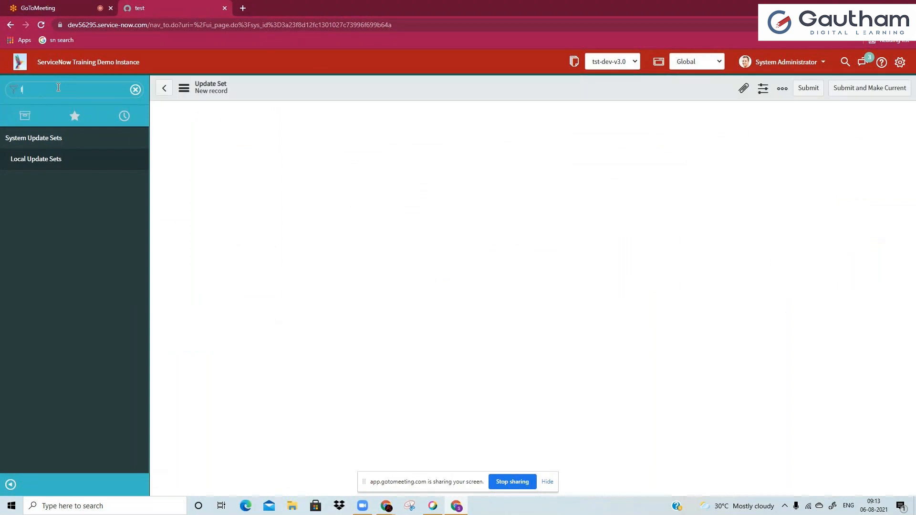
Open the Fix Scripts list in a new tab, sorted by most recently updated, and open the reqs script.
text(ix)
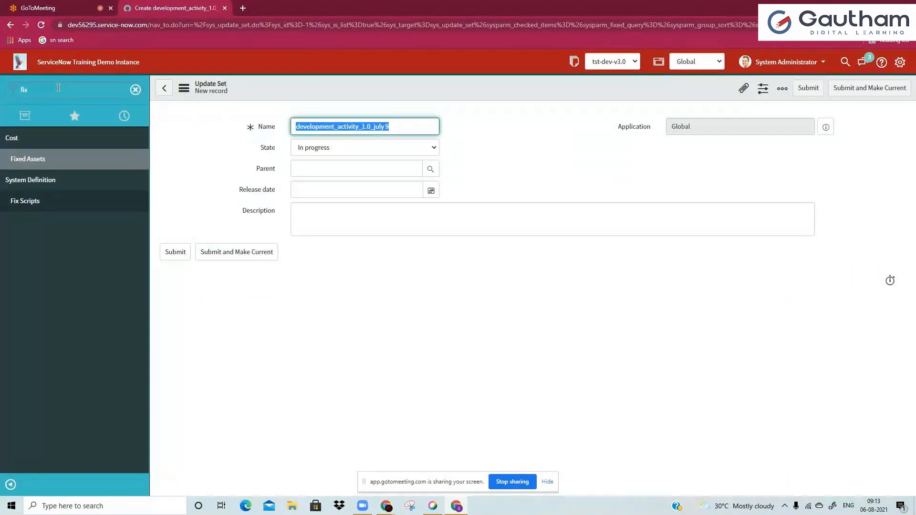
click(58, 87)
text(sc)
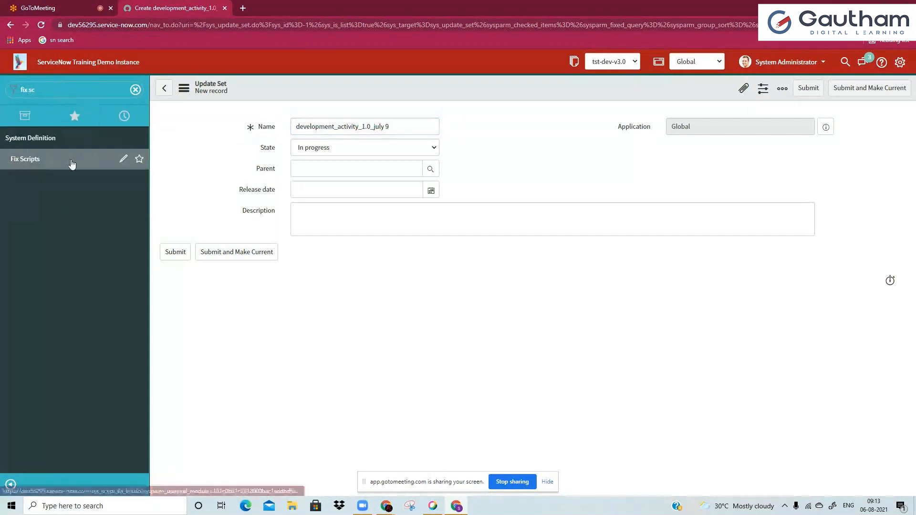
click(72, 160)
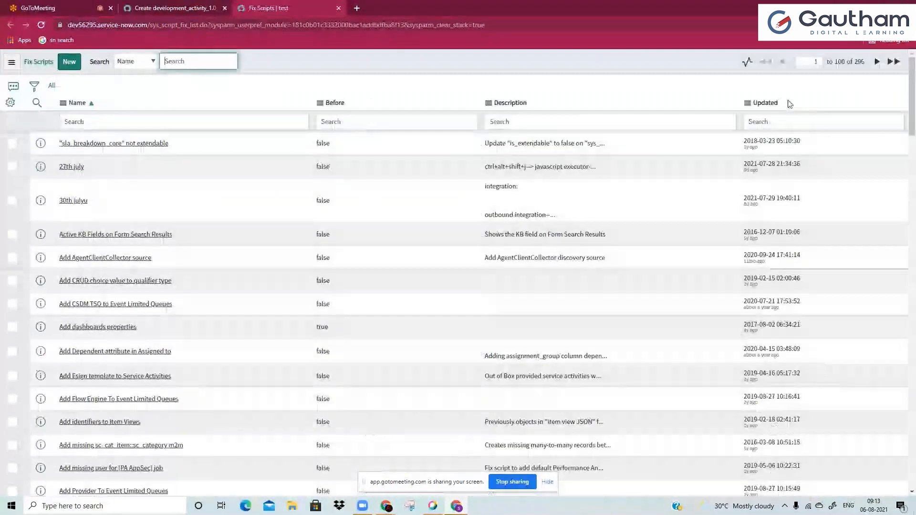
right_click(759, 104)
key(Escape)
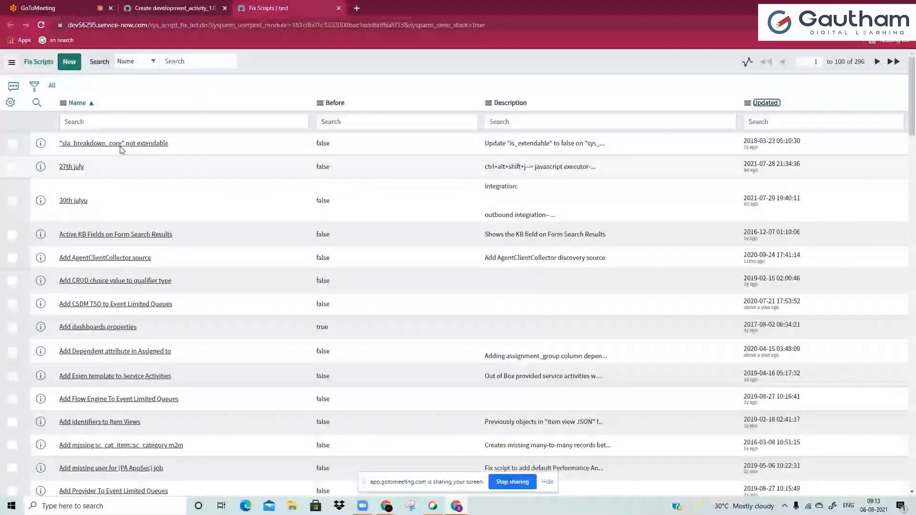
click(66, 144)
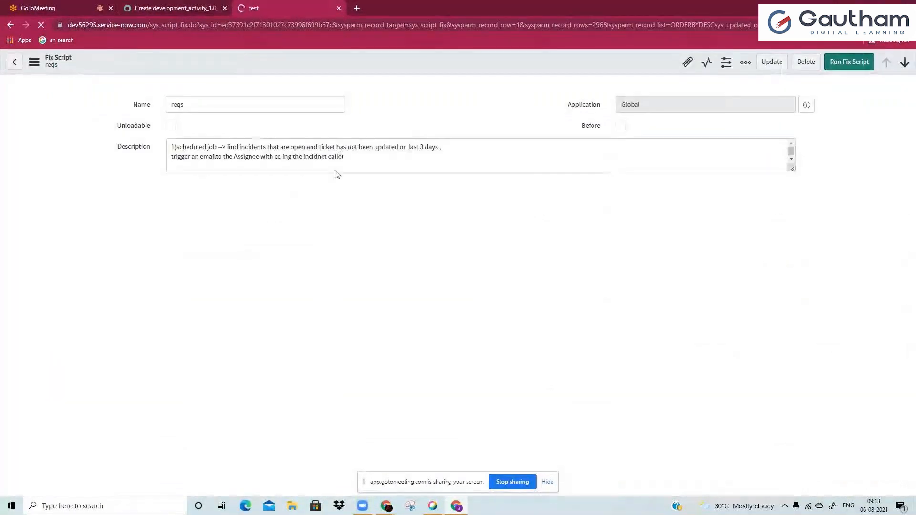
Name the new update set practise_aug_06, then submit it and make it current.
click(176, 7)
click(320, 127)
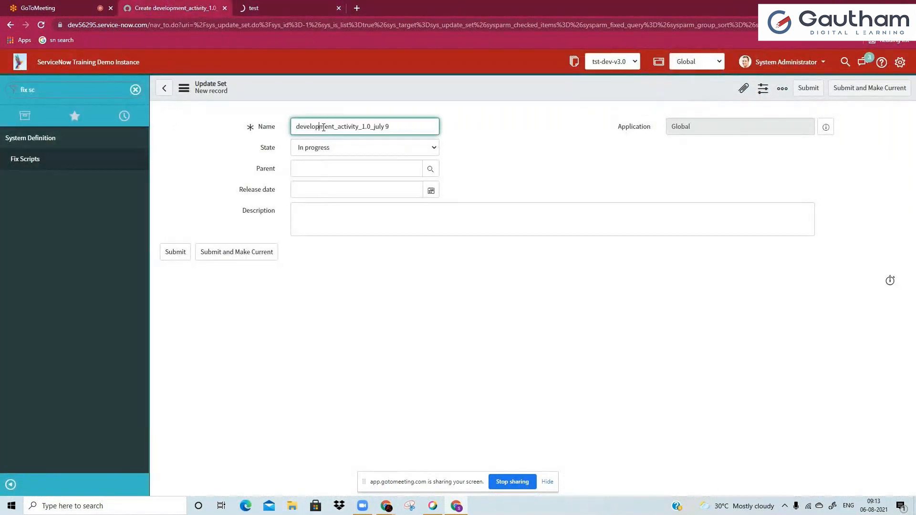
key(ctrl+a)
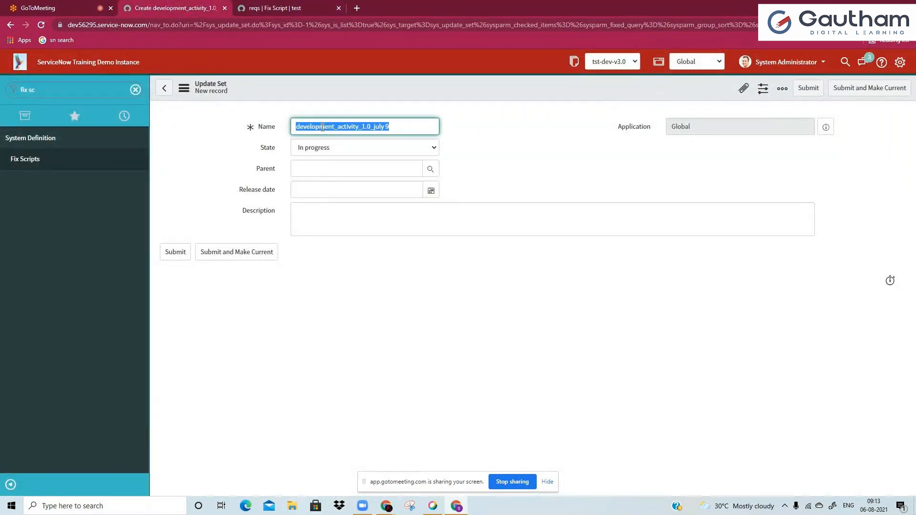
text(pracrtise)
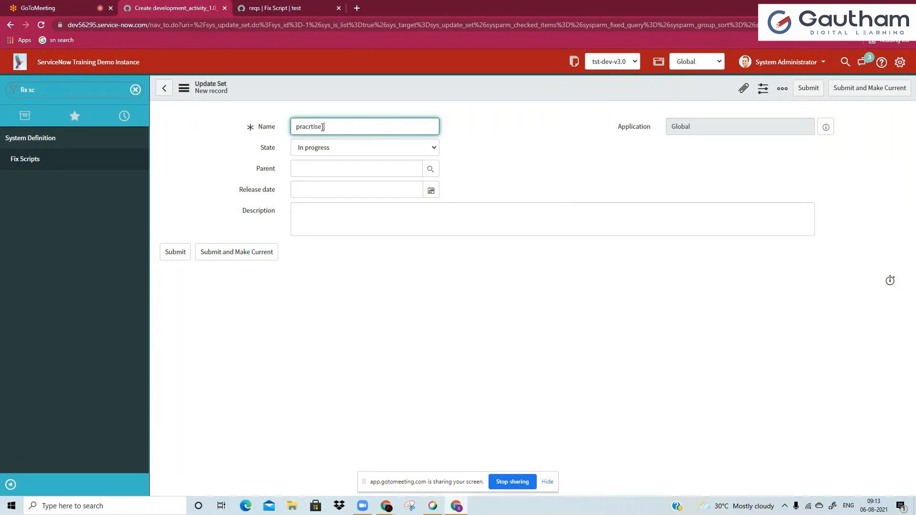
text(_aug_06)
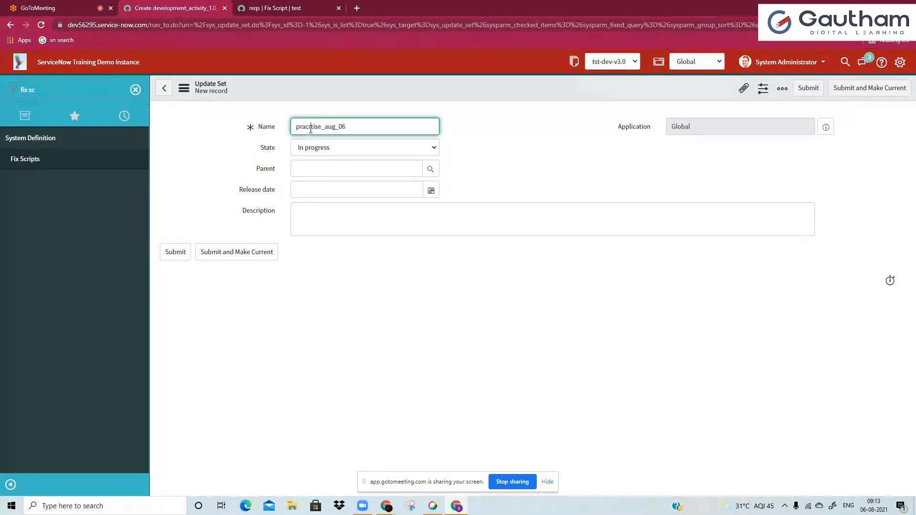
click(310, 127)
key(BackSpace)
click(255, 260)
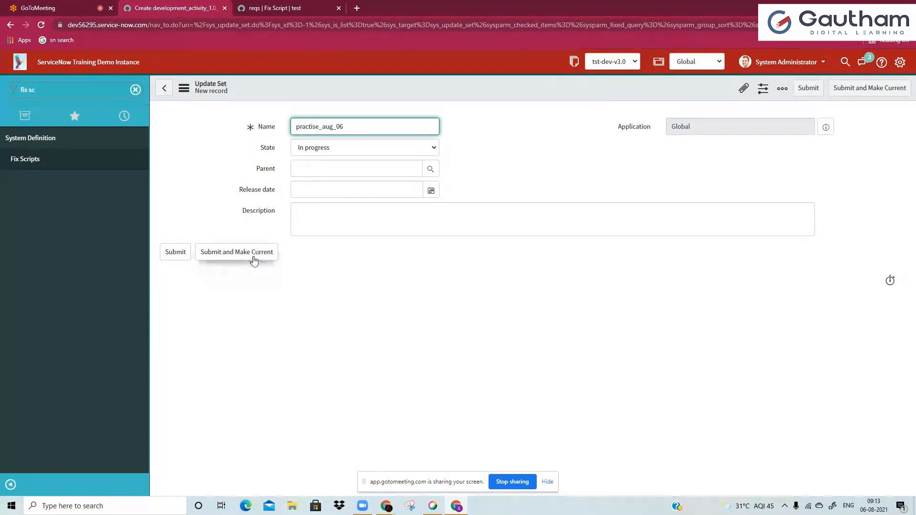
Add the six-item "Assignment: august 3rd 2021" text below the existing items in the reqs fix script's description and save the record.
click(285, 8)
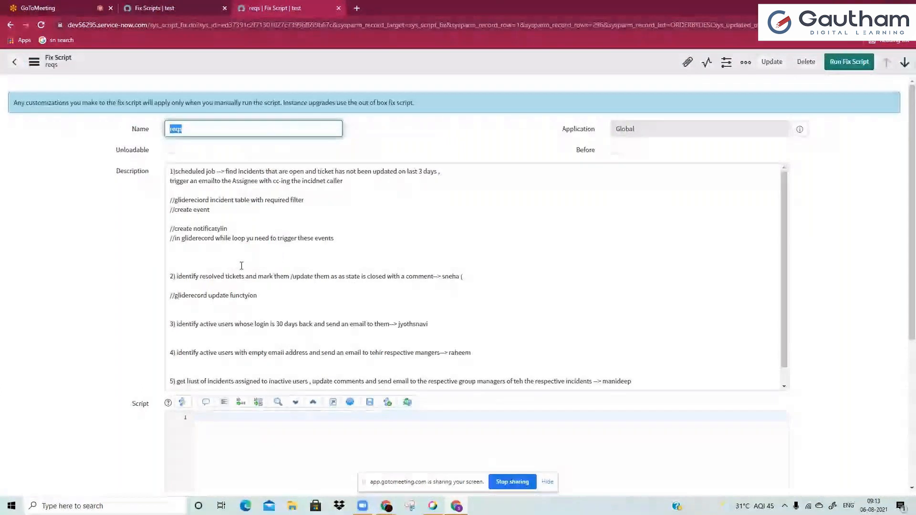
scroll(477, 325, down, 1)
click(647, 368)
key(Return)
key(Return)
key(Return)
key(Return)
key(Return)
key(Return)
key(Return)
key(Return)
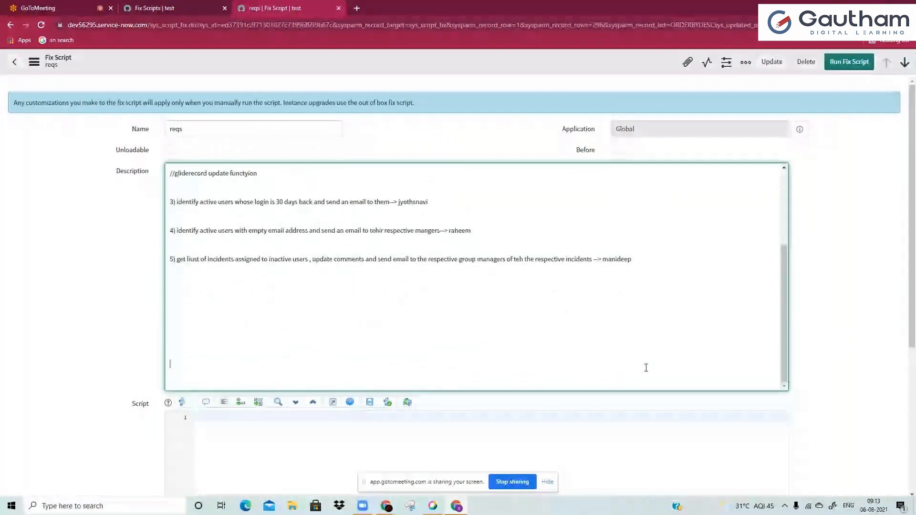
text(Assignment: august 3rd 2021: create 6 update set 1) Create Record Producer to insert records in the Problem Table 2) Create a Shopping Order Guide , which has catalog items like LAptop , Dresses, Furnitures, etc. and create rule base accordingly 3) Whenever user record active field changes to false , then identify list of active tasks assigned to this person and then , send an email to the respective assignment group managers , also enter comment in those tickets alerting the situation . 4) Whenever change is closed, if it has any change task , send an email containing both change request details and change task details , all in 1 email to the " opened by" of the change ticket. 5) create a furniture catalog ,use as many " g_form, gliderecord , glideajax" as poosible  with variables having the requester location , manager , street , and mobile number details autofilled and then  develop an approval with catalog task workflow || once request on behalf of is filled , the system needs to validate if they have already requested this request . 6) create a custom table and introduce table .none , table.* and table.specific field acl . and try that with several operations like read , write , create and delete)
right_click(454, 61)
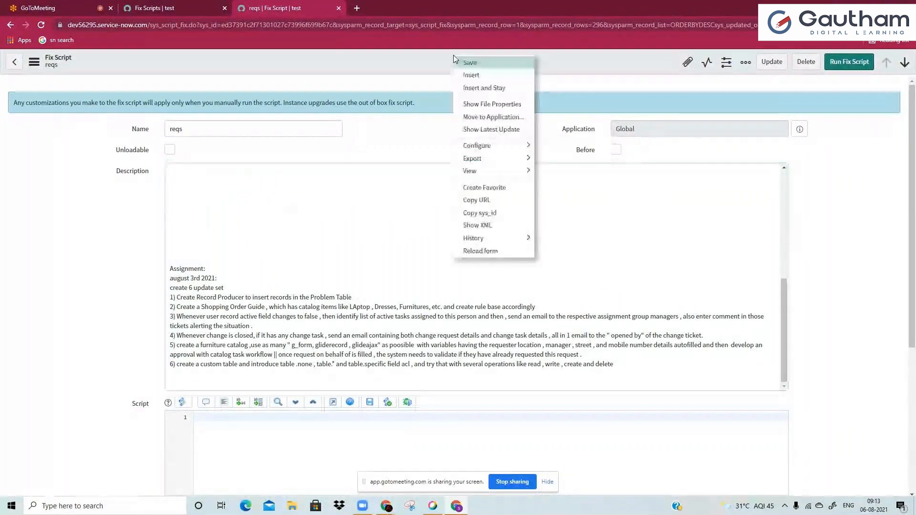
click(464, 63)
Check the assignment's first item about the Problem table record producer and open the list of open problems in a new tab.
click(200, 6)
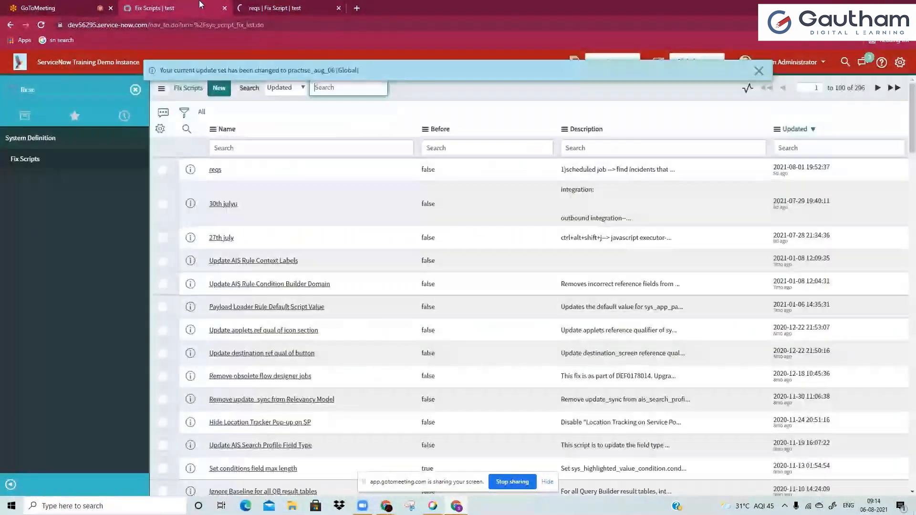
click(279, 8)
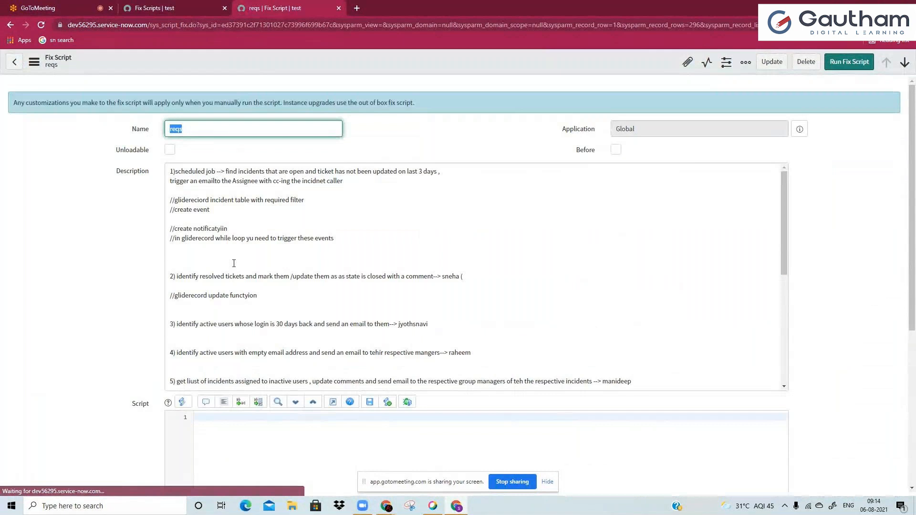
scroll(233, 264, down, 10)
drag(207, 203, 358, 204)
click(359, 204)
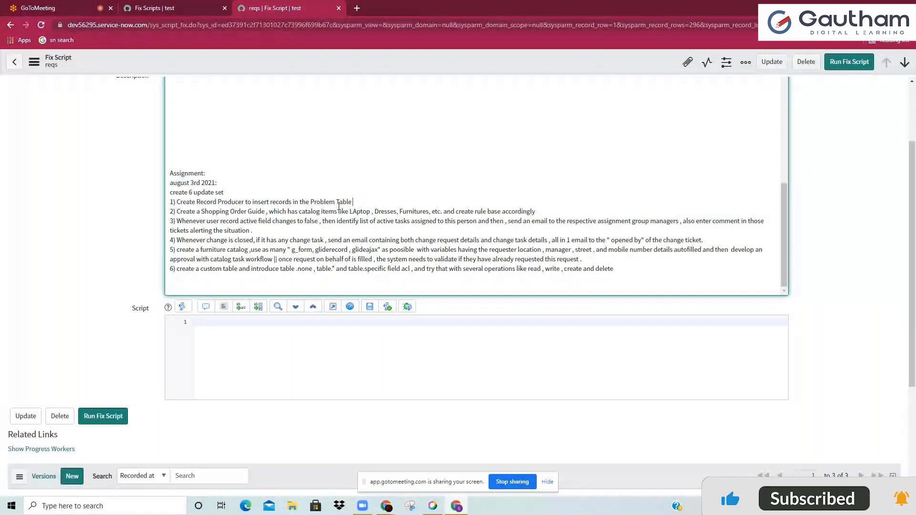
click(137, 6)
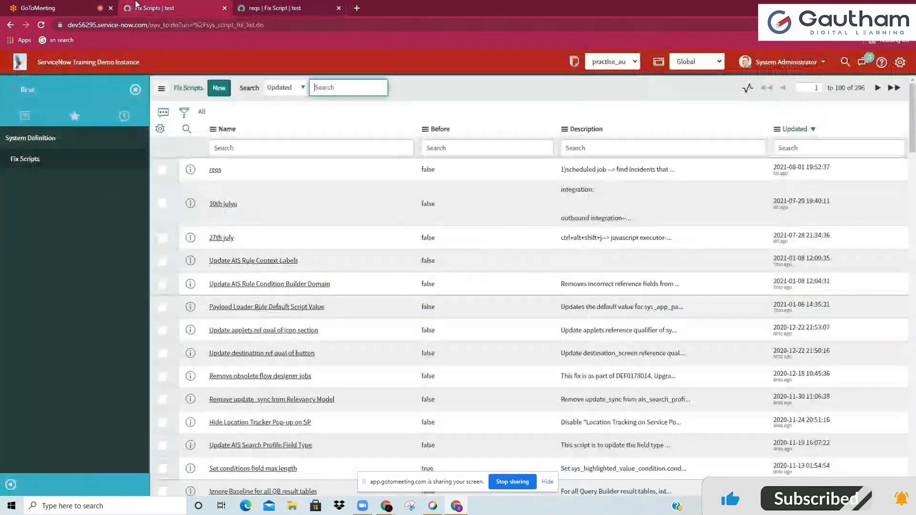
click(107, 94)
key(BackSpace)
text(problem)
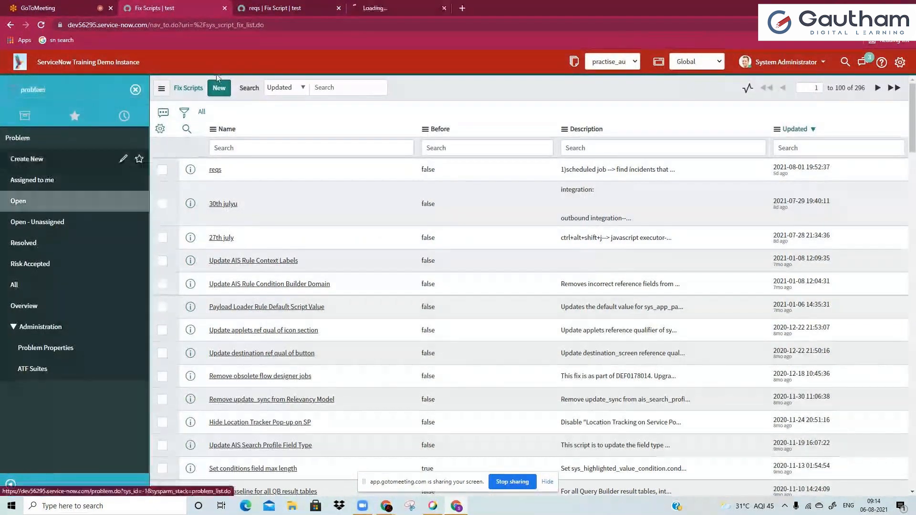
click(63, 201)
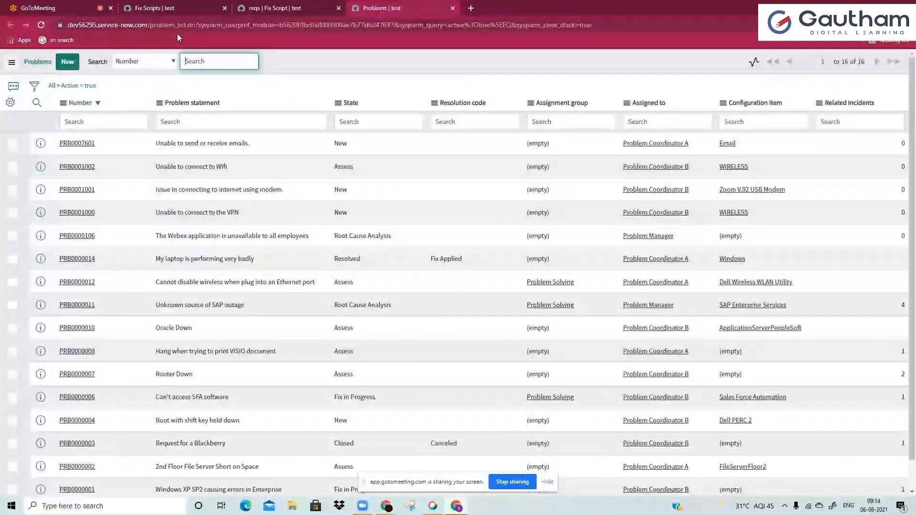
drag(396, 8, 281, 9)
Find Record Producers in the navigator and open the list in a new tab placed before the Problems tab.
click(198, 6)
click(82, 85)
text(reco)
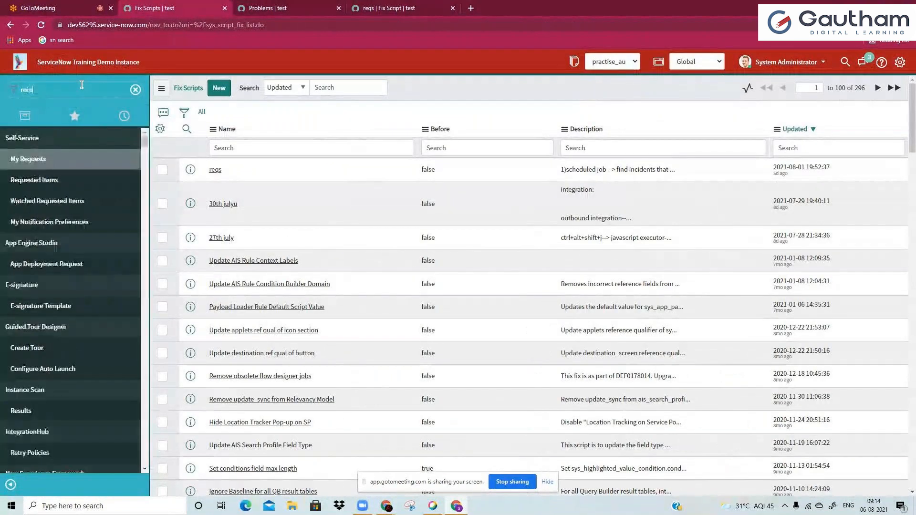
text(rd pr)
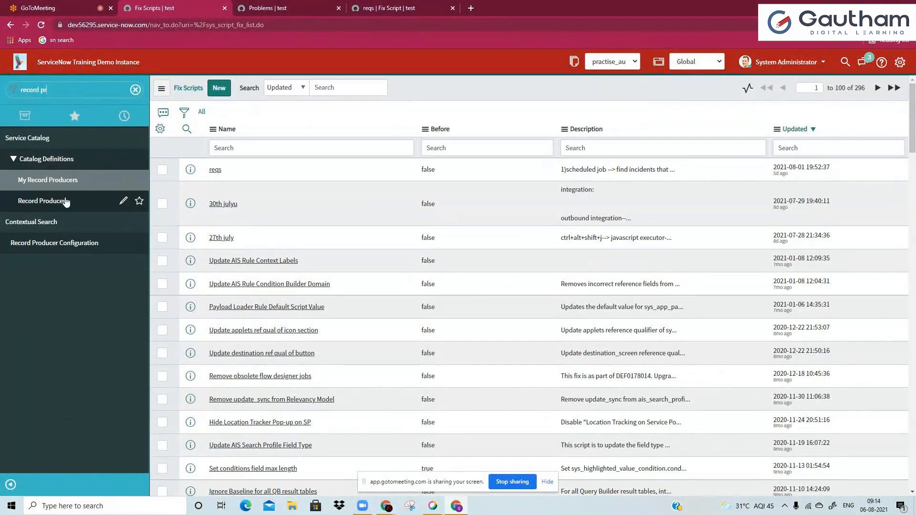
ctrl+click(67, 204)
drag(487, 8, 257, 11)
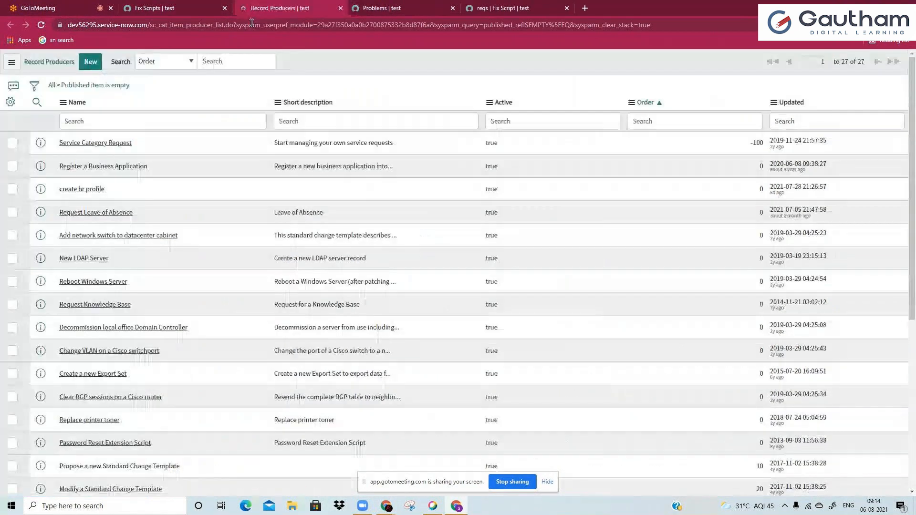
Start a new record producer named "Create a Problem" with Problem [problem] as its table.
click(90, 62)
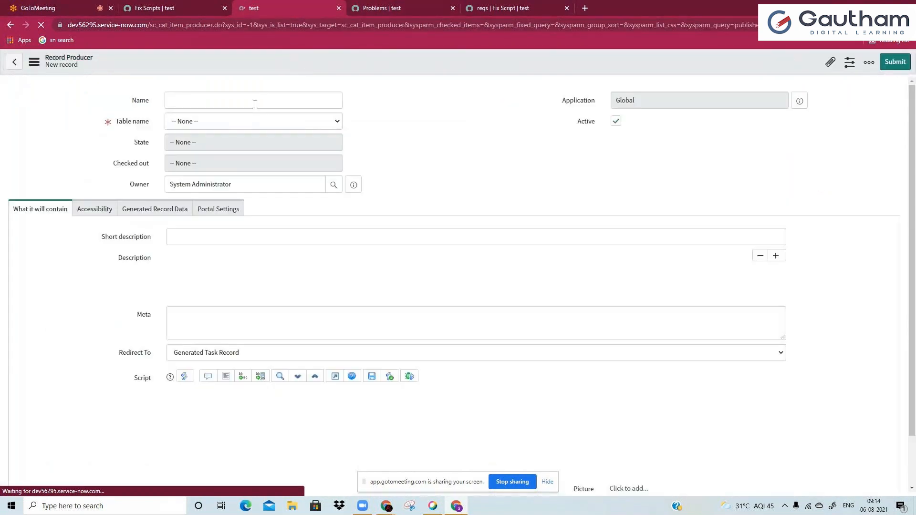
click(255, 105)
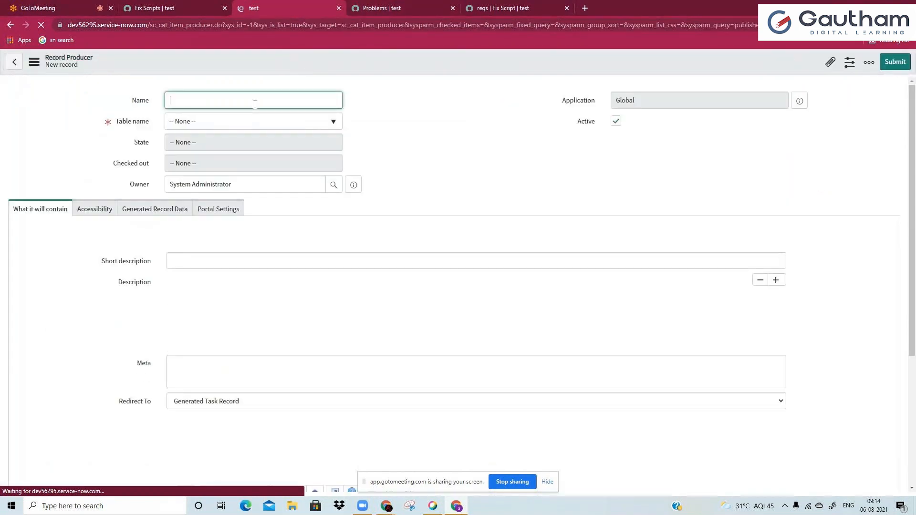
text(Create a )
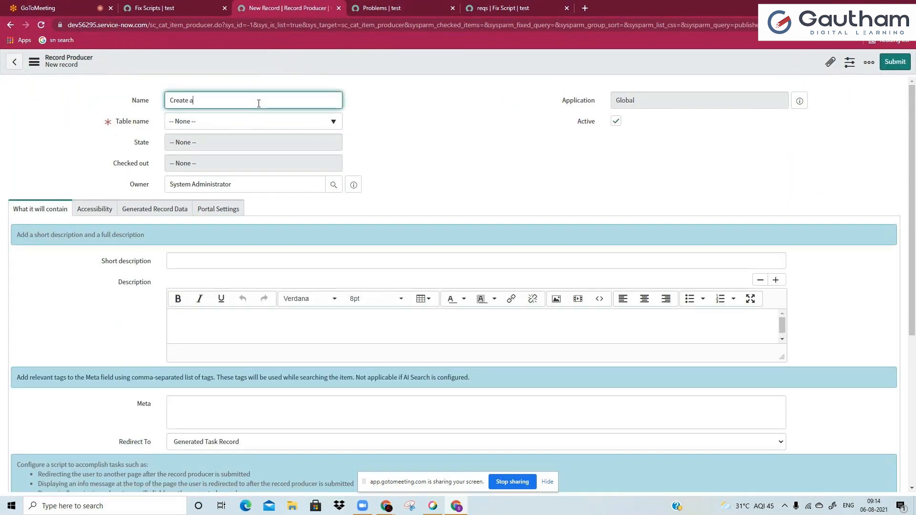
text(Probalem)
click(211, 101)
key(BackSpace)
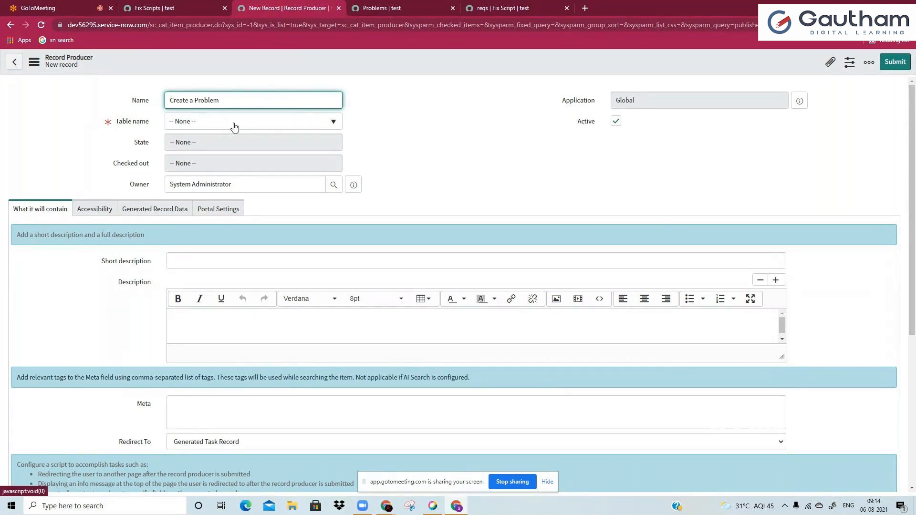
click(234, 127)
text(problem)
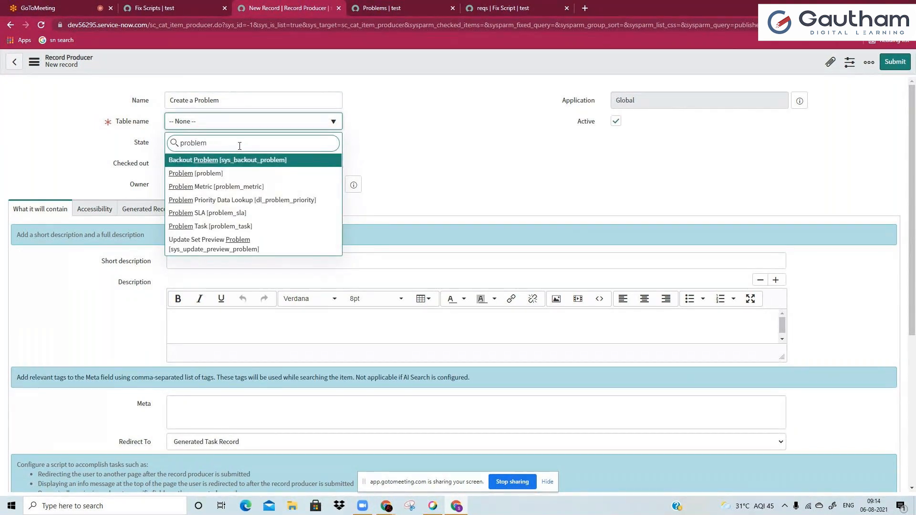
key(Down)
key(Return)
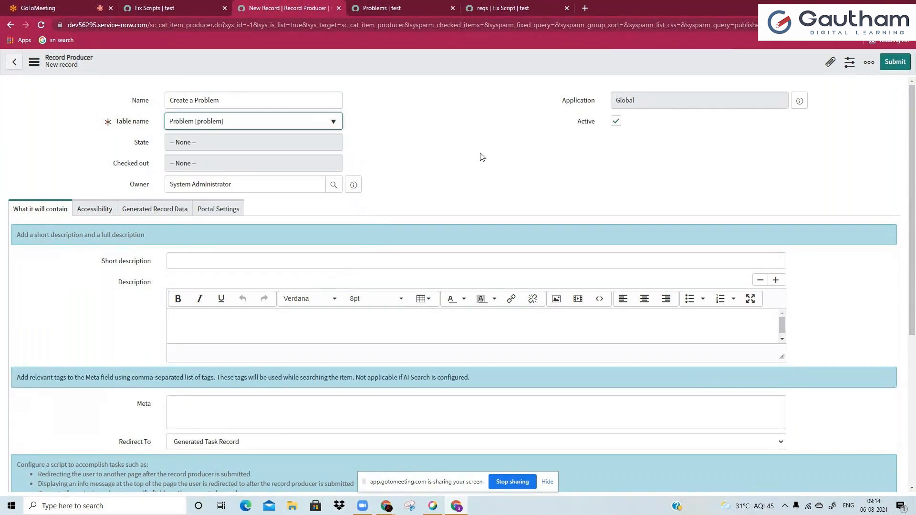
Enter the short description "Enter the problem details below" and fill the description with the placeholder lines "fdgb" and "fdgdf".
scroll(403, 174, down, 1)
click(170, 215)
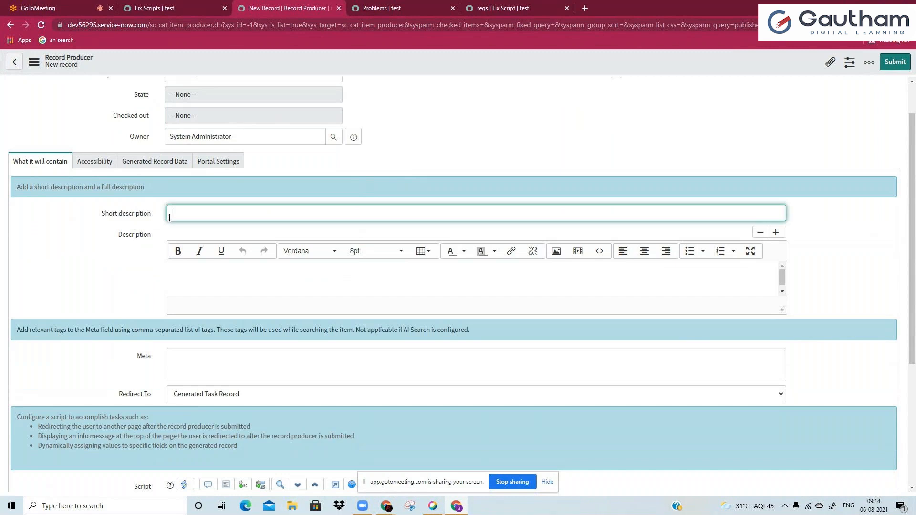
text(Enter the problem details below)
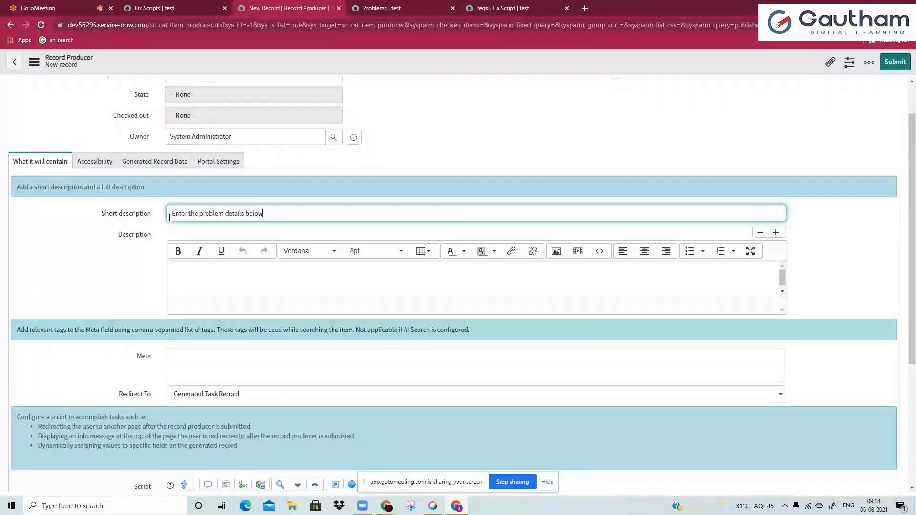
click(229, 270)
key(Return)
text(fdgb)
key(Return)
key(Return)
text(fdgdf)
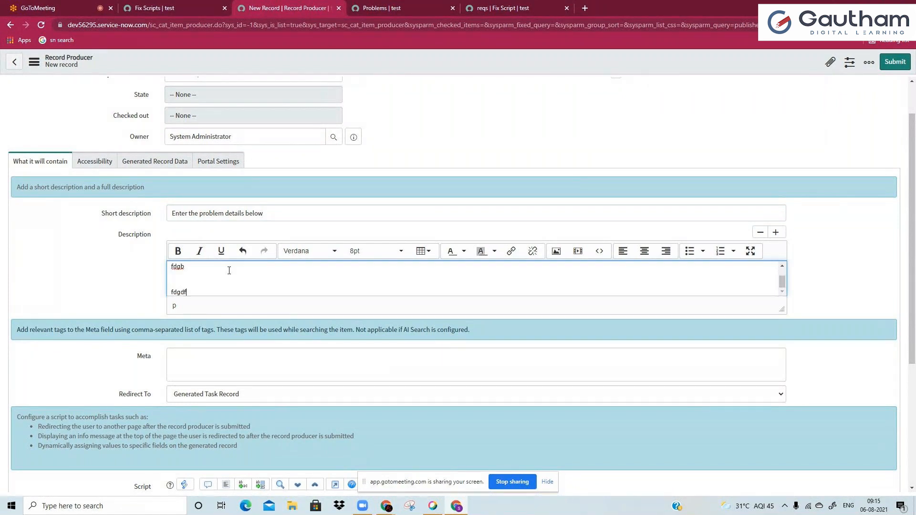
Enter "problem , issue , fix" as the record producer's meta search tags.
click(235, 361)
text(problem , is)
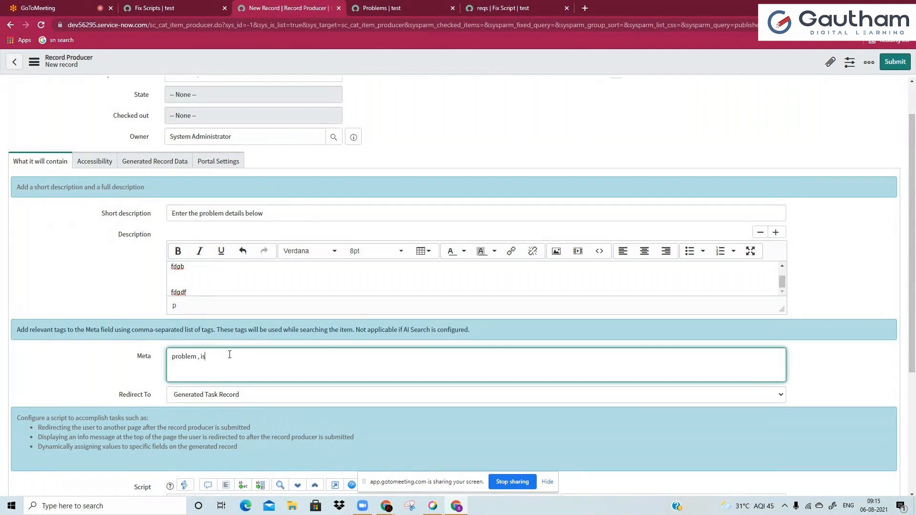
text(sue , fix)
double_click(183, 357)
click(186, 357)
double_click(182, 357)
click(196, 360)
double_click(224, 357)
click(196, 361)
Review the record producer's name and remaining fields, then save the record and stay on its form.
scroll(195, 362, up, 1)
triple_click(247, 100)
click(248, 100)
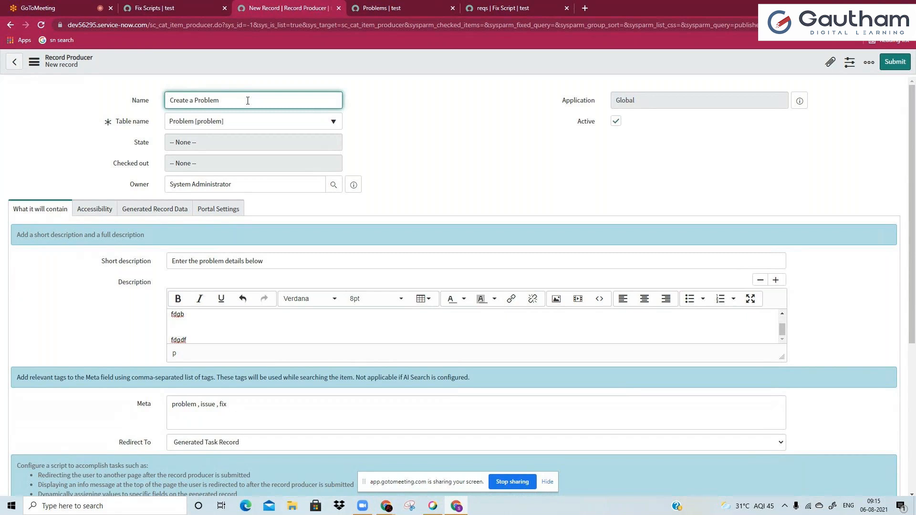
scroll(174, 277, down, 3)
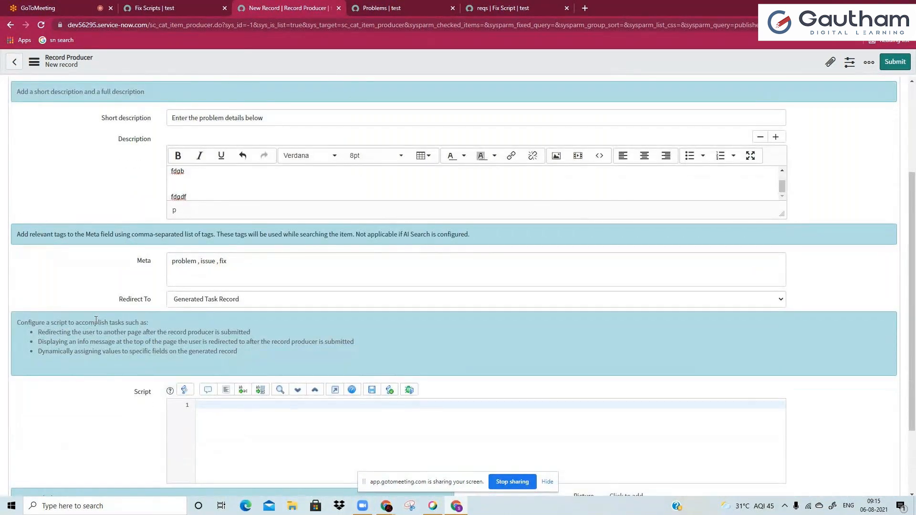
scroll(96, 321, up, 3)
right_click(337, 57)
click(348, 63)
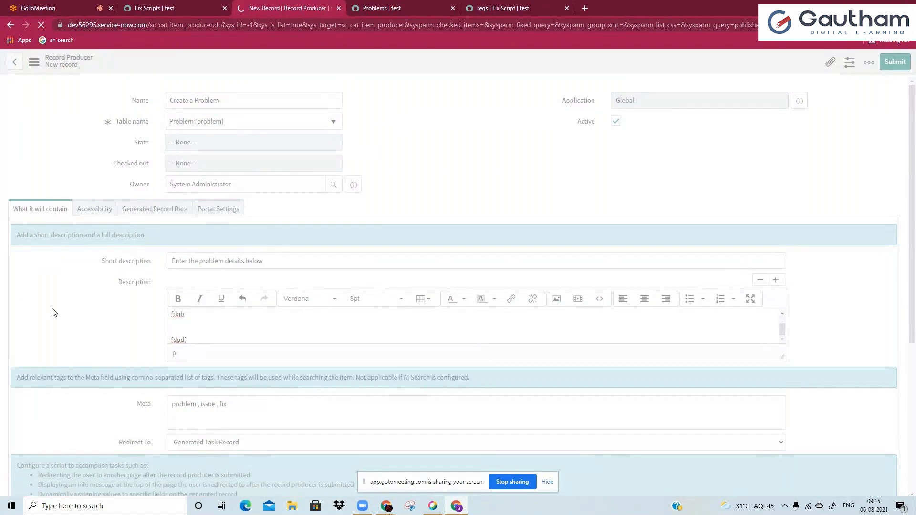
Start a new variable for the Create a Problem record producer and open a blank Problem form for reference.
scroll(52, 312, down, 5)
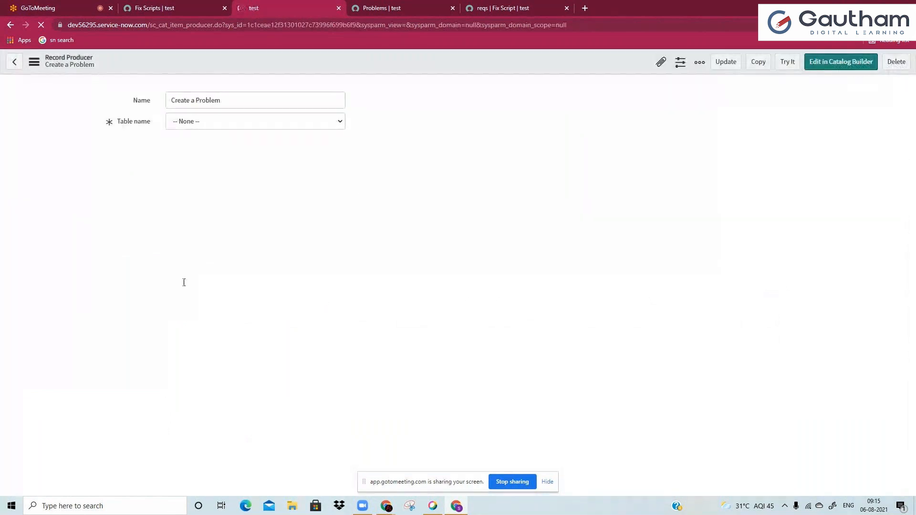
scroll(93, 360, down, 3)
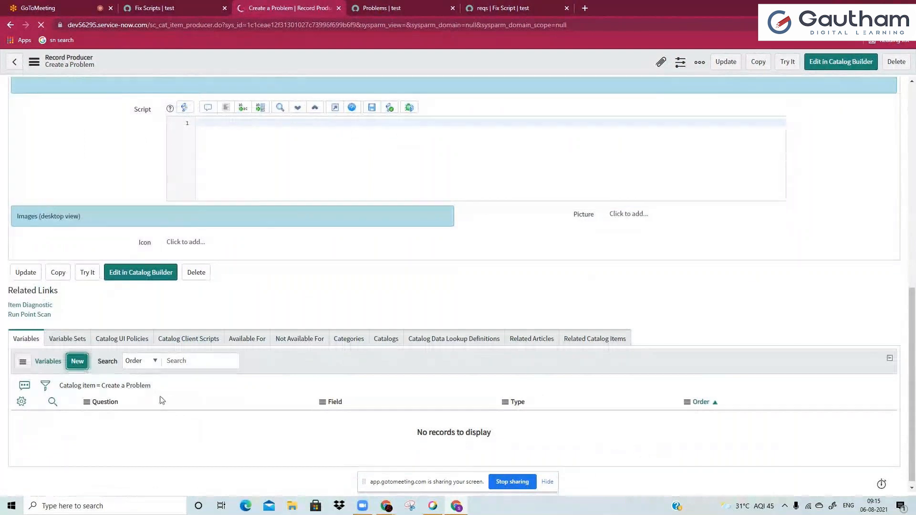
click(426, 4)
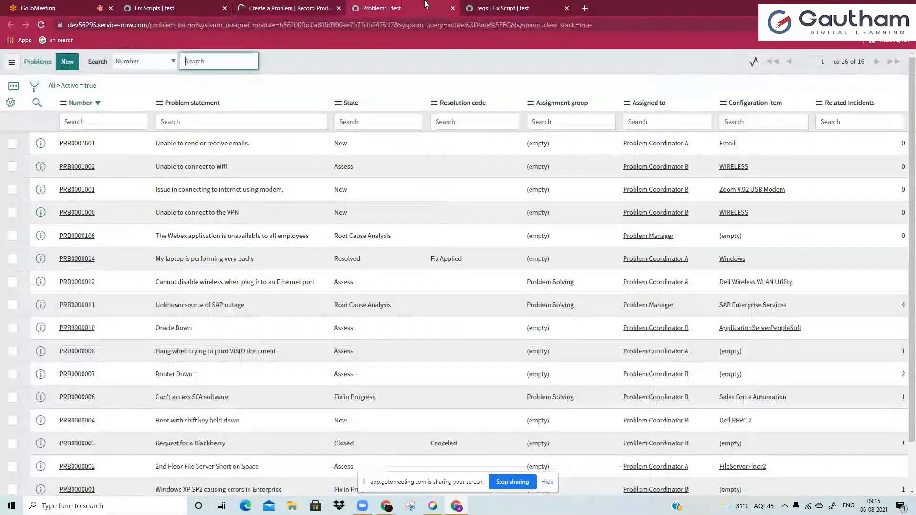
click(72, 67)
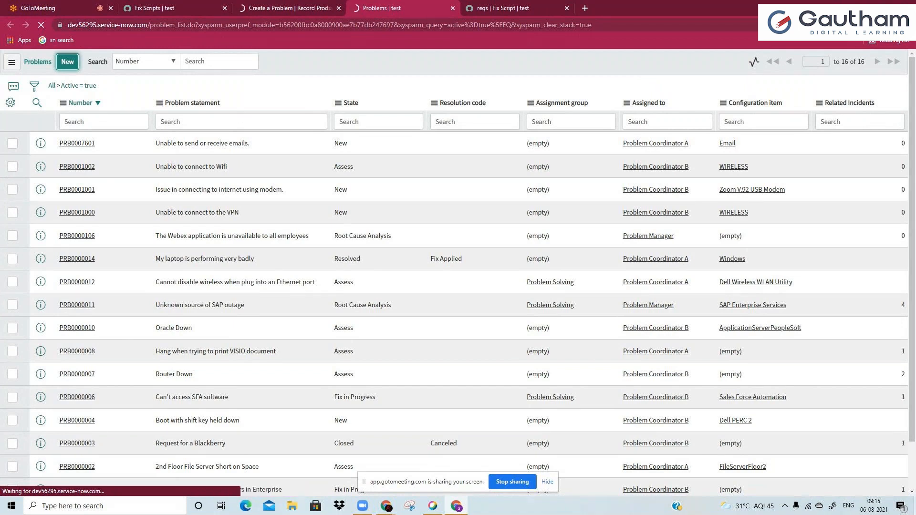
click(809, 506)
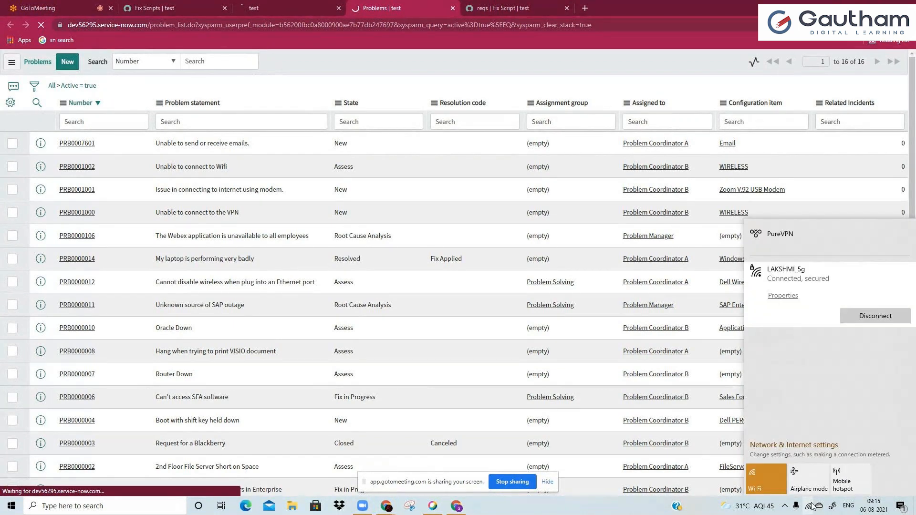
click(585, 62)
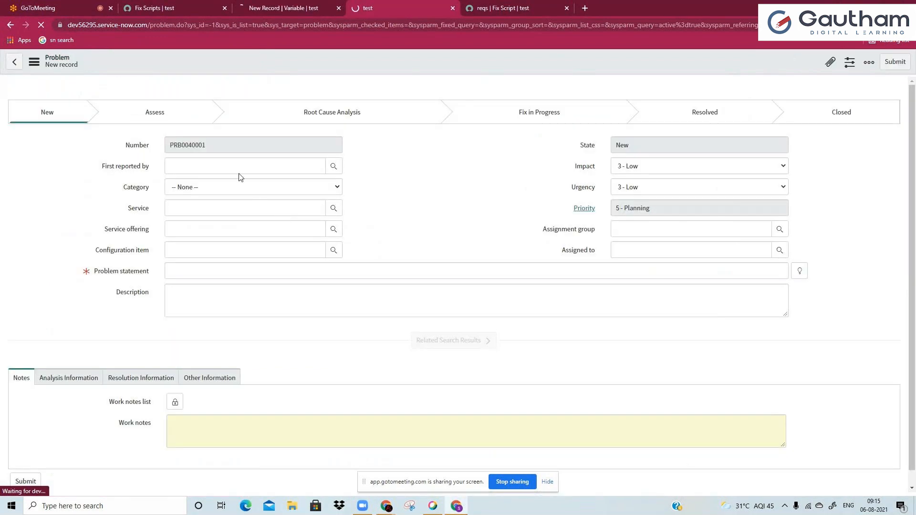
Enter "Issue Summary" as the new variable's question and let its name be filled in as issue_summary.
click(301, 7)
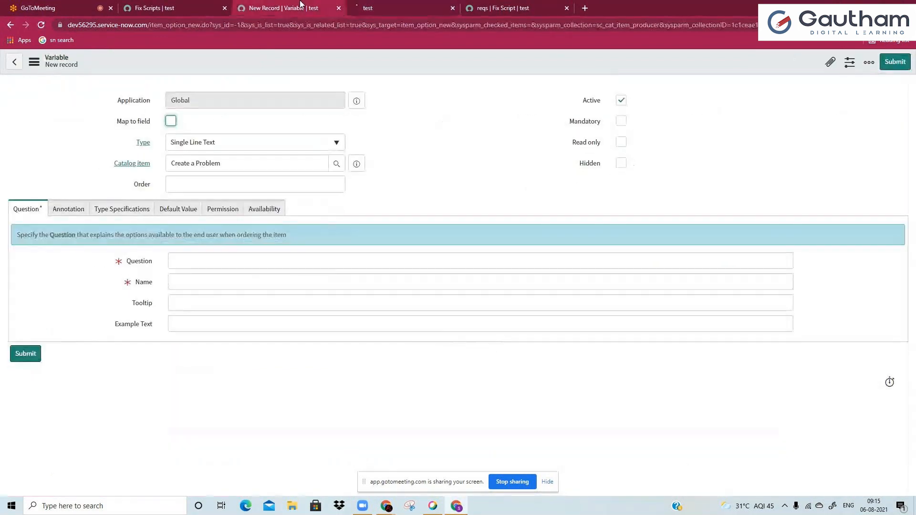
click(195, 257)
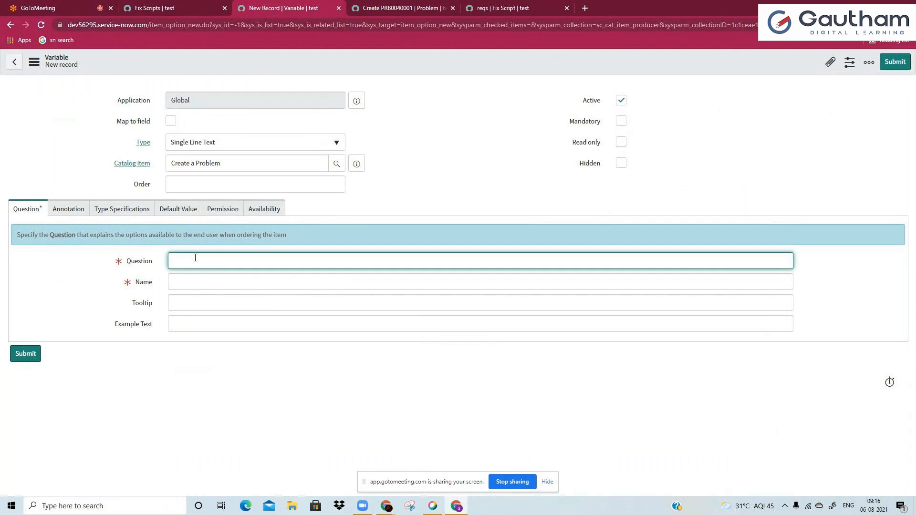
text(Issue Summary)
click(201, 288)
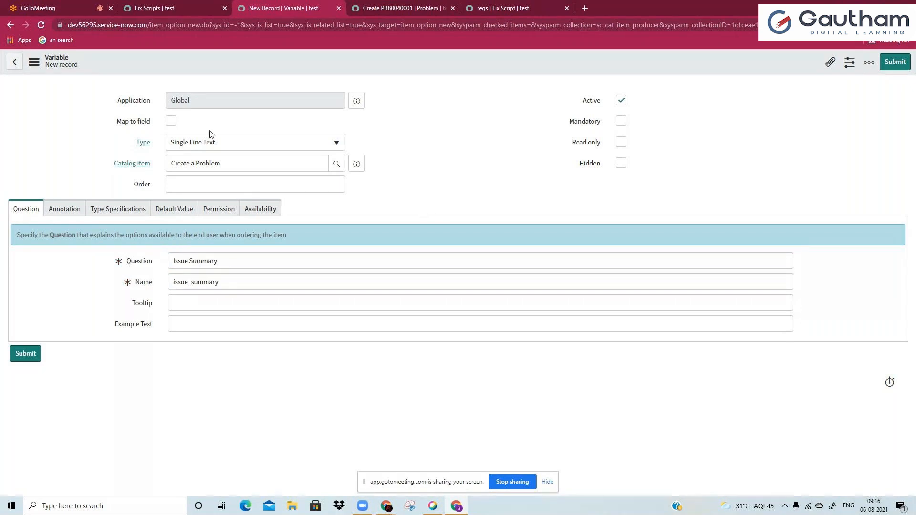
Compare the fields on the blank Problem form with the new variable's question.
click(401, 8)
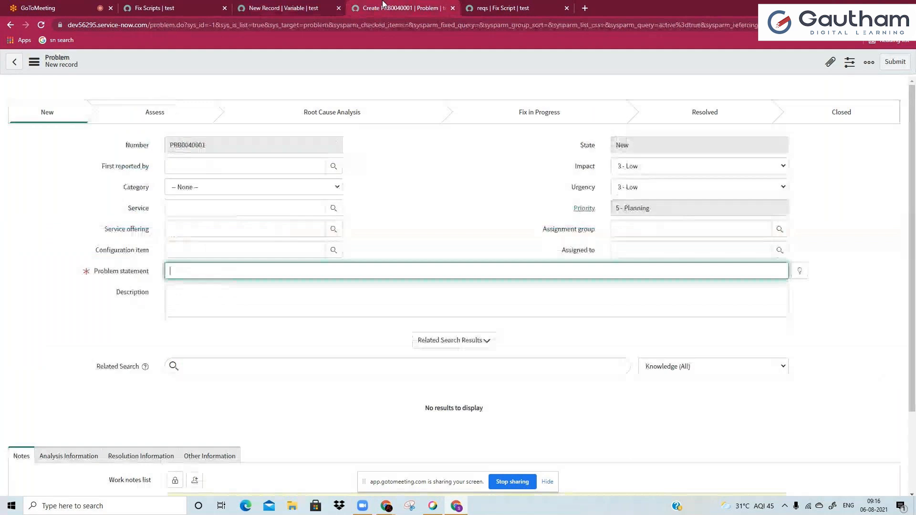
click(286, 8)
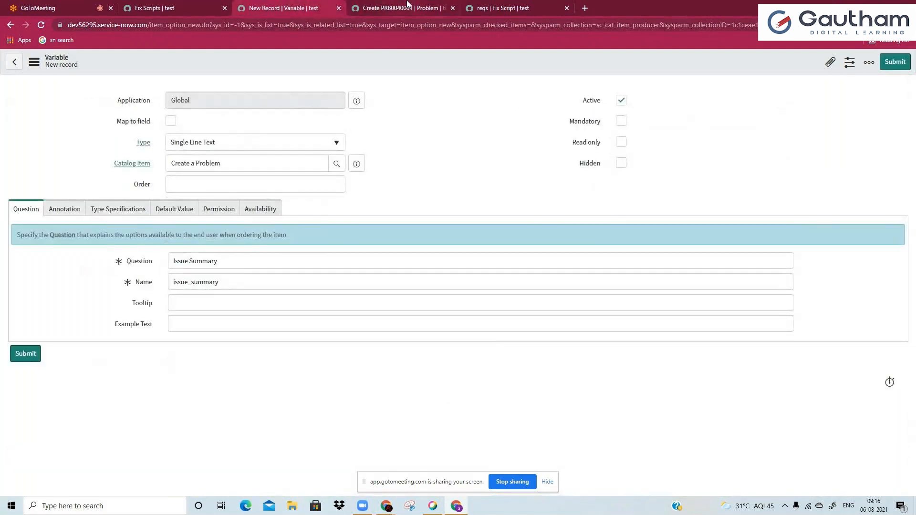
click(406, 8)
scroll(243, 280, down, 3)
scroll(244, 279, up, 3)
click(274, 5)
triple_click(220, 264)
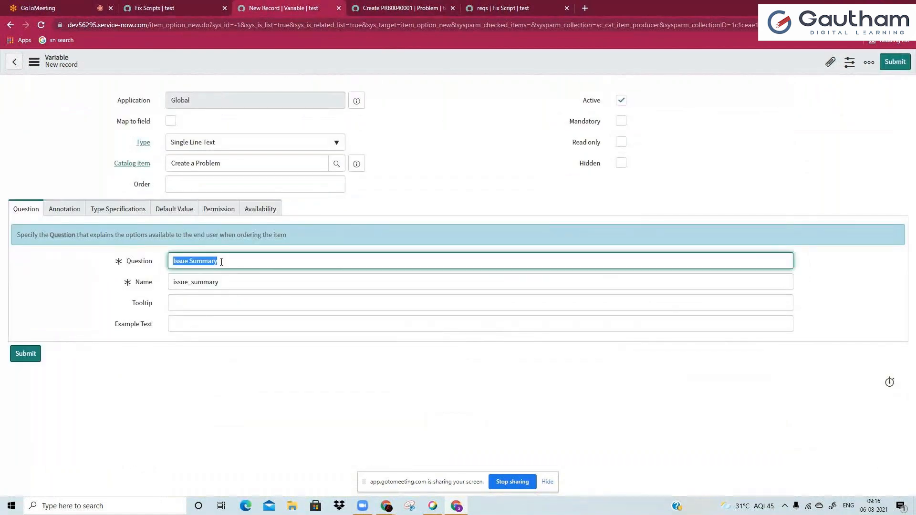
click(259, 260)
triple_click(259, 260)
click(260, 260)
Map the Issue Summary variable to the Problem statement field, then save the variable and stay on its form.
click(171, 122)
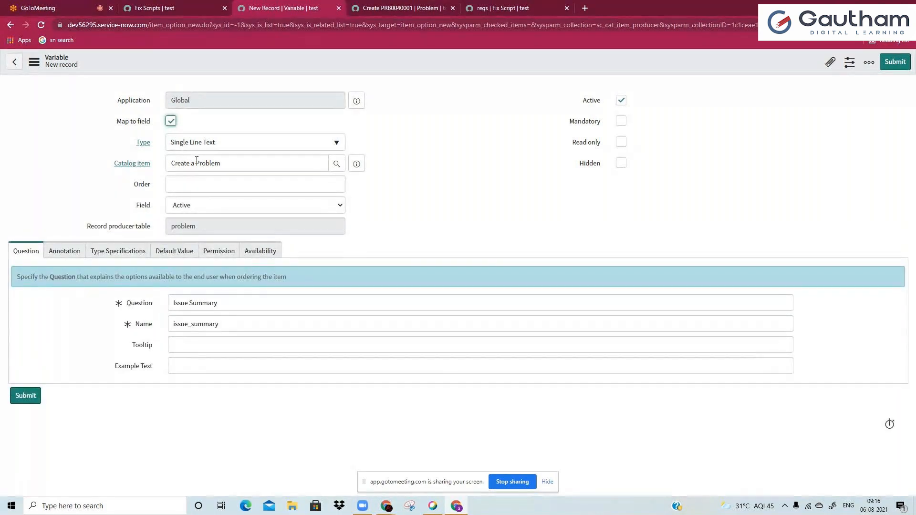
click(203, 208)
text(pro)
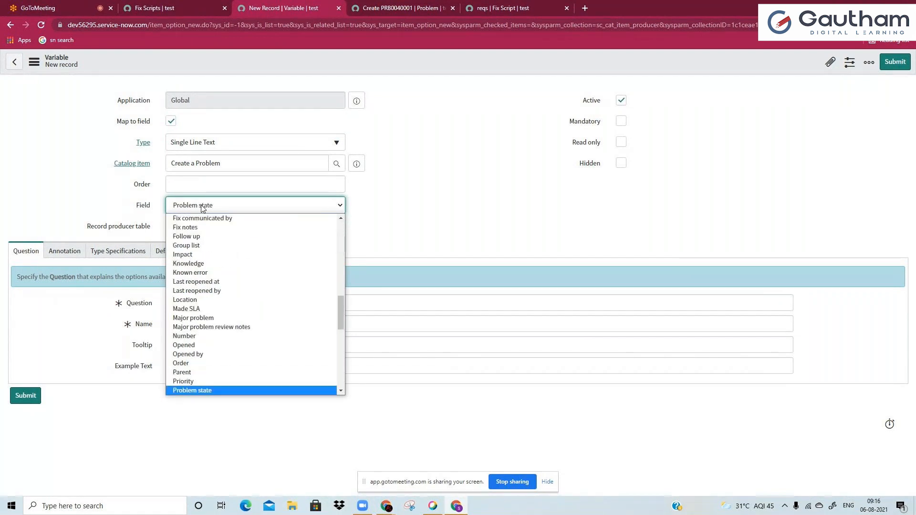
scroll(245, 282, down, 4)
scroll(209, 262, up, 3)
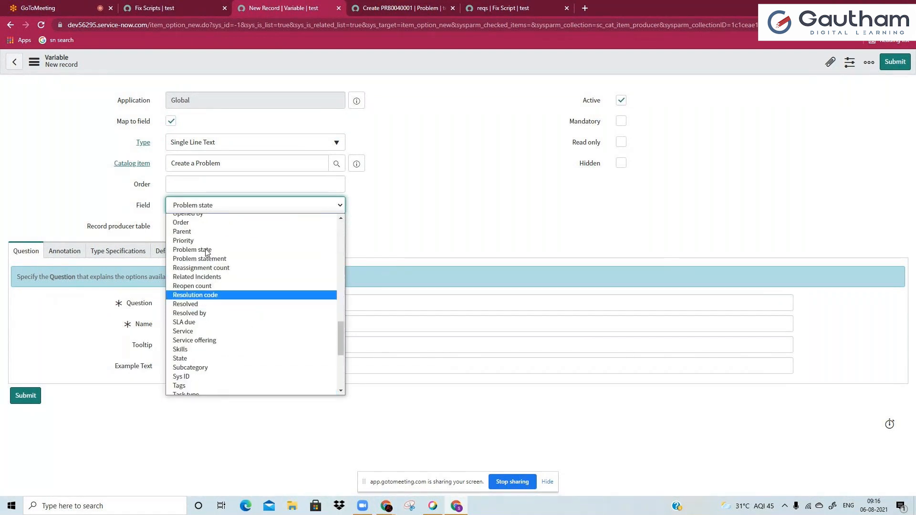
click(200, 304)
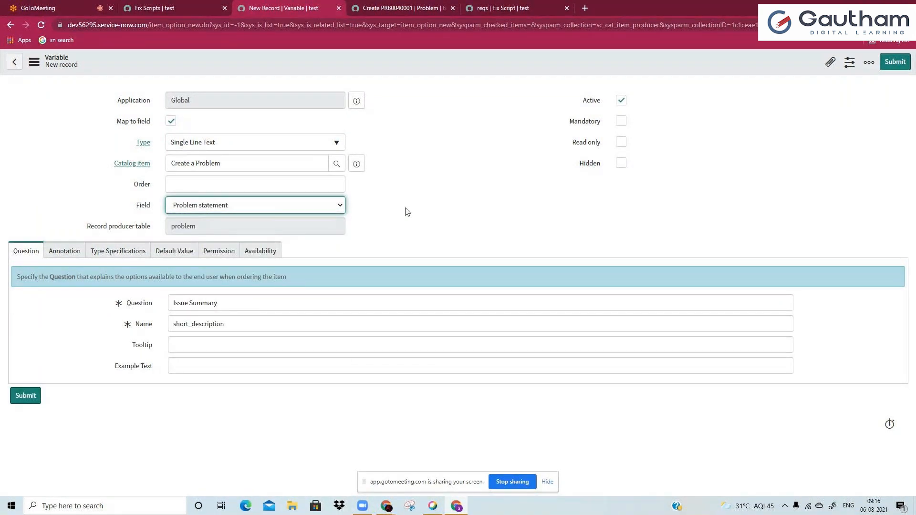
right_click(337, 64)
click(366, 74)
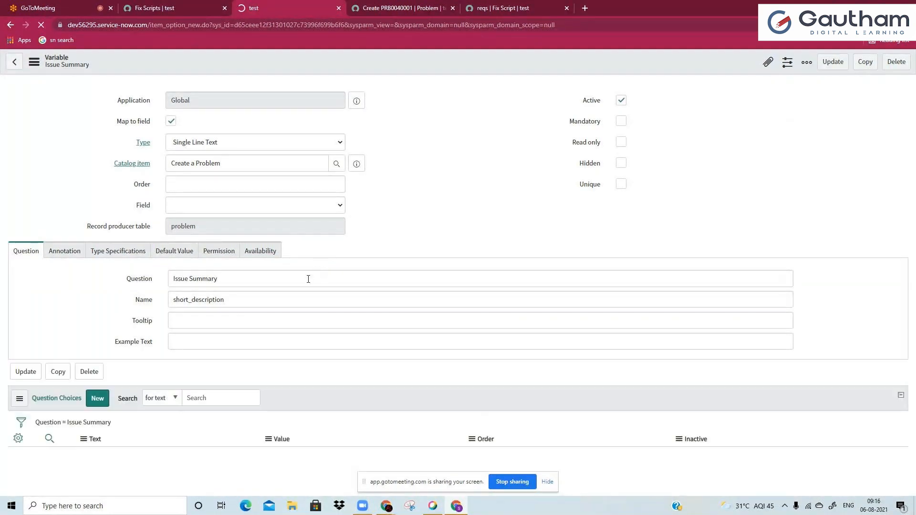
Review the blank Problem form's main fields and its analysis, resolution, other information and notes sections, then return to the variable.
click(394, 8)
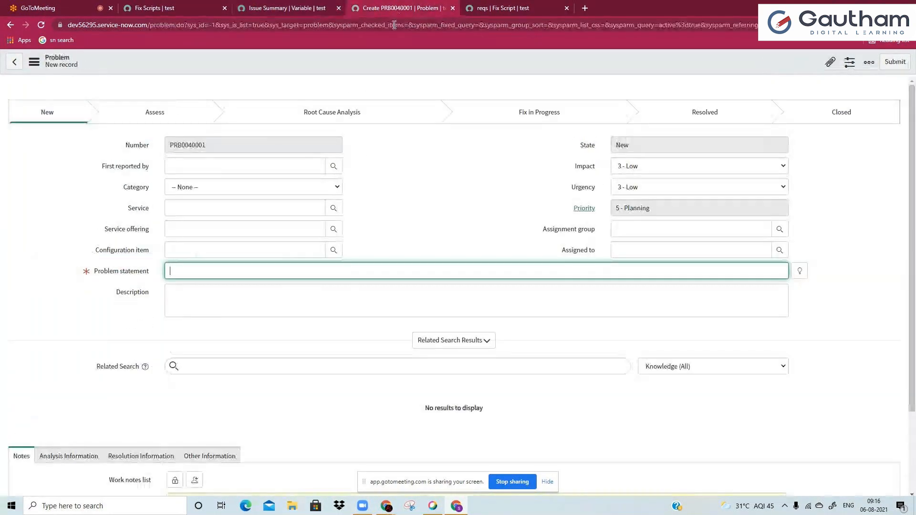
scroll(382, 263, down, 2)
click(98, 352)
scroll(108, 366, down, 1)
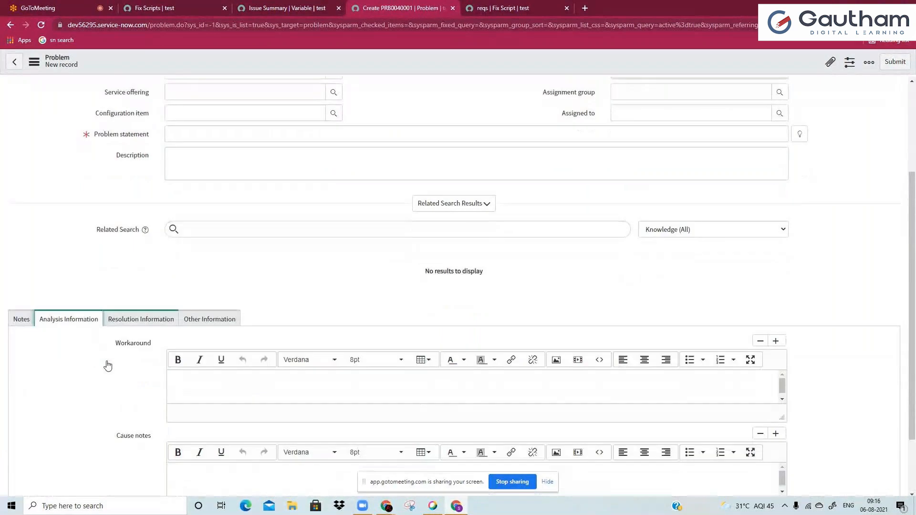
click(141, 303)
click(208, 309)
click(22, 382)
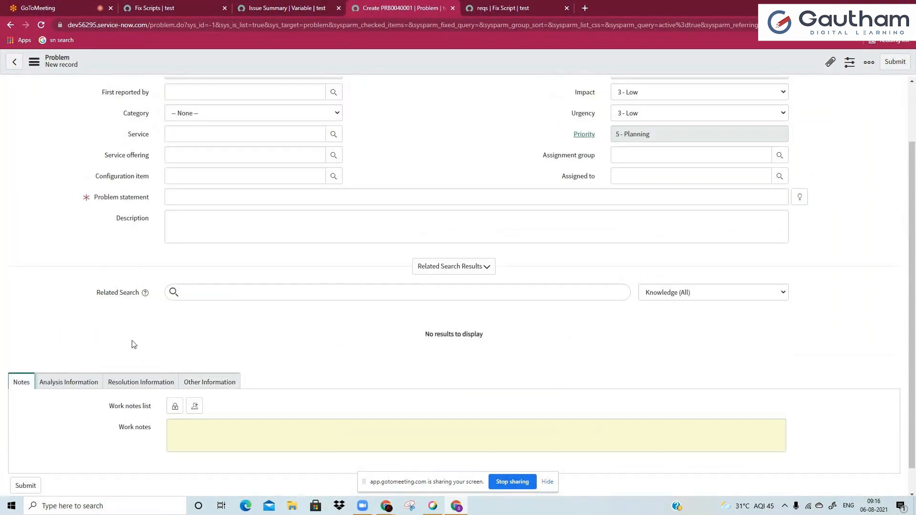
scroll(237, 122, up, 5)
click(289, 8)
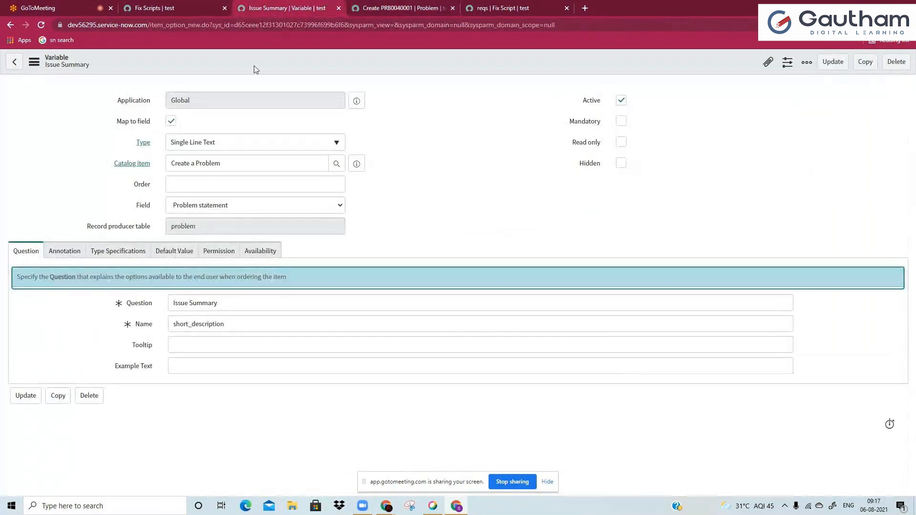
Open the variable's Create a Problem catalog item in a separate browser tab and go to its variables list.
click(191, 6)
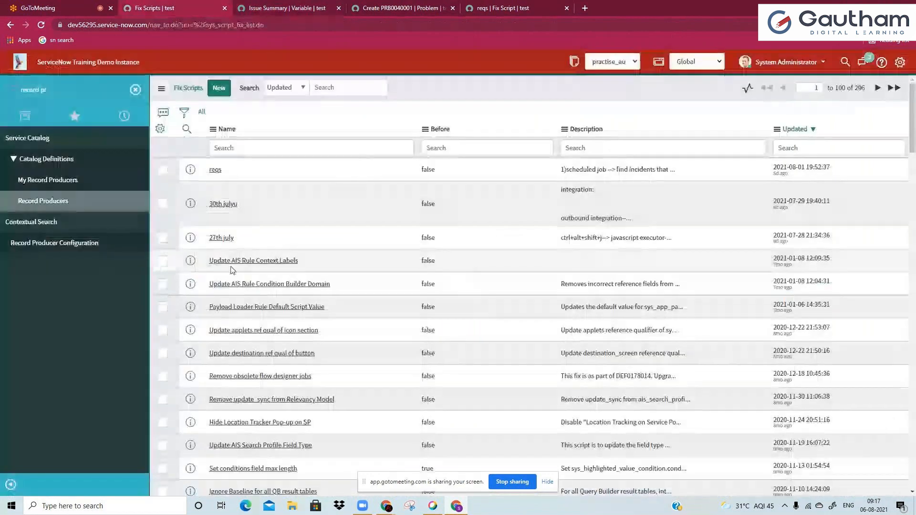
key(ctrl+Tab)
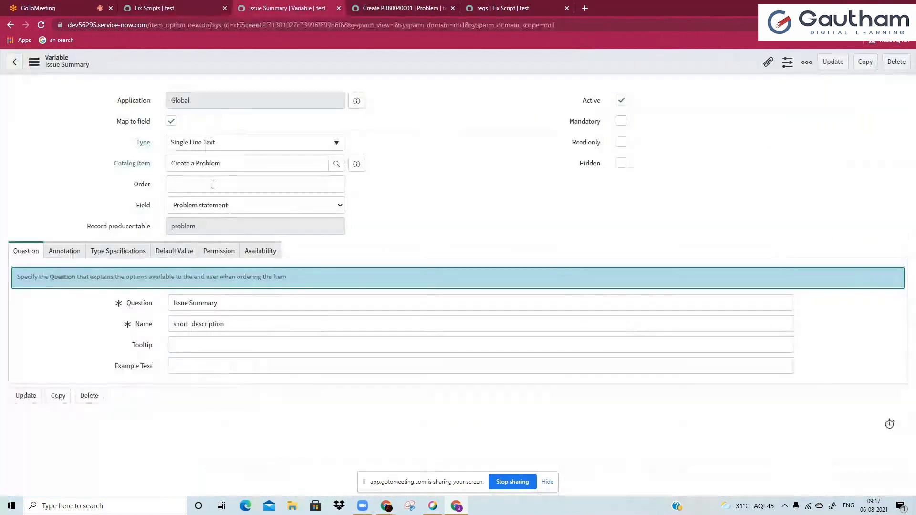
click(358, 168)
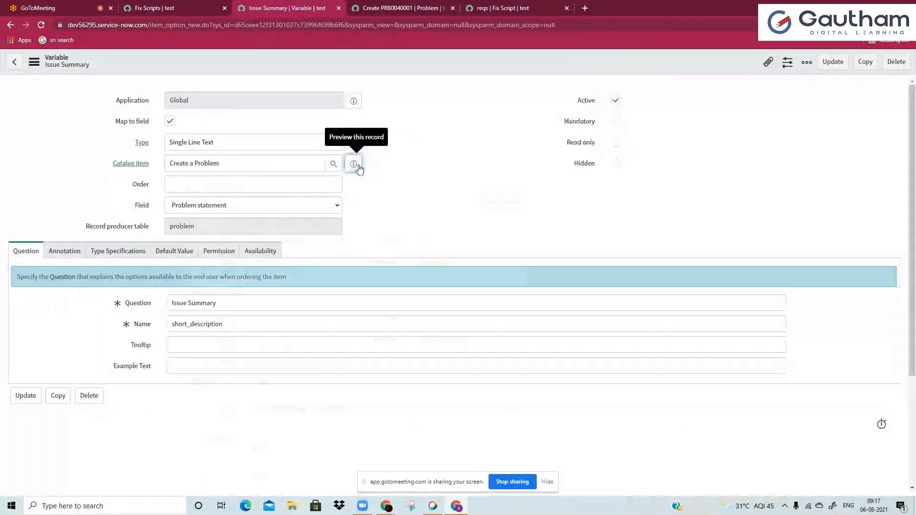
middle_click(505, 205)
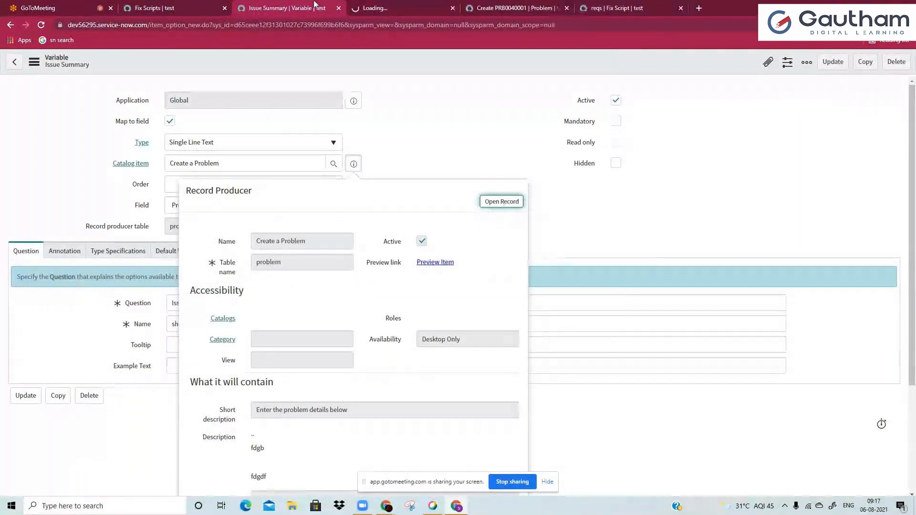
click(379, 8)
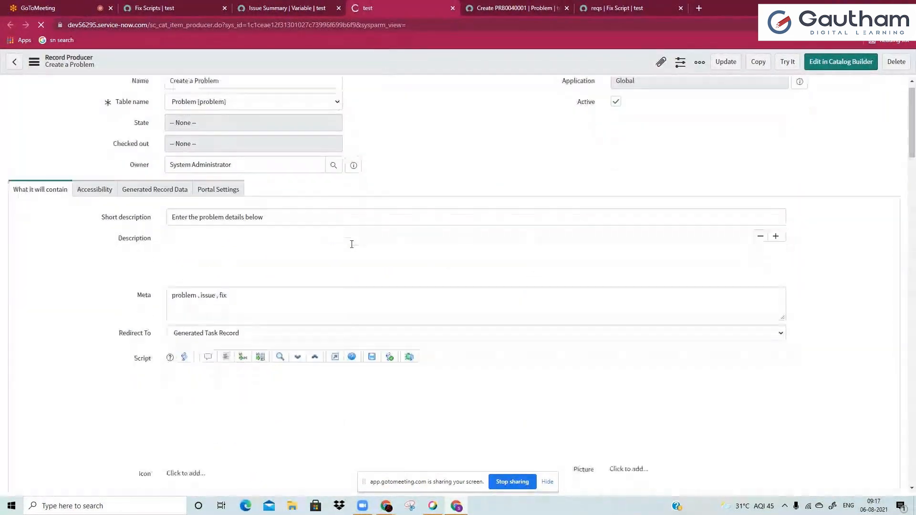
scroll(351, 244, down, 10)
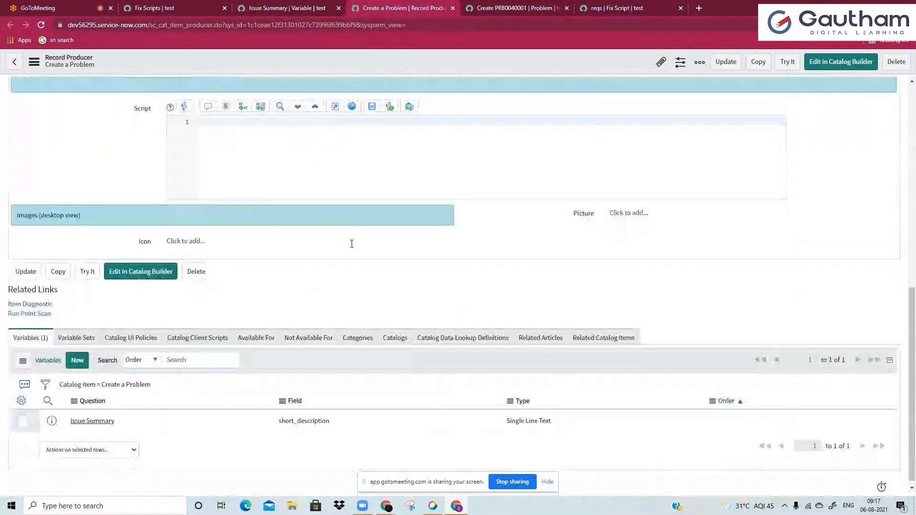
Open the record producer's variables list in two separate browser tabs and start a new variable in each.
right_click(90, 377)
click(122, 382)
right_click(519, 5)
click(556, 69)
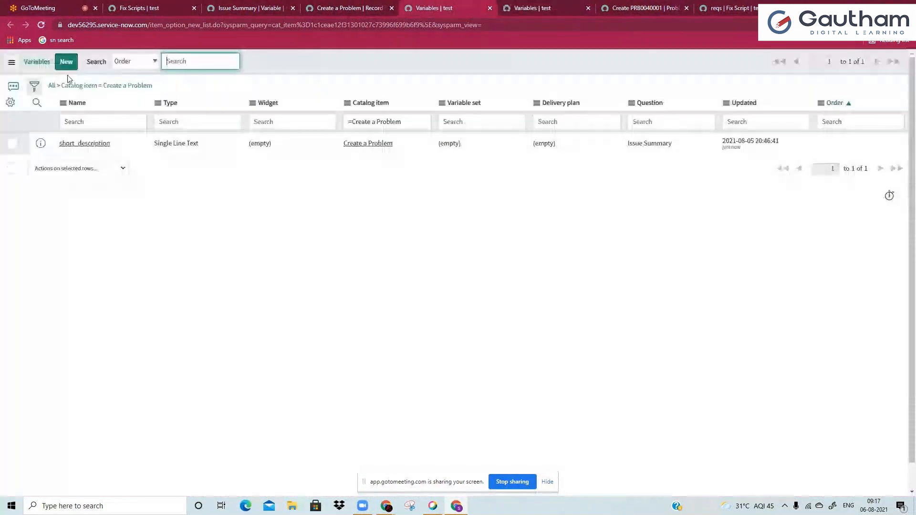
click(67, 63)
click(620, 9)
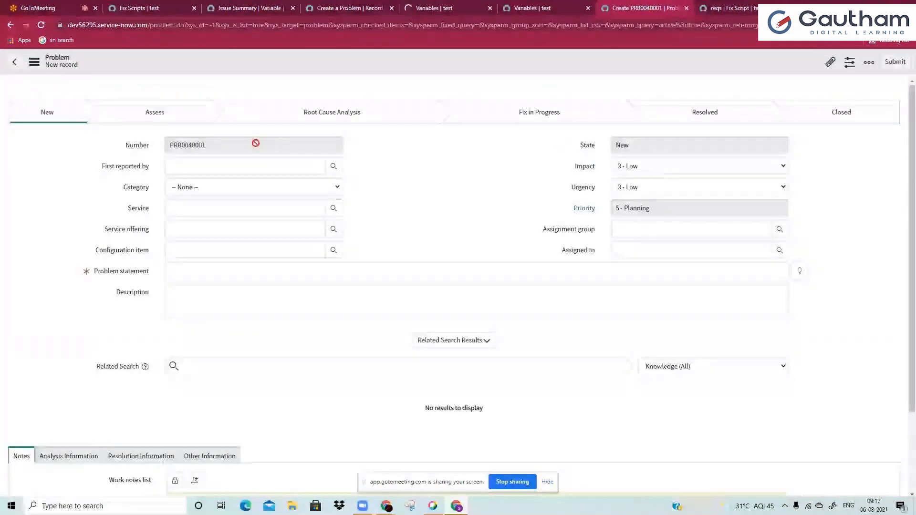
click(235, 162)
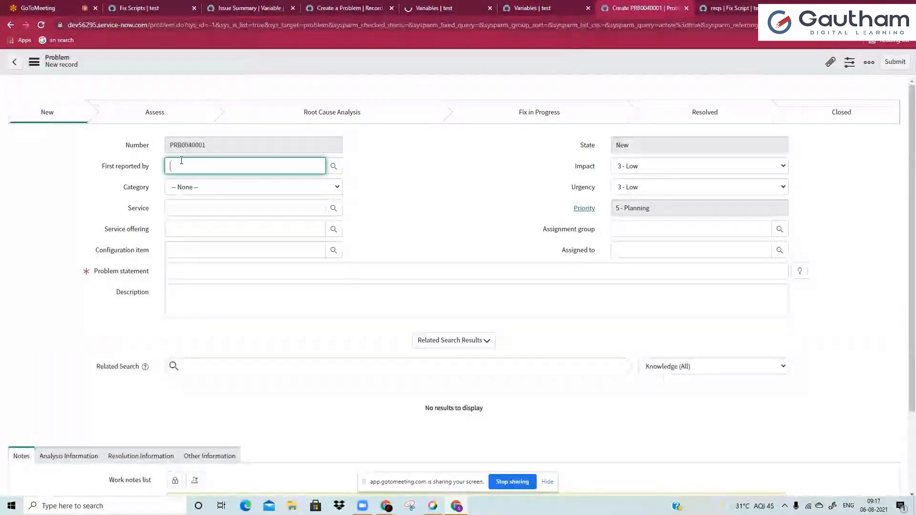
drag(448, 6, 553, 6)
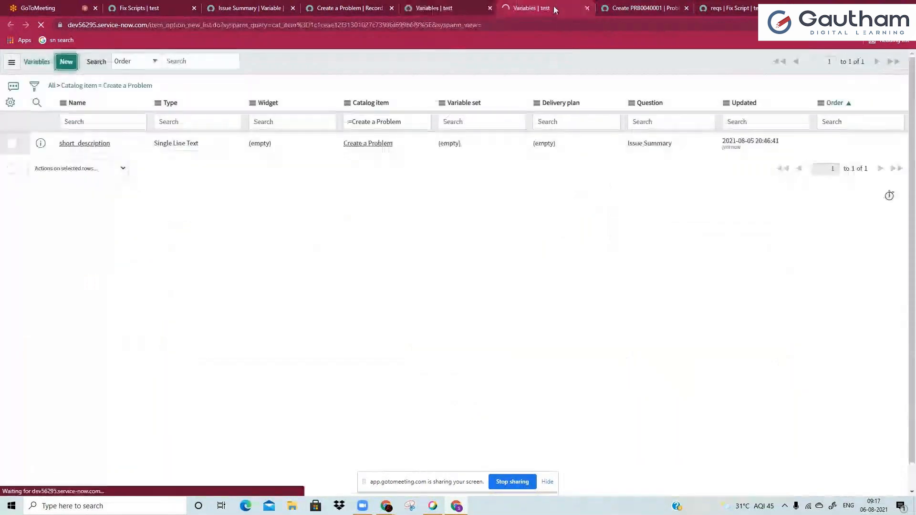
Enable mapping to a field on the new variable and set its type to Reference, consulting the blank Problem form.
click(620, 7)
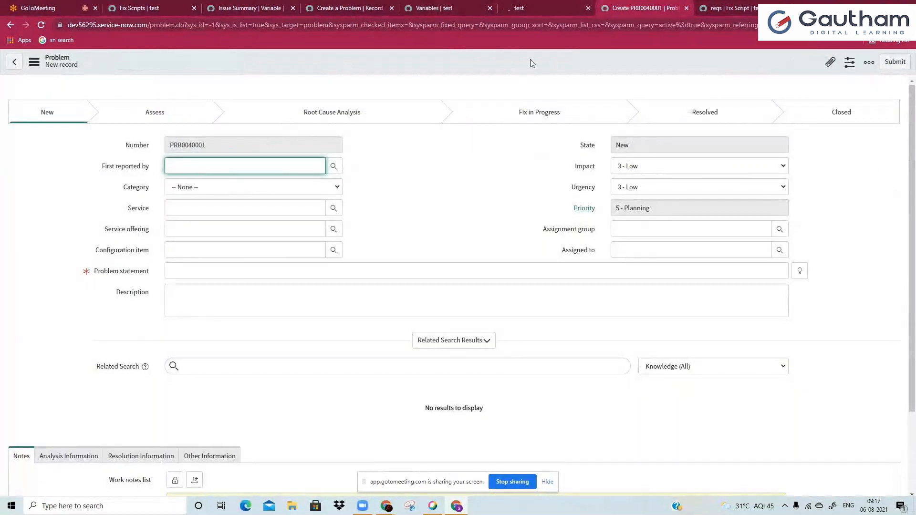
click(531, 8)
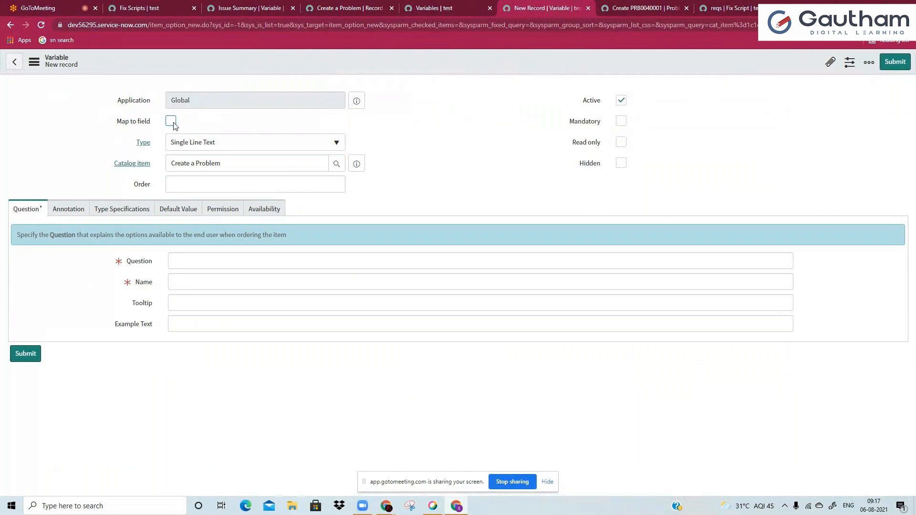
click(171, 121)
click(194, 143)
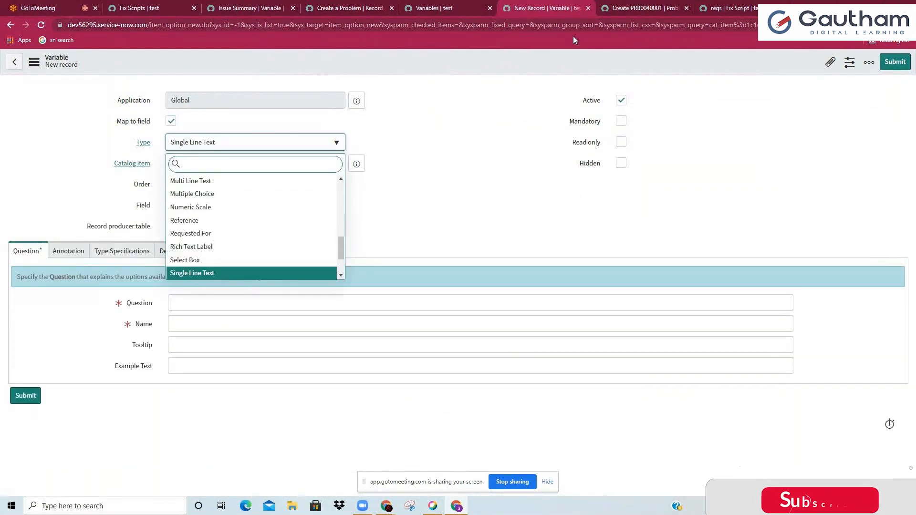
click(564, 7)
click(188, 140)
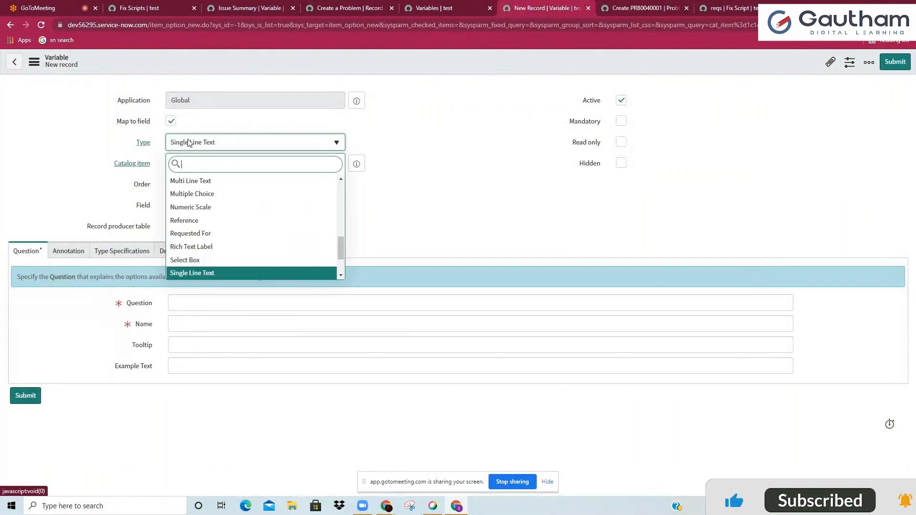
text(refe)
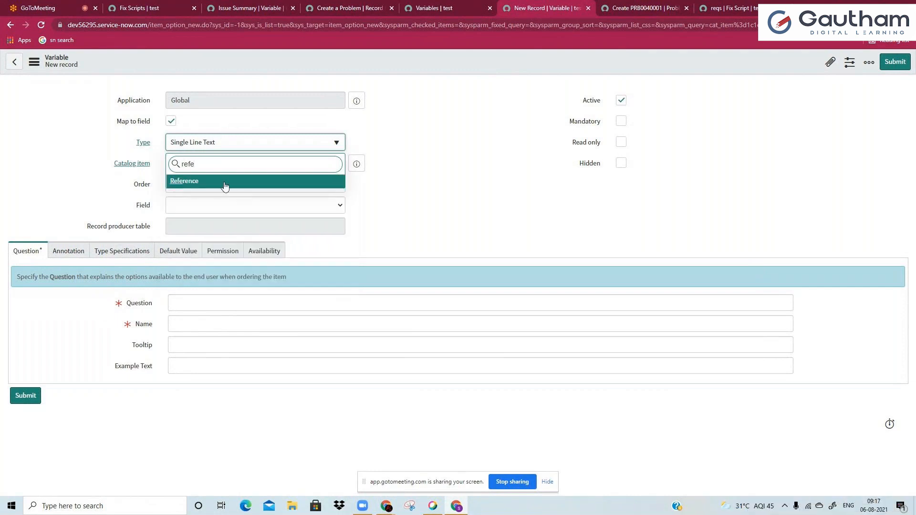
click(620, 8)
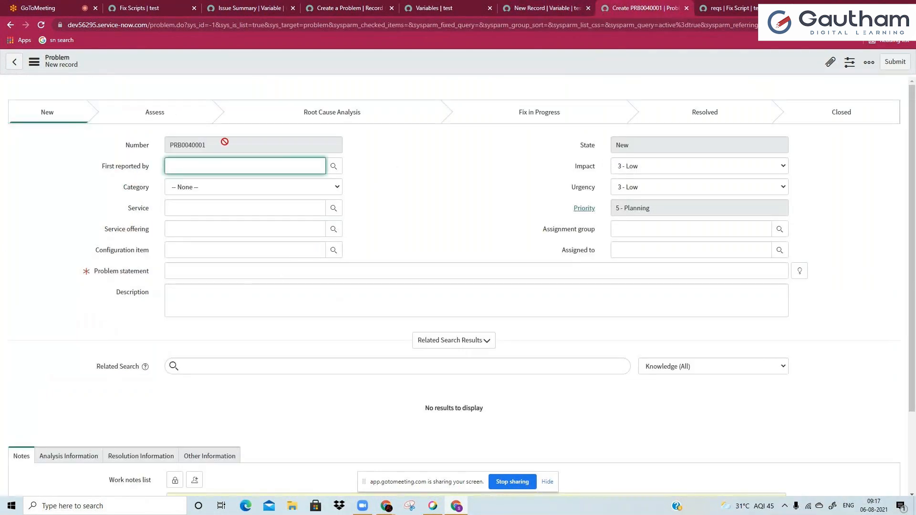
key(ctrl+shift+Tab)
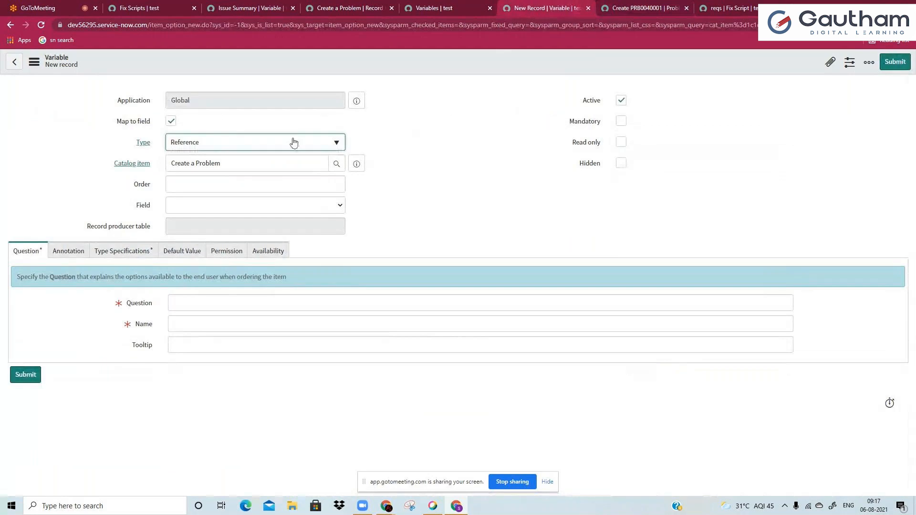
Enter the question "ISsue first repoted by contact person is" and the name first_reported for the new variable.
click(187, 306)
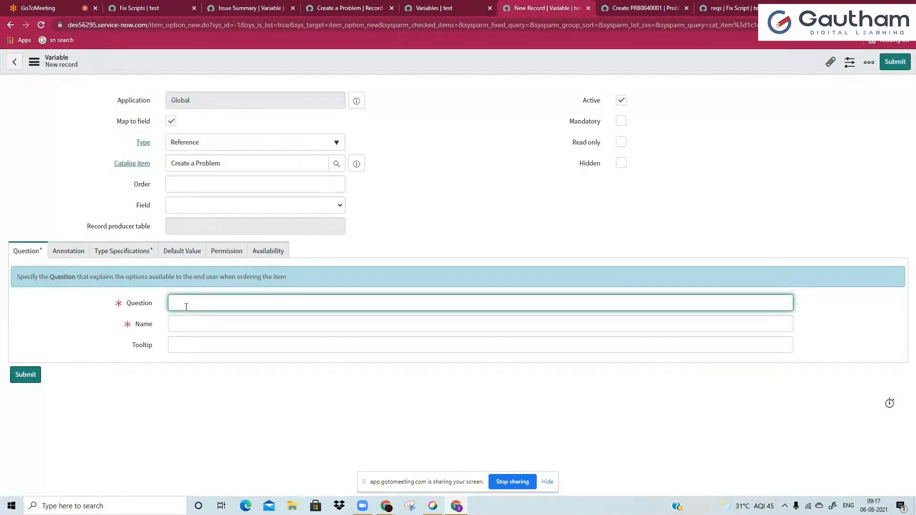
text(ISsue first )
text(per)
key(BackSpace)
key(BackSpace)
key(BackSpace)
text(repotred by contact person is)
click(336, 268)
double_click(197, 329)
text(first_repo)
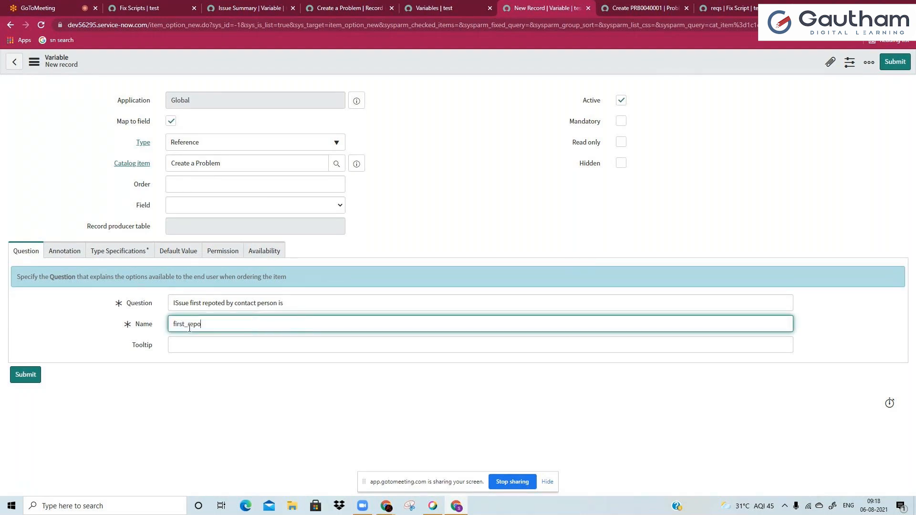
text(rted)
Open the variable's Field choices for mapping, then try to save the record and stay on its form.
click(191, 207)
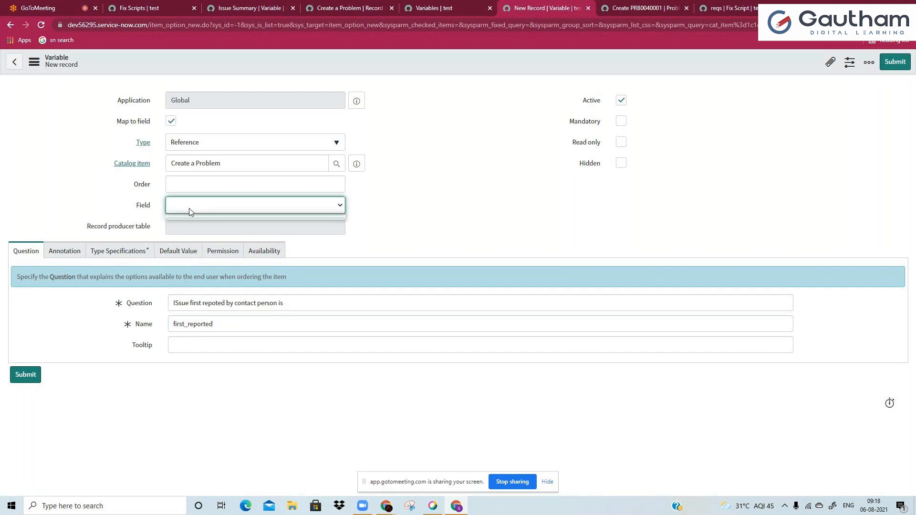
click(402, 206)
click(310, 209)
click(355, 121)
right_click(336, 56)
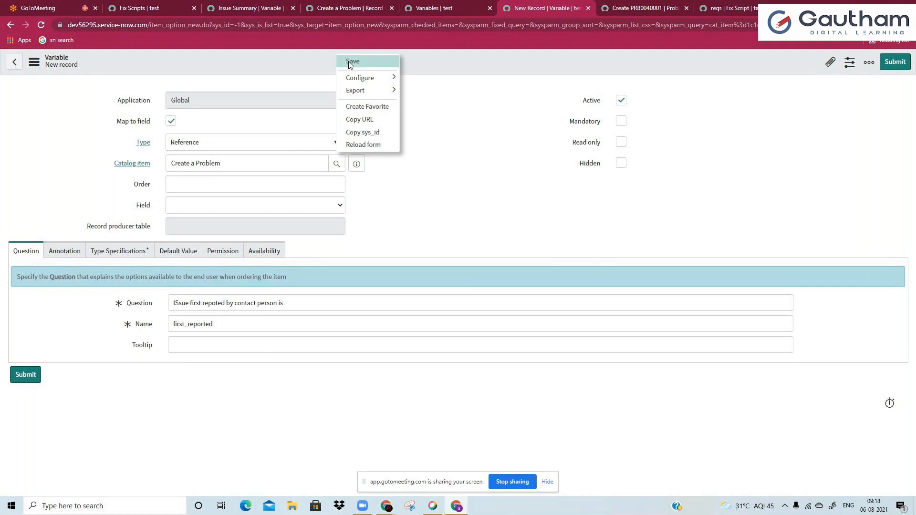
click(345, 59)
Set the variable's reference table to User [sys_user] in its type specifications.
click(107, 278)
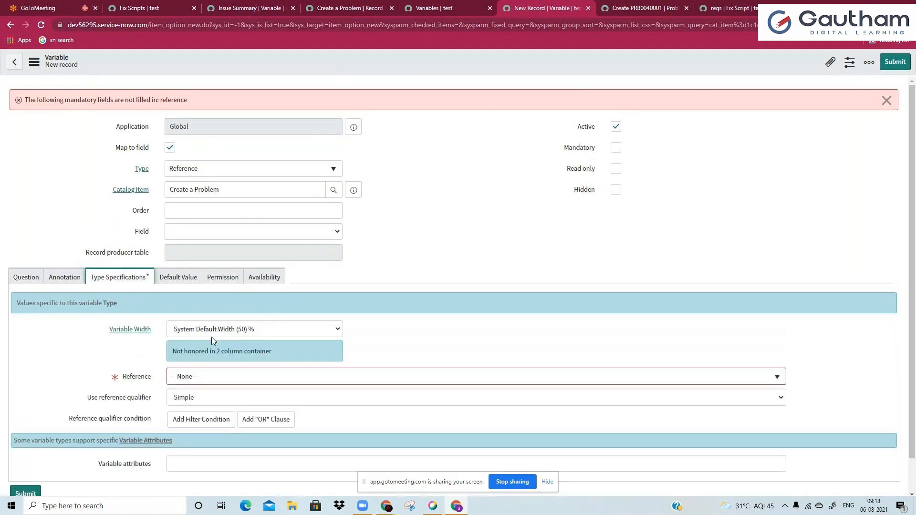
click(220, 377)
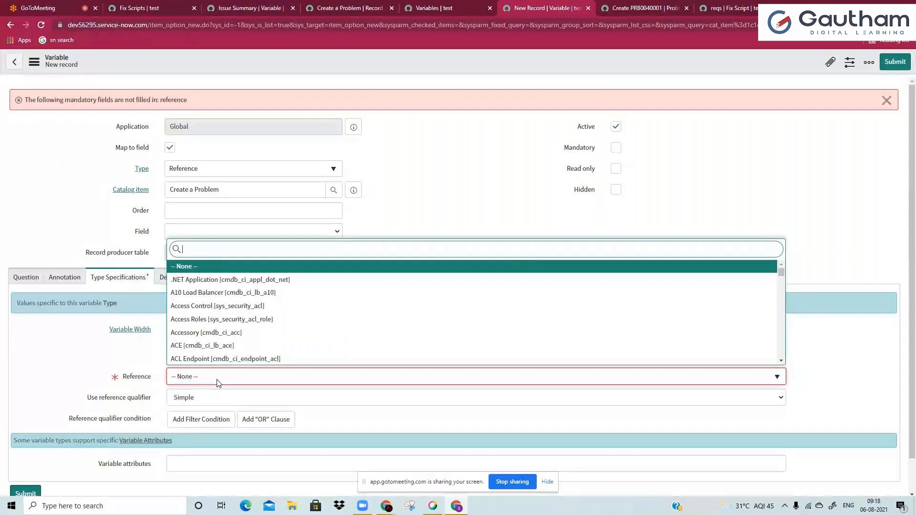
text(sys_us)
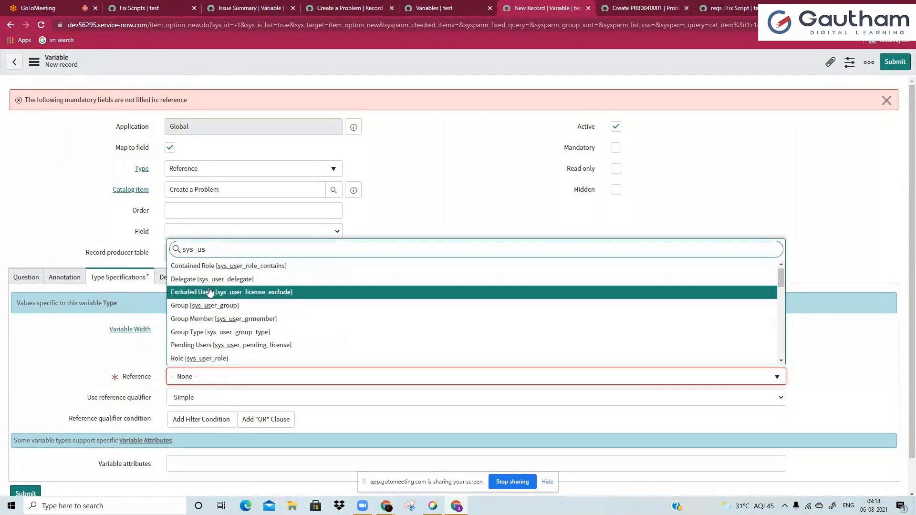
scroll(212, 307, down, 10)
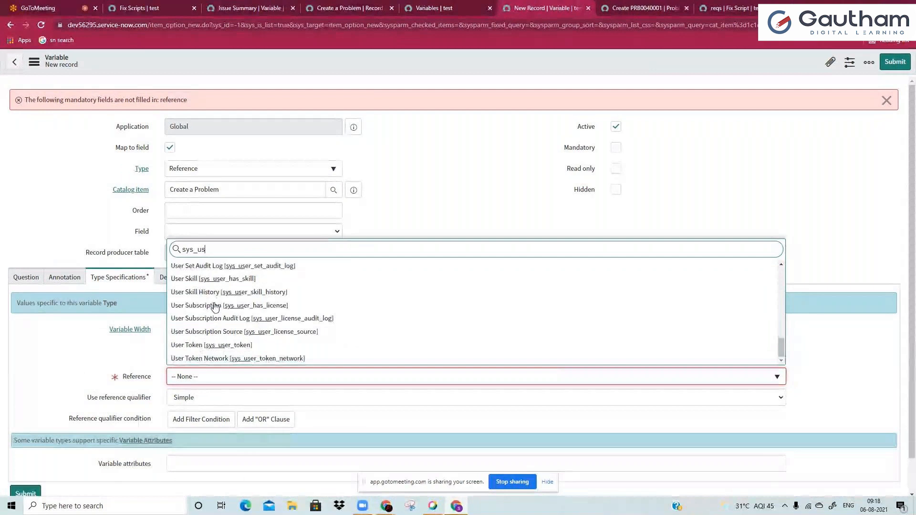
scroll(215, 307, up, 2)
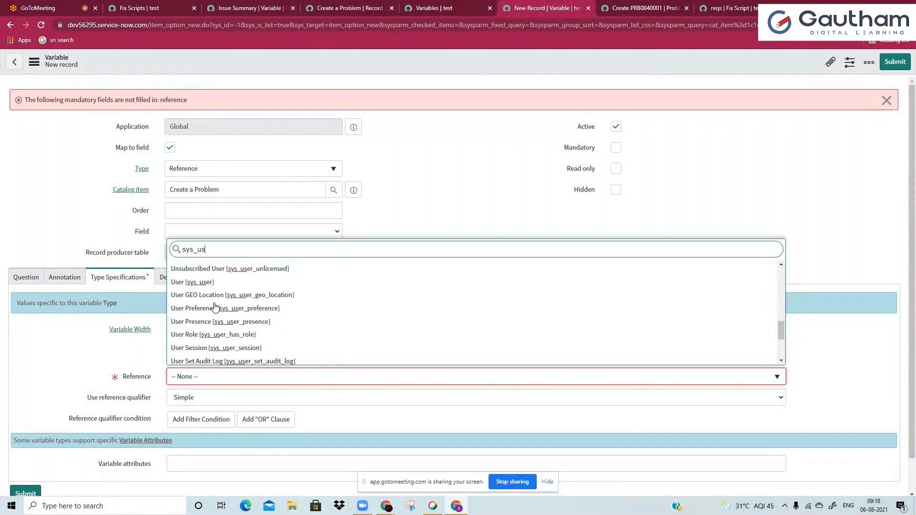
click(194, 282)
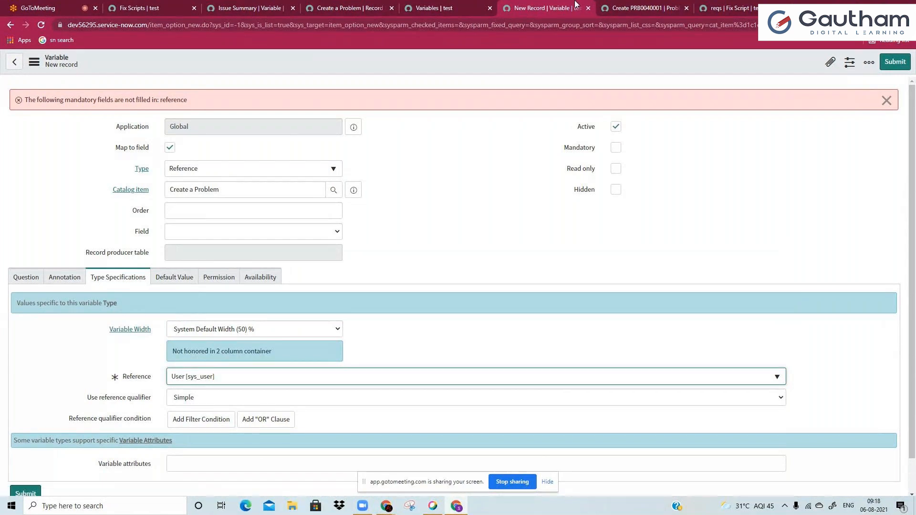
Examine which records the Problem form's First reported by lookup offers, filter them by numbers starting with inc, and close the lookup.
click(634, 8)
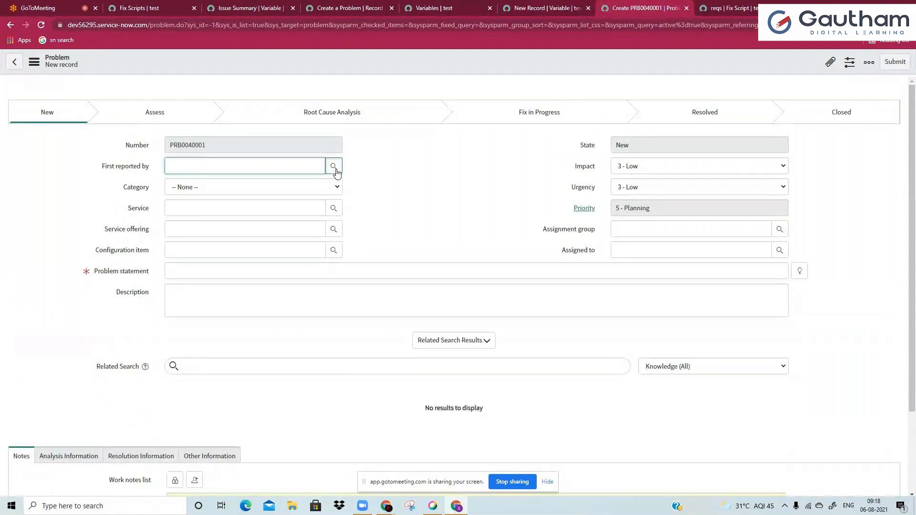
click(335, 168)
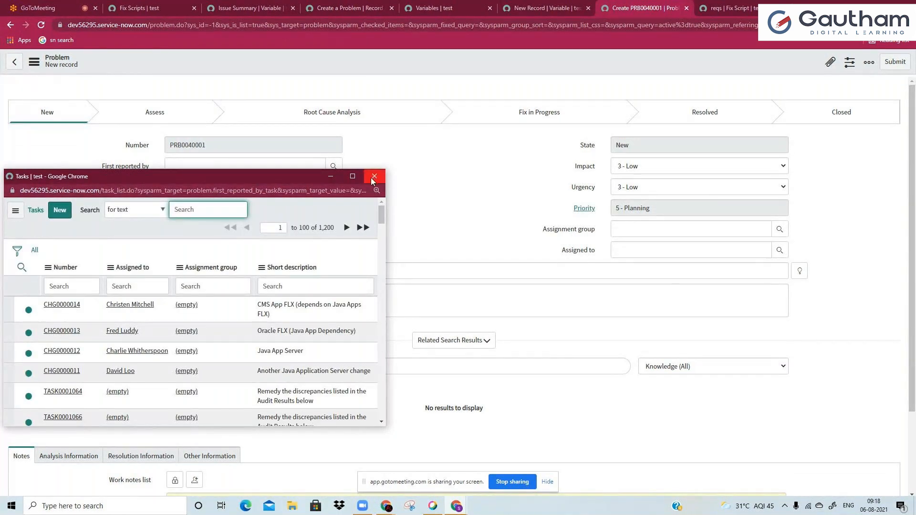
drag(263, 180, 328, 206)
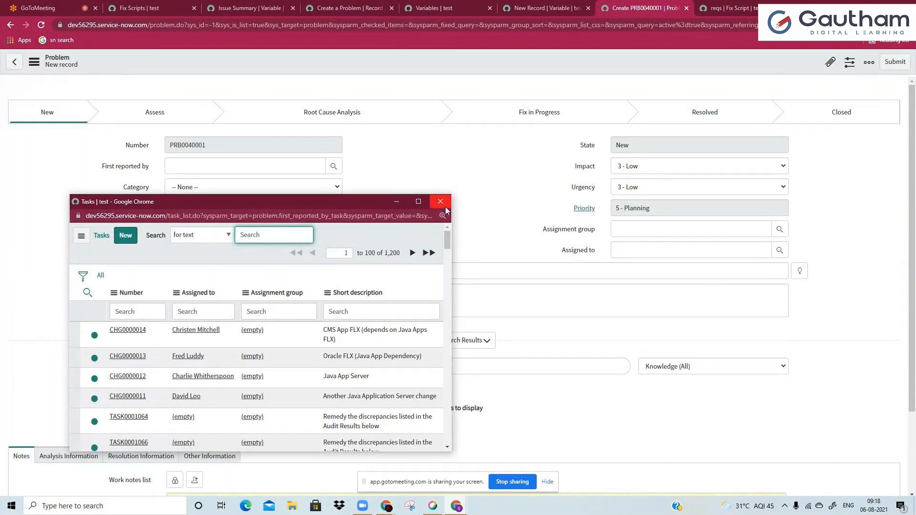
click(149, 312)
text(inc)
key(Return)
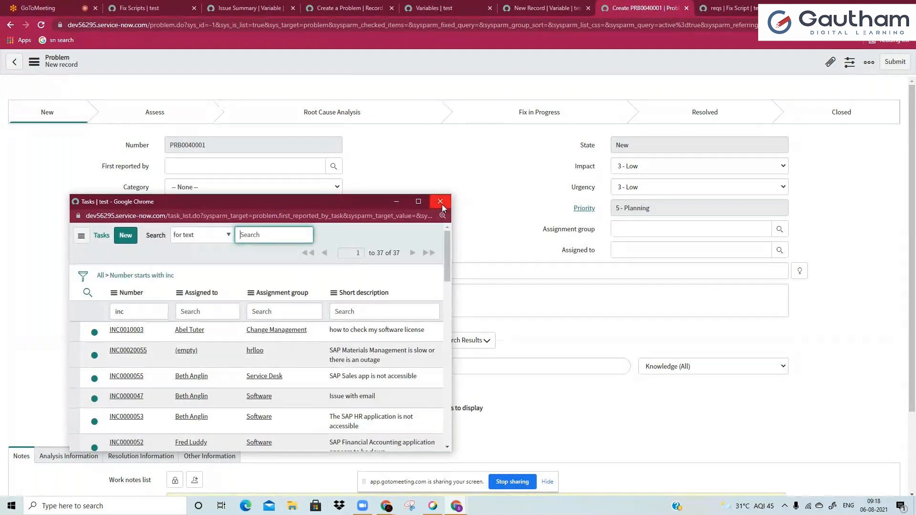
click(440, 202)
Return to the new variable and set its reference table to Task [task].
click(544, 9)
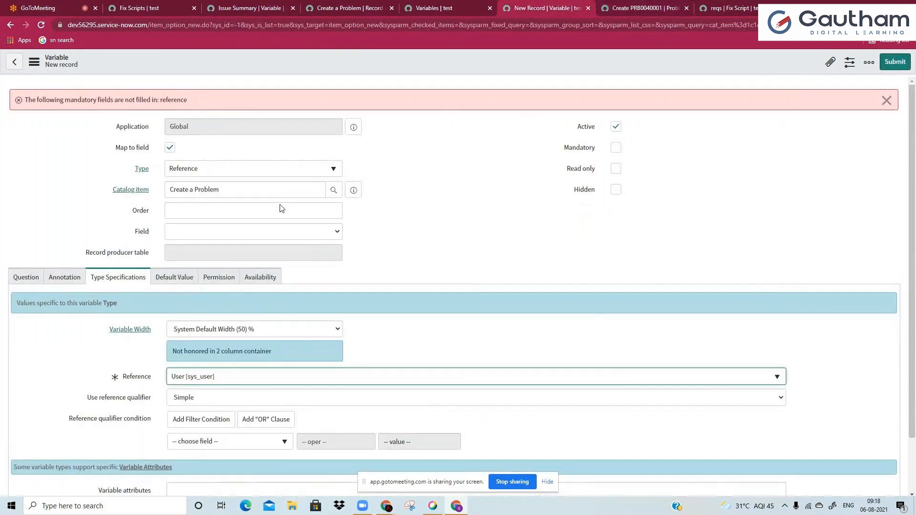
click(249, 379)
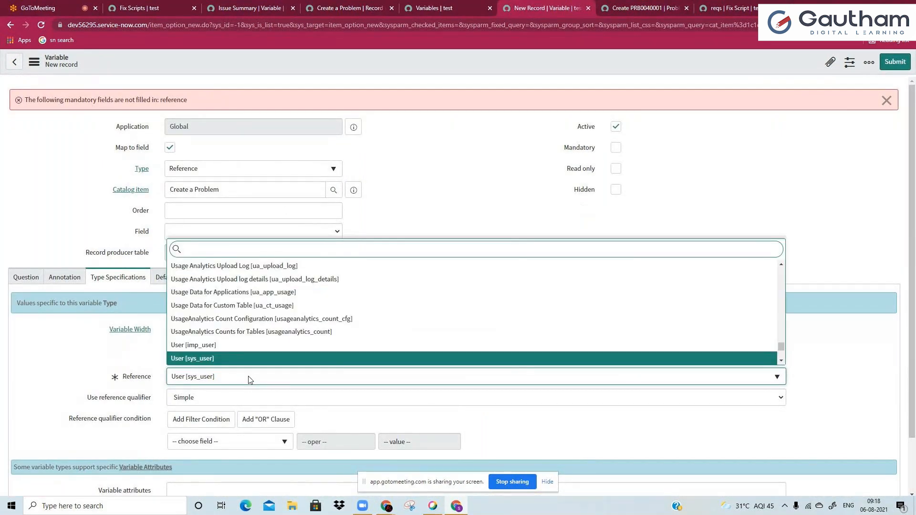
text(task)
scroll(263, 323, down, 20)
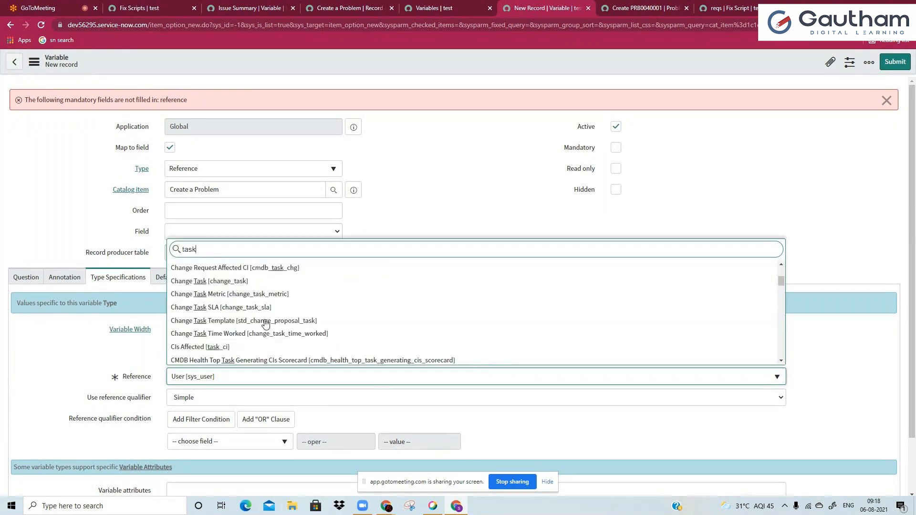
scroll(266, 323, up, 5)
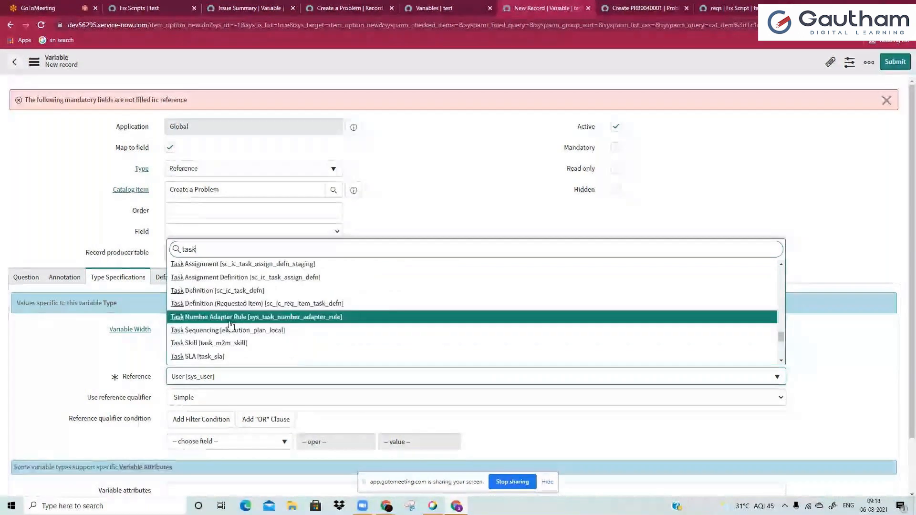
scroll(220, 353, down, 2)
scroll(220, 353, up, 3)
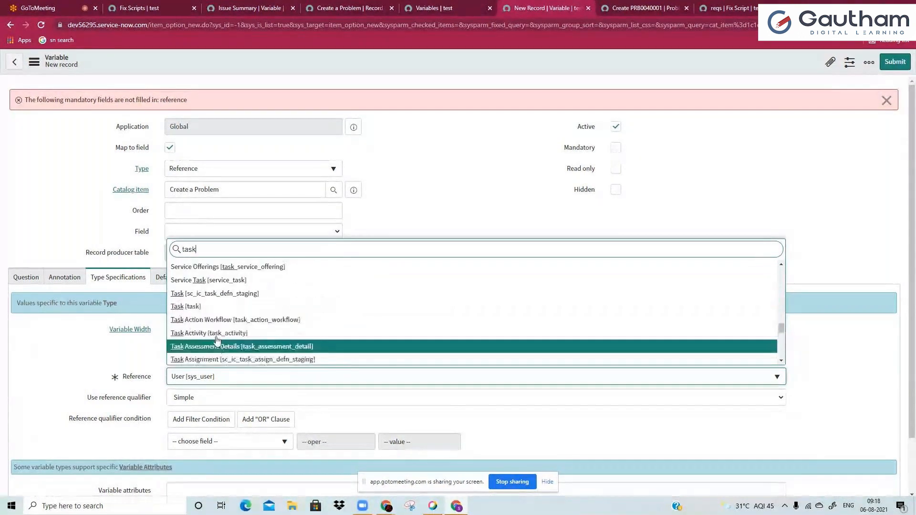
click(211, 309)
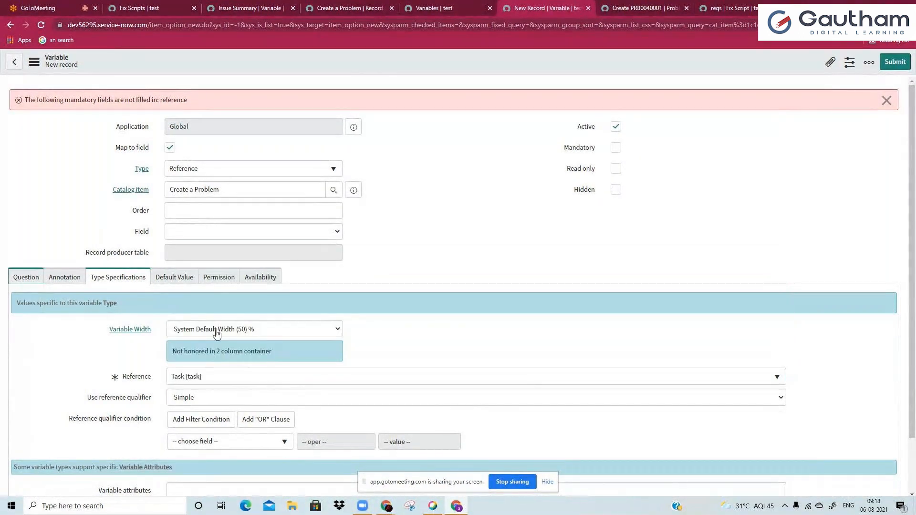
Reword the question to "ISsue first repoted via Ticket Number" and save the variable, staying on its form.
click(25, 278)
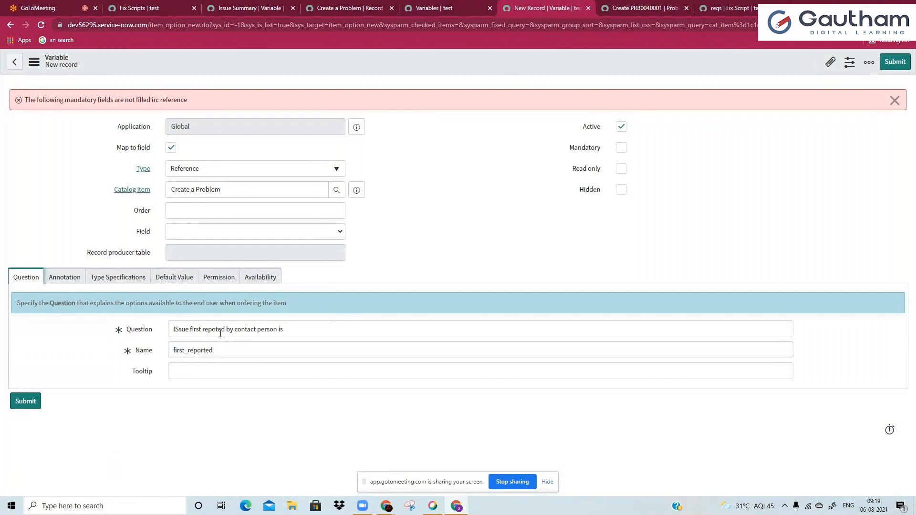
drag(226, 330, 349, 336)
text(via )
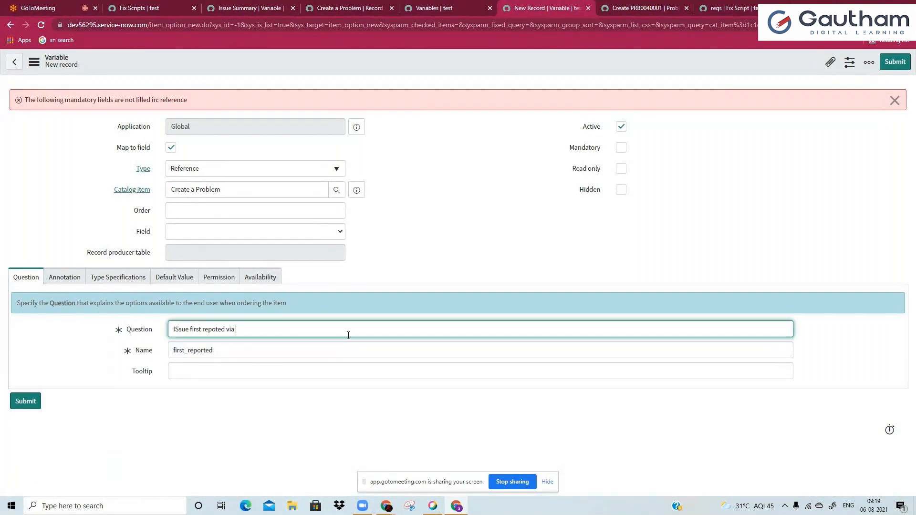
text(Ticket Number)
right_click(460, 58)
click(482, 149)
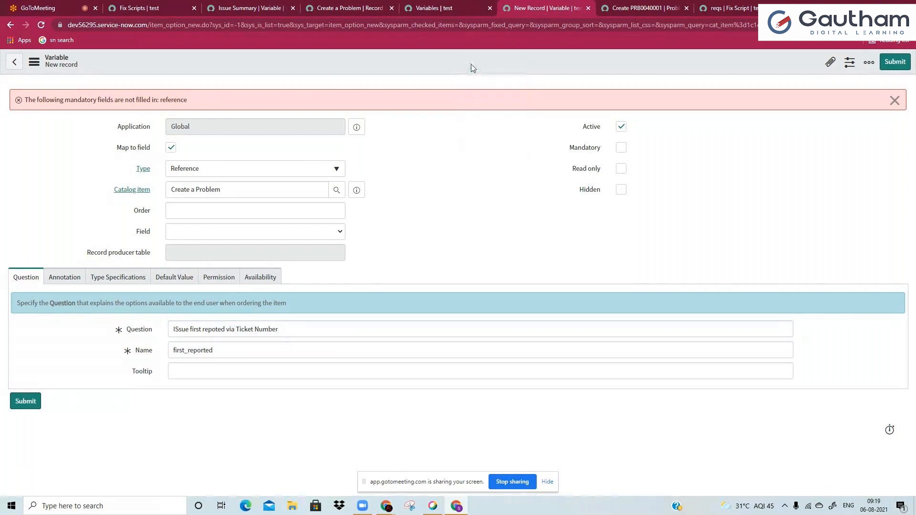
Duplicate the variables list in a separate browser tab and check the Problem form's remaining fields.
click(466, 5)
right_click(467, 4)
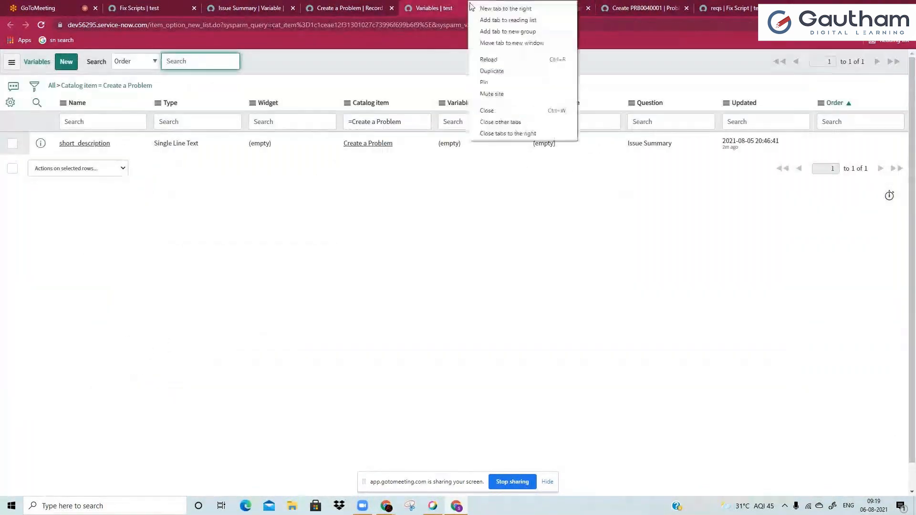
click(509, 70)
click(648, 6)
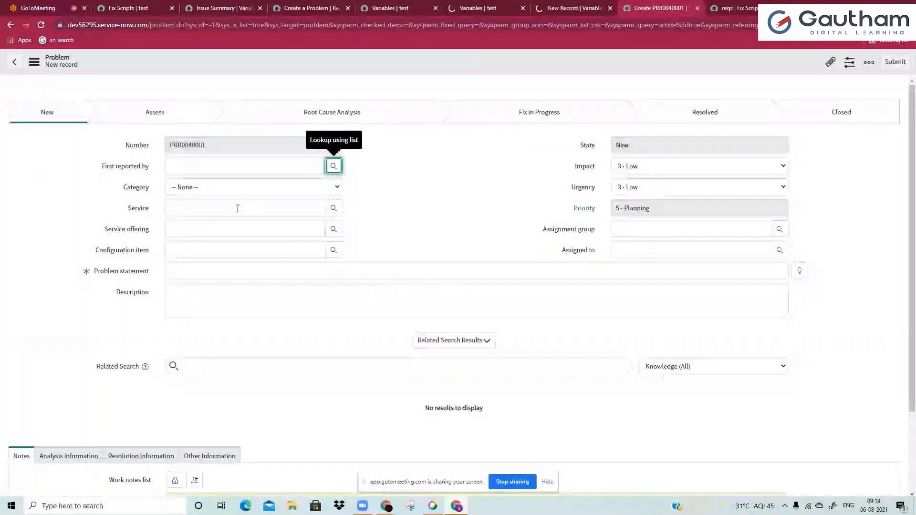
scroll(253, 310, down, 3)
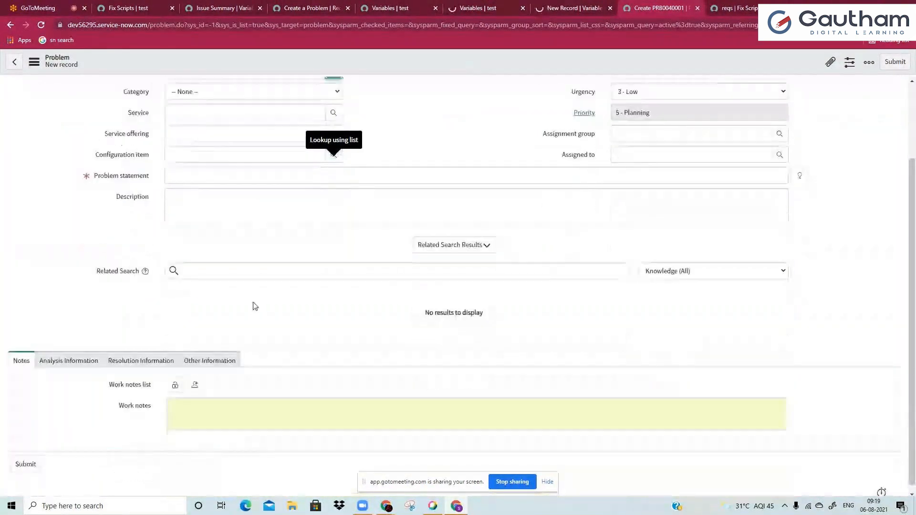
Start another new variable from the original variables list and close the duplicated list's browser tab.
click(404, 6)
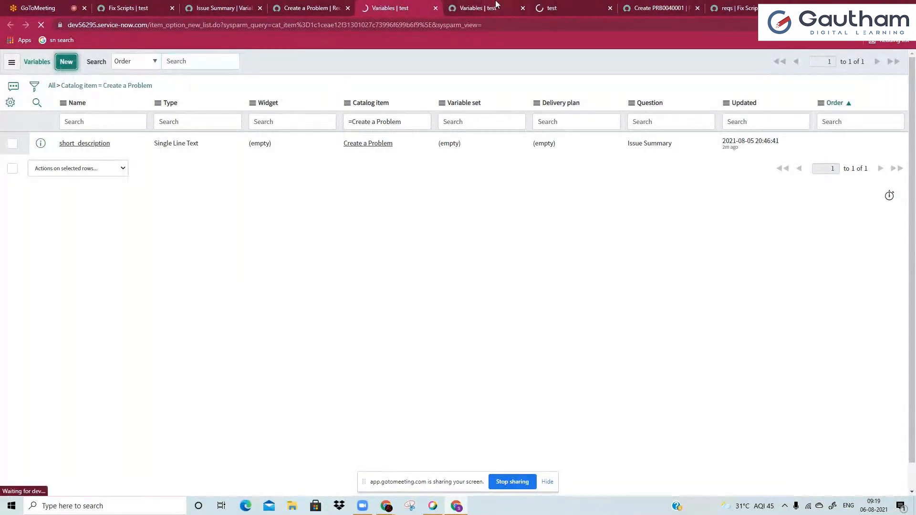
click(523, 10)
click(522, 8)
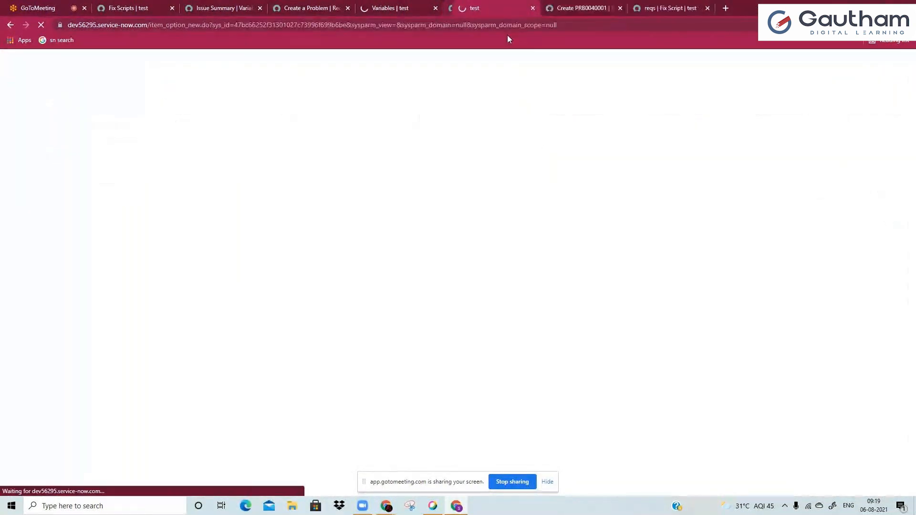
On the new variable's form, enter the question "Issue Descrription" and enable mapping to a field.
click(396, 5)
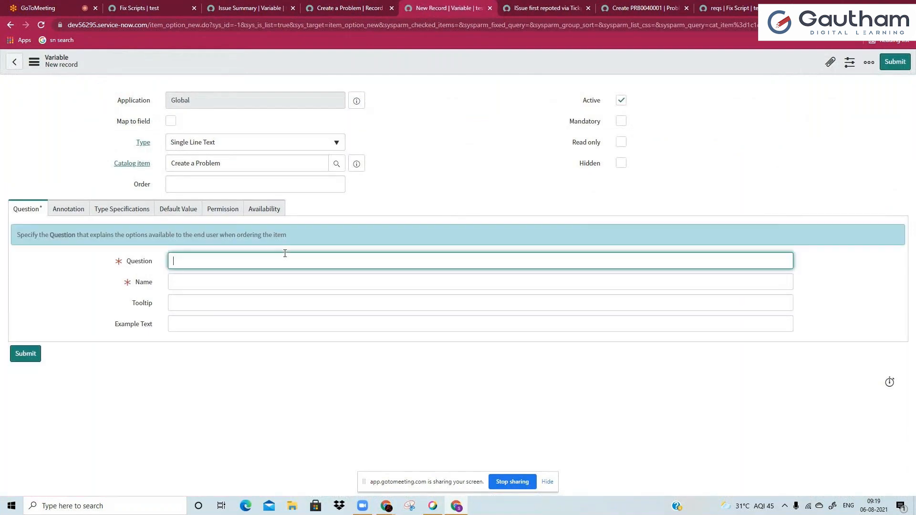
text(Issue Descrription)
key(Tab)
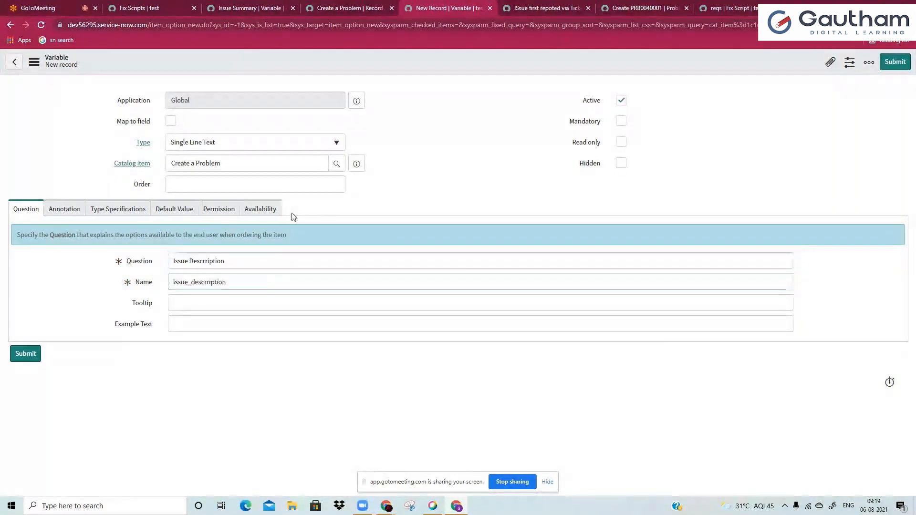
click(171, 121)
Set the new variable's type to Multi Line Text.
click(210, 143)
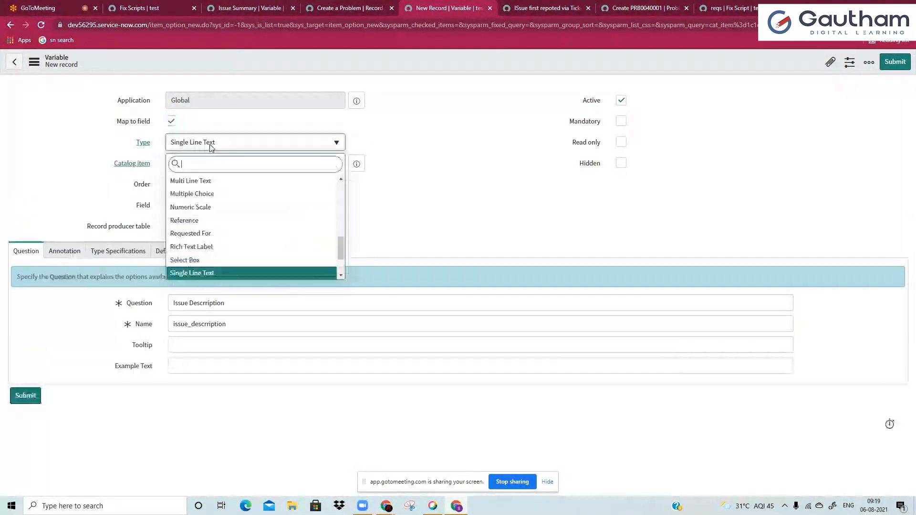
text(de)
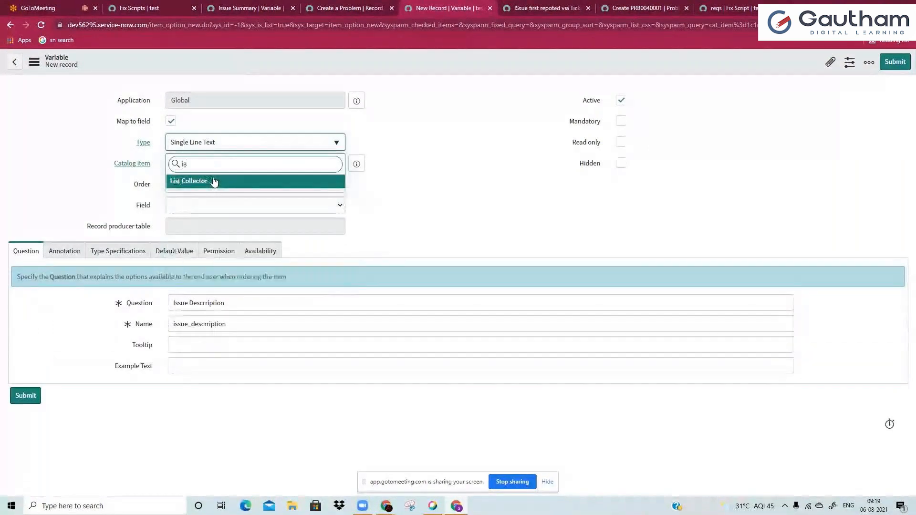
text(sc)
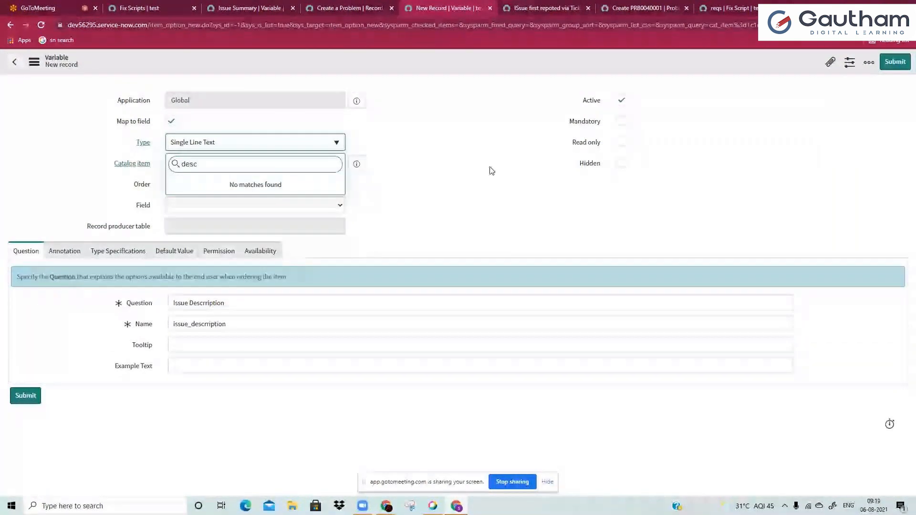
click(491, 171)
click(209, 145)
text(mul)
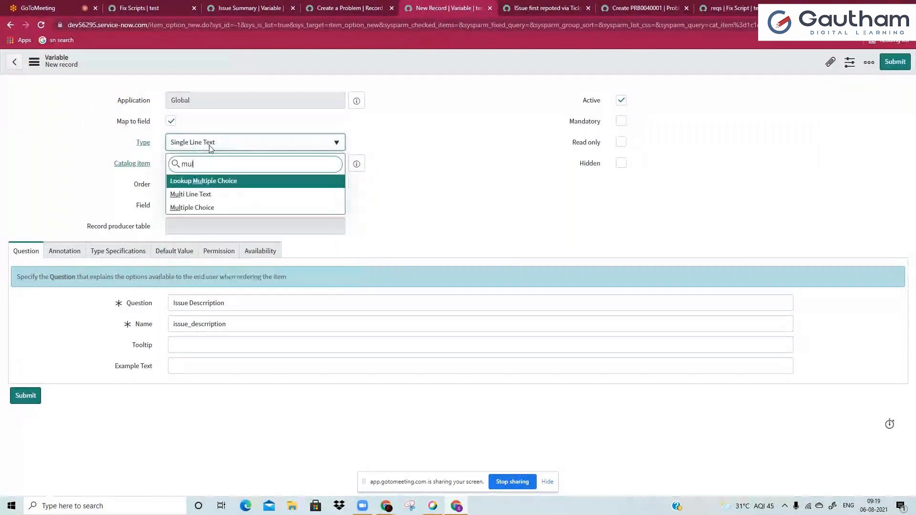
click(285, 195)
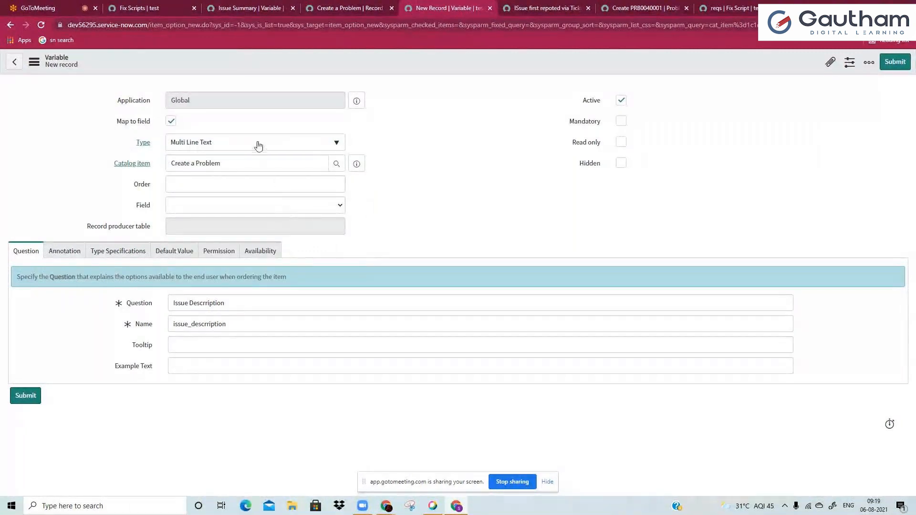
click(245, 207)
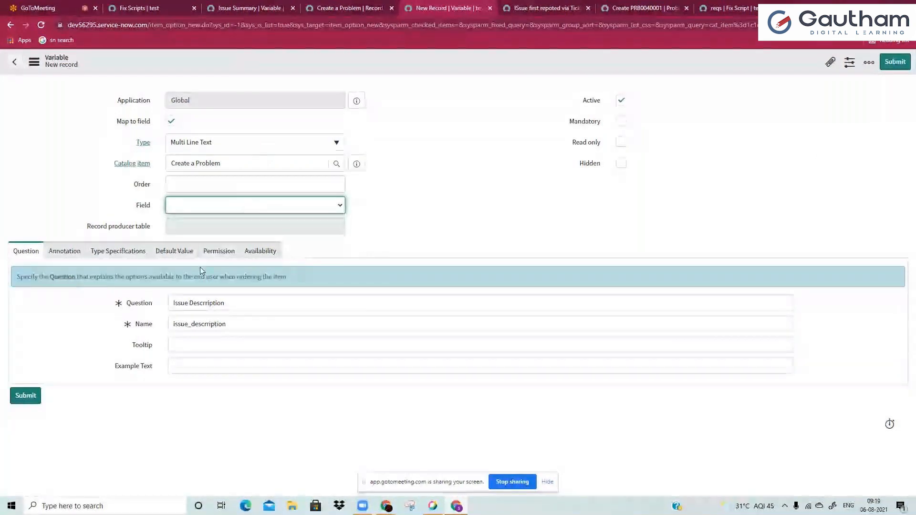
click(179, 223)
click(180, 213)
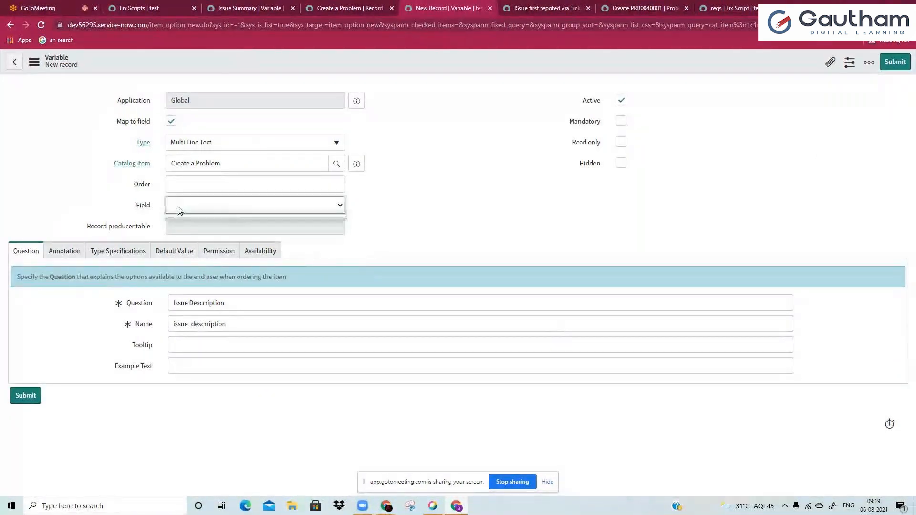
Correct the name to "issue_description" and the question to "Issue Description", and save the variable, staying on its form.
click(209, 326)
key(BackSpace)
click(206, 305)
key(BackSpace)
click(427, 133)
right_click(389, 66)
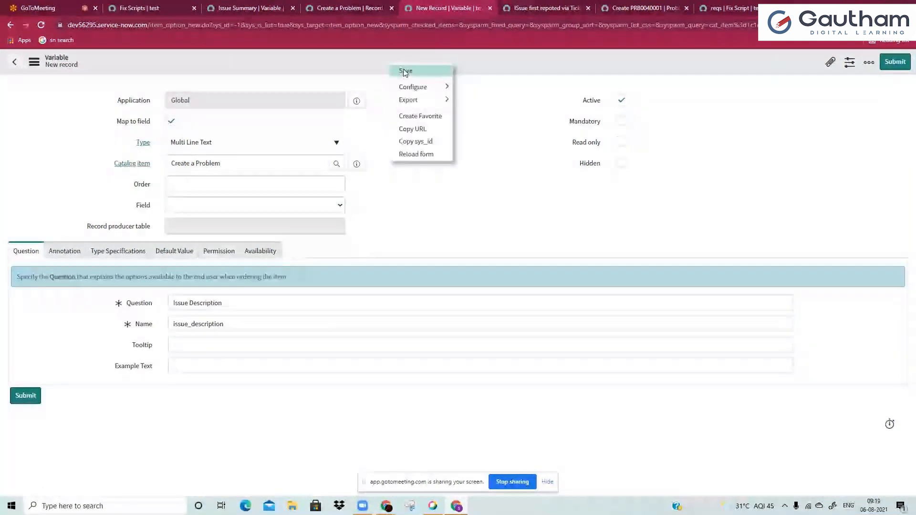
click(403, 68)
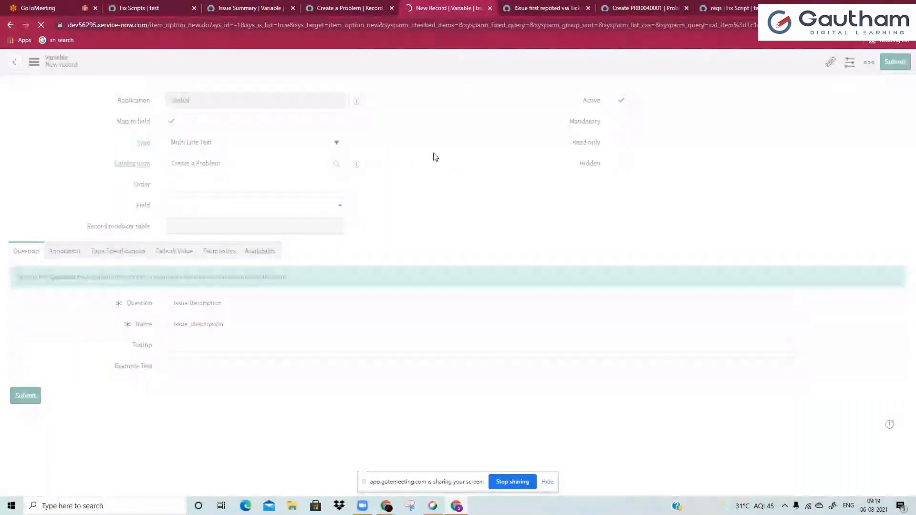
Check the Description field on the Problem form, map the Issue Description variable to Description, and save it.
click(654, 5)
click(147, 206)
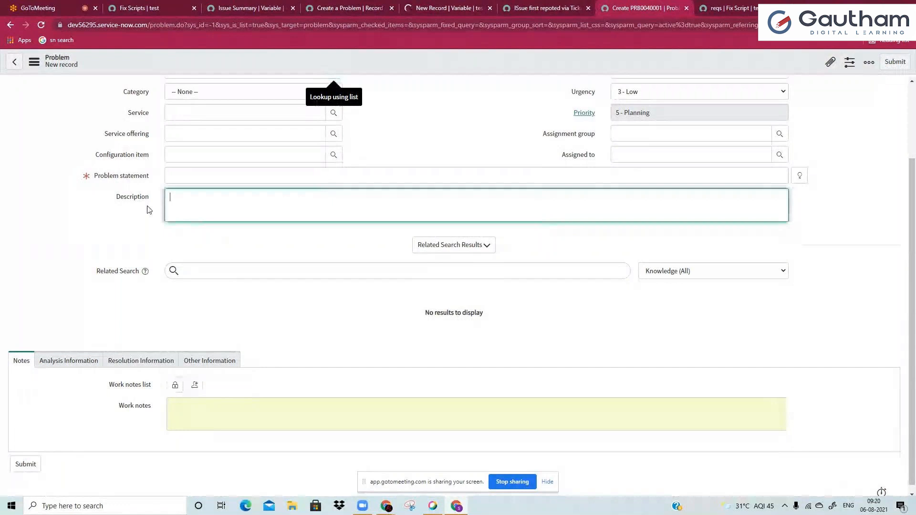
click(448, 8)
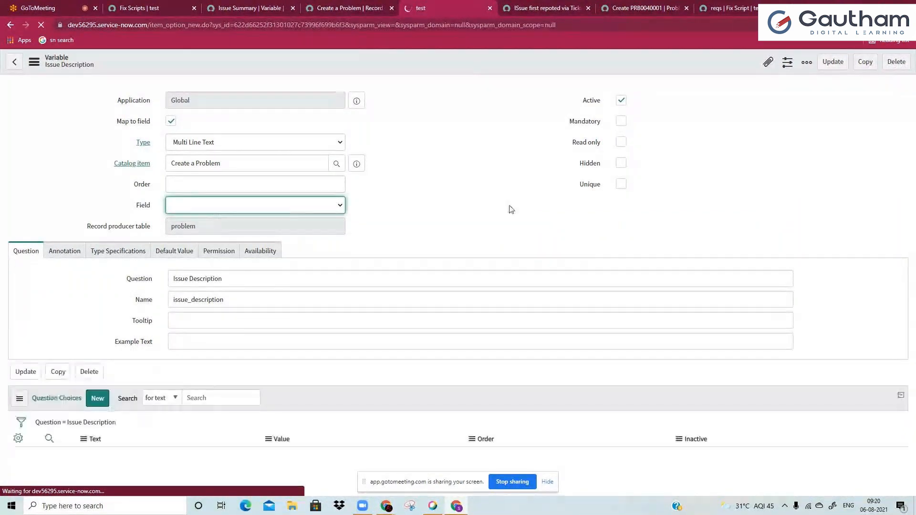
click(305, 209)
click(461, 213)
click(284, 210)
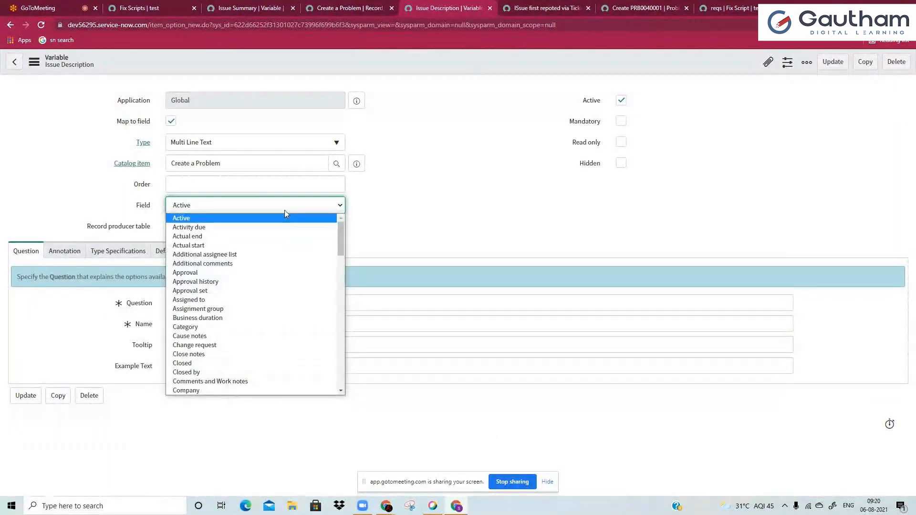
text(des)
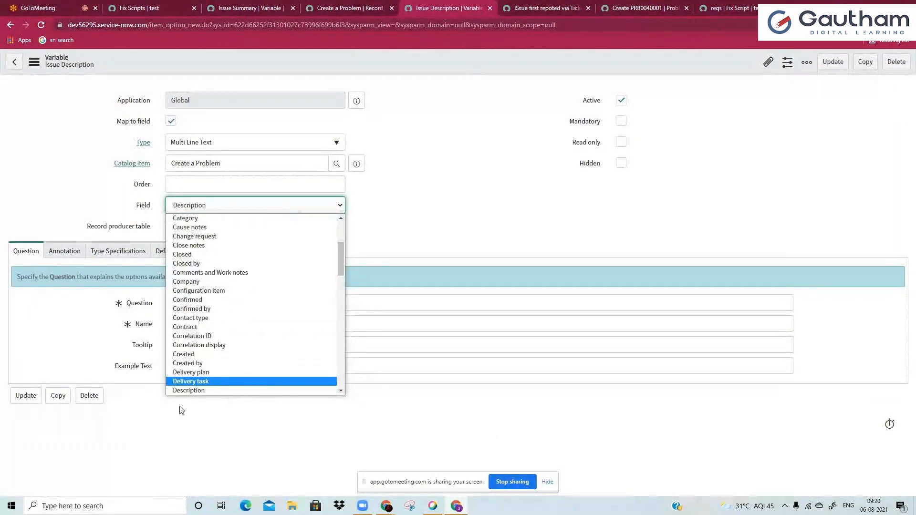
click(191, 390)
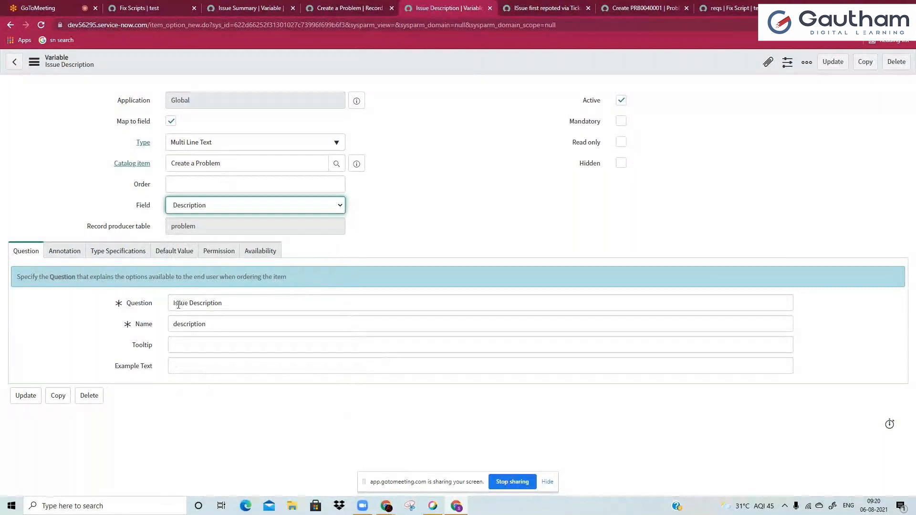
drag(178, 305, 224, 302)
click(243, 302)
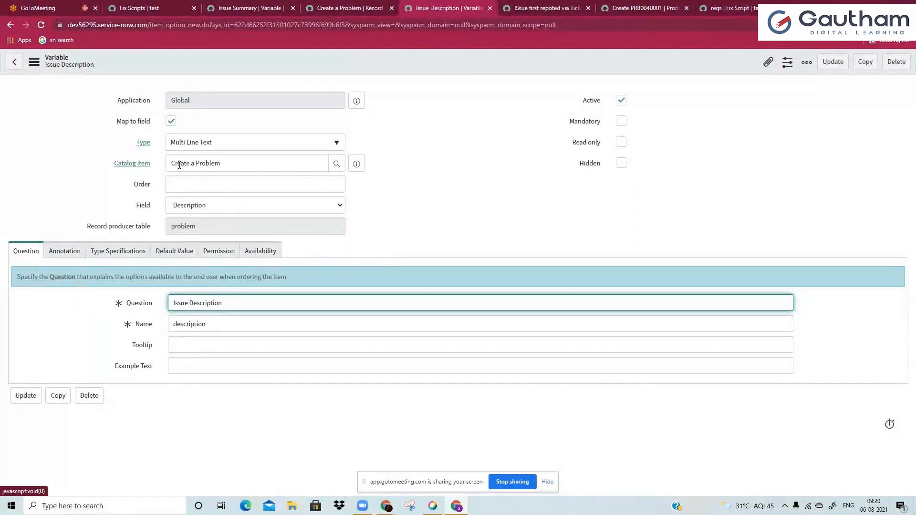
right_click(331, 62)
click(352, 72)
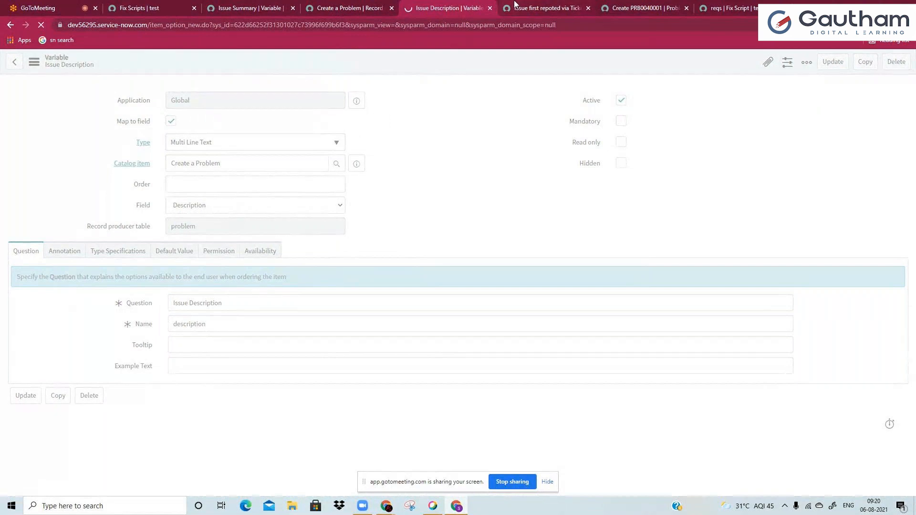
Close the ticket number variable's browser tab and duplicate the Create a Problem record producer in a separate tab.
click(564, 8)
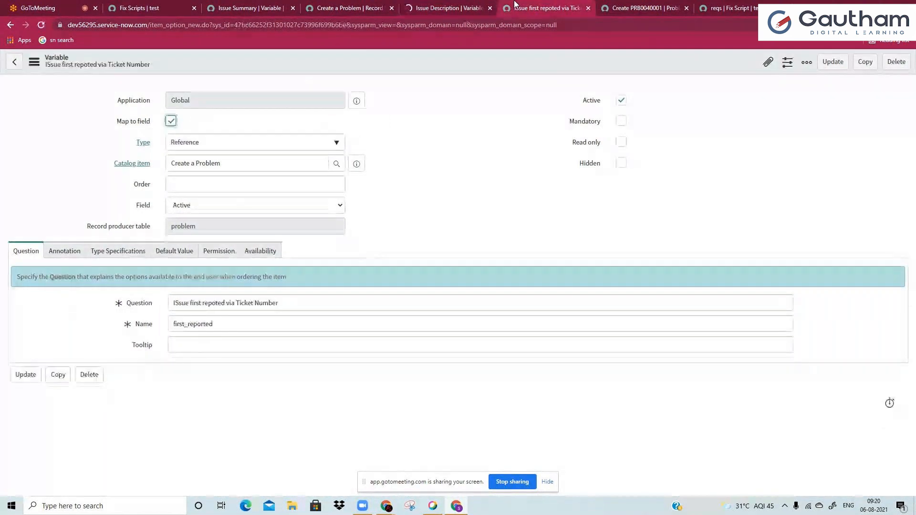
click(589, 8)
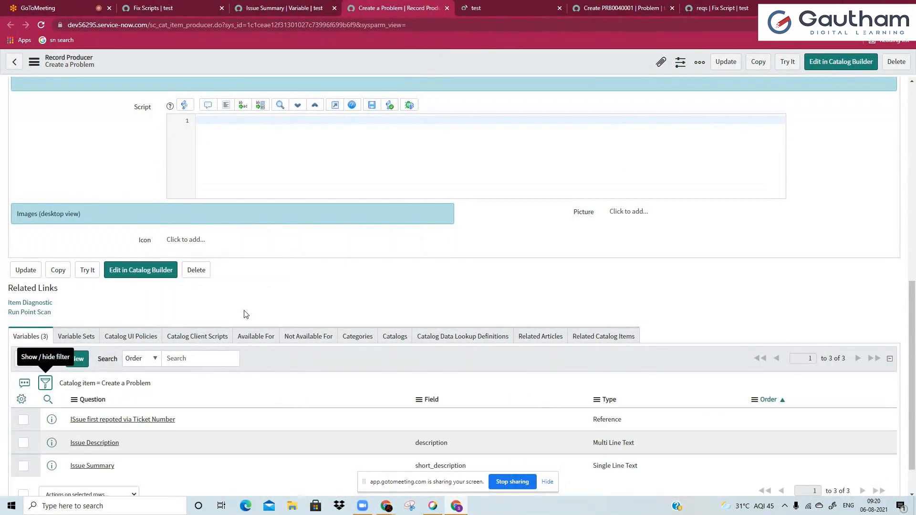
scroll(246, 315, down, 1)
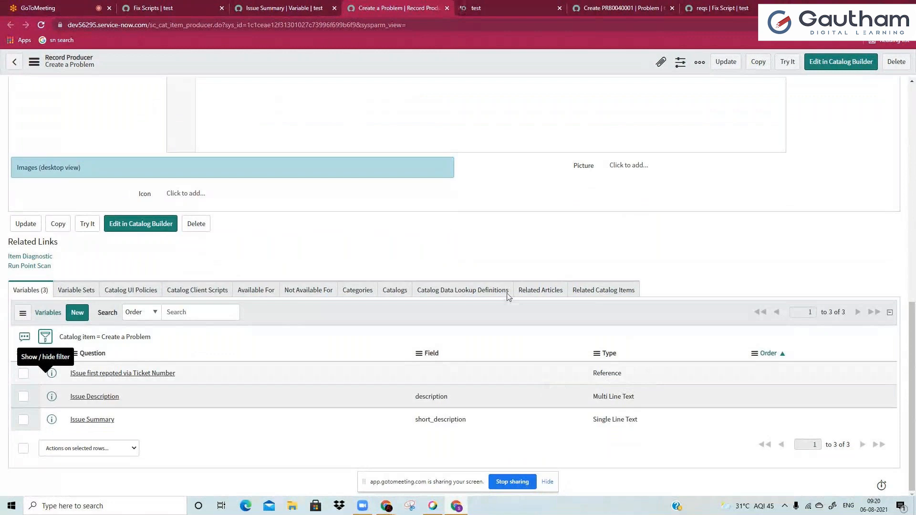
right_click(409, 4)
click(436, 56)
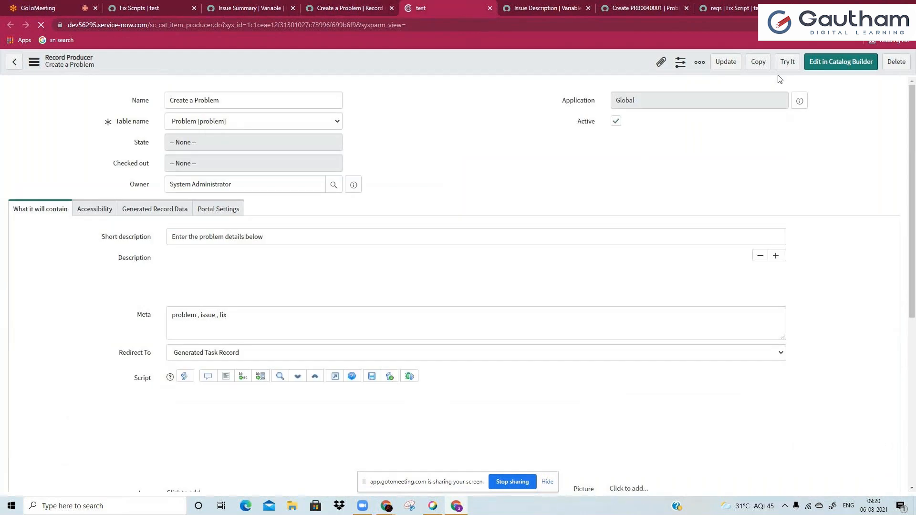
Try out the Create a Problem record producer and examine the order of its question fields.
click(787, 62)
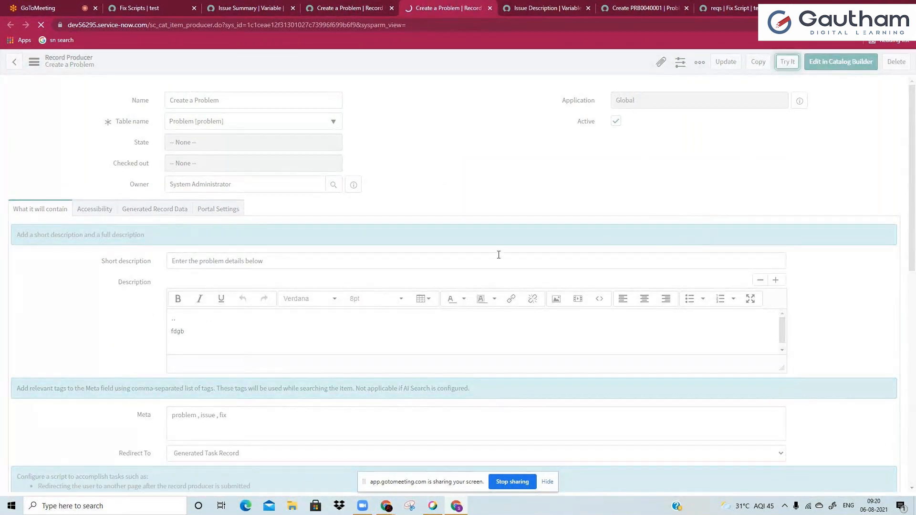
click(122, 185)
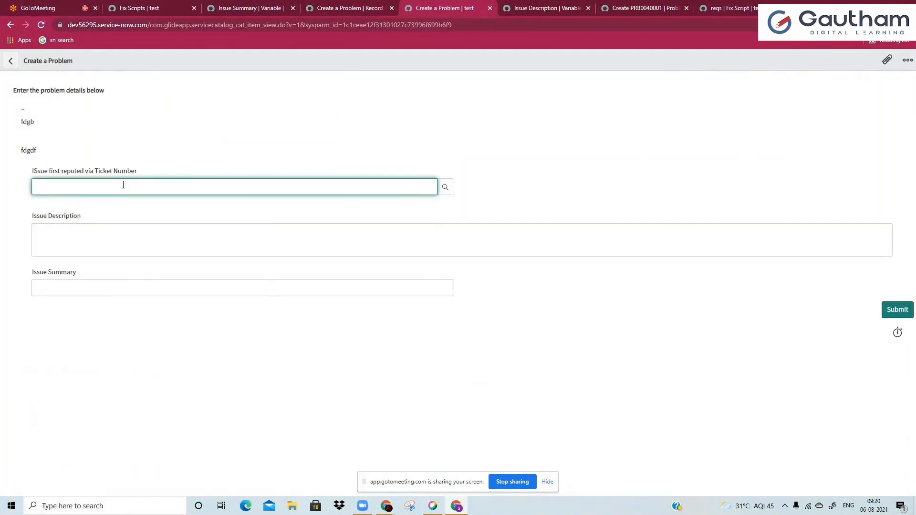
click(128, 235)
click(161, 287)
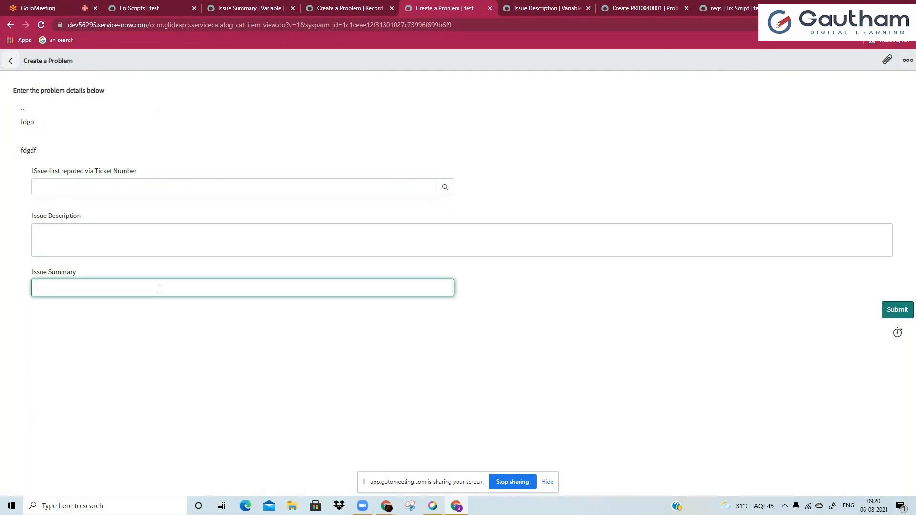
click(210, 229)
click(203, 291)
In the record producer's variables list, set the order to 10 for the ticket number question, 15 for Issue Summary and 20 for Issue Description.
click(346, 8)
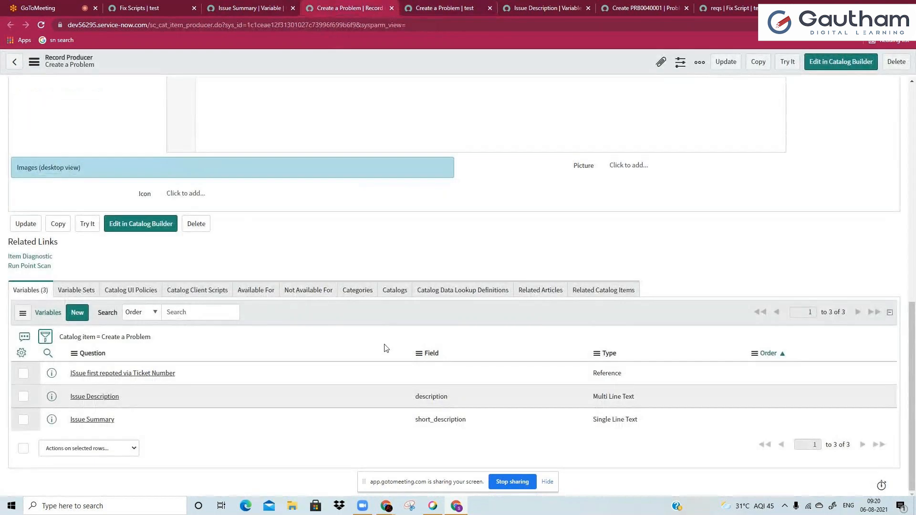
double_click(797, 381)
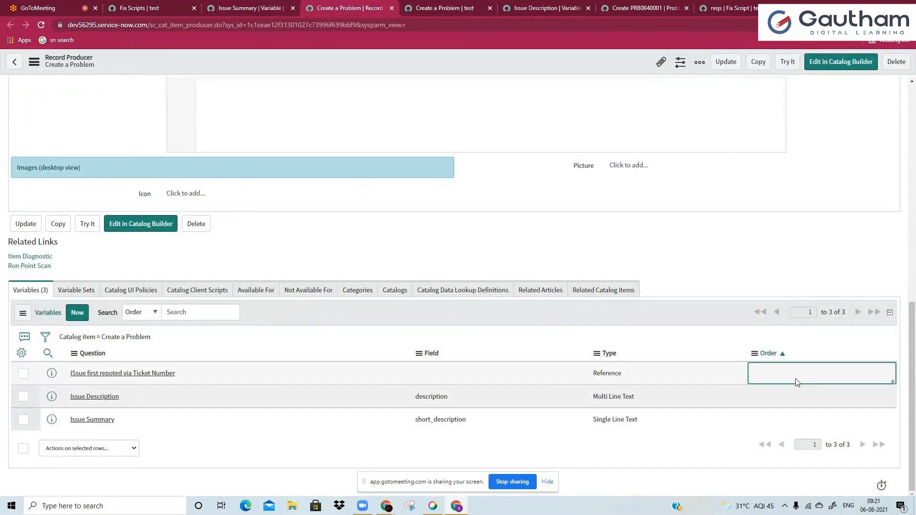
key(Return)
click(797, 416)
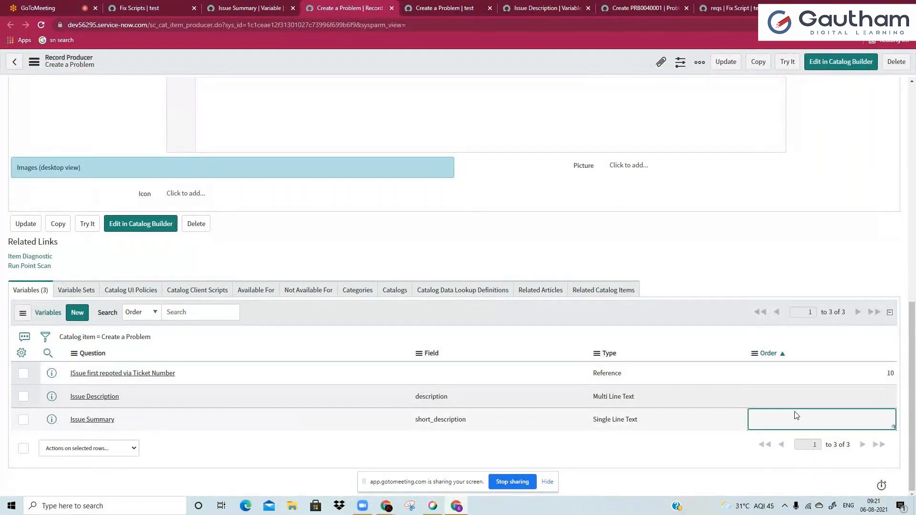
double_click(797, 417)
text(15)
key(Return)
click(795, 404)
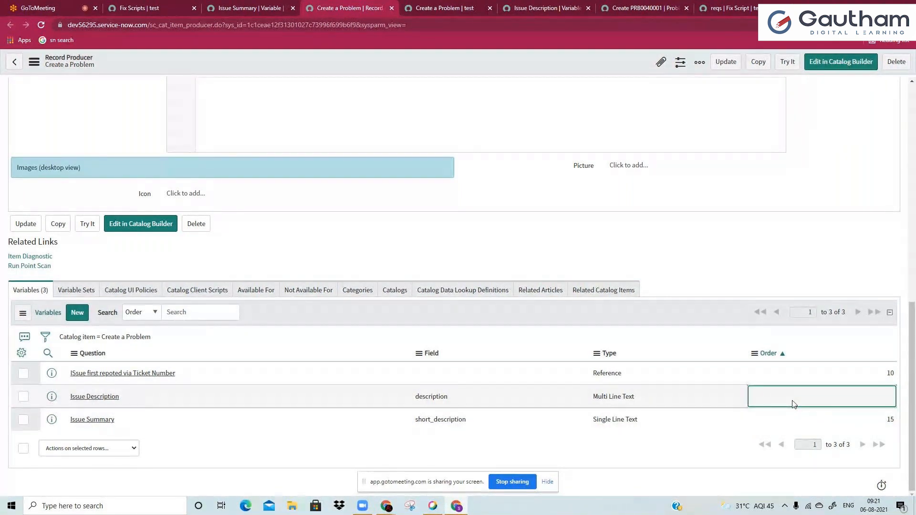
double_click(794, 404)
text(20)
key(Return)
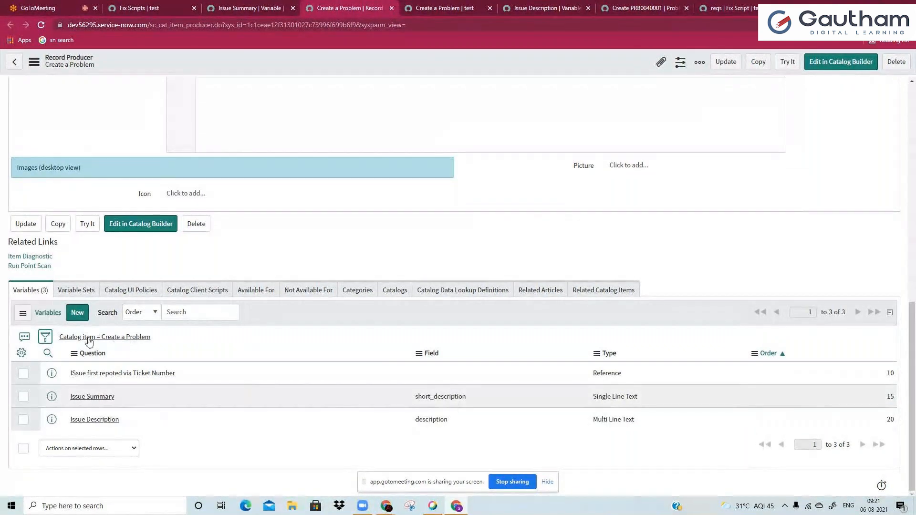
Reload the Create a Problem preview and check its question order against the record producer's variables list.
click(441, 8)
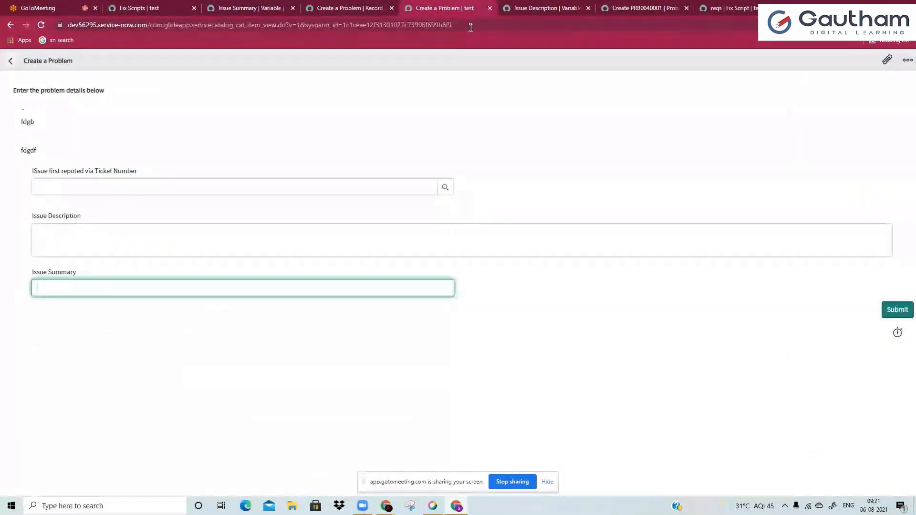
key(Return)
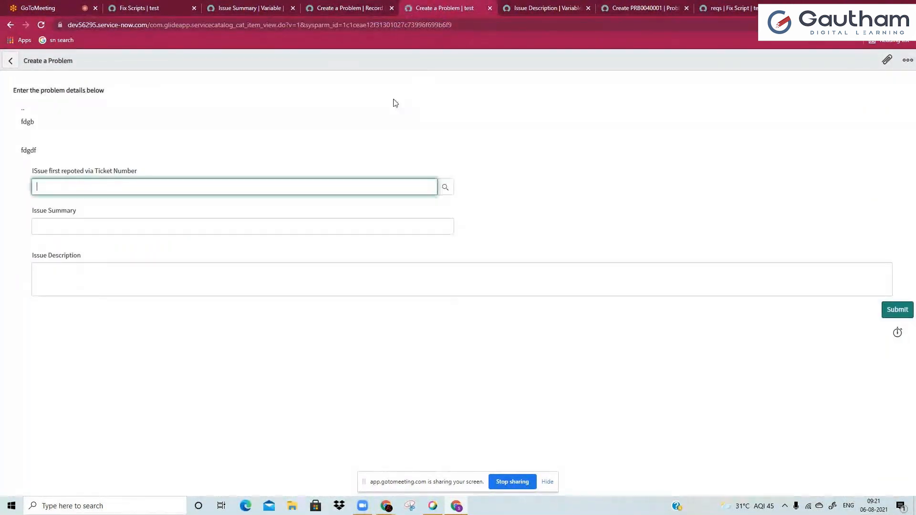
click(69, 227)
click(94, 282)
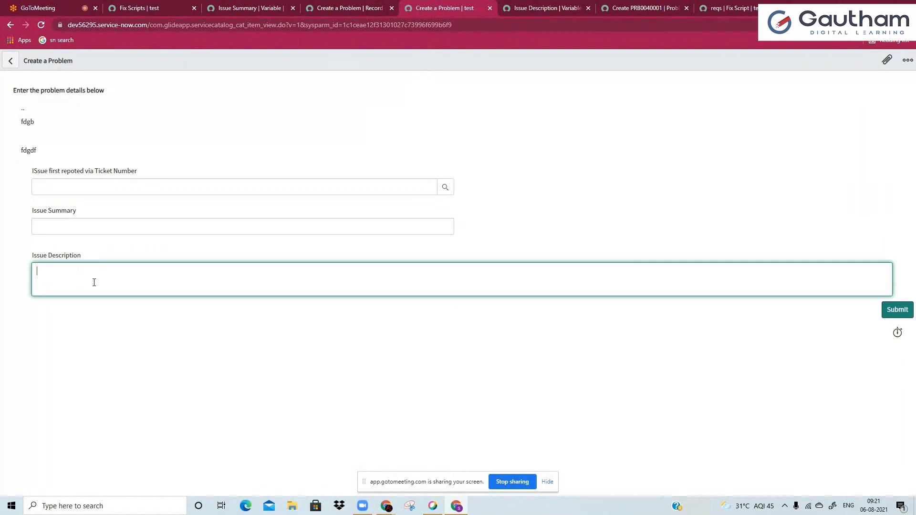
click(359, 6)
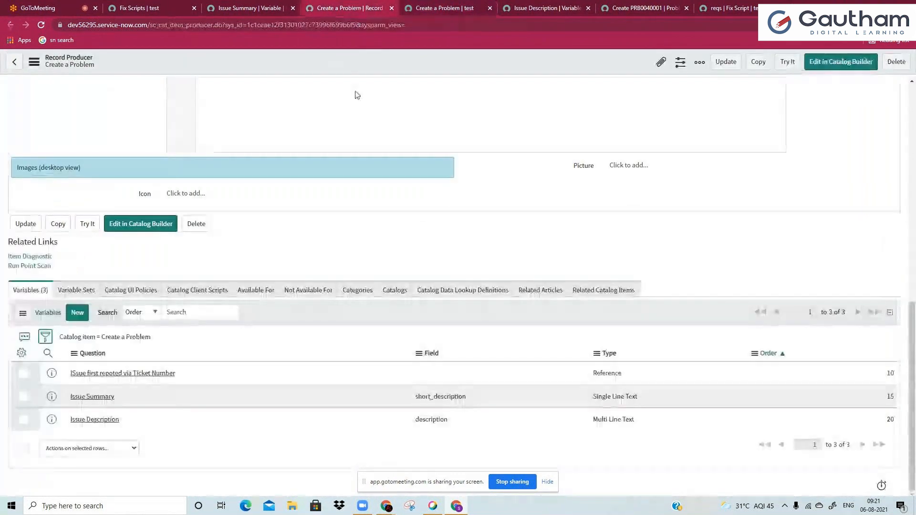
key(ctrl+Tab)
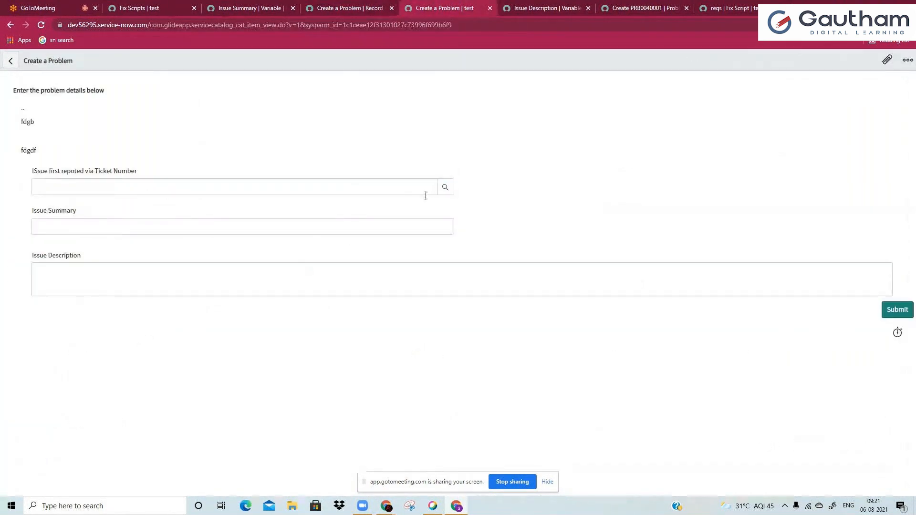
In the Create a Problem form, select ticket CHG0000014 and enter testtt as the issue summary.
click(445, 187)
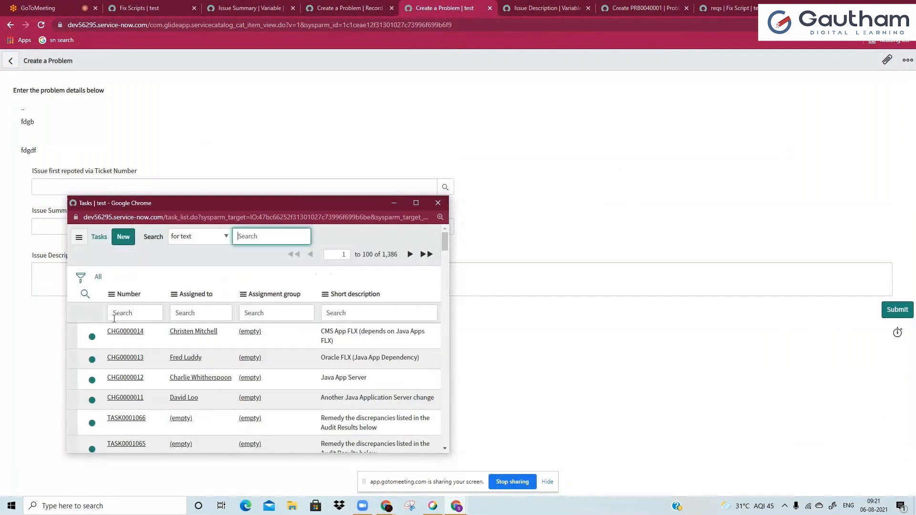
click(125, 331)
click(109, 231)
text(testtt)
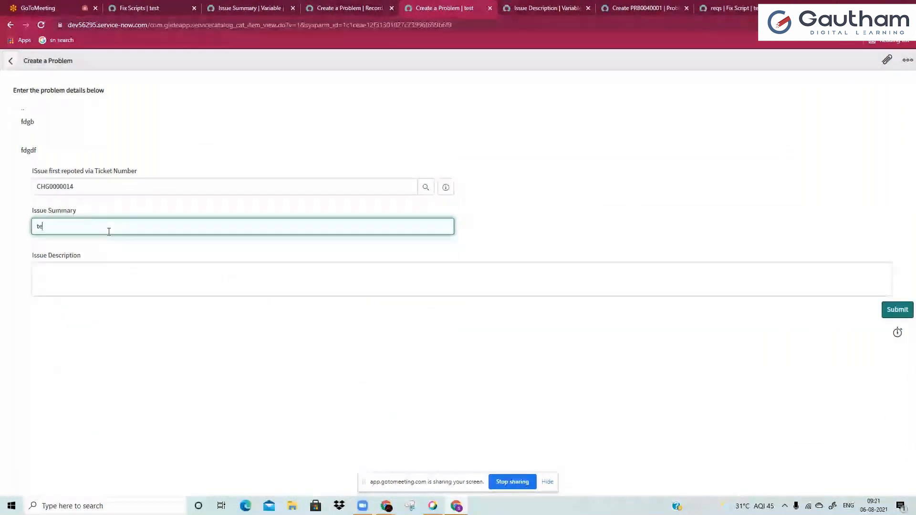
Fill the issue description with several lines of sample text starting with kjbnkhb and submit the problem.
key(Tab)
text(kjbnkhb)
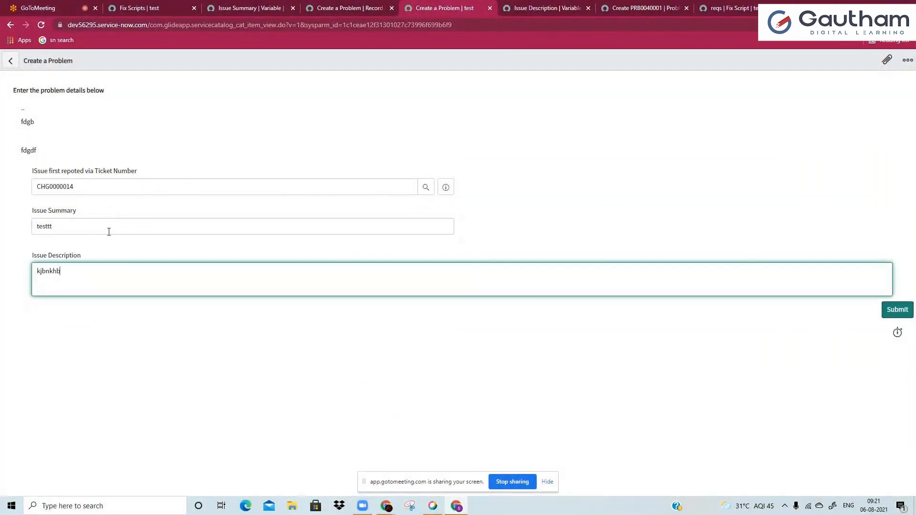
key(Return)
text(jkbl)
key(Return)
text(jkbk)
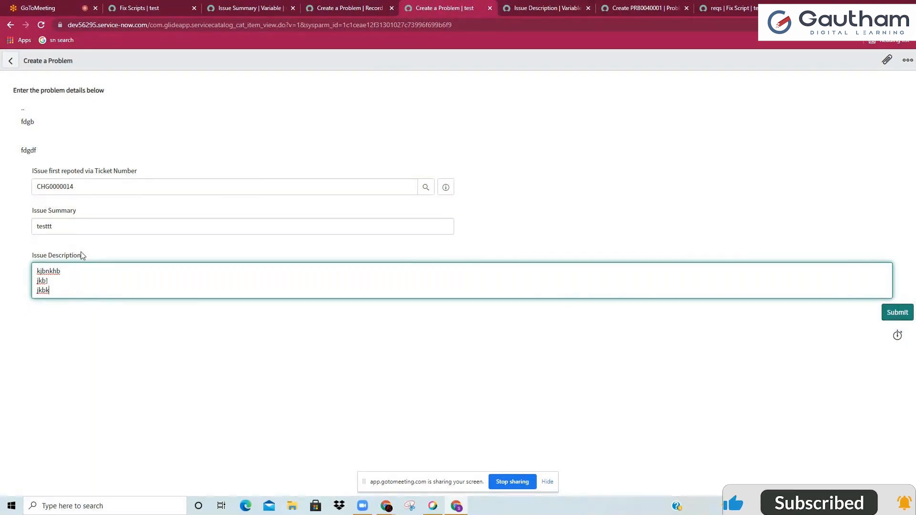
key(Return)
key(Return)
text(gn)
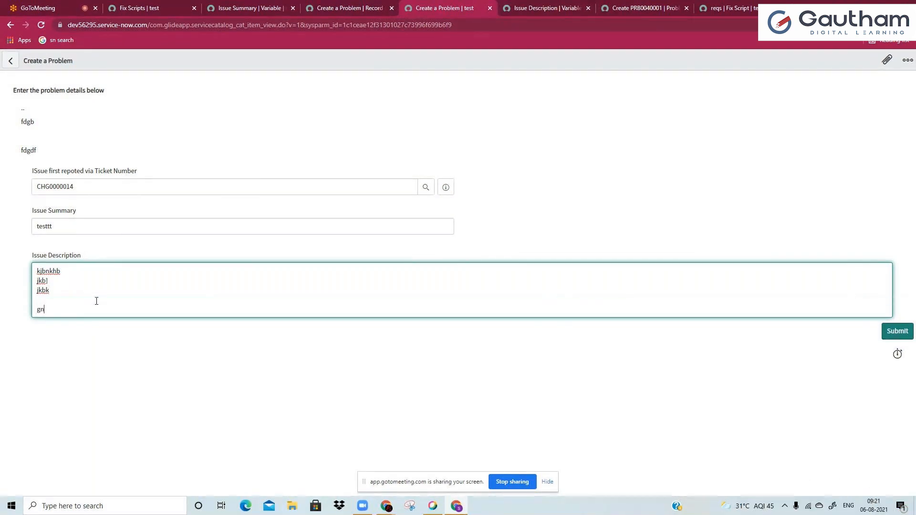
text(hvf)
key(Return)
text(hgjng)
key(Return)
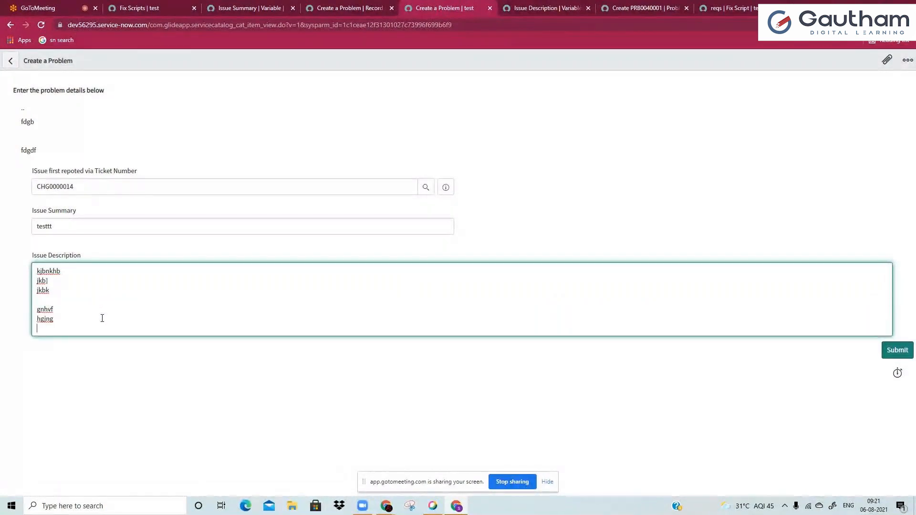
click(754, 392)
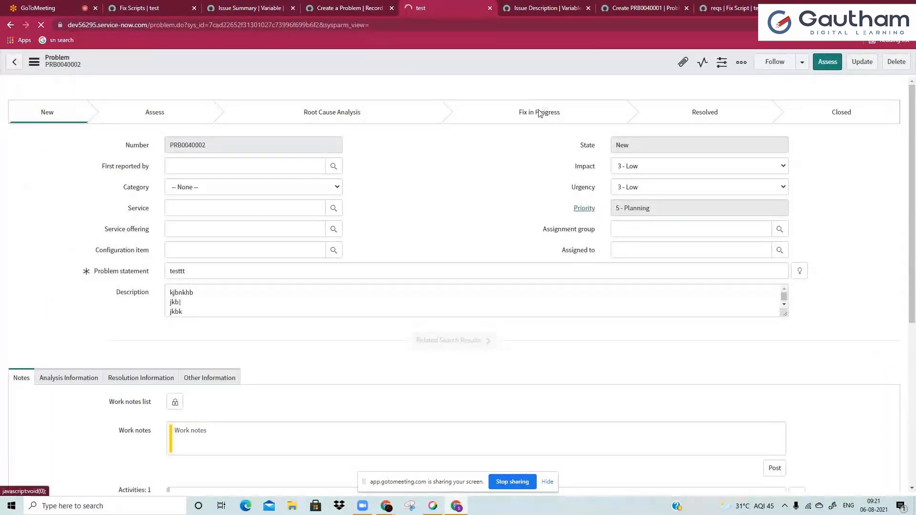
Compare the submitted problem record with the blank problem form, examining its problem statement, description and information sections.
click(644, 9)
scroll(262, 206, up, 2)
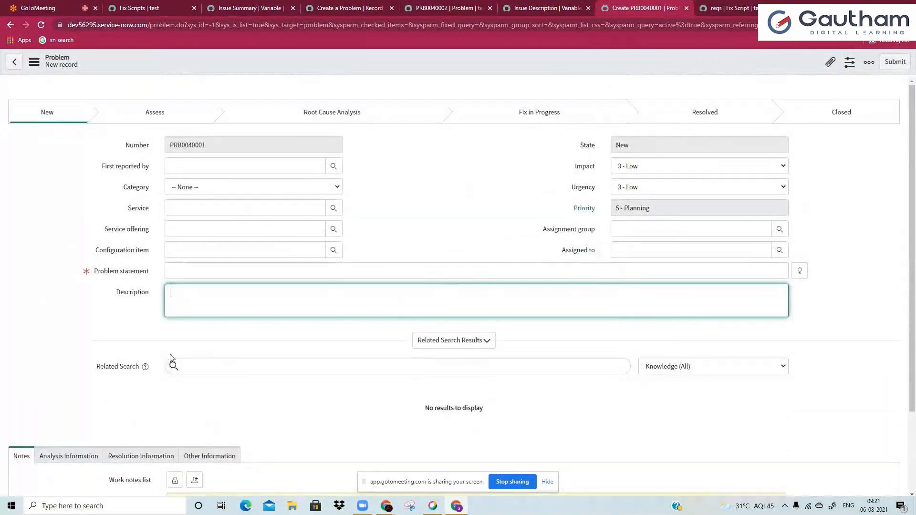
click(430, 8)
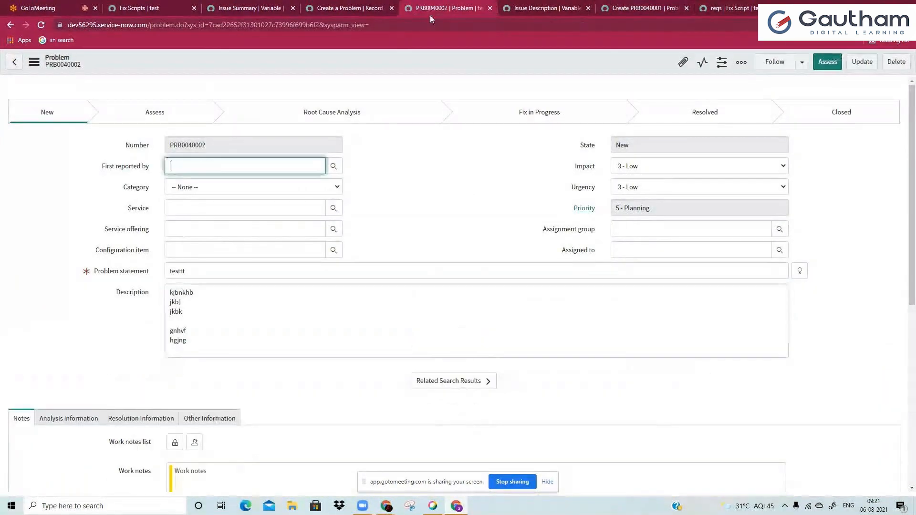
scroll(407, 340, down, 1)
scroll(407, 340, down, 1)
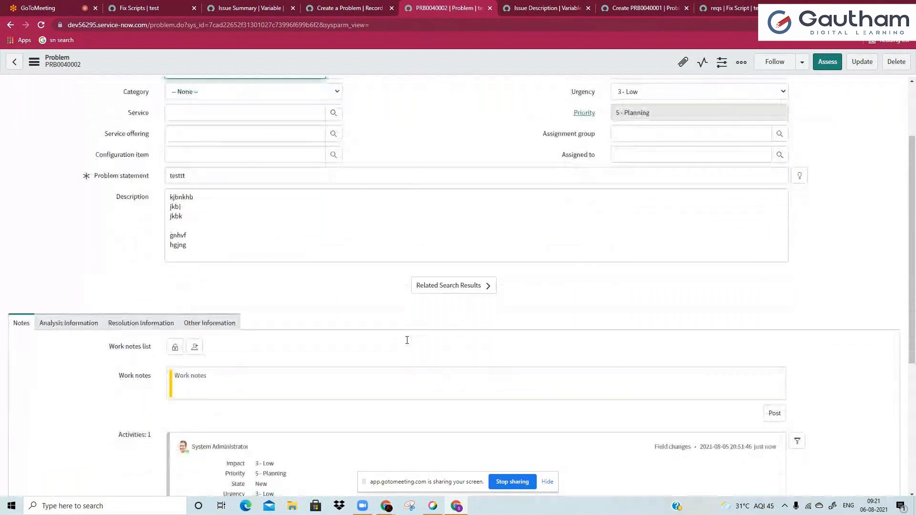
click(50, 326)
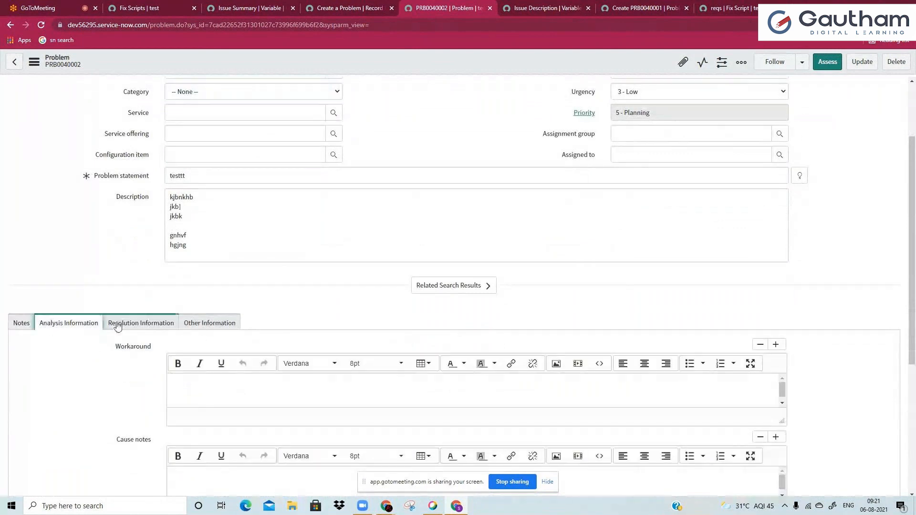
click(136, 327)
click(194, 175)
click(198, 217)
scroll(183, 285, up, 2)
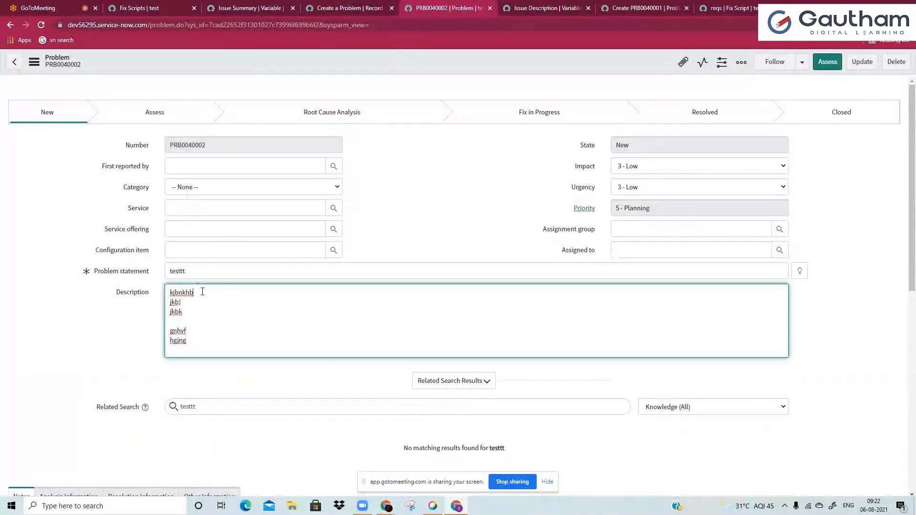
Return to the Create a Problem request form and open the record producer's variables list in a separate window.
click(10, 27)
click(376, 6)
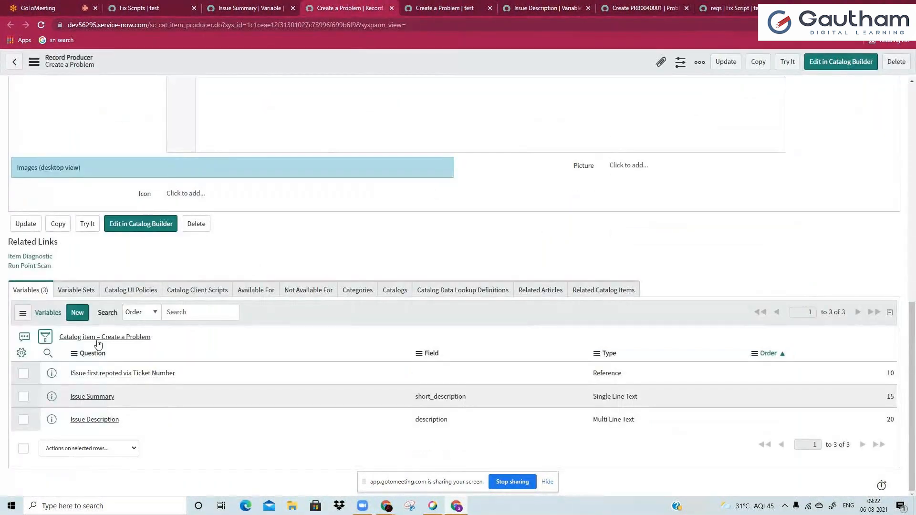
right_click(119, 345)
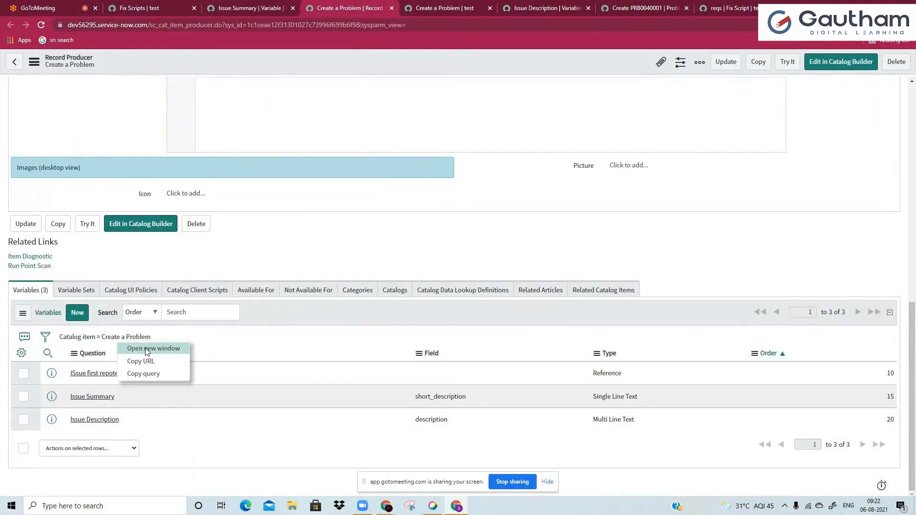
click(143, 349)
Start a new Create a Problem variable of type Container Split and open the first_reported variable in a separate tab.
click(66, 61)
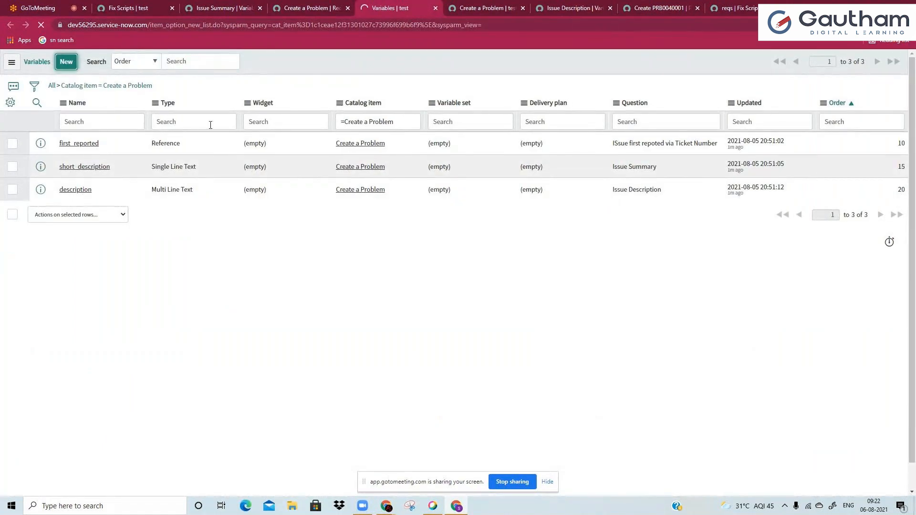
middle_click(69, 144)
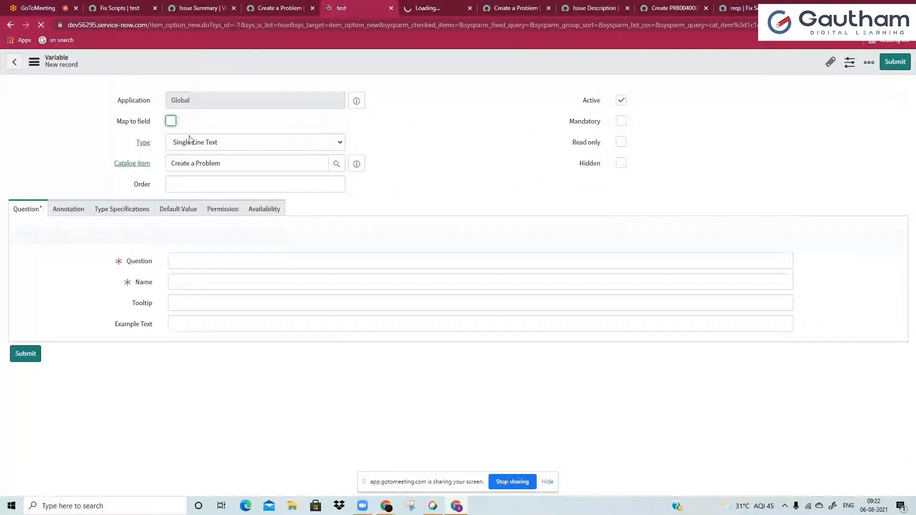
click(207, 142)
click(201, 126)
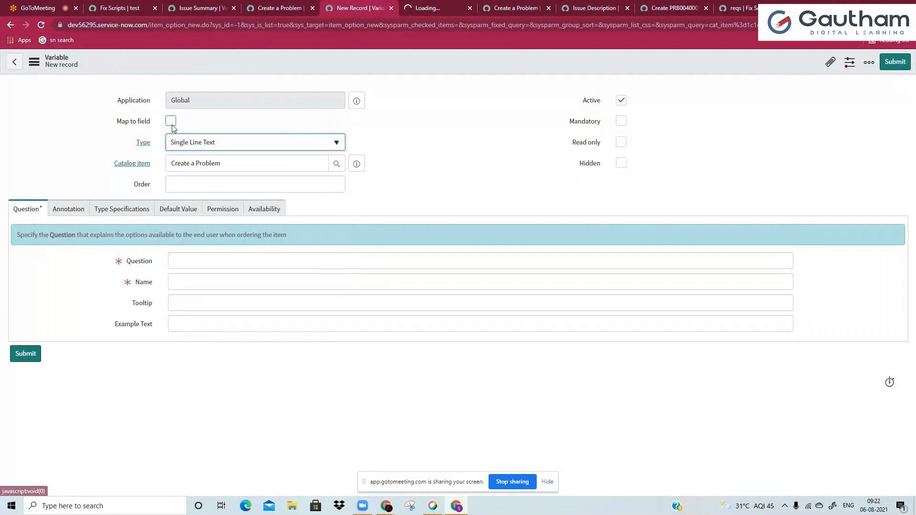
click(225, 148)
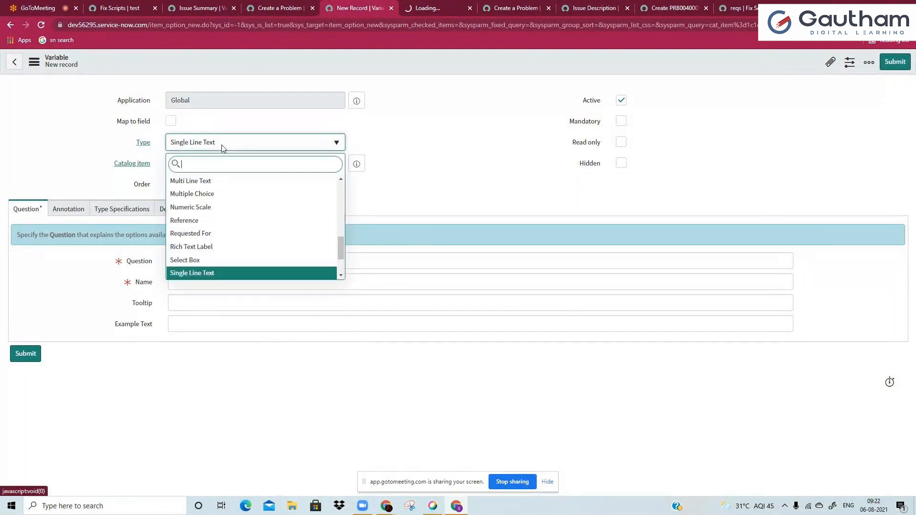
text(con)
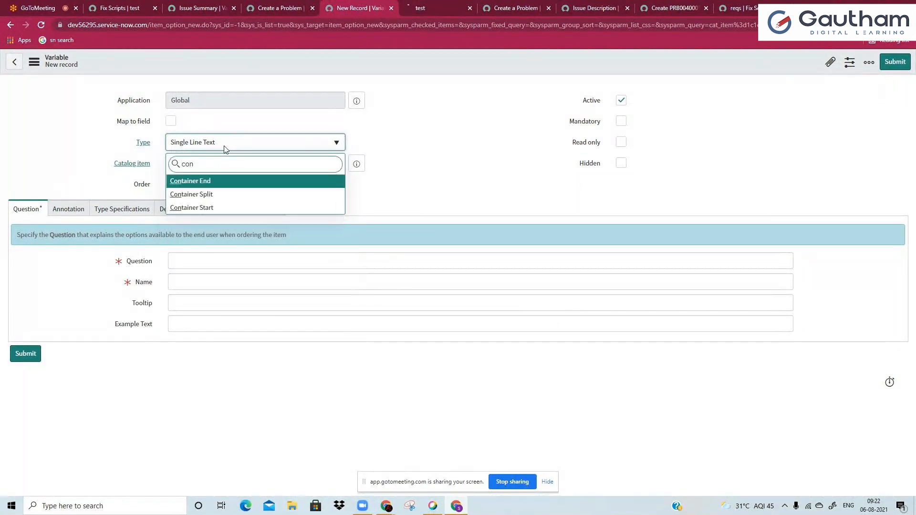
click(222, 194)
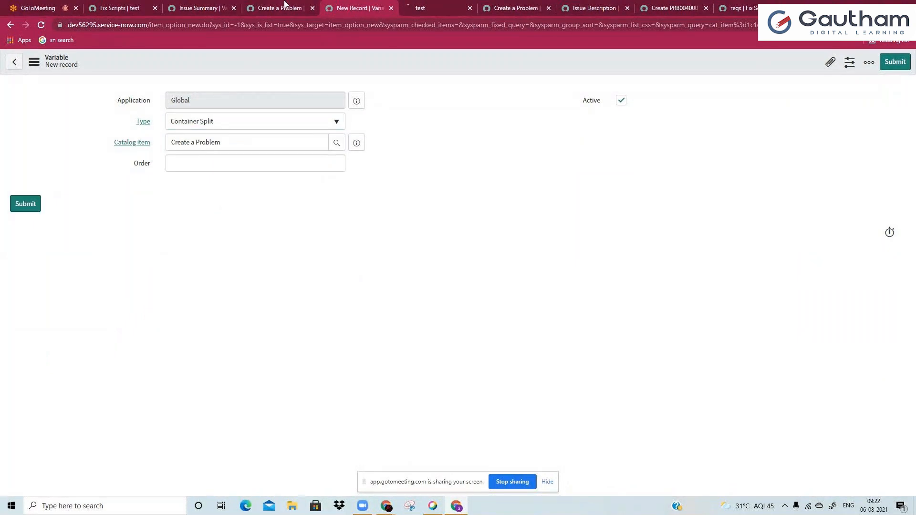
Check the order of the existing variables, set the Container Split's order to 17 and save it.
click(282, 8)
click(142, 340)
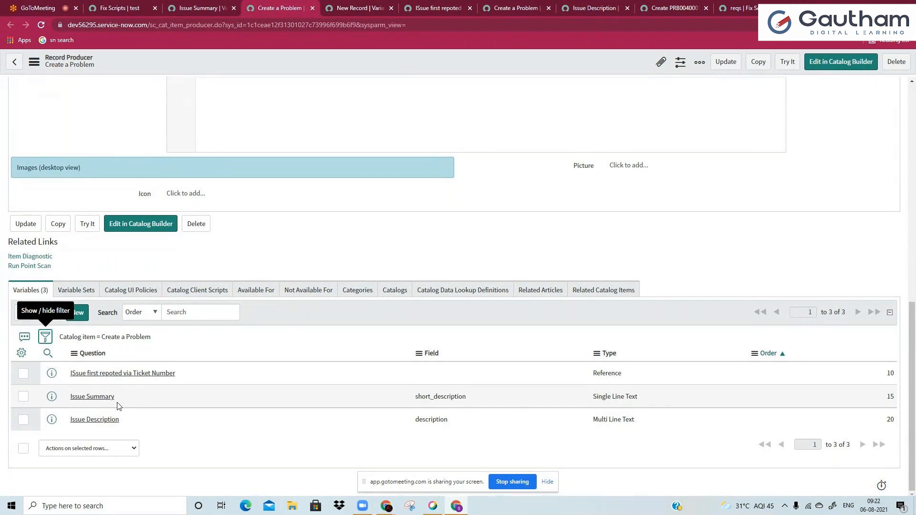
key(ctrl+Tab)
click(313, 164)
text(17)
key(Return)
Reload the Create a Problem preview and check its field layout with the Container Split added.
click(484, 6)
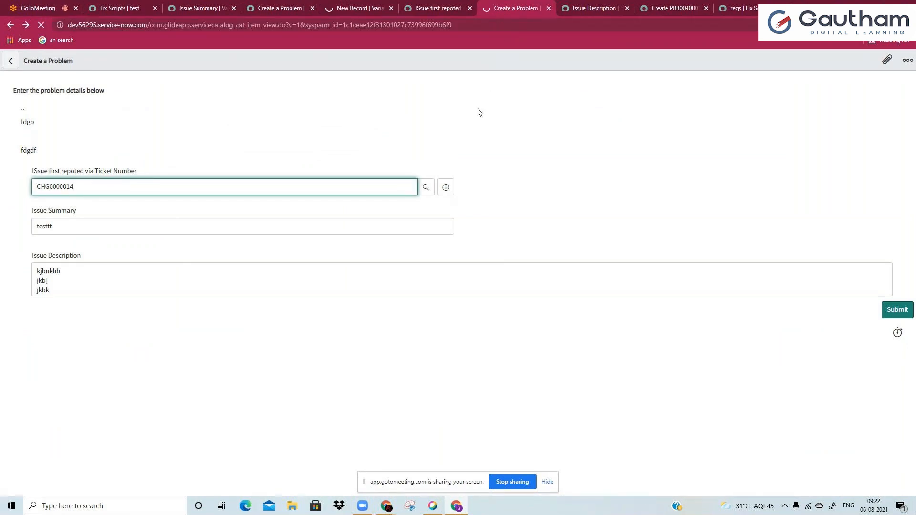
click(446, 5)
click(510, 7)
click(356, 9)
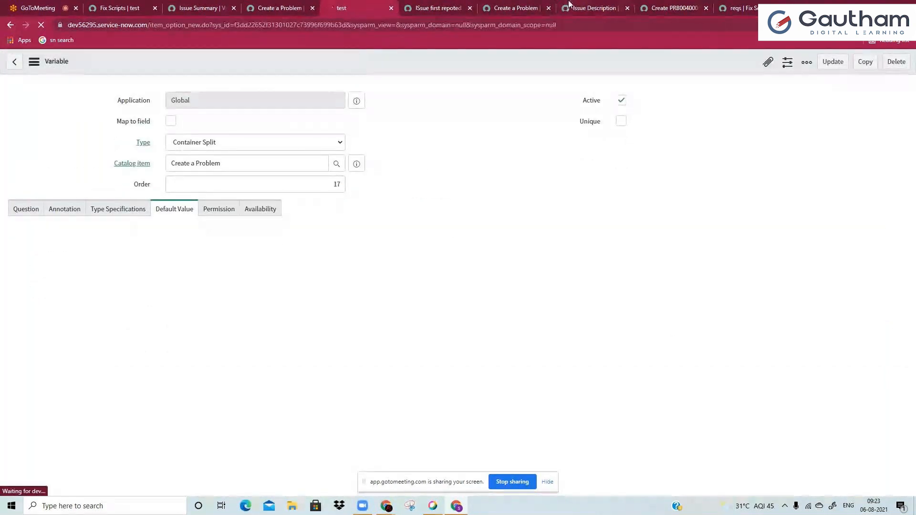
click(596, 8)
click(537, 14)
click(540, 22)
key(Return)
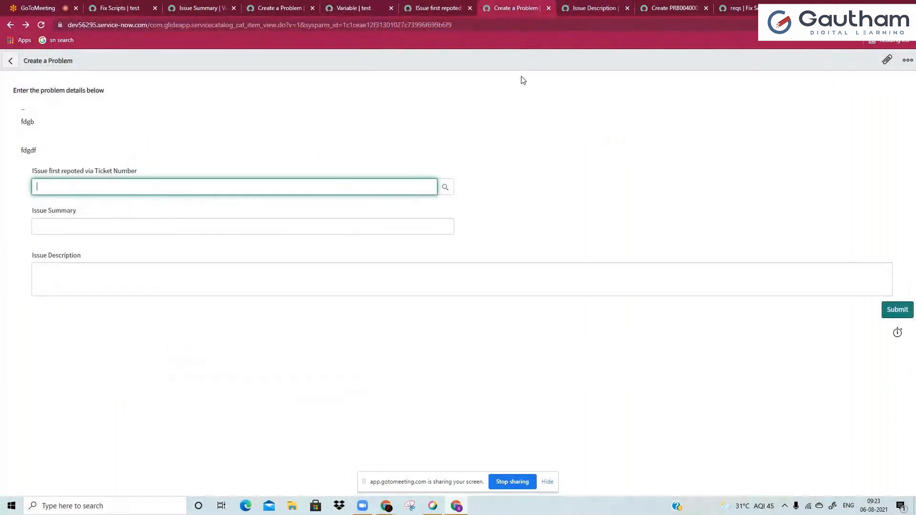
click(41, 25)
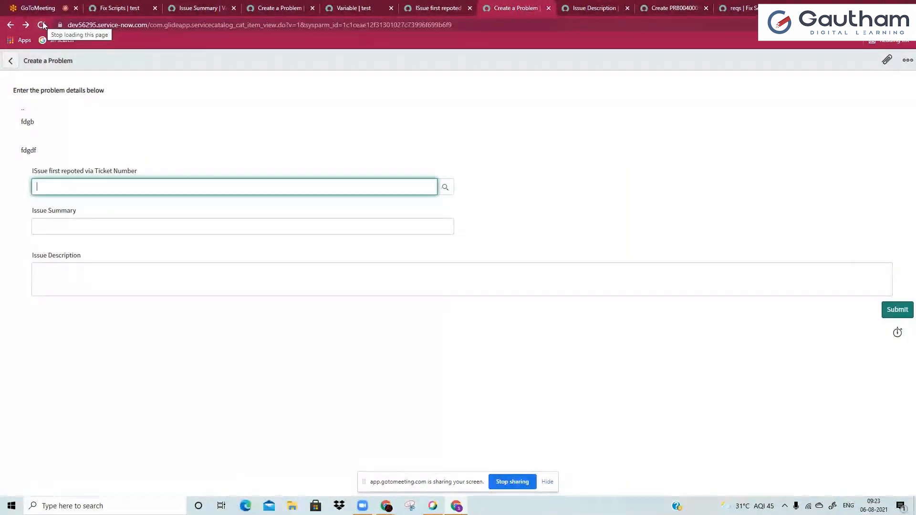
Change the Container Split variable's type to Container Start and its order to 5.
click(377, 8)
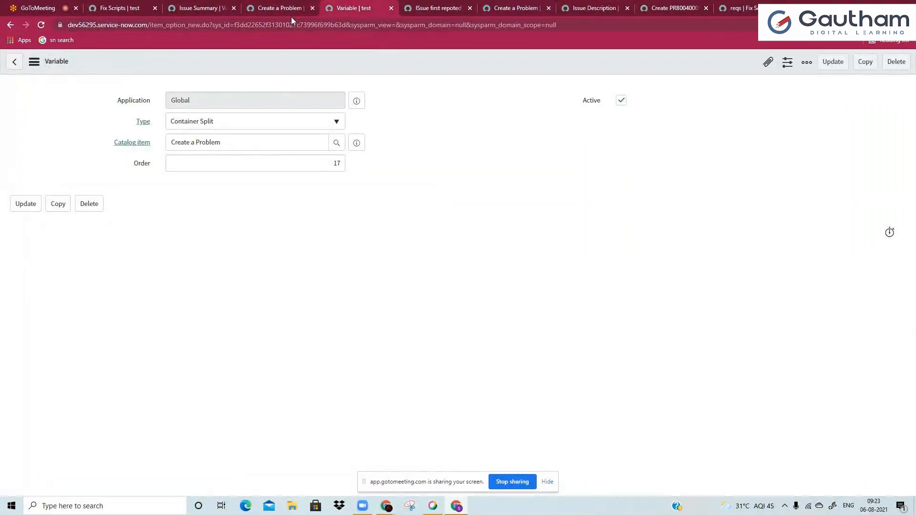
click(299, 5)
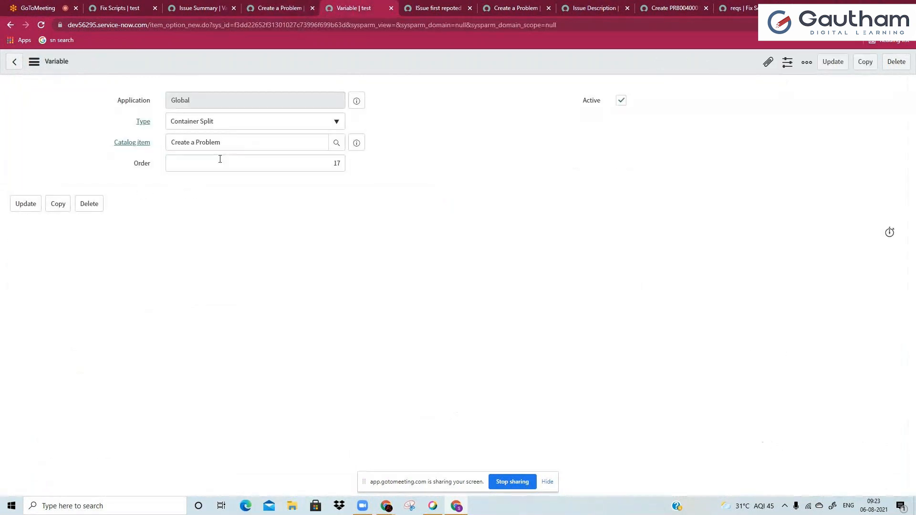
click(224, 127)
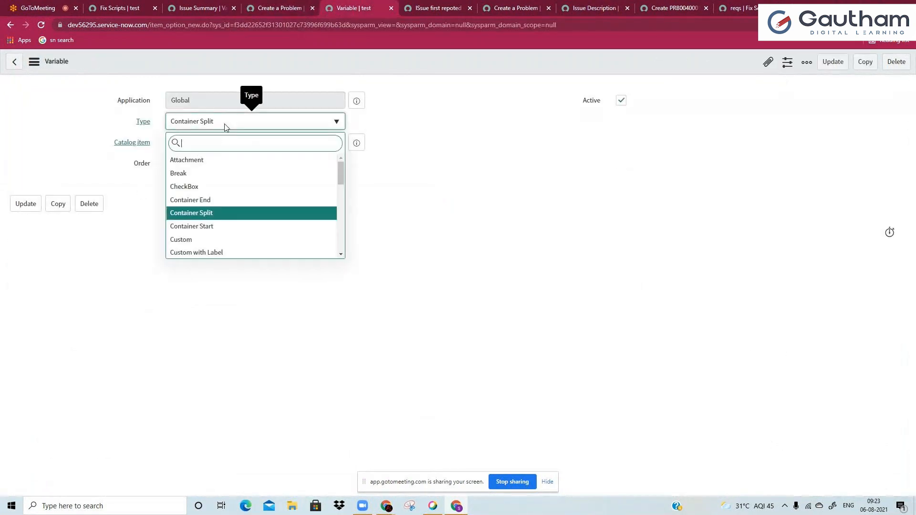
click(215, 226)
double_click(232, 170)
text(5)
click(426, 149)
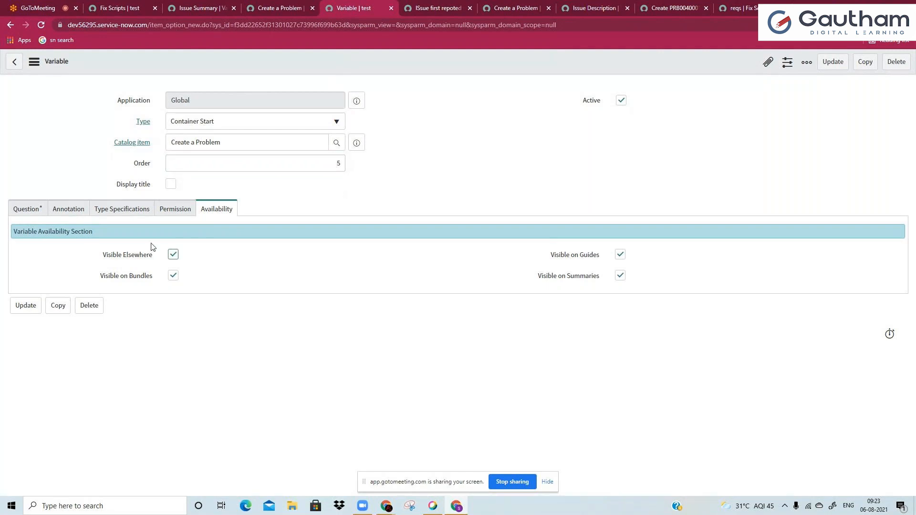
Set the Container Start variable's layout to 2 Columns Wide, alternating sides, and try to save it.
click(177, 216)
click(150, 213)
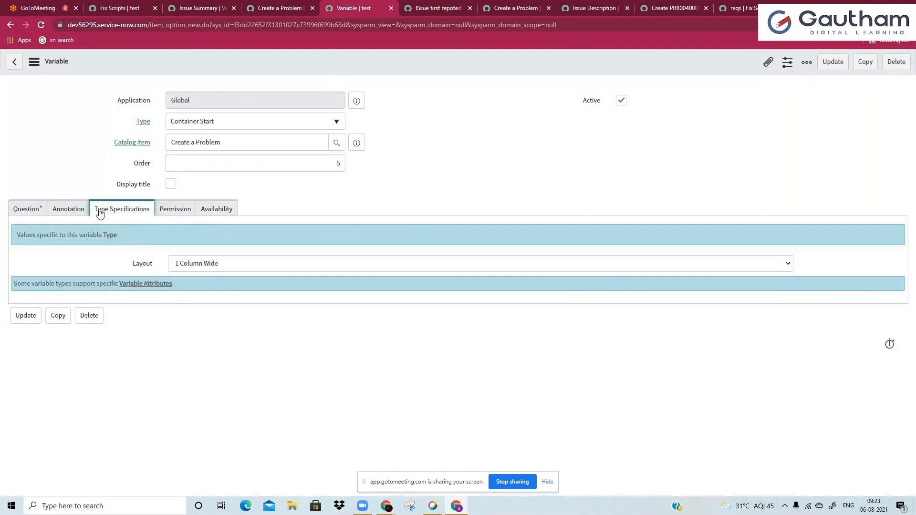
click(208, 264)
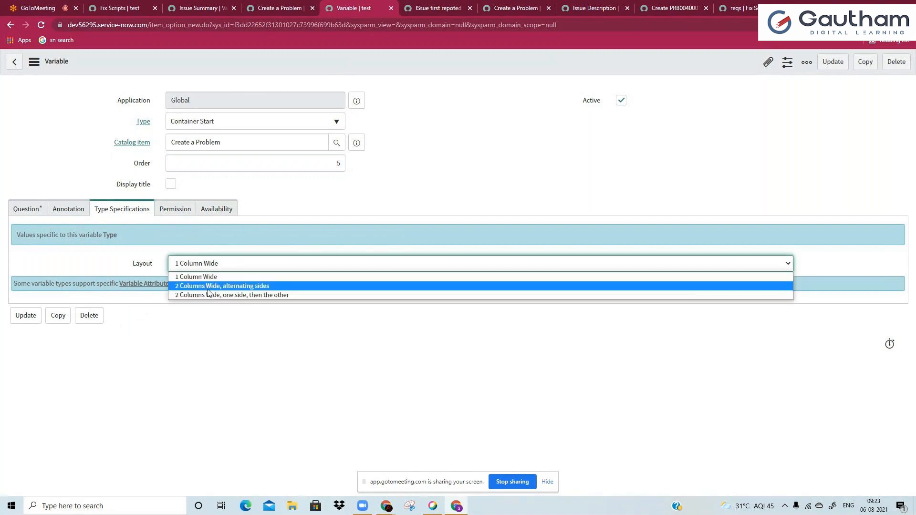
click(207, 286)
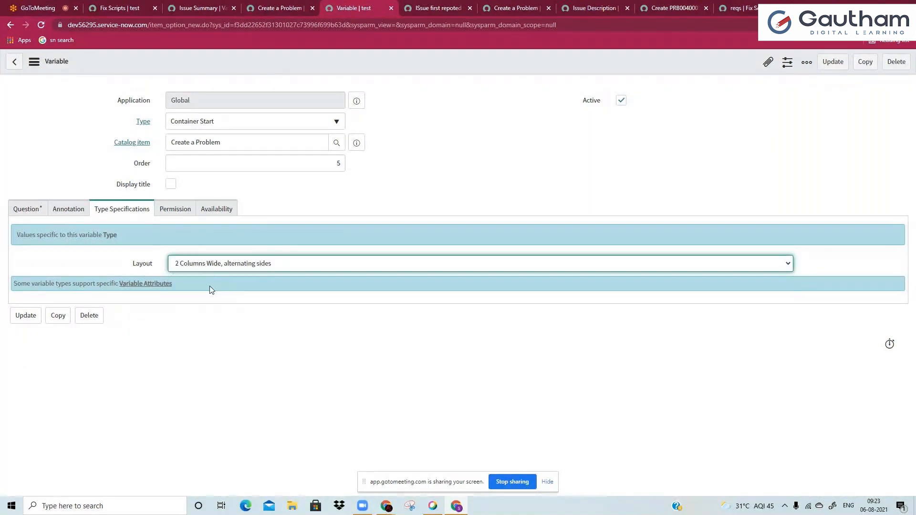
right_click(331, 61)
click(377, 106)
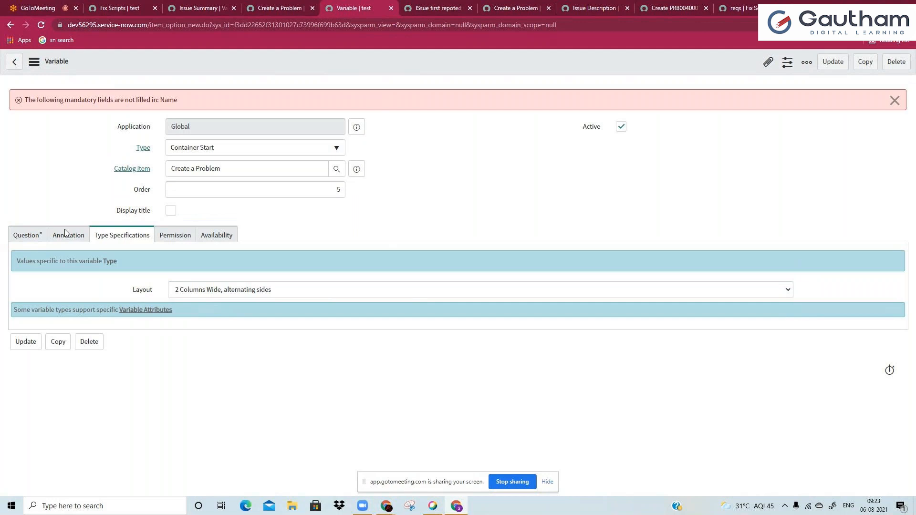
Name the Container Start variable start and save it.
click(30, 236)
click(207, 310)
text(start)
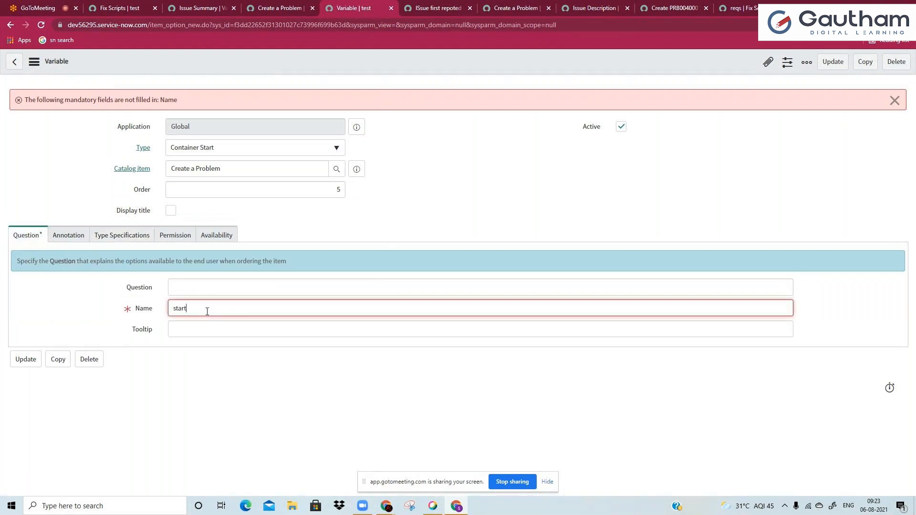
right_click(397, 88)
click(408, 97)
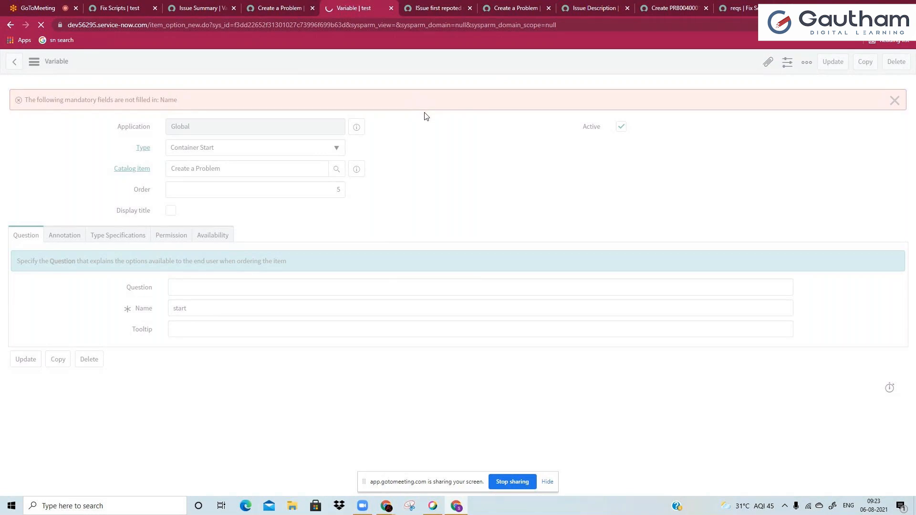
Examine the available layout options in the Container Start variable's type specifications.
click(278, 8)
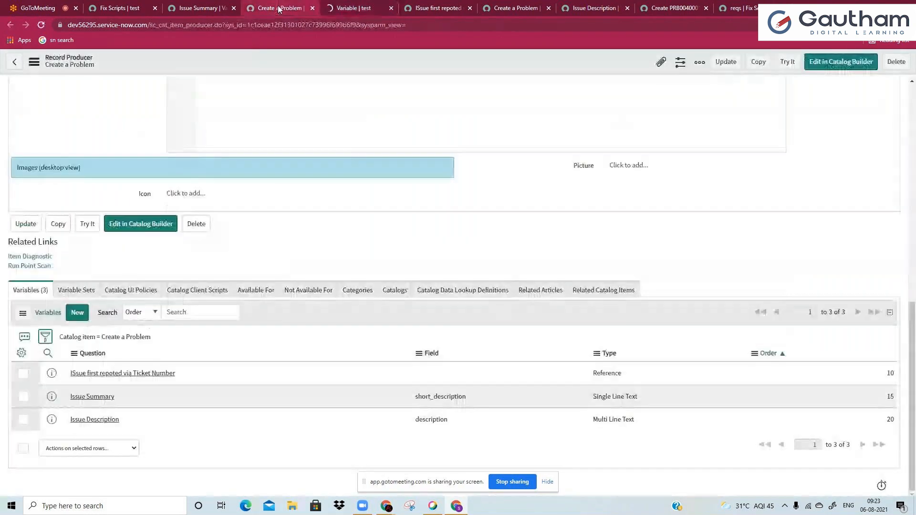
click(365, 7)
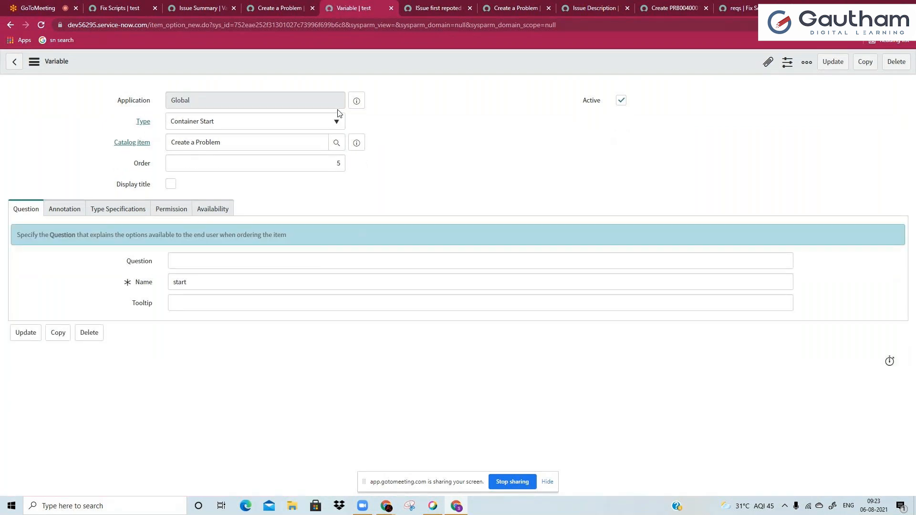
click(69, 213)
click(133, 214)
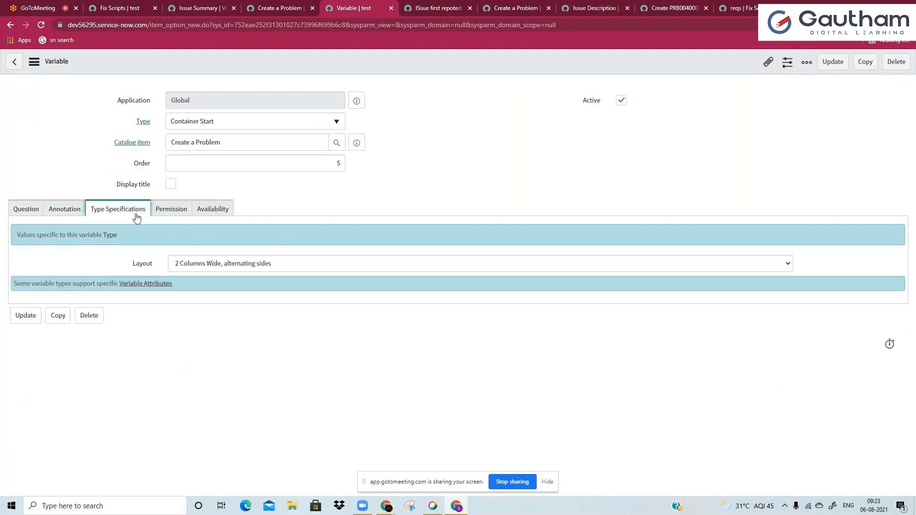
click(241, 263)
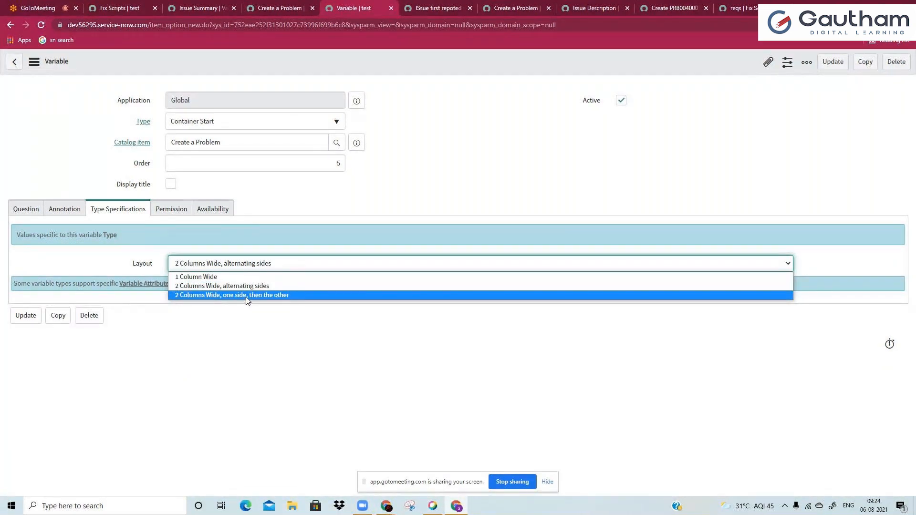
click(395, 206)
click(288, 267)
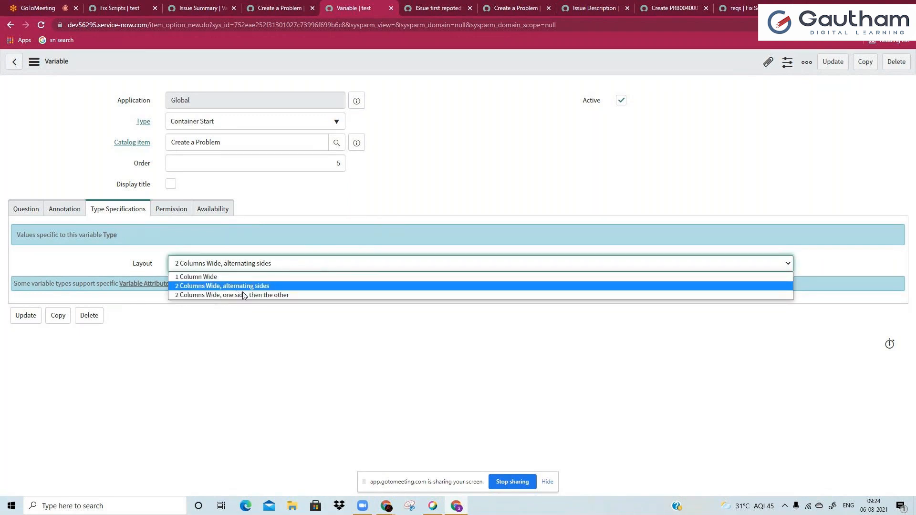
click(389, 208)
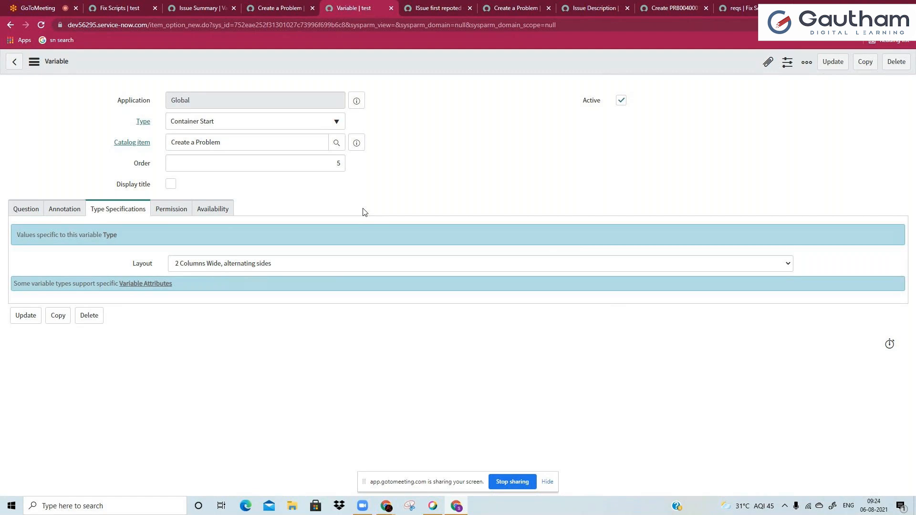
Set the Container Start variable's layout to 2 Columns Wide, one side, then the other.
click(359, 261)
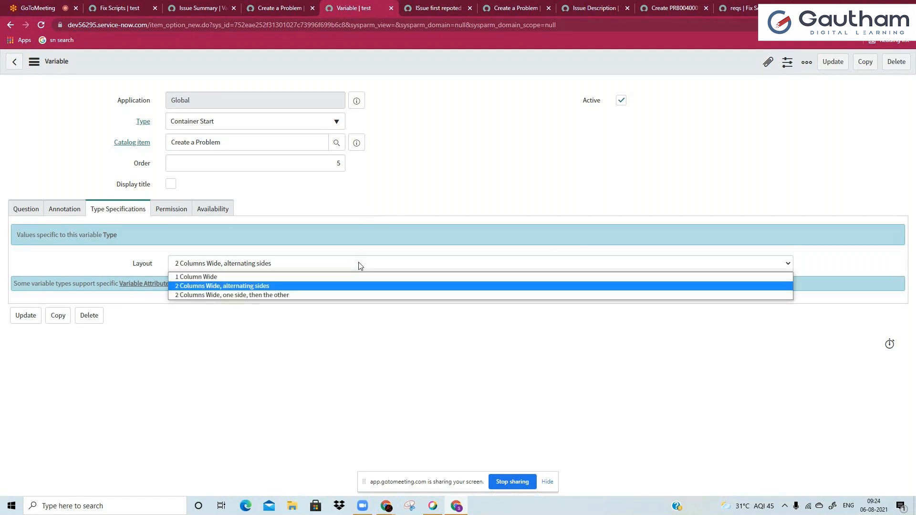
click(345, 294)
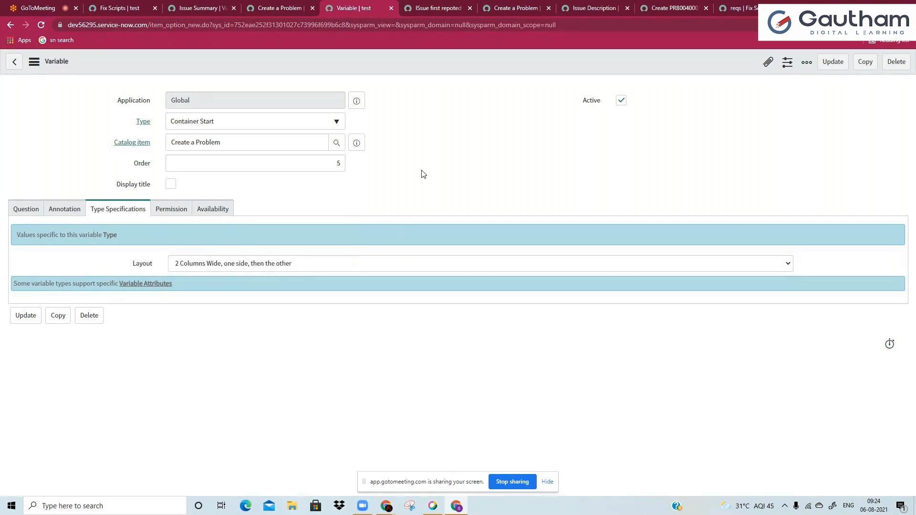
click(313, 262)
click(402, 131)
Change the variable's type to Container End and its order to 30, and insert it as a new variable.
click(249, 121)
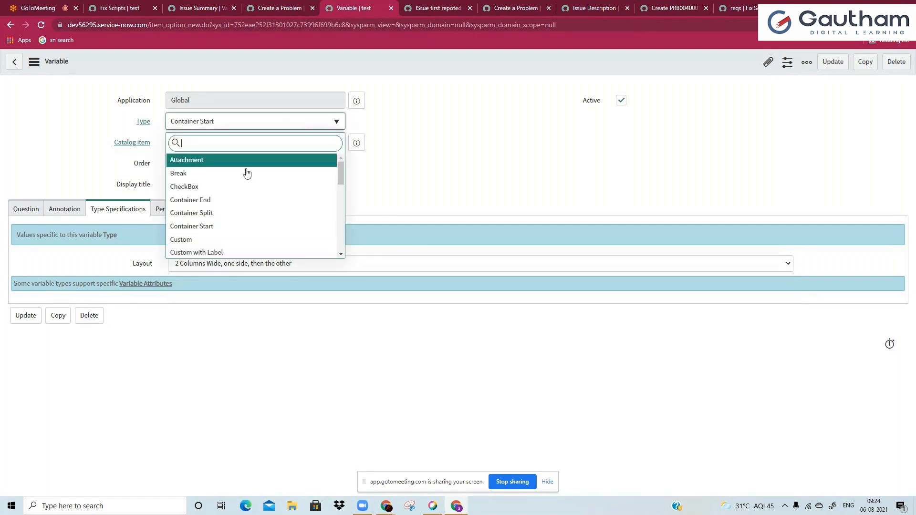
click(213, 199)
click(217, 160)
key(BackSpace)
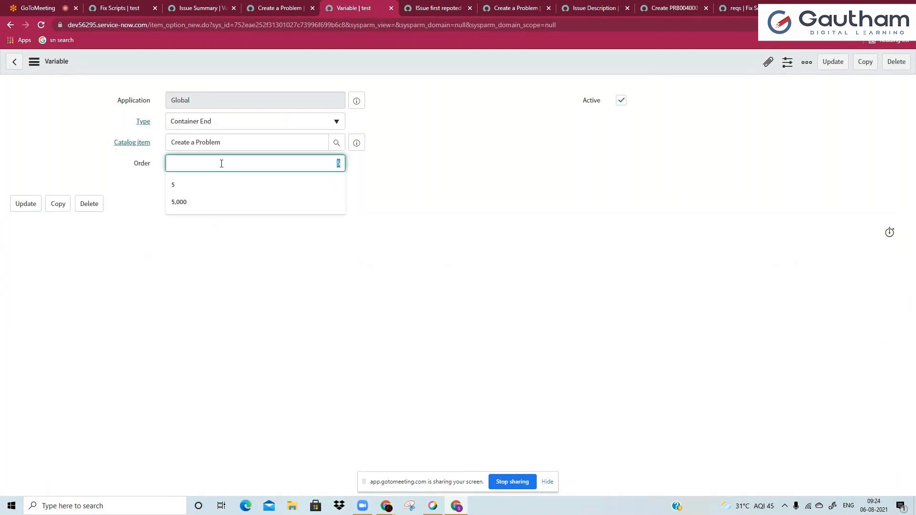
text(30)
click(389, 112)
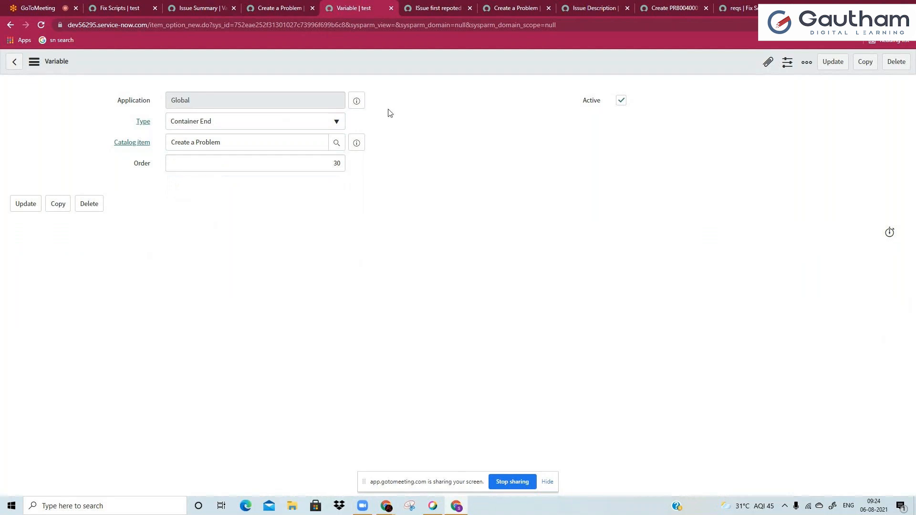
right_click(377, 65)
click(393, 96)
Close the ticket number variable and reload the Create a Problem preview to check the field layout inside the container.
click(449, 8)
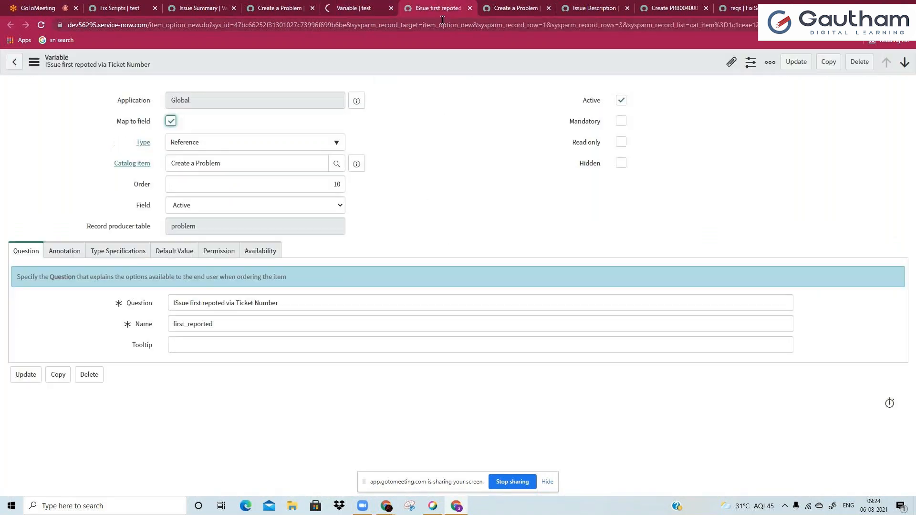
click(470, 8)
click(459, 23)
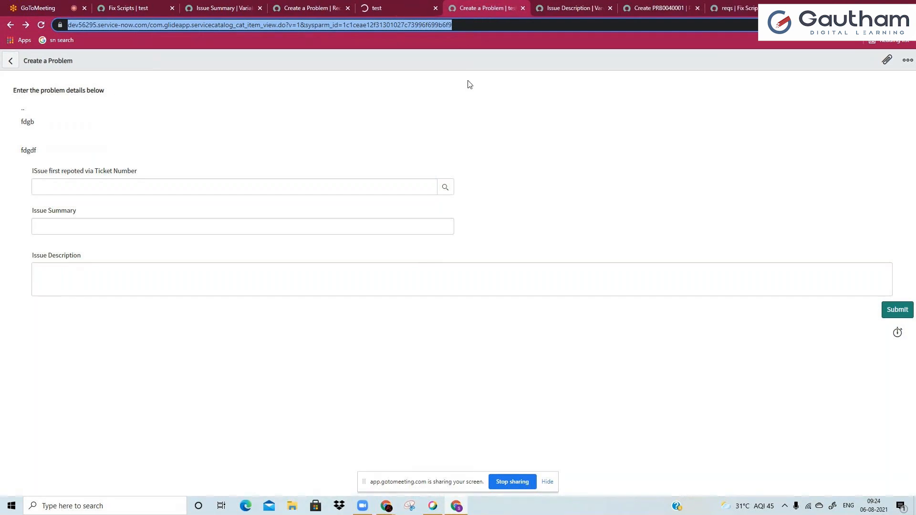
key(Return)
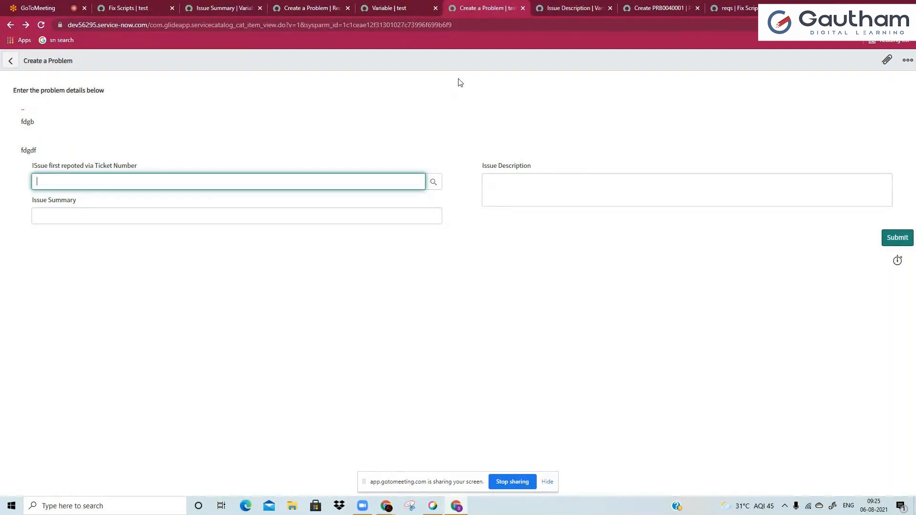
click(353, 213)
click(366, 189)
click(315, 213)
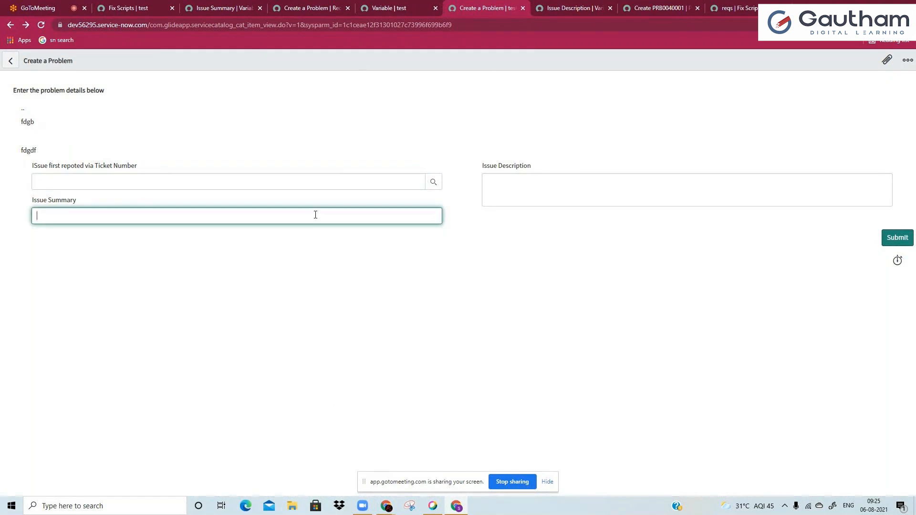
click(342, 180)
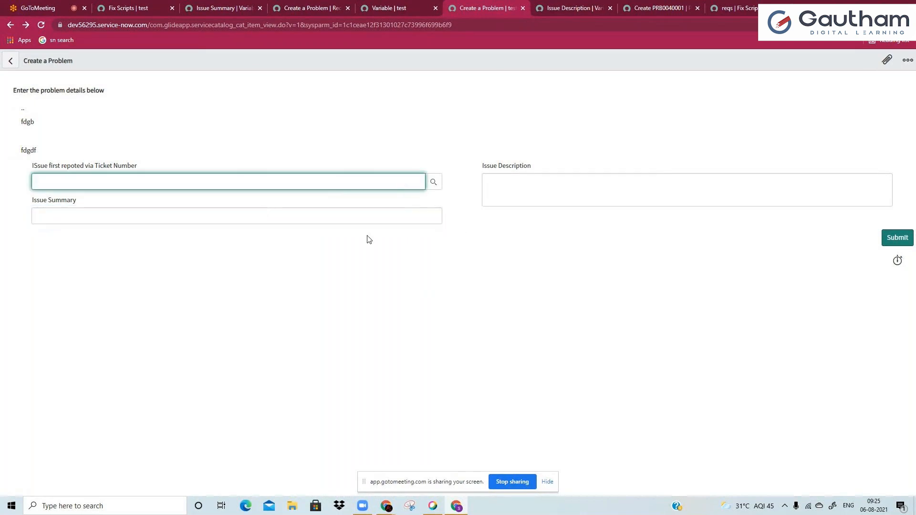
key(Tab)
click(595, 189)
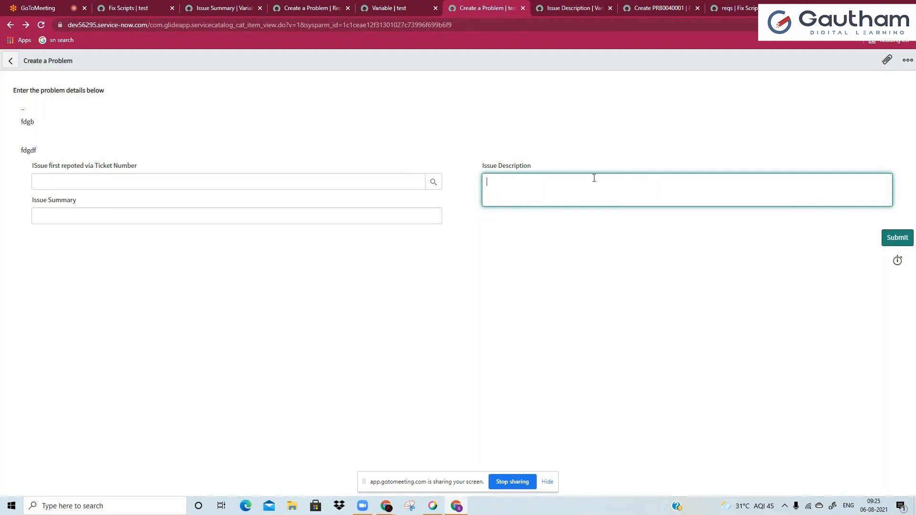
click(309, 7)
click(388, 8)
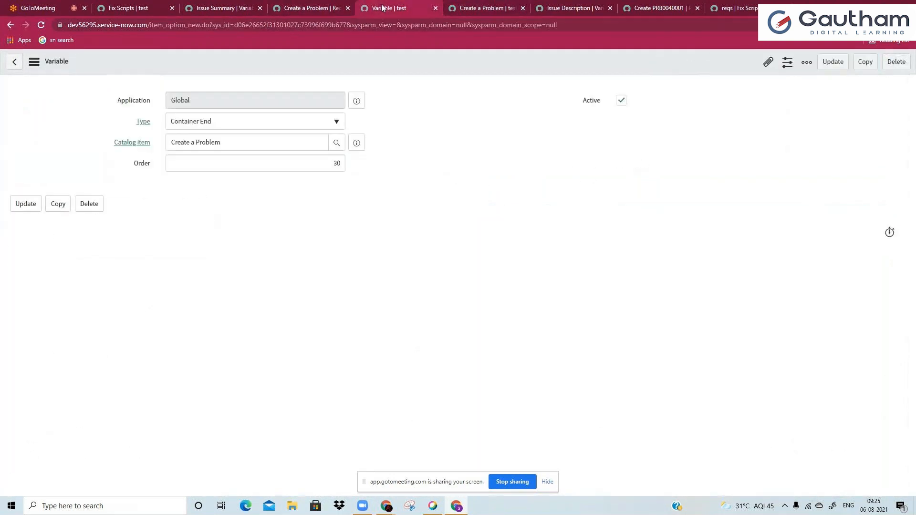
click(255, 6)
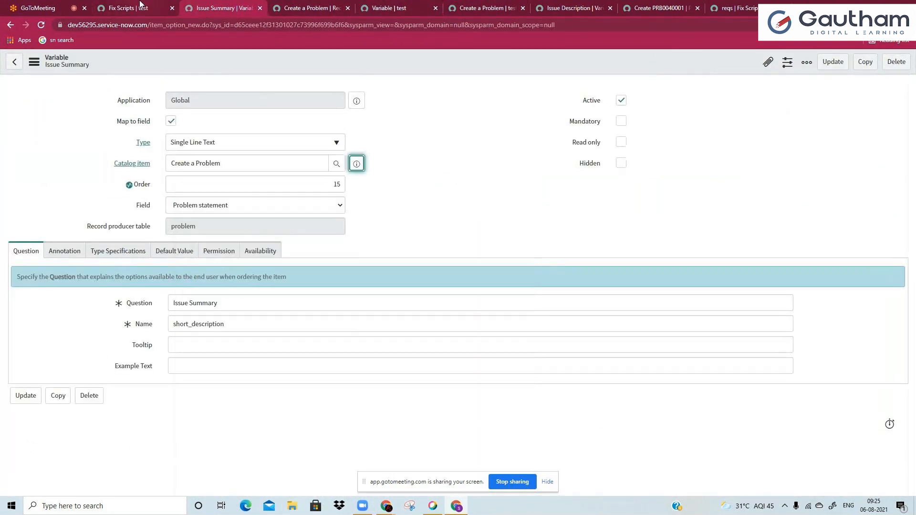
click(141, 7)
click(572, 7)
In the Create a Problem preview, enter bcn as the Issue Description and cvn c as the Issue Summary.
click(484, 7)
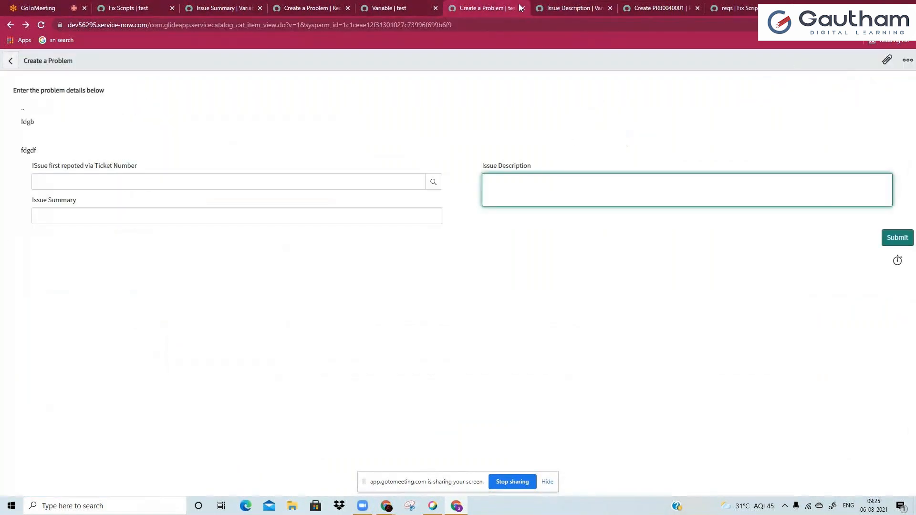
text(bcn)
click(113, 213)
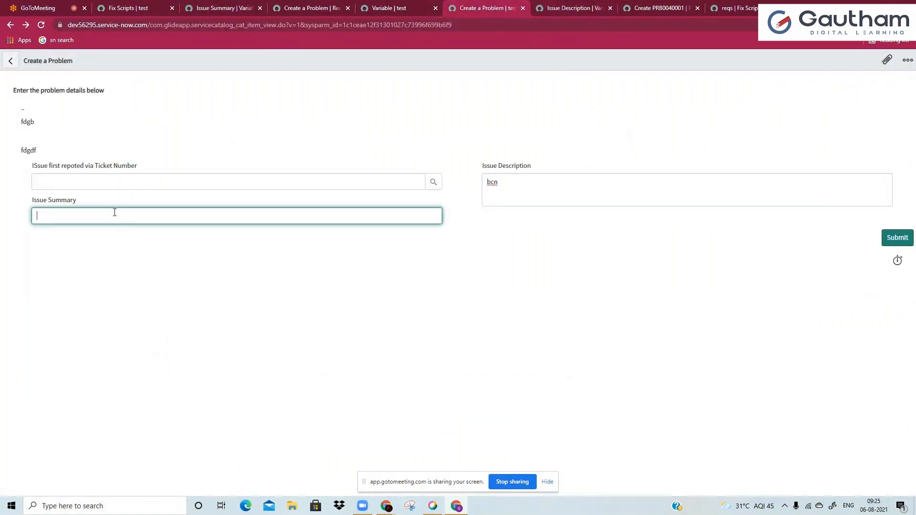
text(vdrt)
Close the Issue Description and Container End variable pages.
click(567, 7)
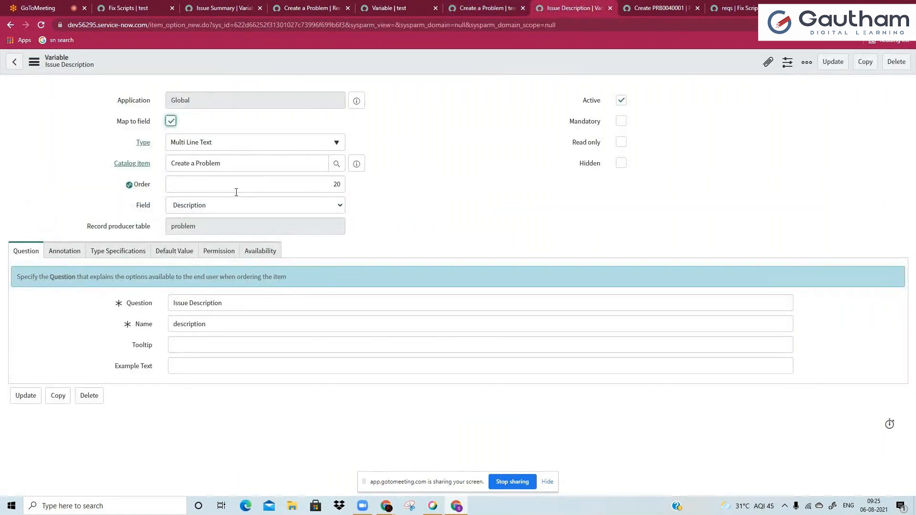
click(610, 7)
click(423, 7)
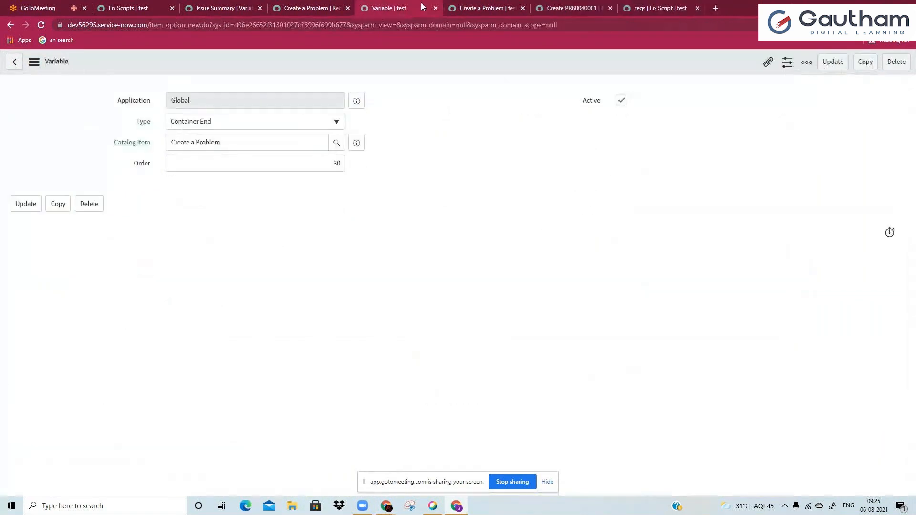
click(349, 7)
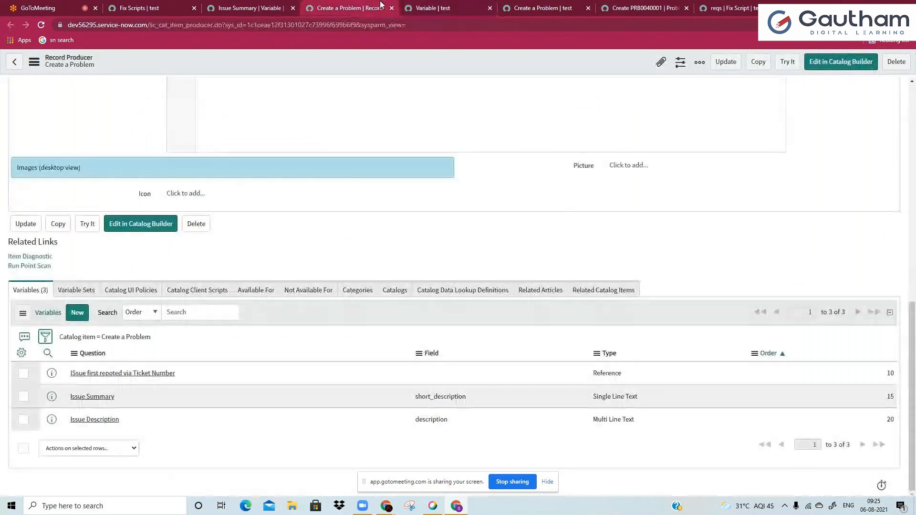
click(454, 7)
click(490, 8)
Open the ISsue first repoted via Ticket Number variable from the record producer and check its type specifications.
click(353, 8)
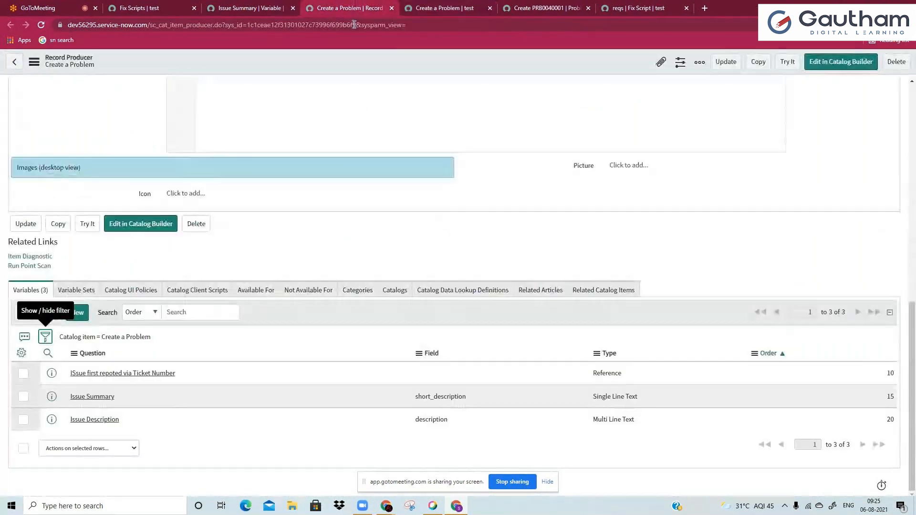
ctrl+click(122, 375)
click(440, 6)
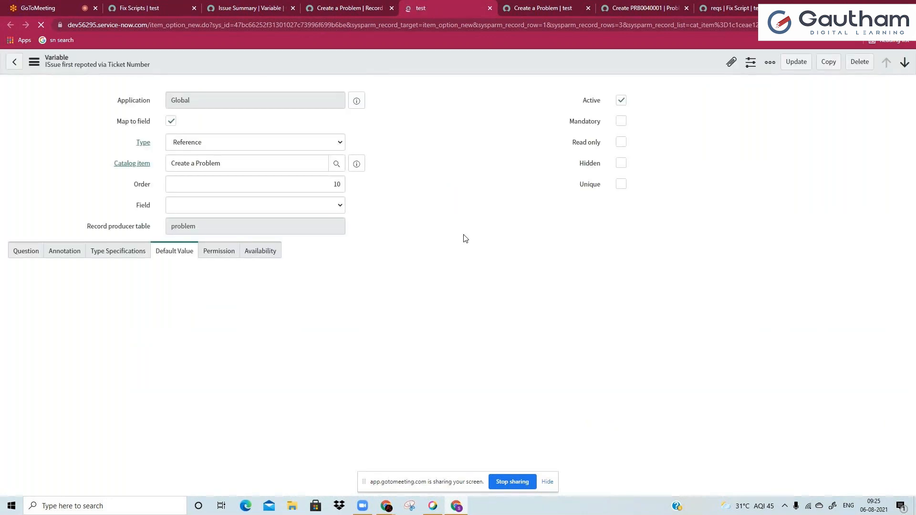
click(134, 258)
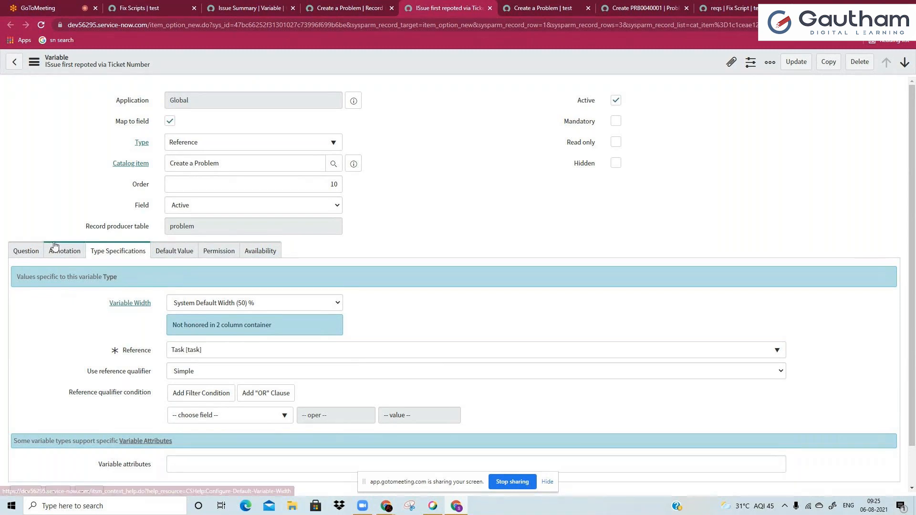
click(25, 251)
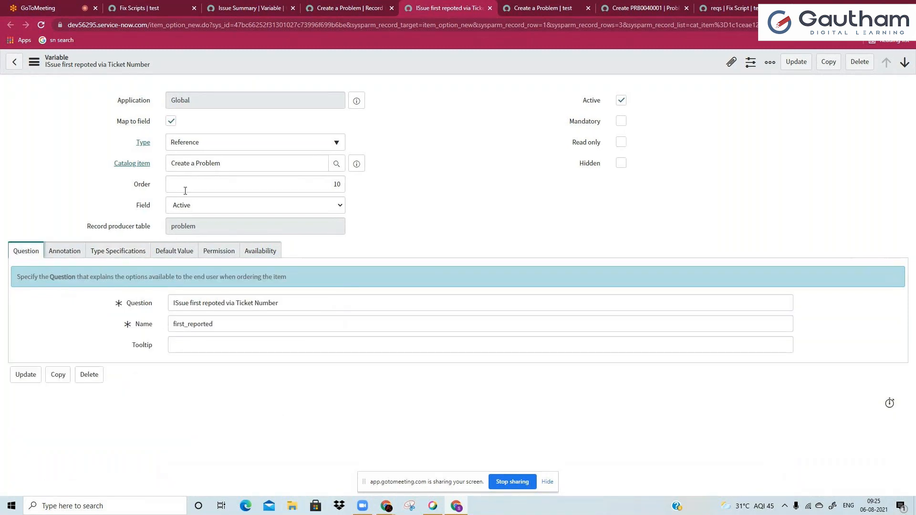
Map the ISsue first repoted via Ticket Number variable to the First reported by field and save it.
click(193, 205)
key(f)
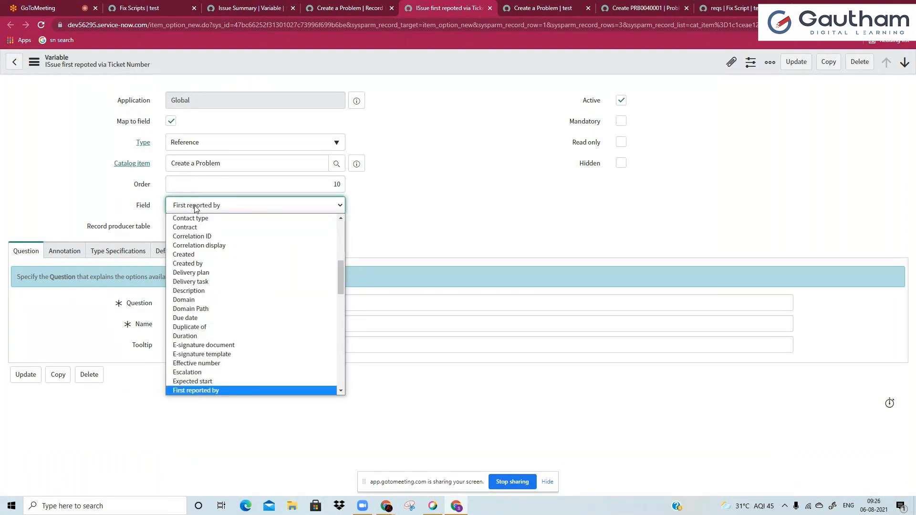
scroll(202, 389, down, 1)
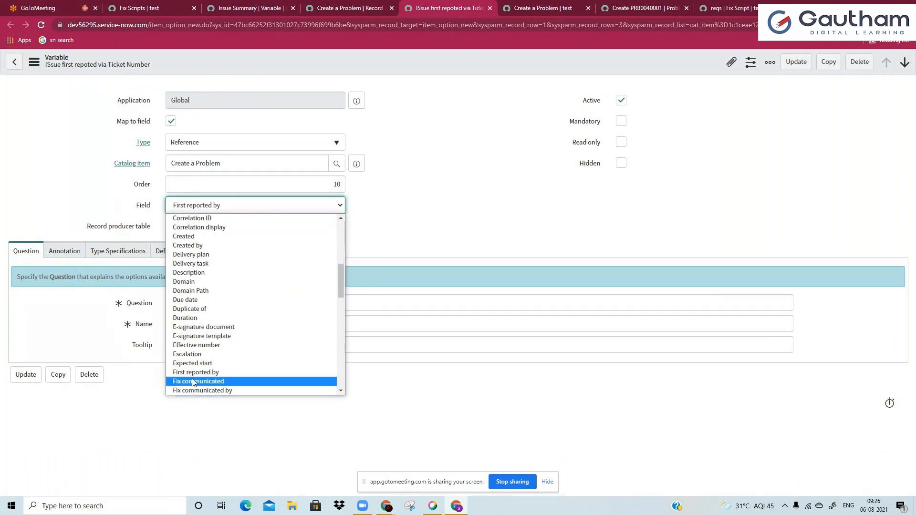
click(194, 372)
right_click(410, 61)
click(425, 69)
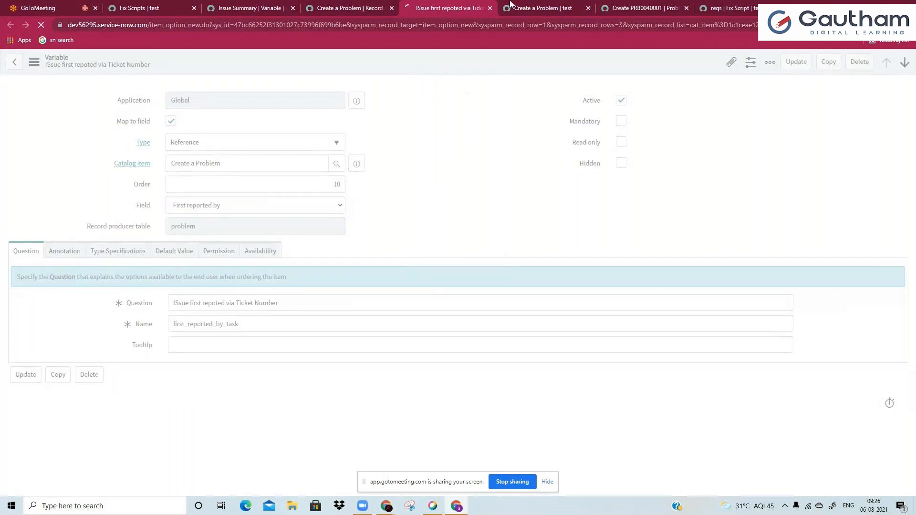
In the Create a Problem preview, try entering inc as the first-reported ticket number, and clear the entry.
click(511, 6)
click(224, 183)
text(inc)
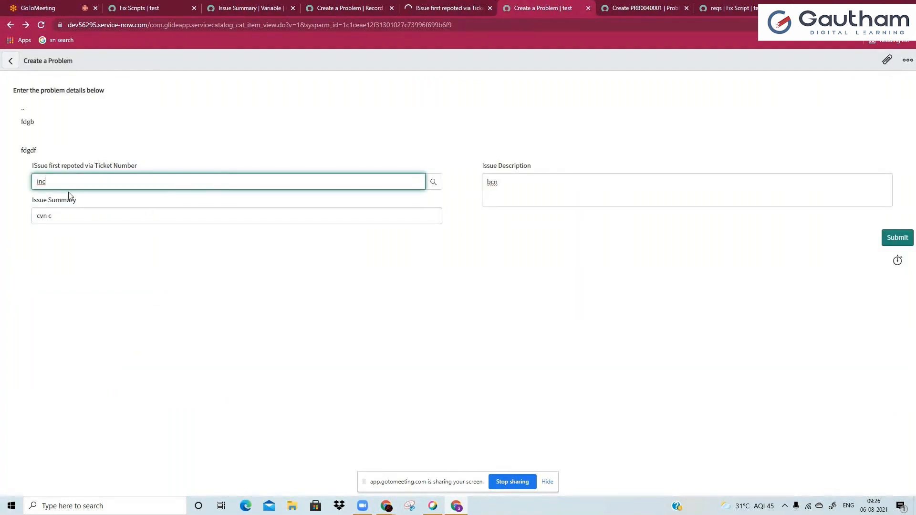
key(BackSpace)
key(BackSpace)
key(BackSpace)
Filter the task lookup by numbers starting with inc, pick INC0010112 as the first-reported ticket, and submit the Create a Problem form.
click(433, 181)
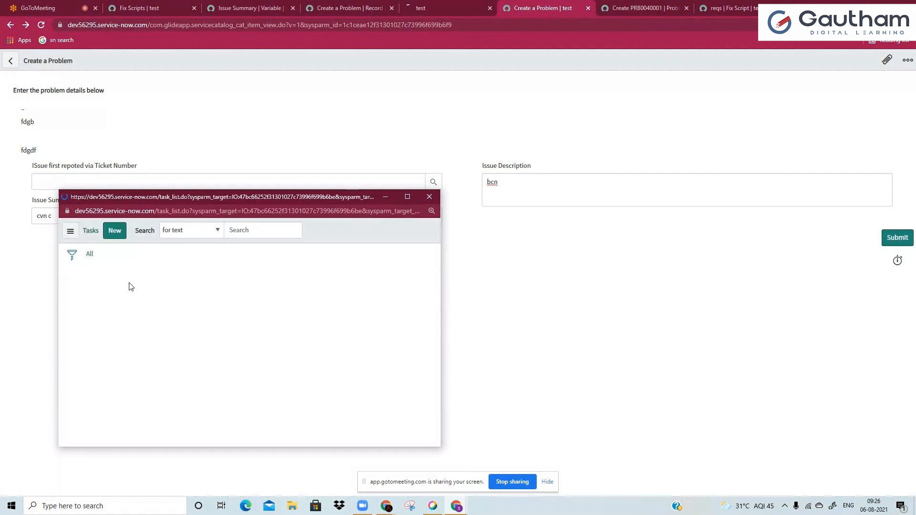
right_click(129, 286)
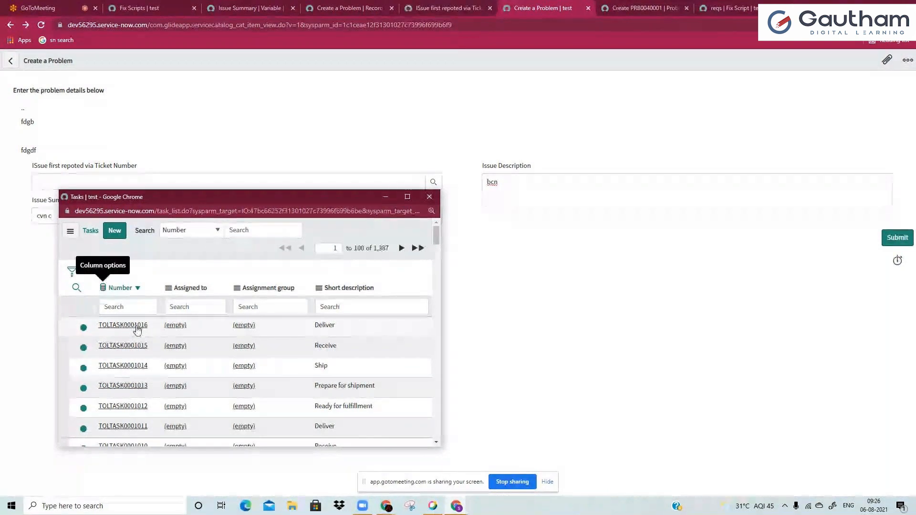
click(128, 307)
text(inc)
key(Return)
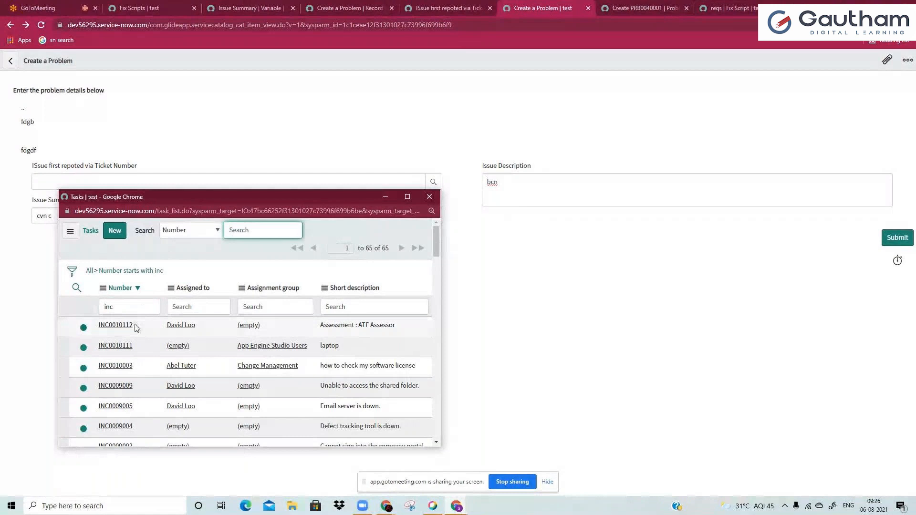
click(116, 325)
click(881, 238)
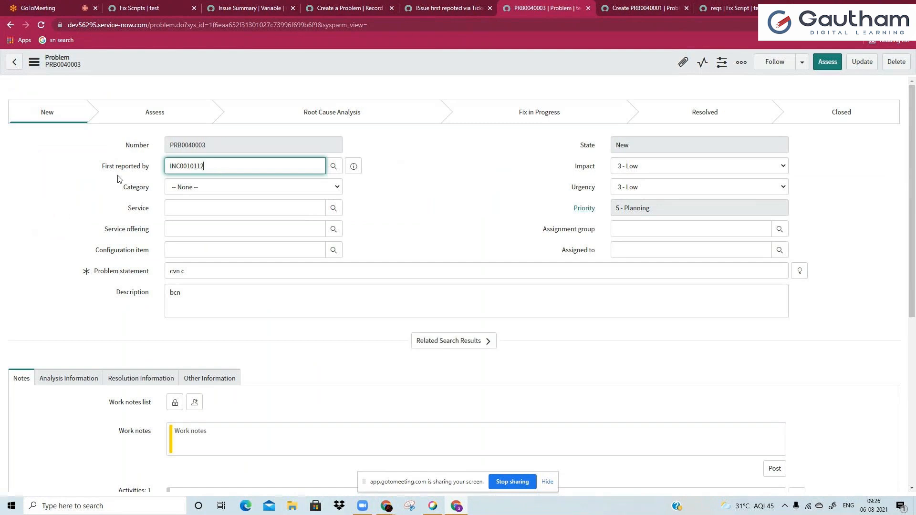
Compare the ticket number variable's question and mapping with the created problem's First reported by, Problem statement and Description fields.
click(465, 9)
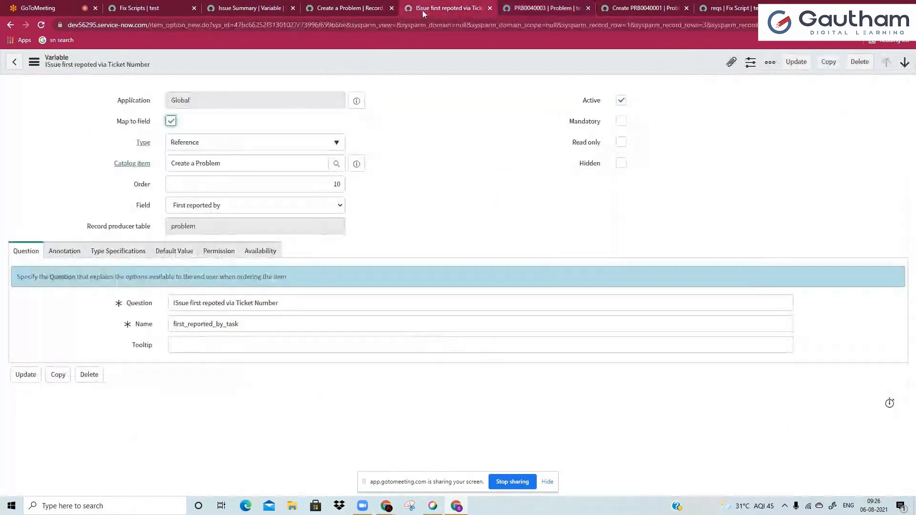
click(301, 296)
double_click(301, 293)
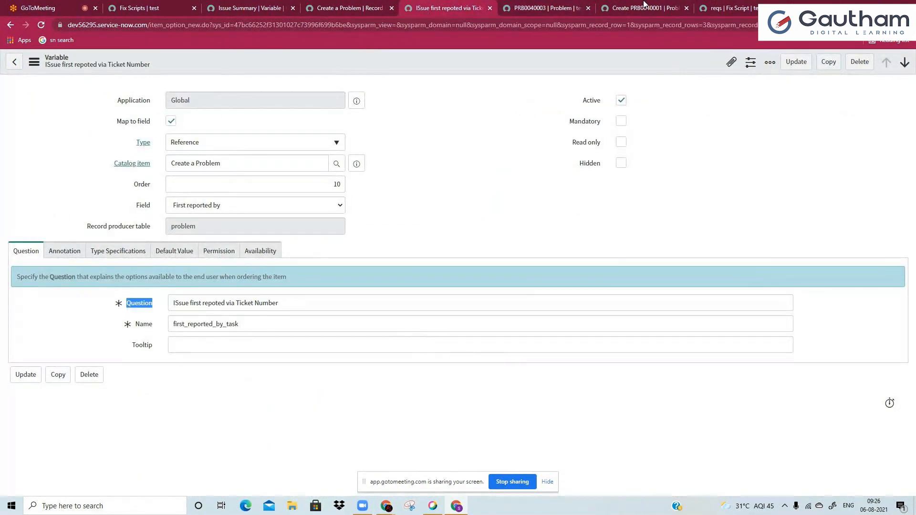
click(563, 8)
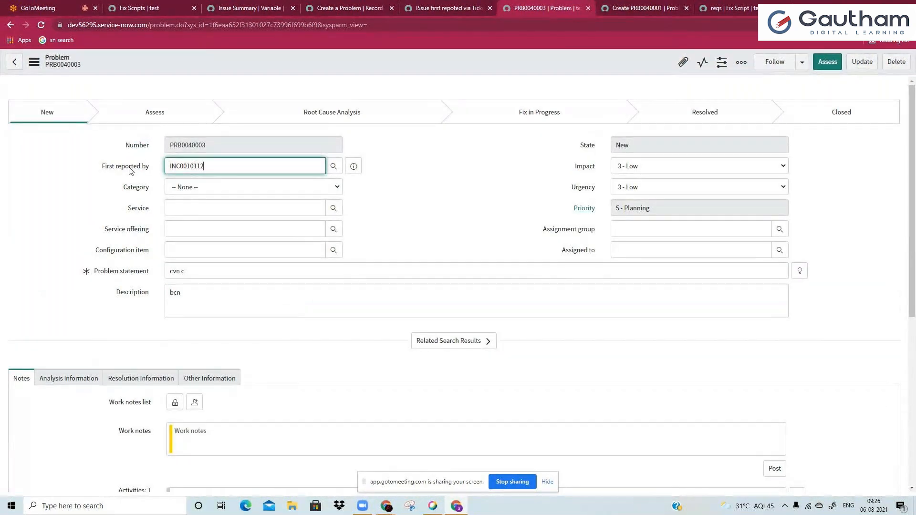
drag(171, 272, 198, 270)
click(190, 273)
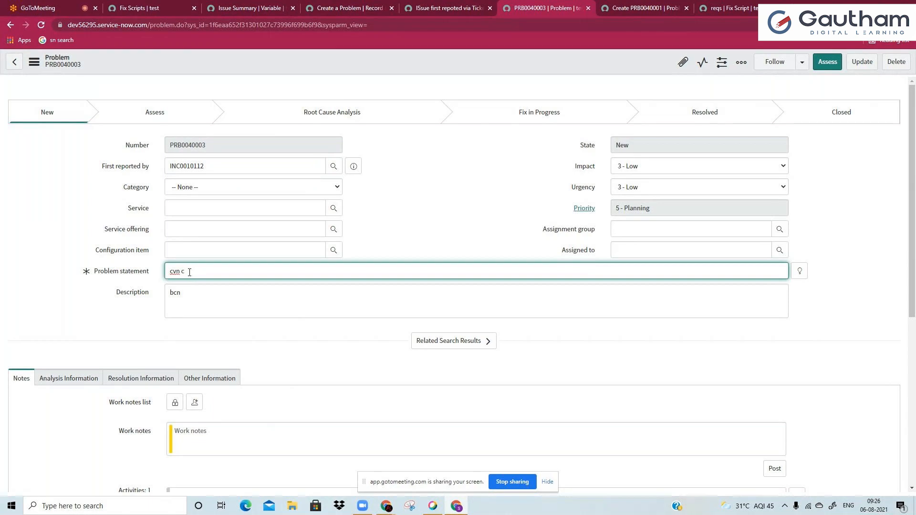
click(176, 296)
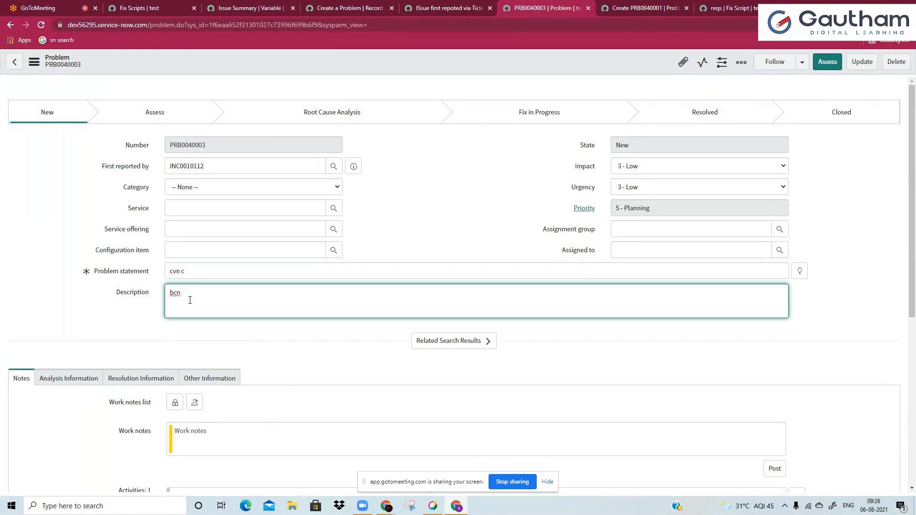
click(427, 228)
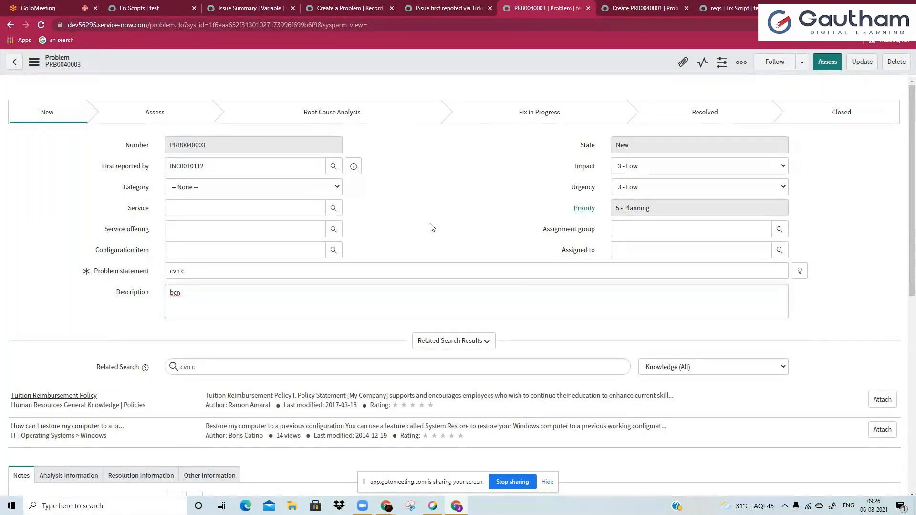
Begin the Create a Problem record producer's script with current.description, checking the Description field's name on the problem form.
click(343, 8)
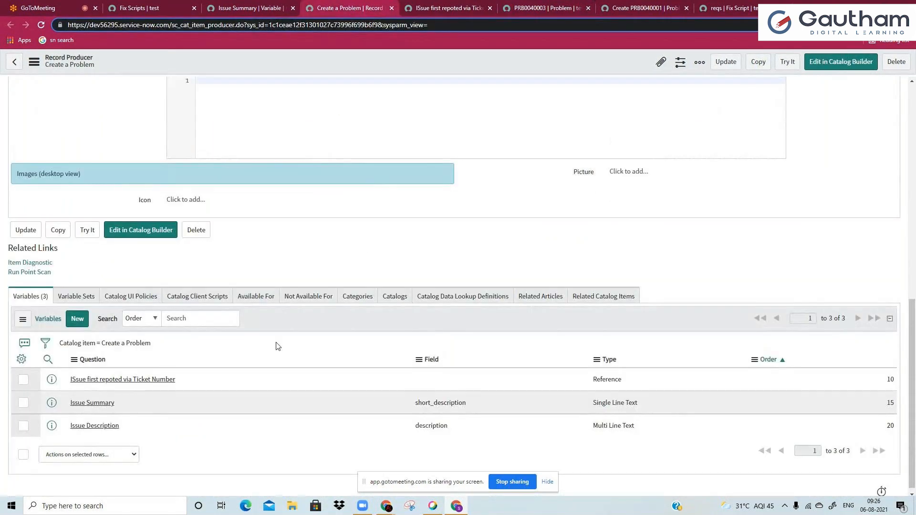
scroll(250, 238, up, 4)
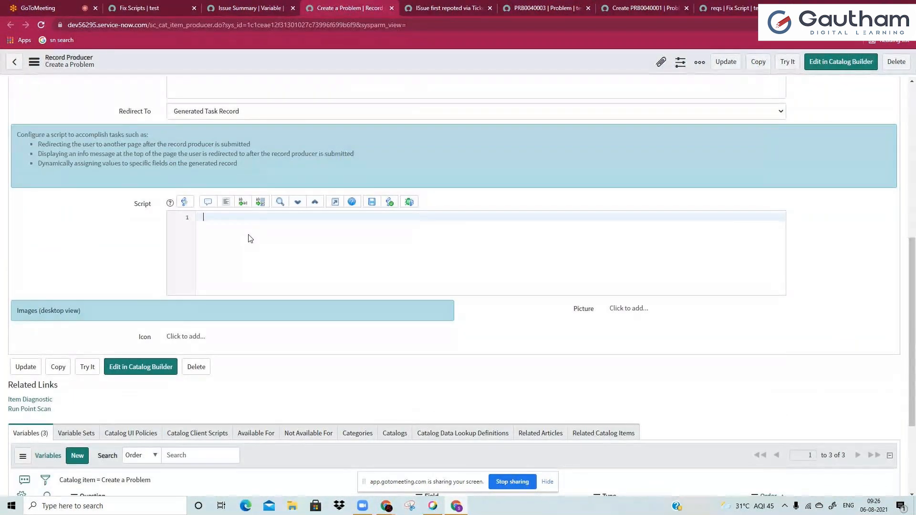
text(current)
click(539, 6)
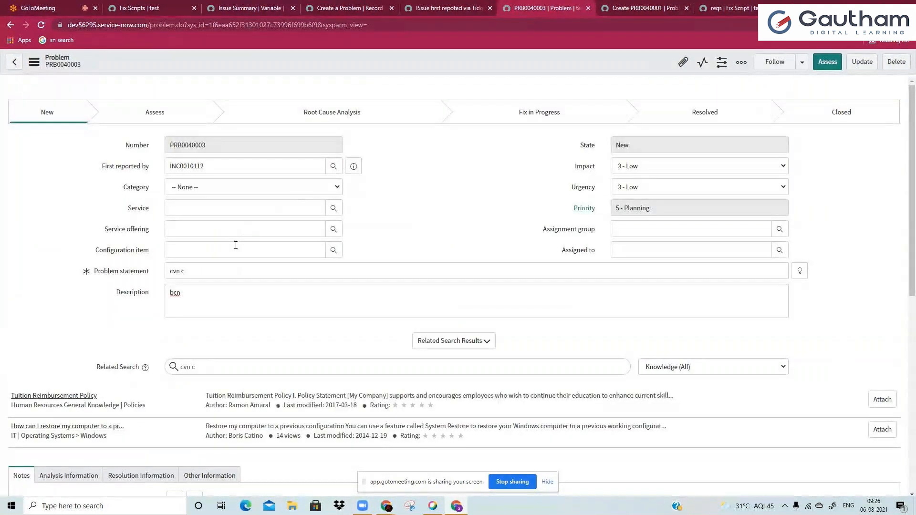
right_click(148, 291)
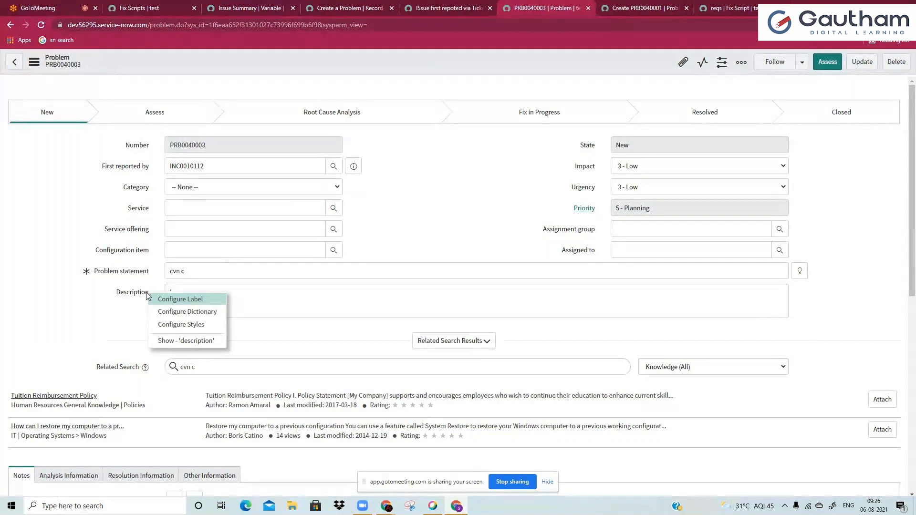
click(345, 6)
text(.description)
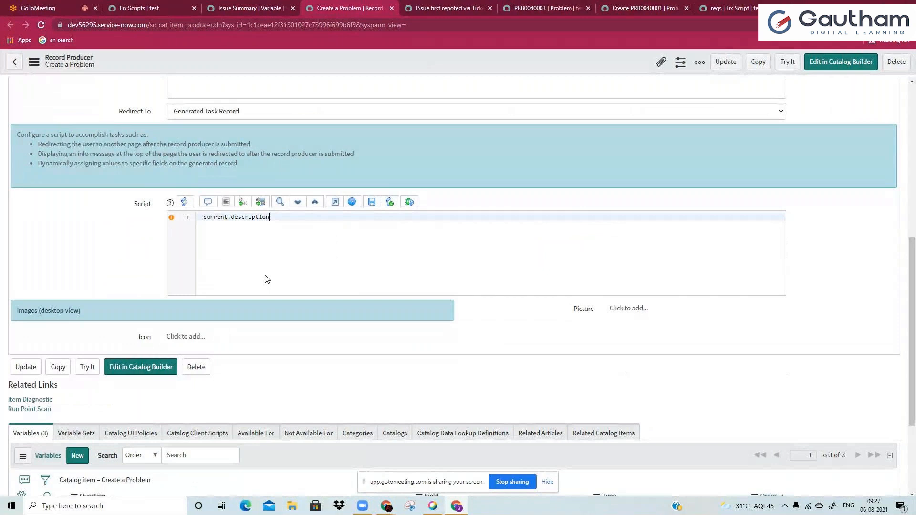
Extend the script line with ="The description entered by the submitter is as follows :"+producer.
text(="")
text(The descri)
text(ption entered)
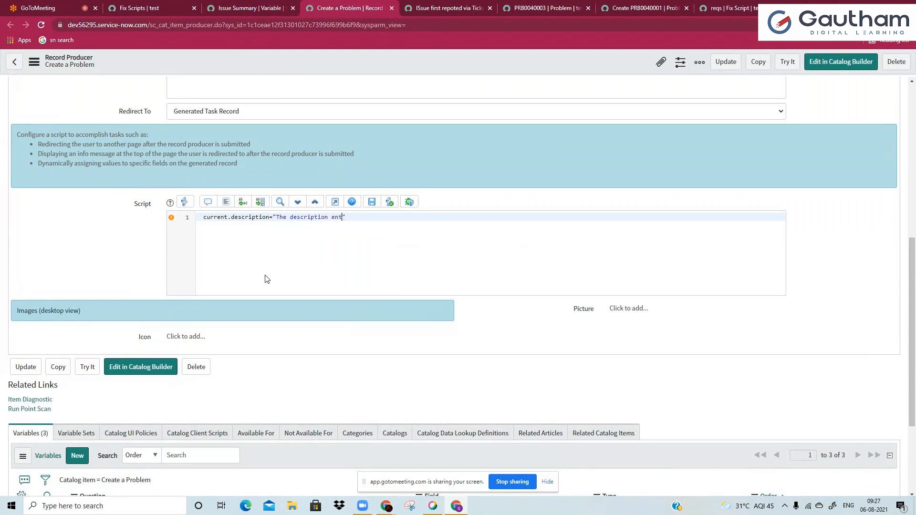
text( by the submitter is as follows :)
text(+producer.)
Open the Issue Description variable from the record producer and copy its name, description.
scroll(372, 293, down, 3)
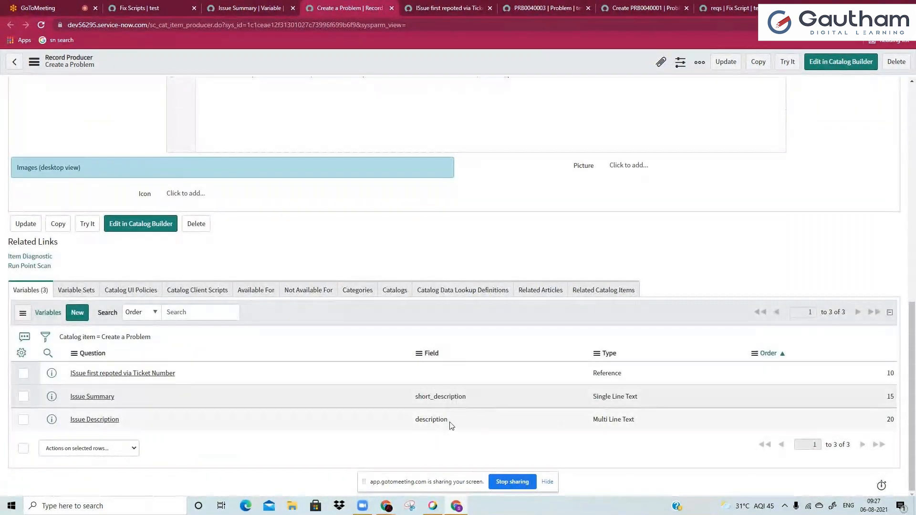
click(119, 419)
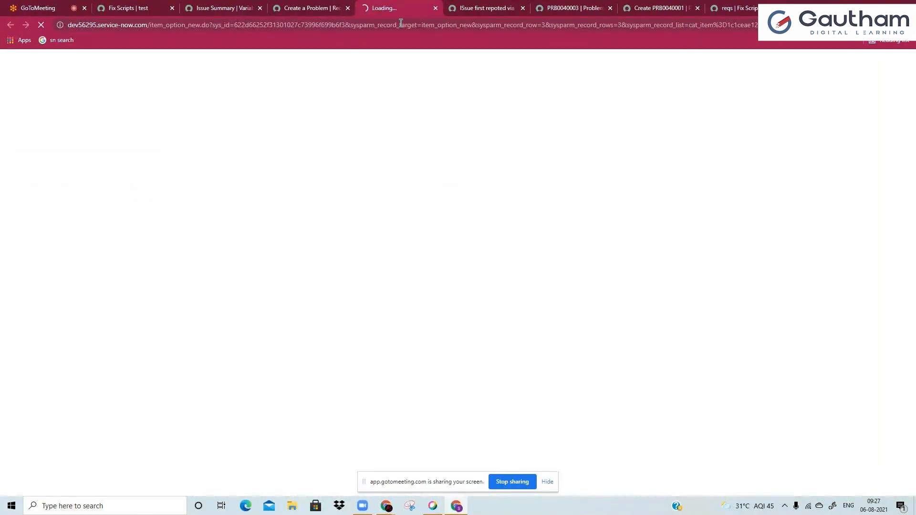
click(330, 6)
click(382, 7)
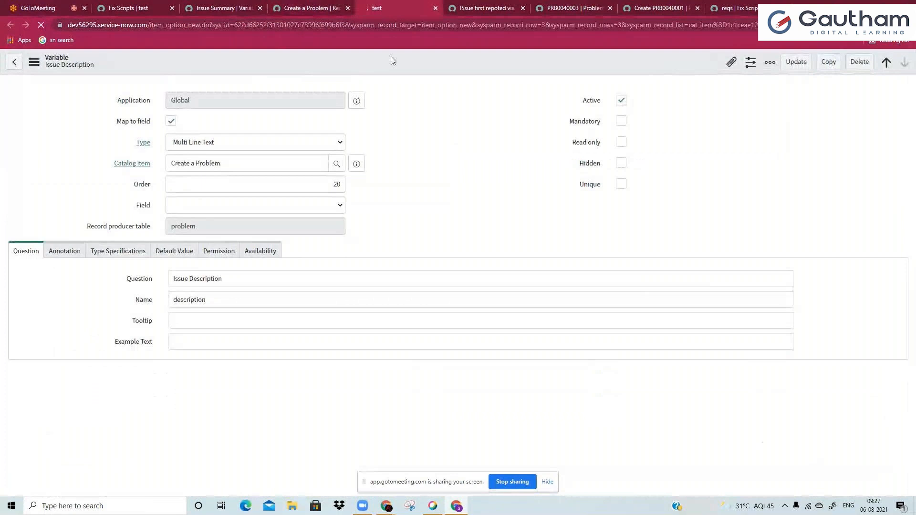
double_click(223, 301)
double_click(232, 326)
key(ctrl+c)
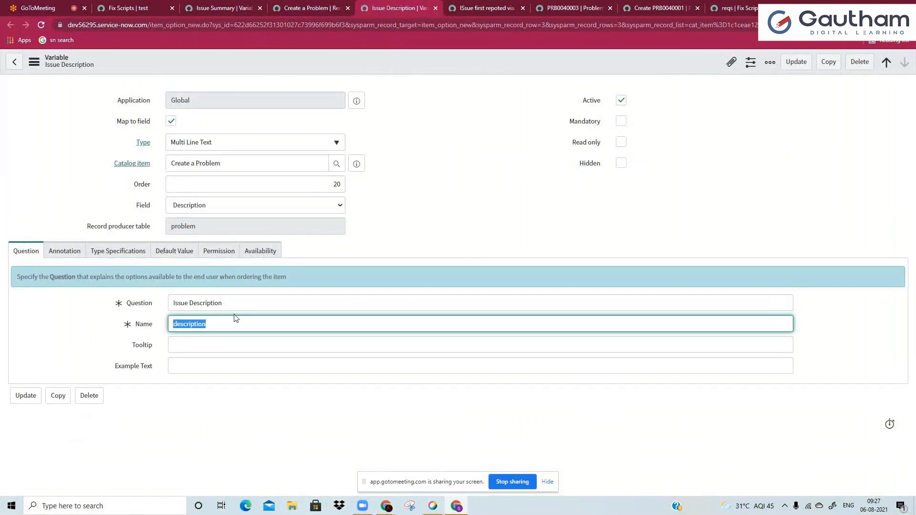
Complete the script line with the copied variable name as producer.description; and save the record producer.
click(314, 4)
scroll(242, 254, up, 1)
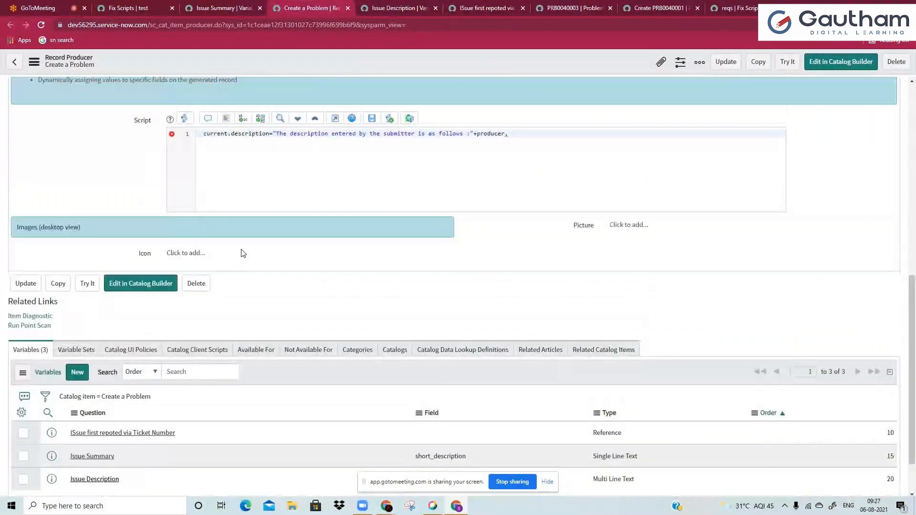
scroll(242, 254, up, 1)
key(ctrl+v)
text(;)
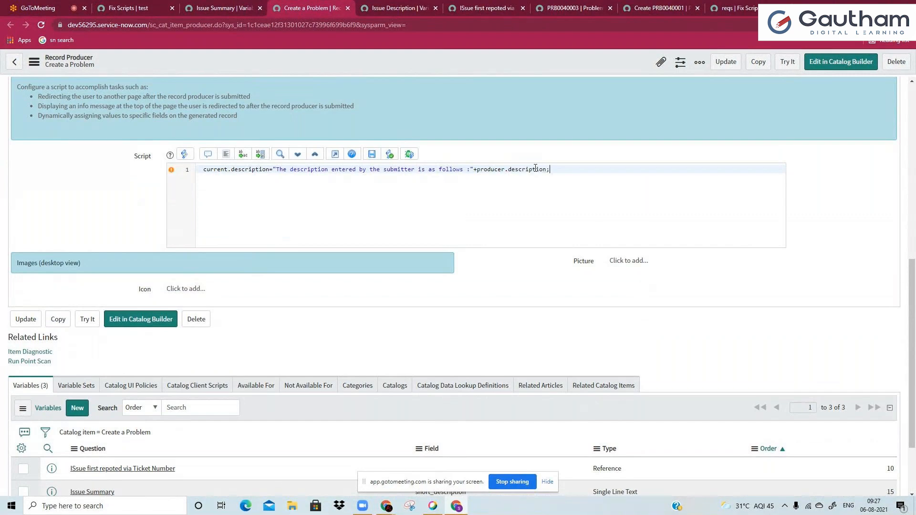
right_click(492, 61)
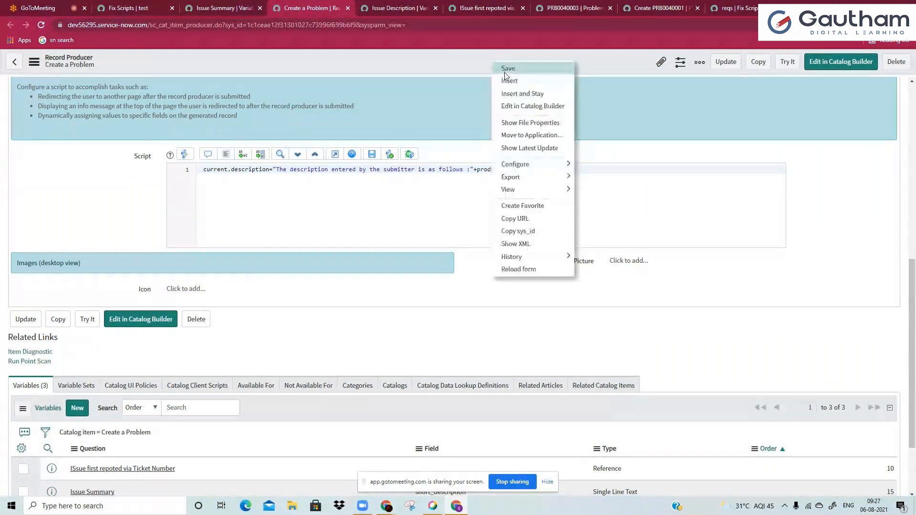
click(503, 70)
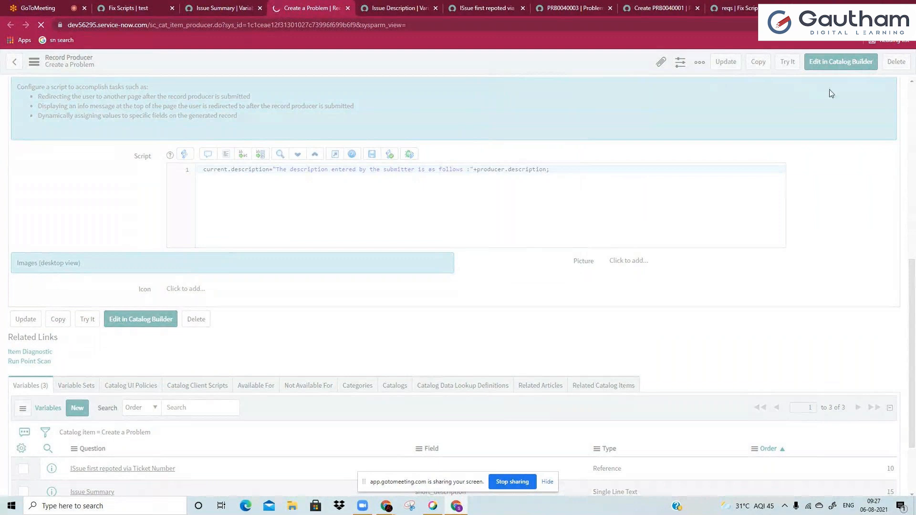
On problem PRB0040003, review the filled fields and try adding the descscvcs to the Description.
click(518, 4)
click(537, 6)
key(Escape)
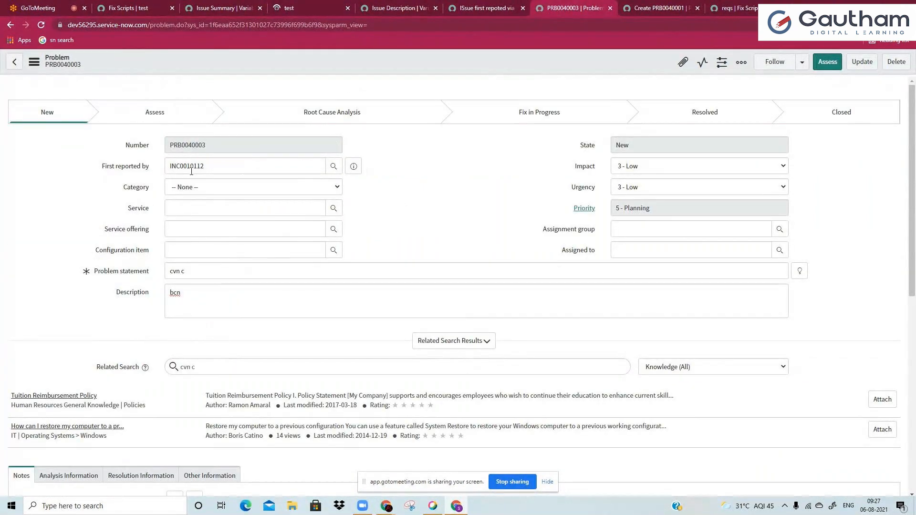
double_click(206, 166)
click(198, 266)
click(172, 300)
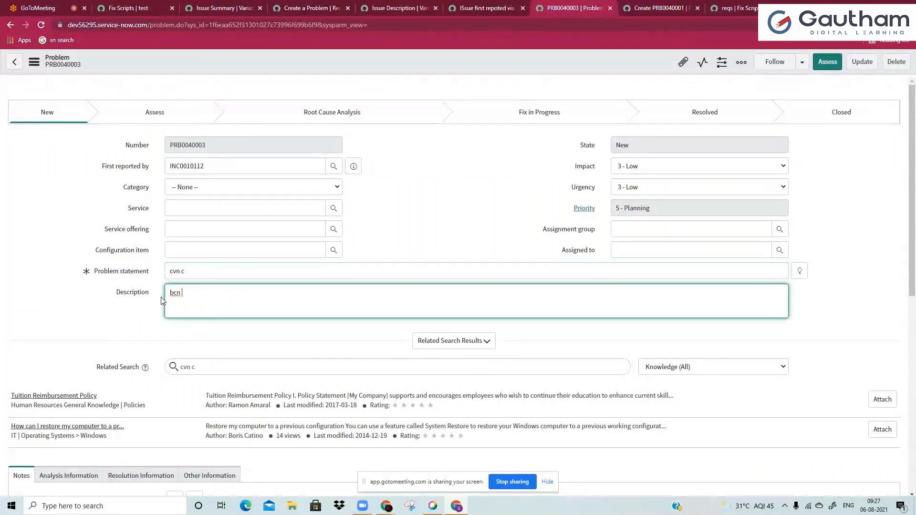
text(the descscvcs)
Try the record producer with ticket INC0000015, summary zcxvfdxb and description xfbvcfb f, and submit it.
click(308, 8)
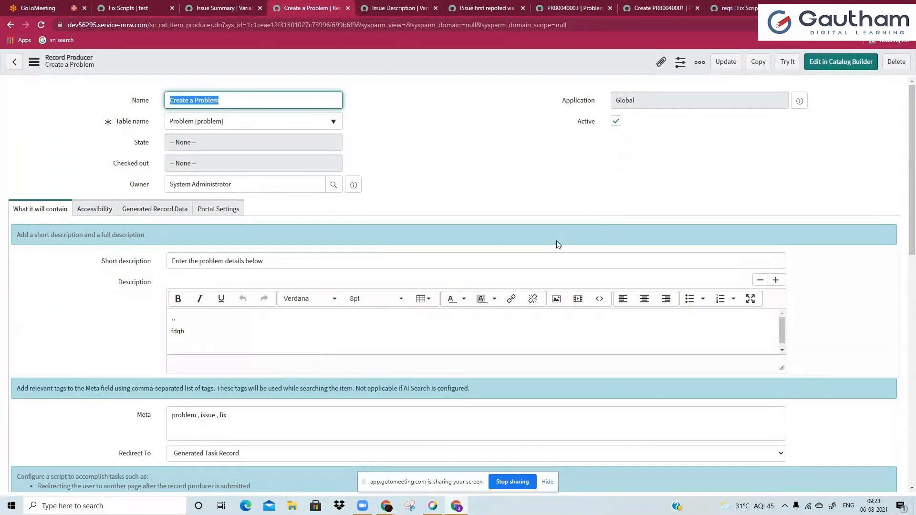
click(788, 62)
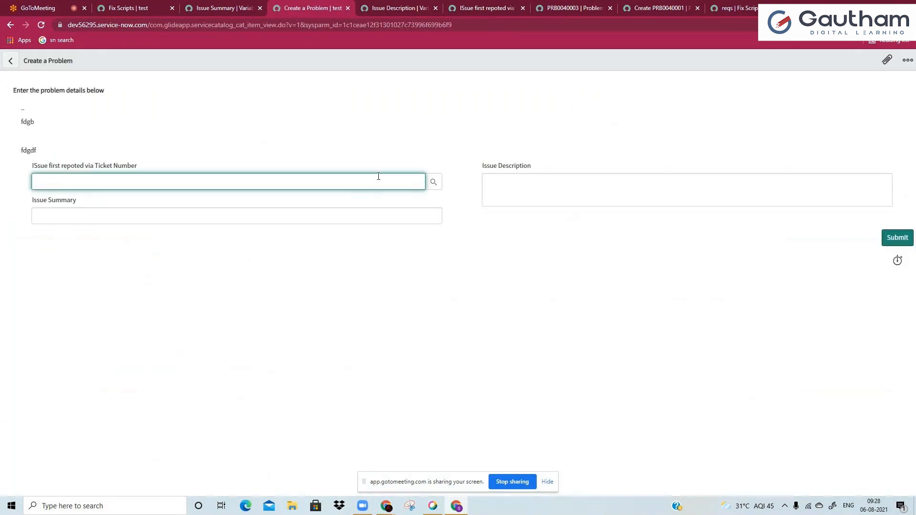
text(inc)
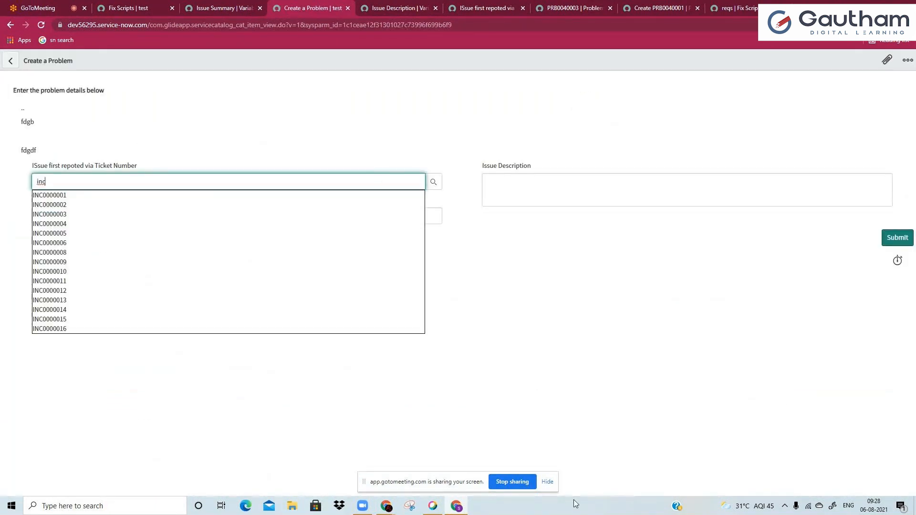
click(191, 319)
click(121, 219)
text(zcxvfdxb)
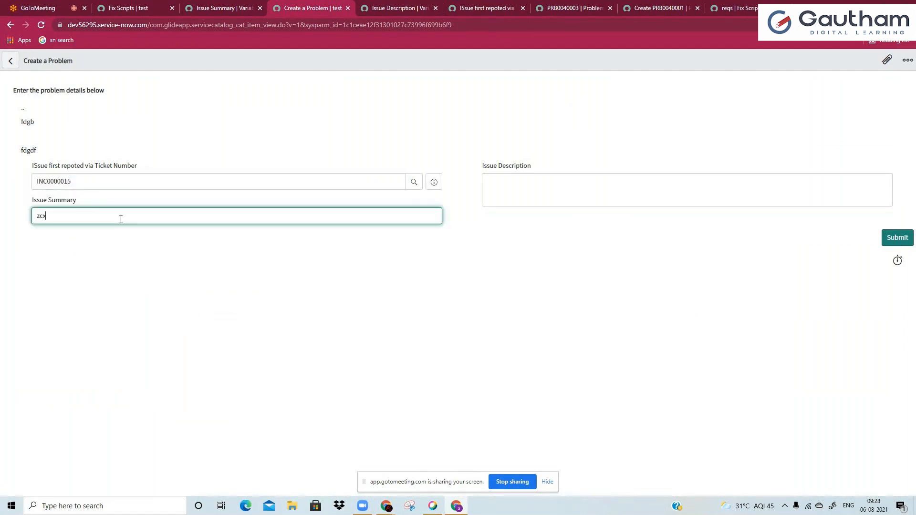
click(553, 189)
text(xfbvcfb f)
click(899, 239)
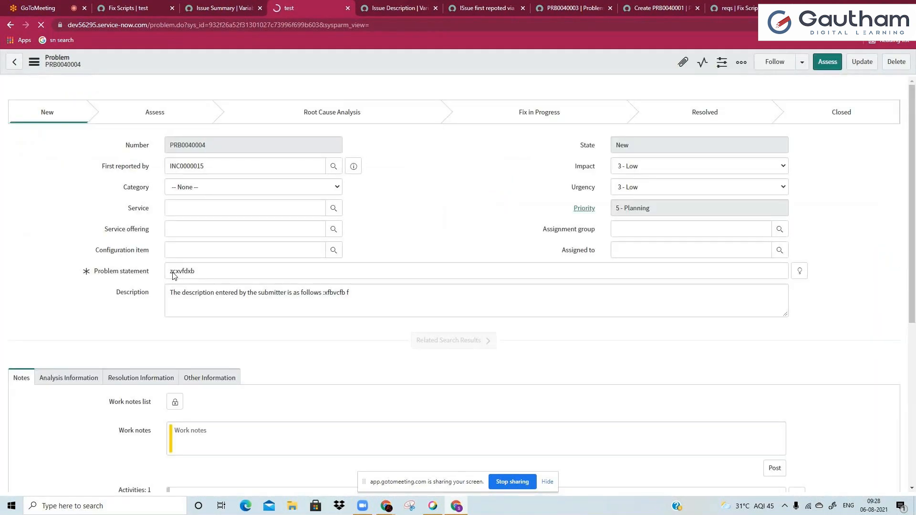
Examine the script-generated prefix and the submitted text in the new problem's Description.
click(203, 293)
drag(207, 293, 314, 293)
click(319, 293)
text(s)
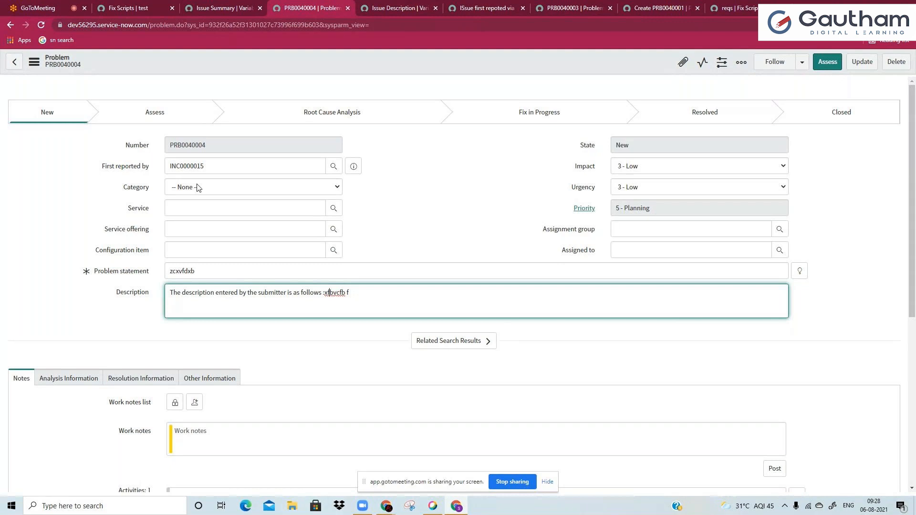
Review the assignment list in the reqs fix script, from the Problem record producer to the Shopping Order Guide item.
click(128, 8)
click(223, 8)
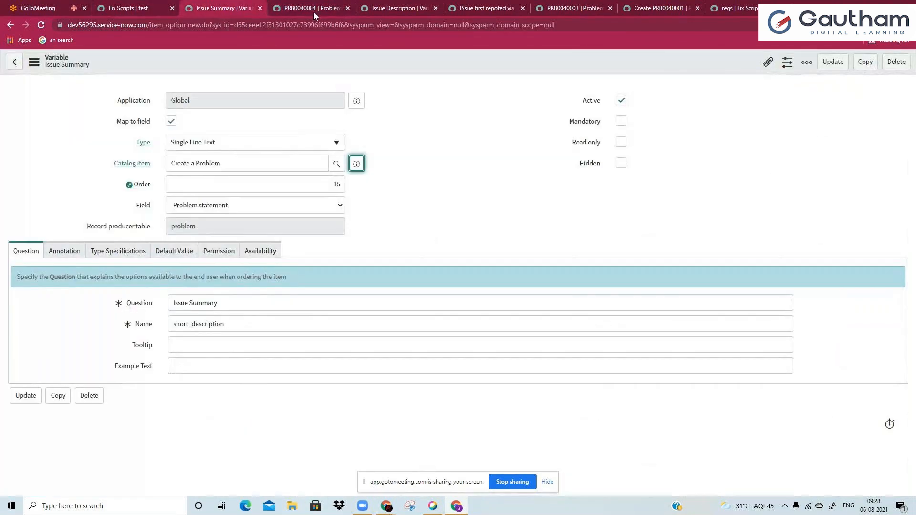
click(737, 5)
drag(213, 211, 388, 213)
click(386, 213)
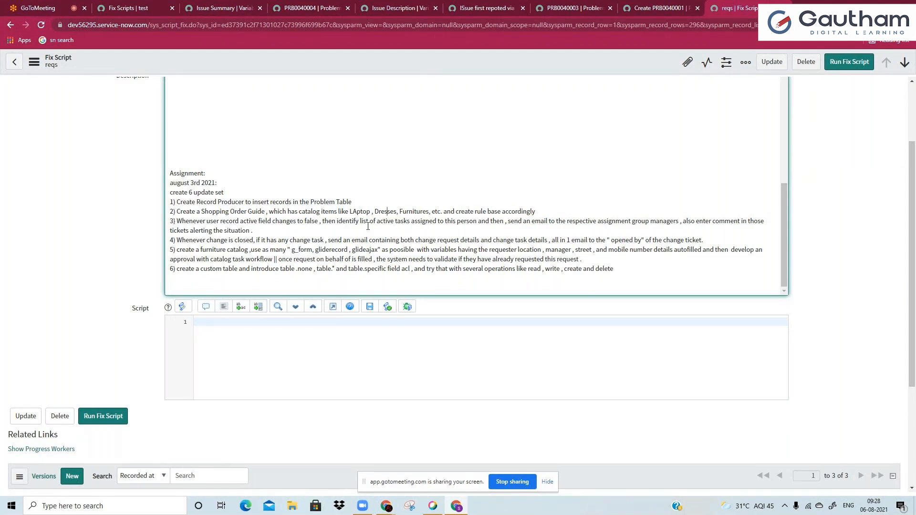
Close the issue variable, problem record and Create a Problem tabs, discarding unsaved changes and keeping Fix Scripts and reqs open.
click(260, 9)
click(261, 8)
click(260, 9)
click(261, 8)
click(260, 8)
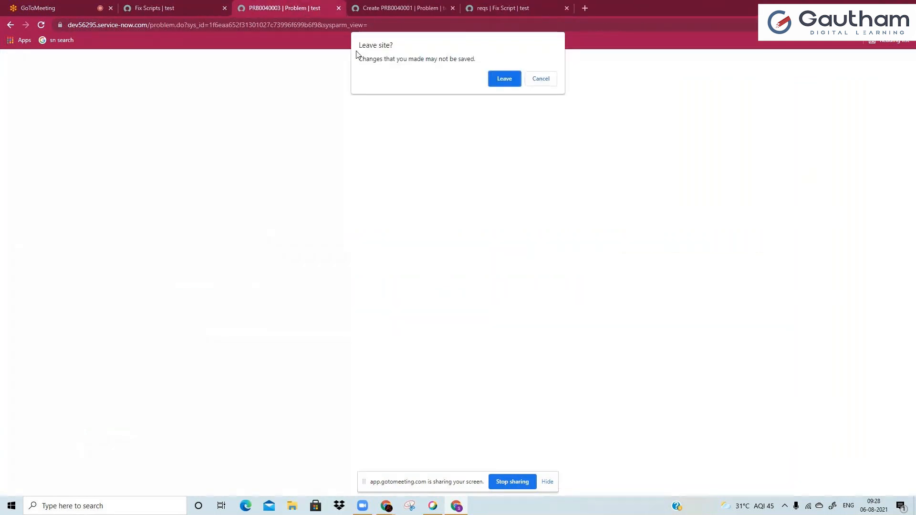
key(Return)
click(339, 9)
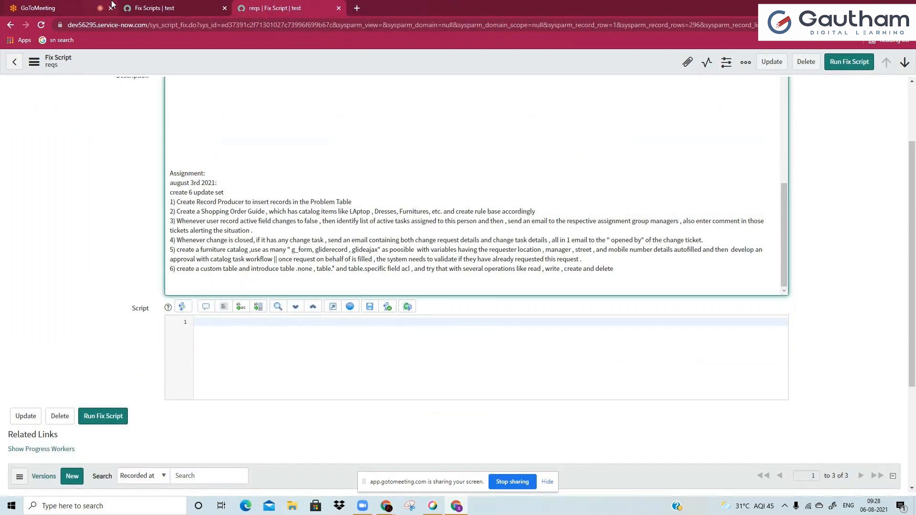
Find Order Guides by filtering the navigator for "order gu", open the list separately and start a new order guide.
click(206, 6)
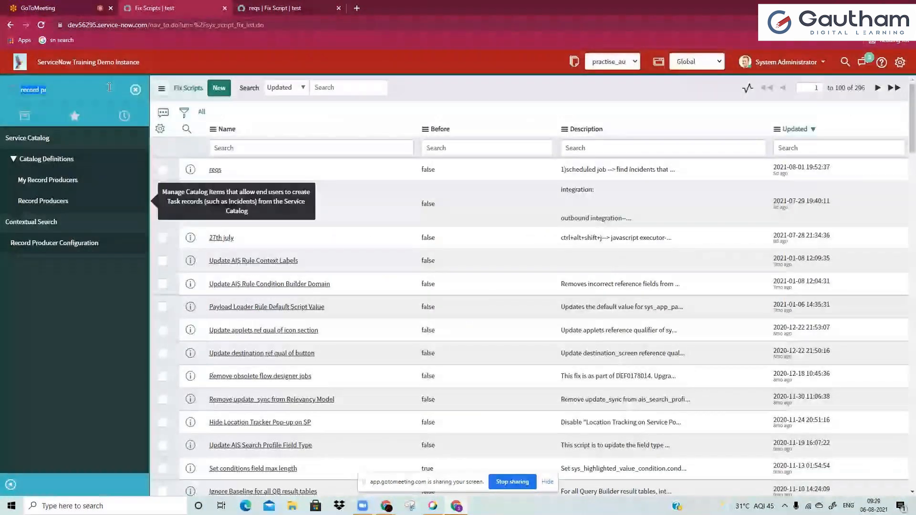
text(order)
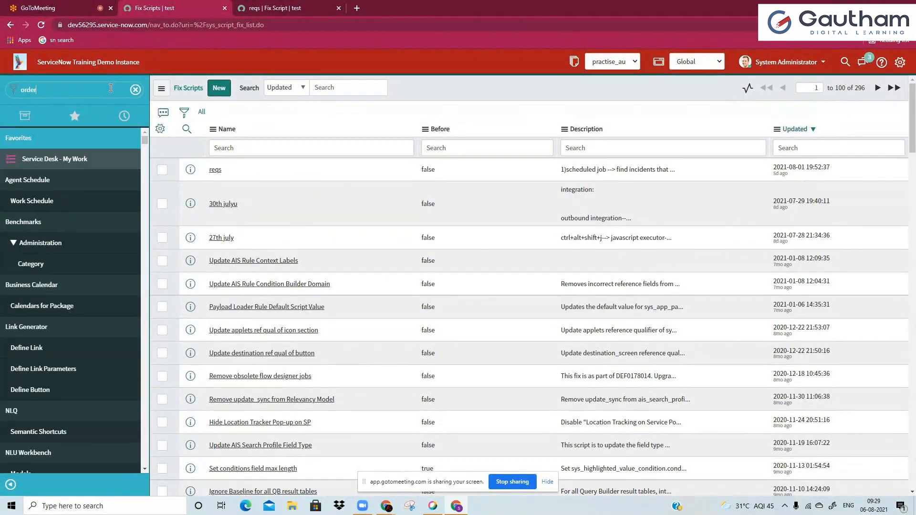
text( gu)
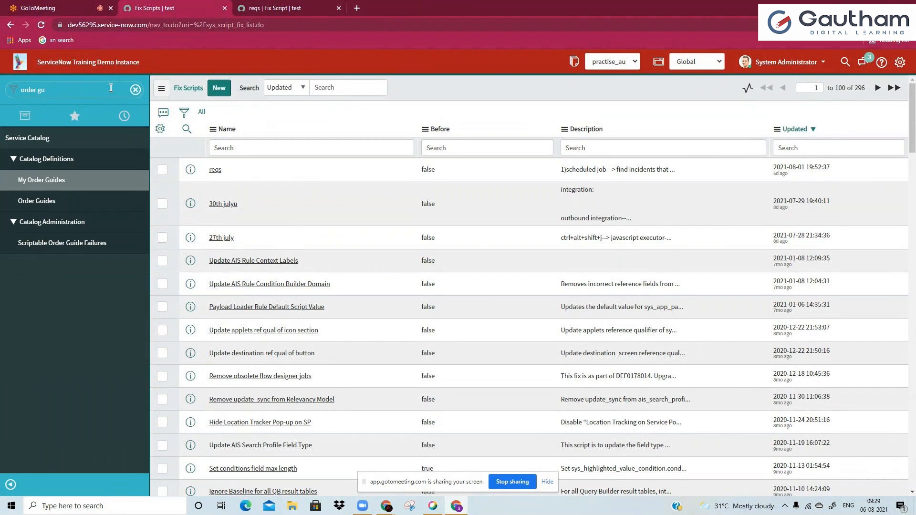
ctrl+click(61, 203)
click(305, 7)
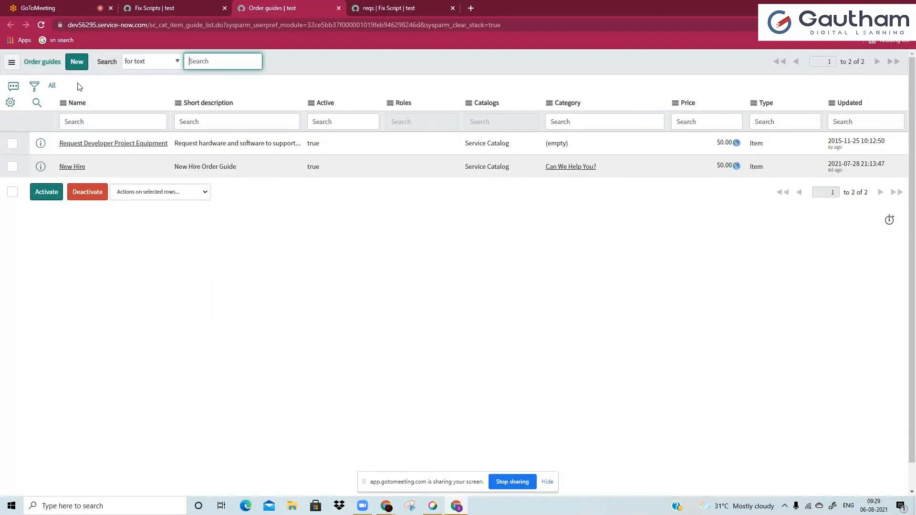
click(77, 66)
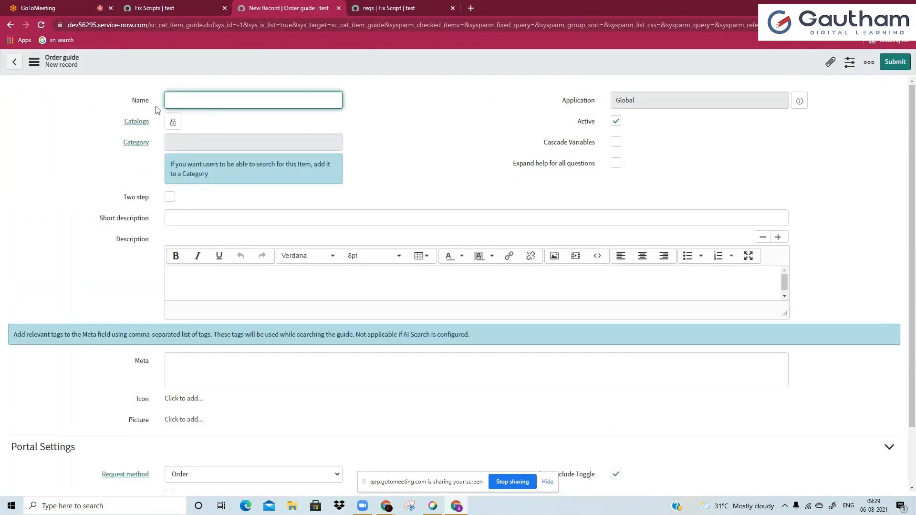
Name the order guide "NEw joiner request" and assign it to Service Catalog and the Office category.
text(NEw joiner request)
click(173, 122)
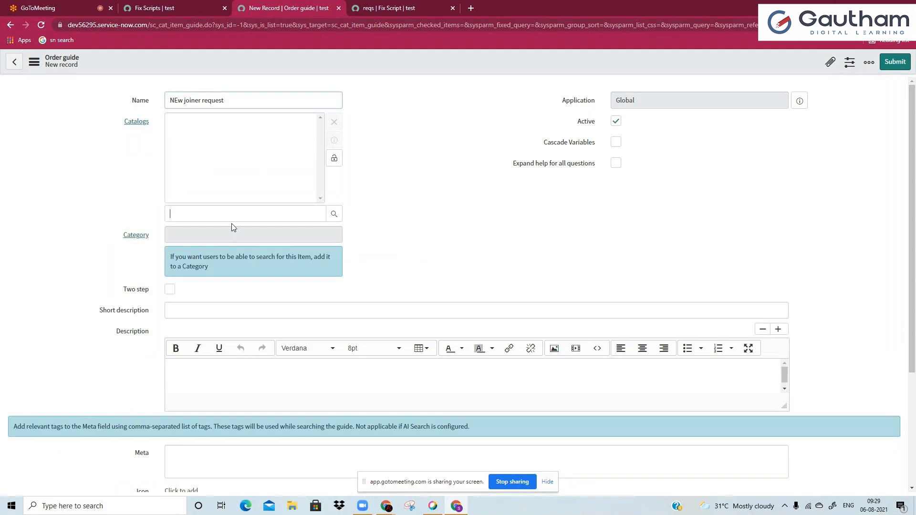
text(serv)
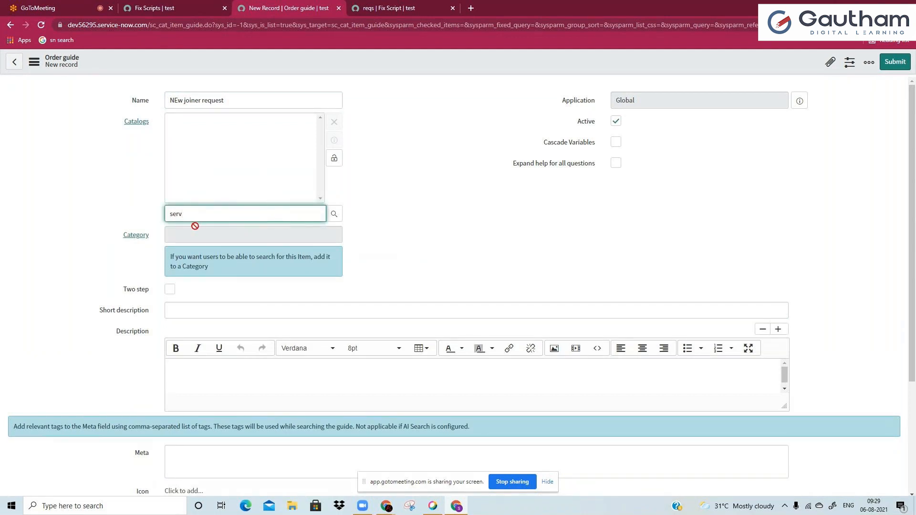
click(196, 226)
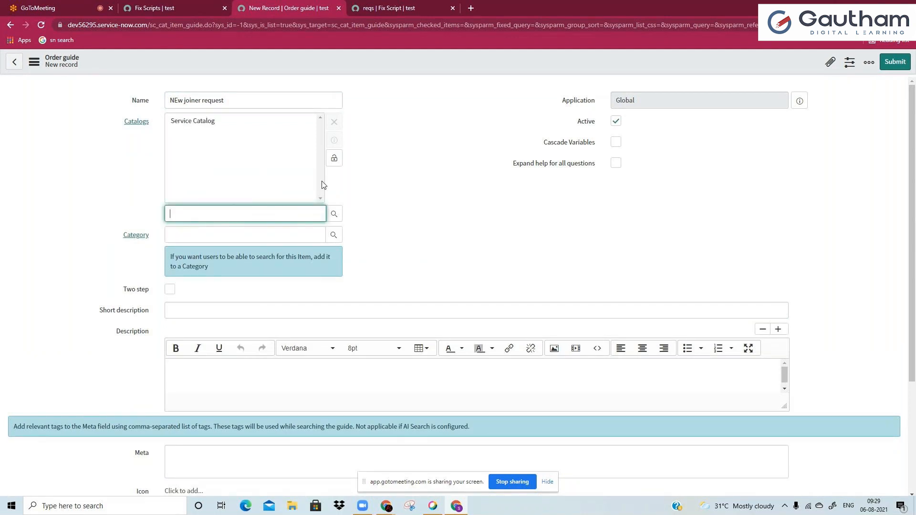
click(334, 158)
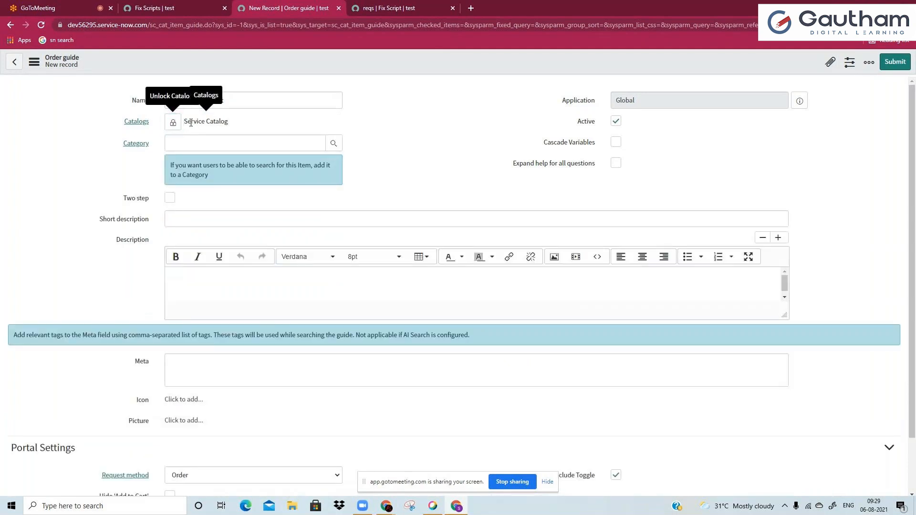
click(333, 144)
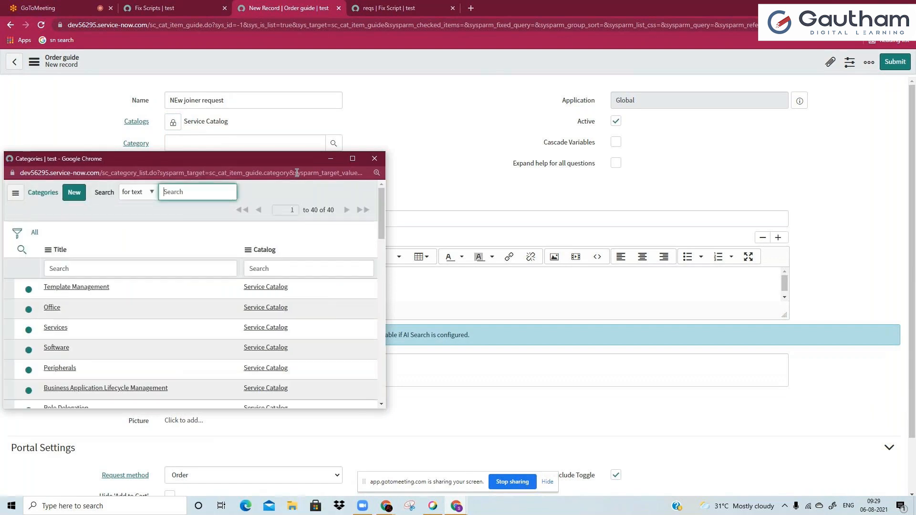
click(52, 308)
Set the order guide's short description to "NEw joiner request OG", reusing its name.
click(194, 186)
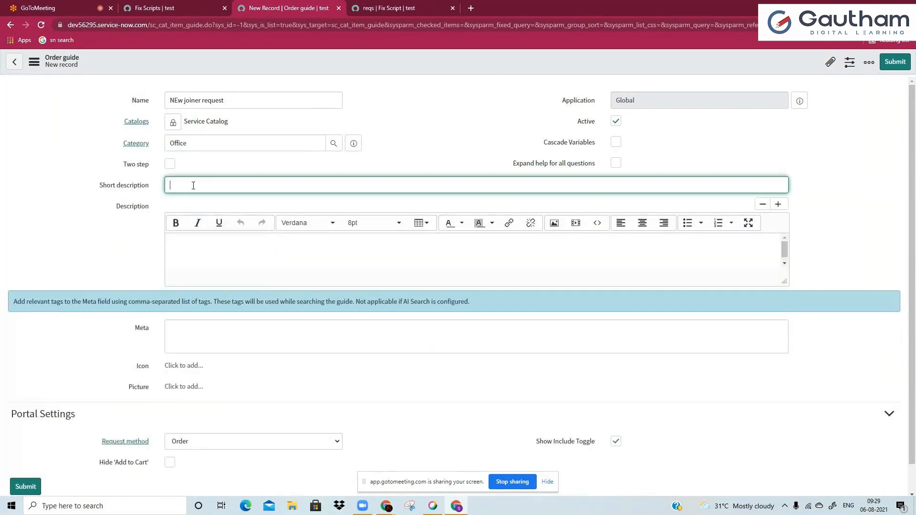
click(224, 101)
key(ctrl+a)
key(ctrl+c)
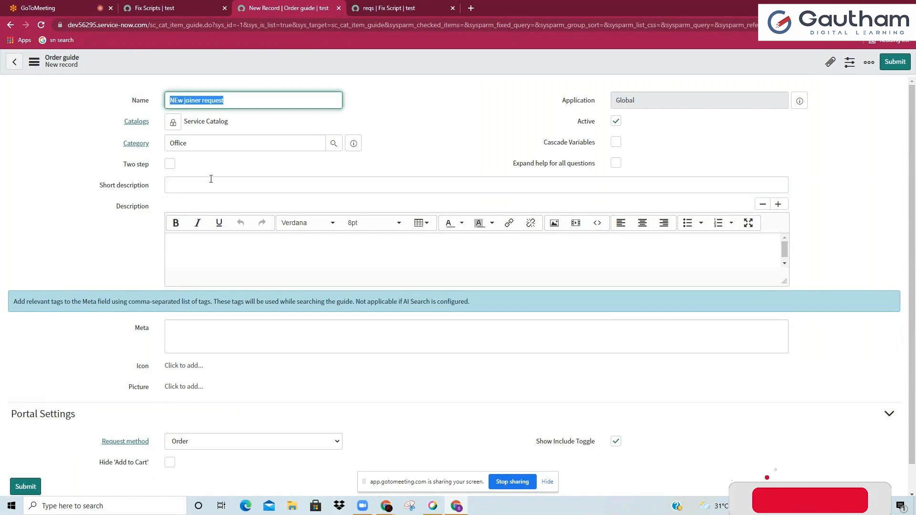
click(211, 180)
key(ctrl+v)
text(O)
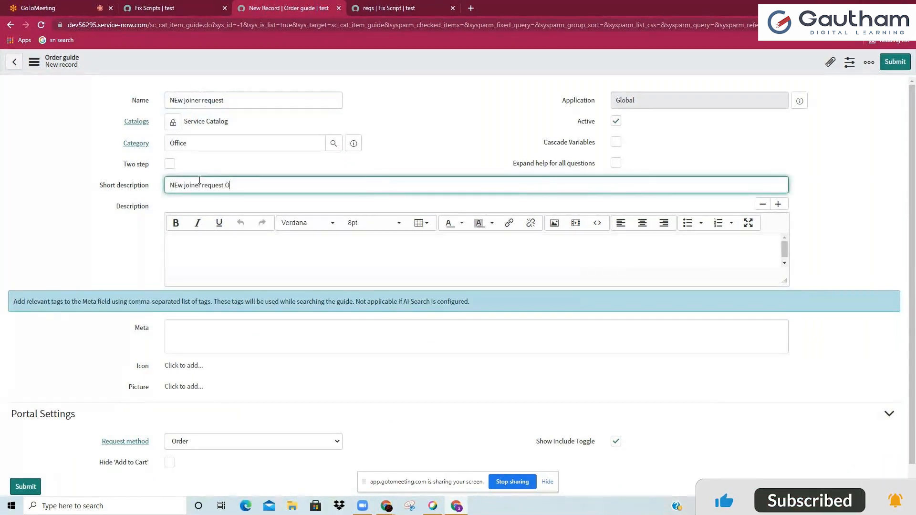
text(G)
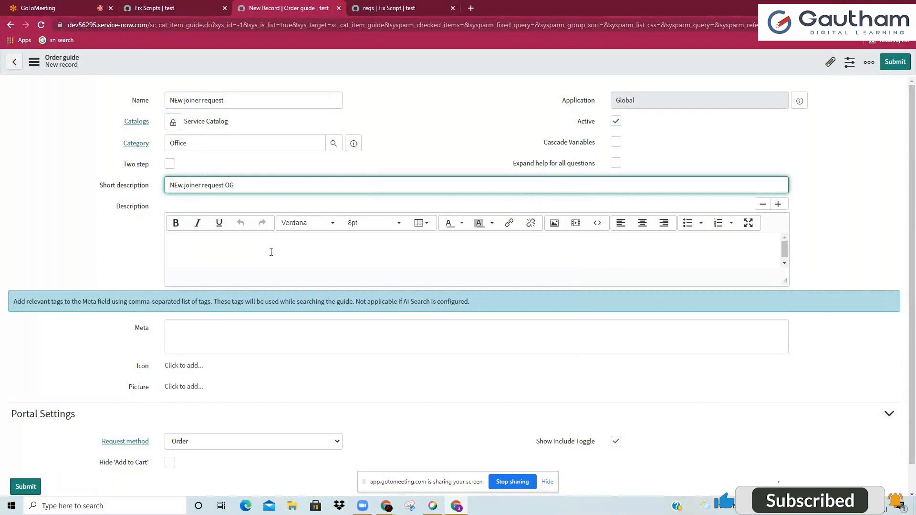
Fill the order guide's Meta tags with "NEw joiner request , fresher , joiner", reusing its name for the first tag.
click(246, 101)
key(ctrl+a)
key(ctrl+c)
click(210, 333)
key(ctrl+v)
text(, fres)
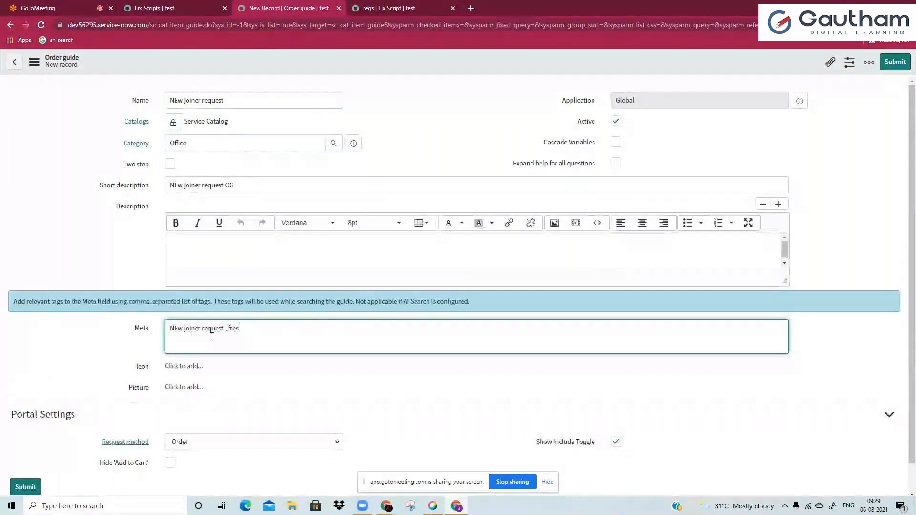
text(her , joiner)
click(38, 8)
mouse_move(32, 468)
click(286, 8)
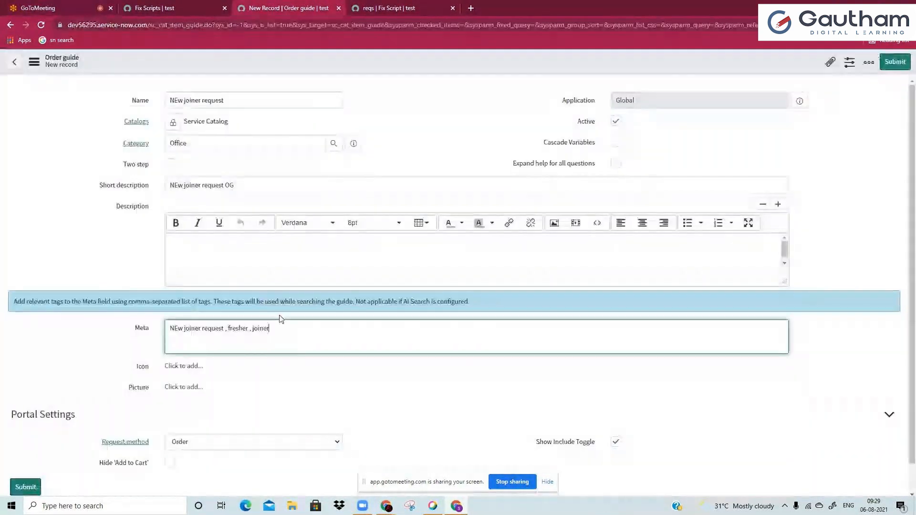
Save the new order guide while staying on its record.
scroll(255, 399, down, 1)
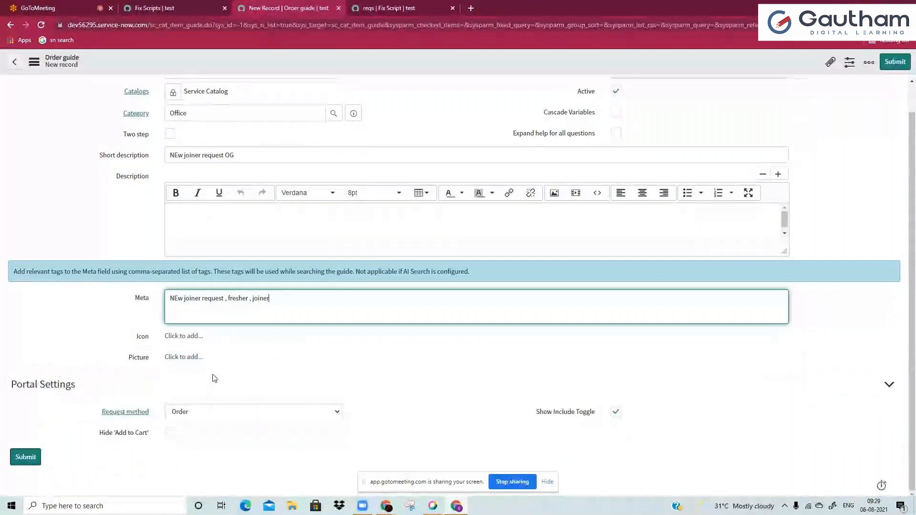
right_click(436, 63)
click(447, 71)
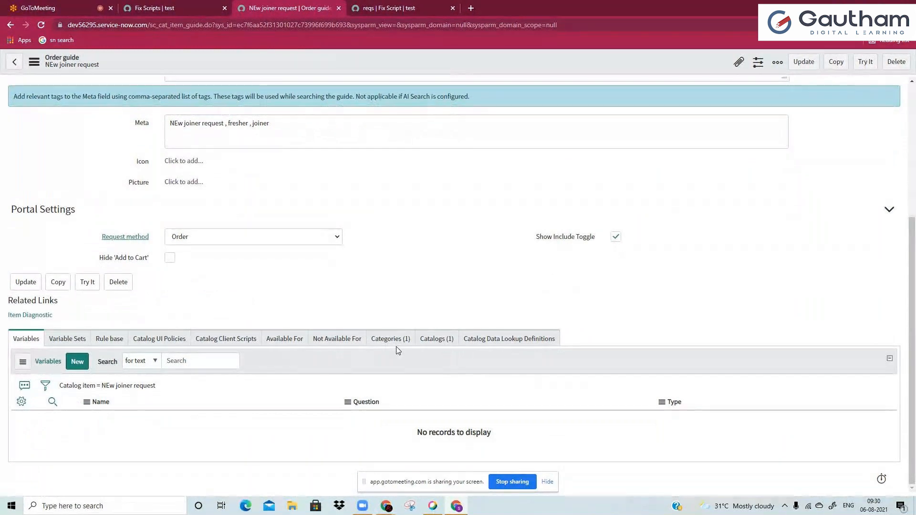
Find Maintain Items by filtering the navigator for "n it", open the catalog items list separately and start a new item.
click(228, 4)
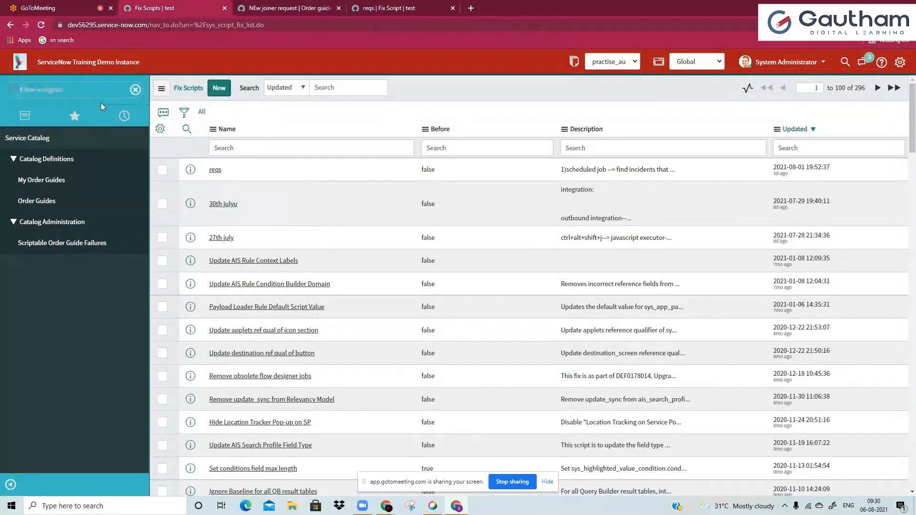
text(items)
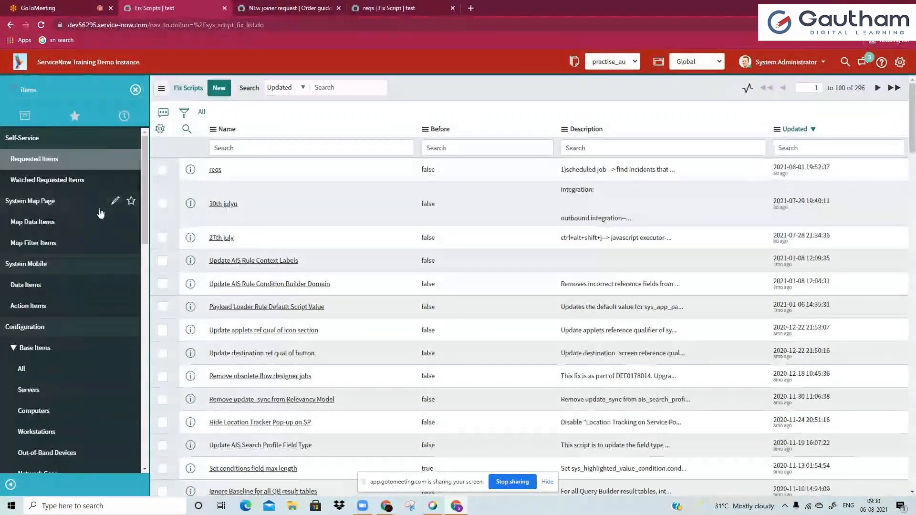
scroll(105, 203, down, 5)
scroll(102, 200, up, 5)
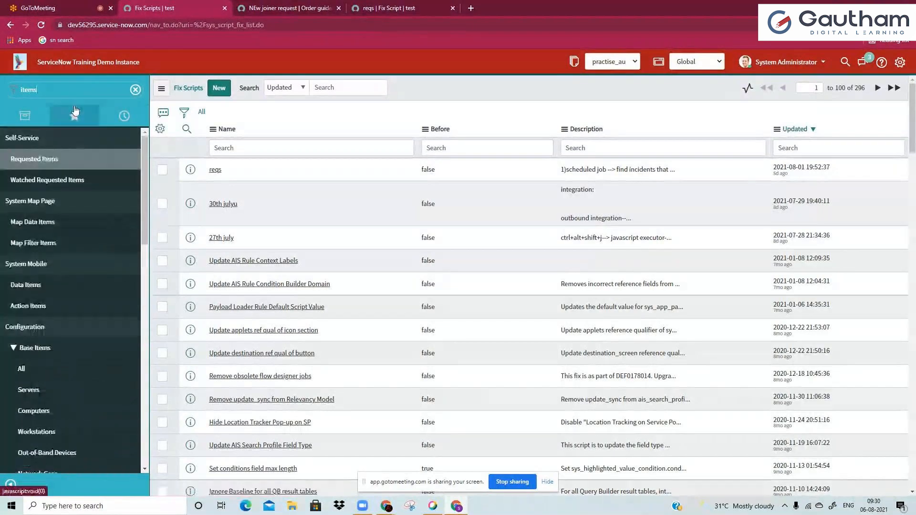
text(n it)
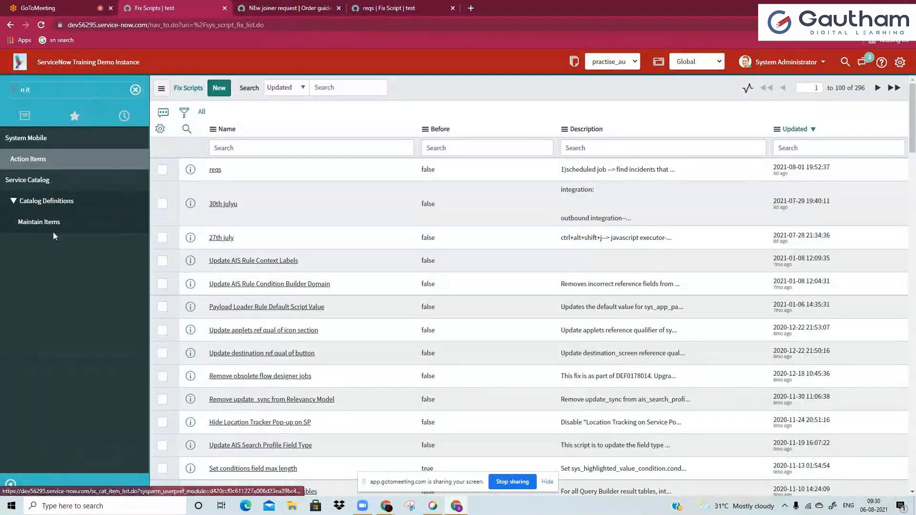
ctrl+click(54, 229)
click(303, 15)
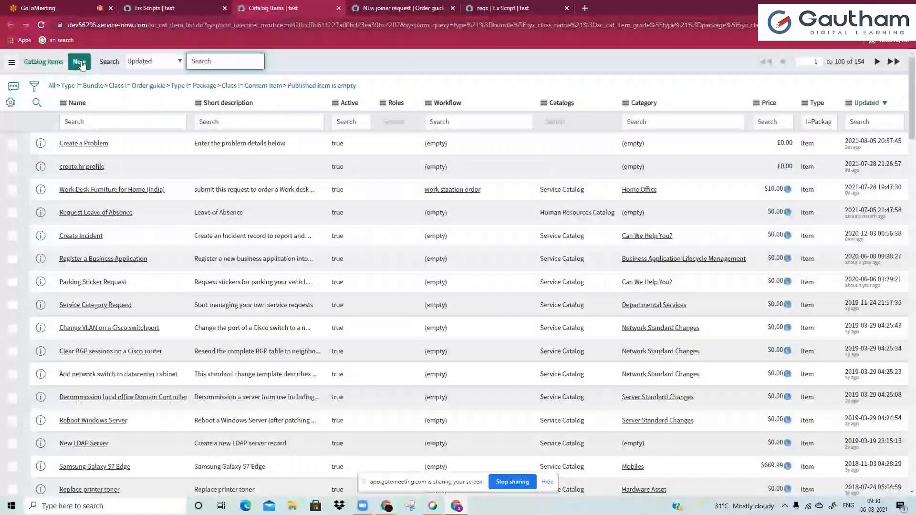
click(80, 63)
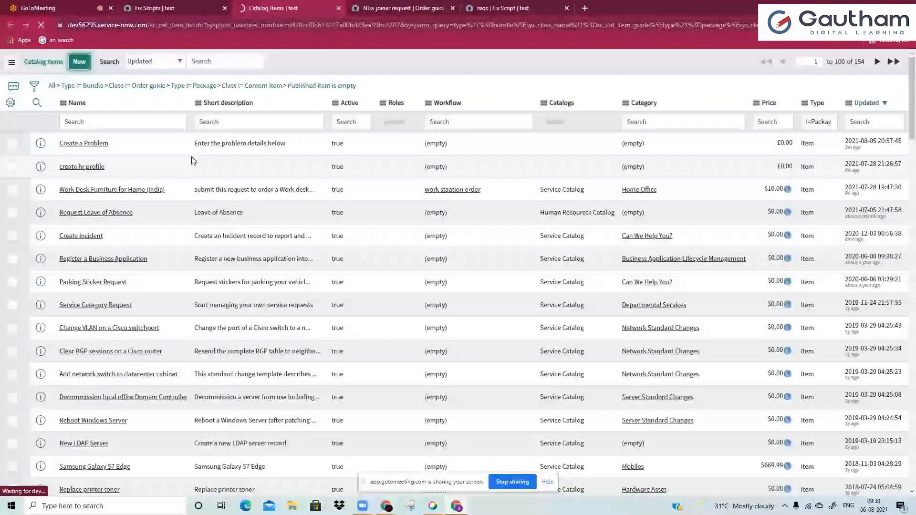
Name the catalog item "ID card Request" and assign it to Service Catalog.
text(ID car)
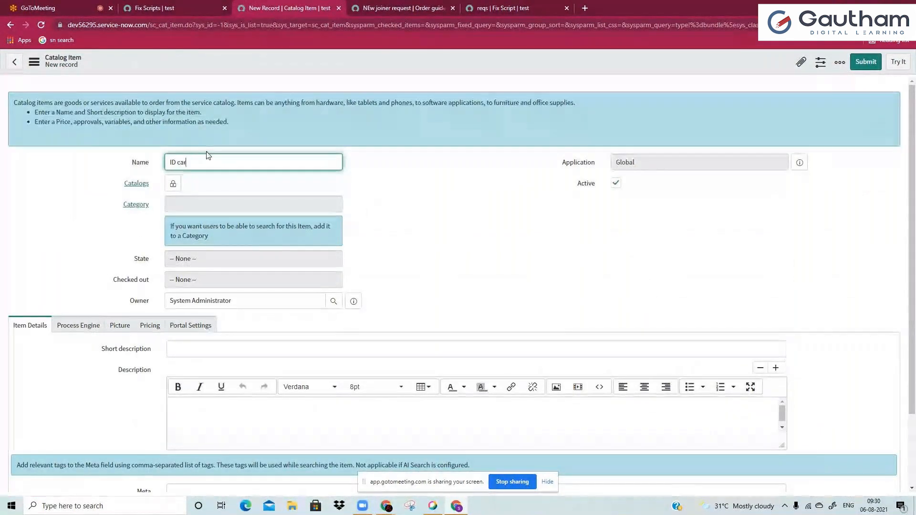
text(d Requestr)
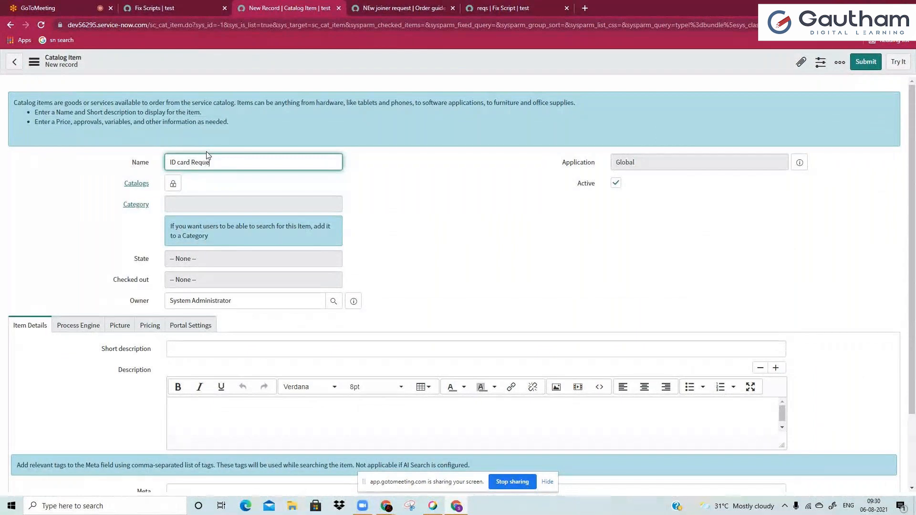
key(BackSpace)
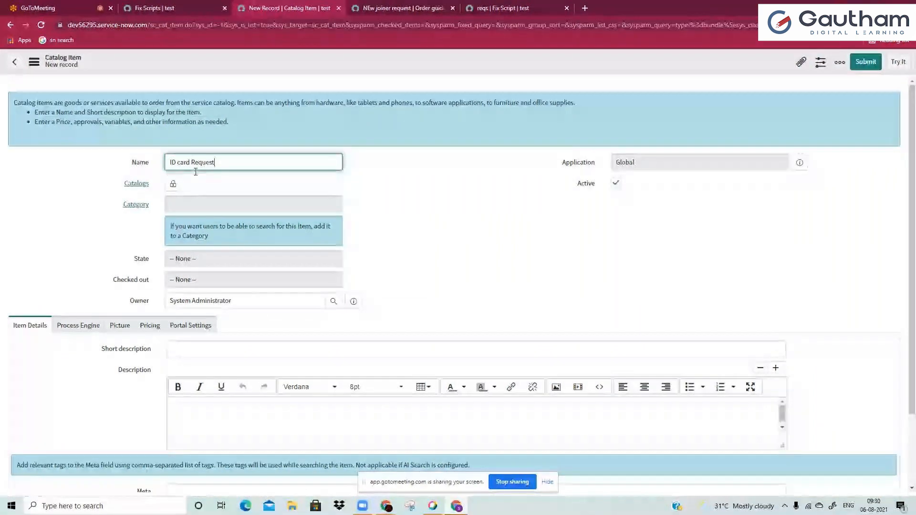
click(172, 184)
text(se)
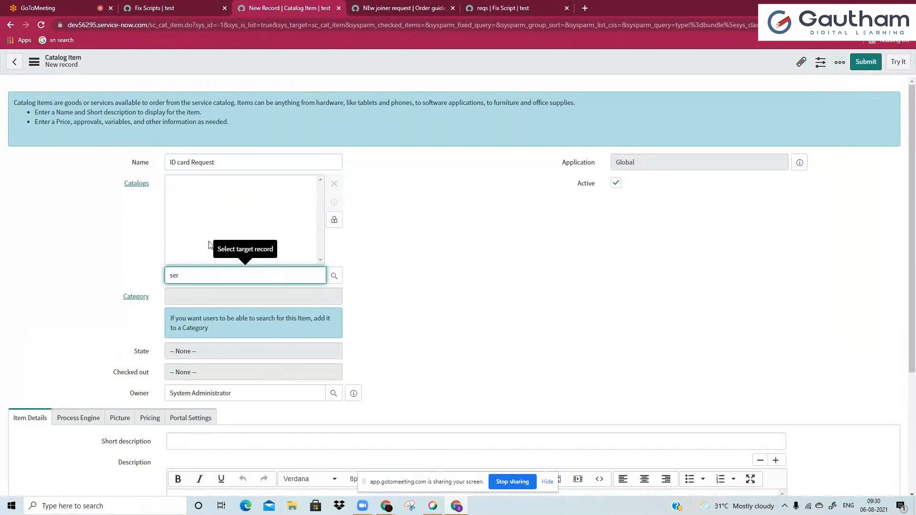
text(r)
click(203, 291)
Check the NEw joiner request order guide's category and set the ID card item's category to Office as well.
click(395, 9)
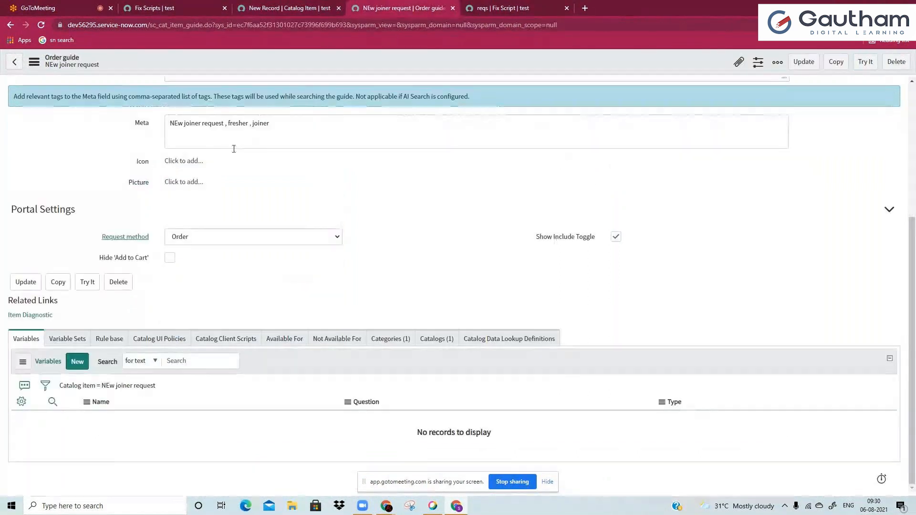
scroll(393, 211, up, 3)
scroll(393, 211, up, 2)
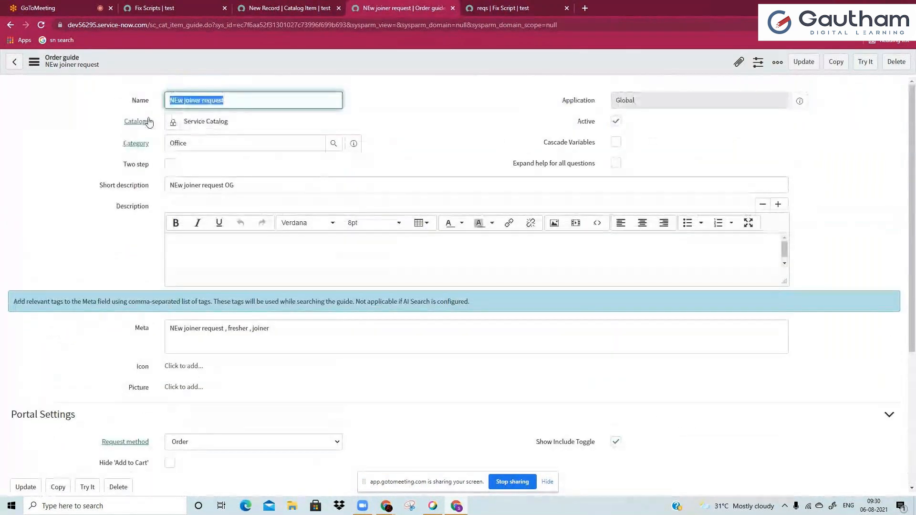
click(290, 8)
click(239, 297)
text(off)
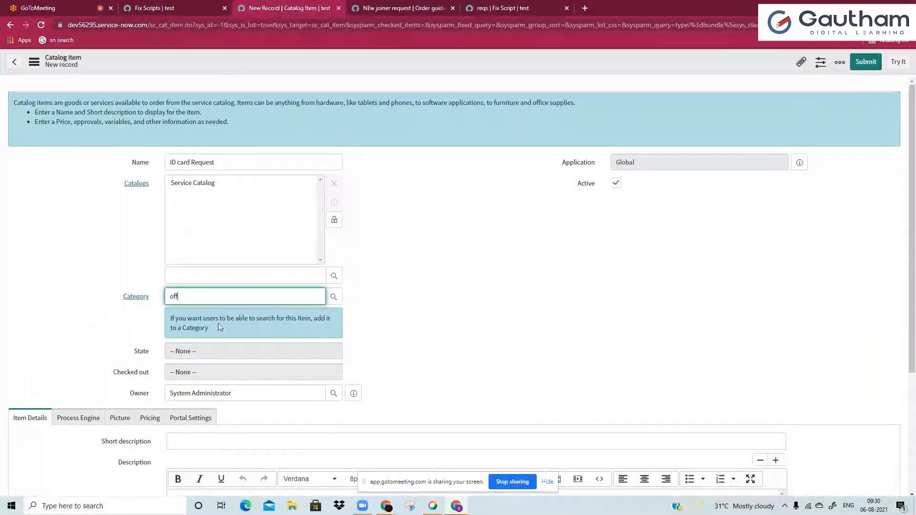
click(195, 319)
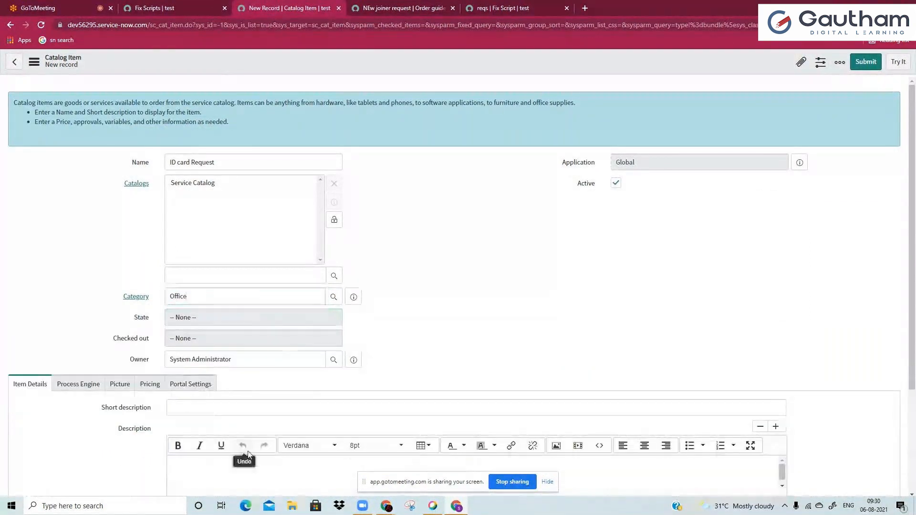
Copy the item's name into its short description as "ID card Request" and save the catalog item.
click(235, 157)
key(ctrl+a)
key(ctrl+c)
click(235, 408)
key(ctrl+v)
right_click(351, 72)
click(357, 72)
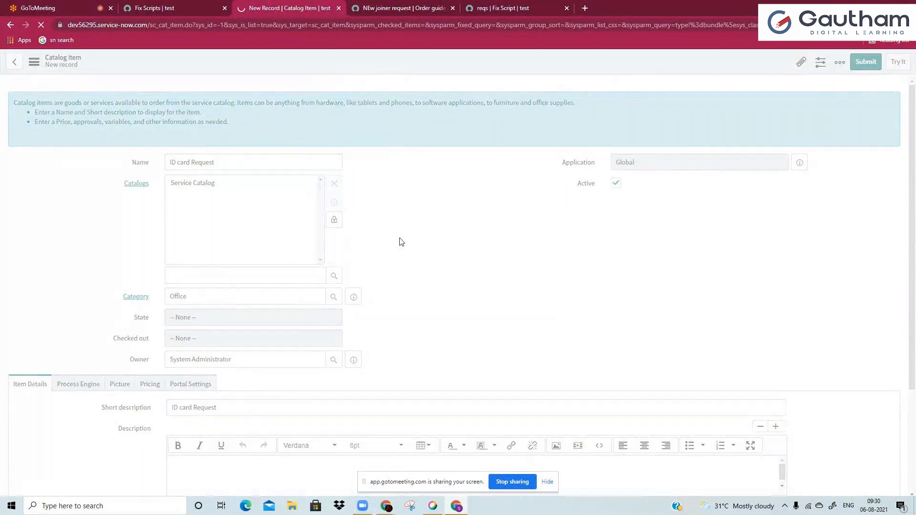
Start a new variable for the ID card Request catalog item and set its type to Multi Line Text.
scroll(402, 250, down, 2)
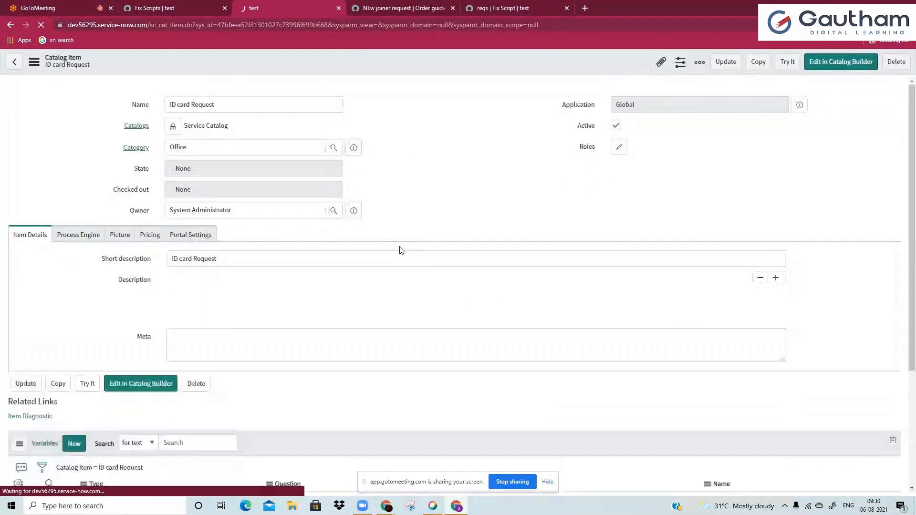
scroll(402, 250, down, 7)
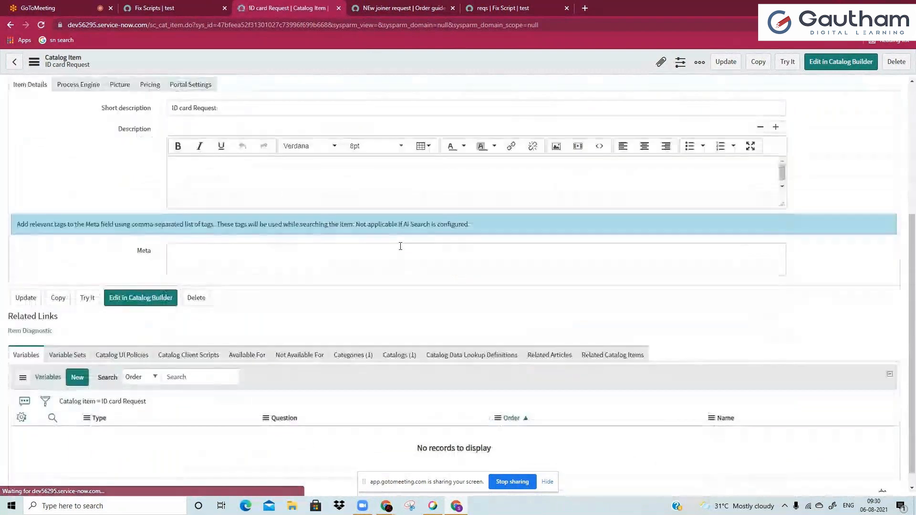
scroll(406, 237, down, 5)
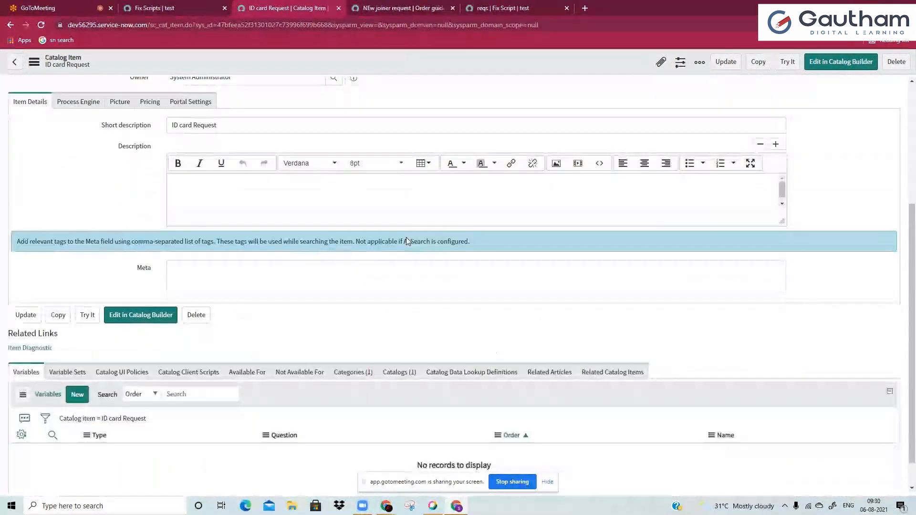
click(87, 361)
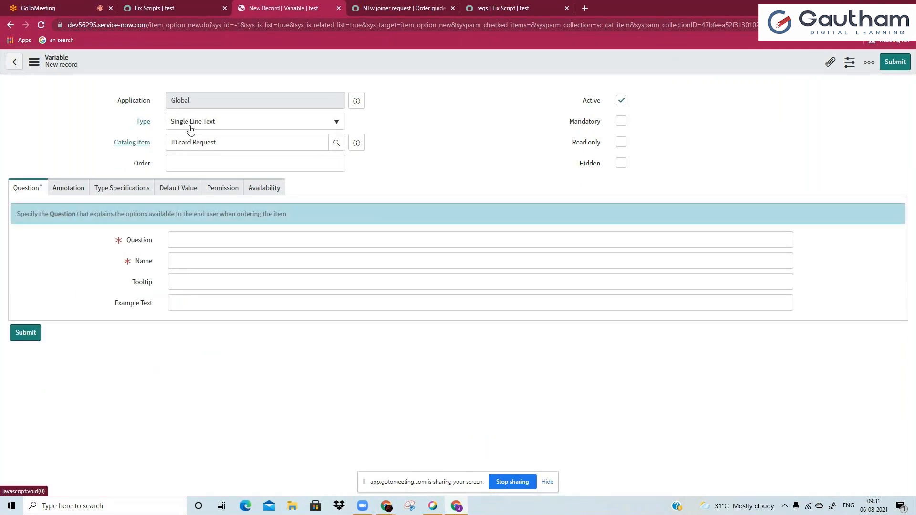
click(197, 123)
click(205, 160)
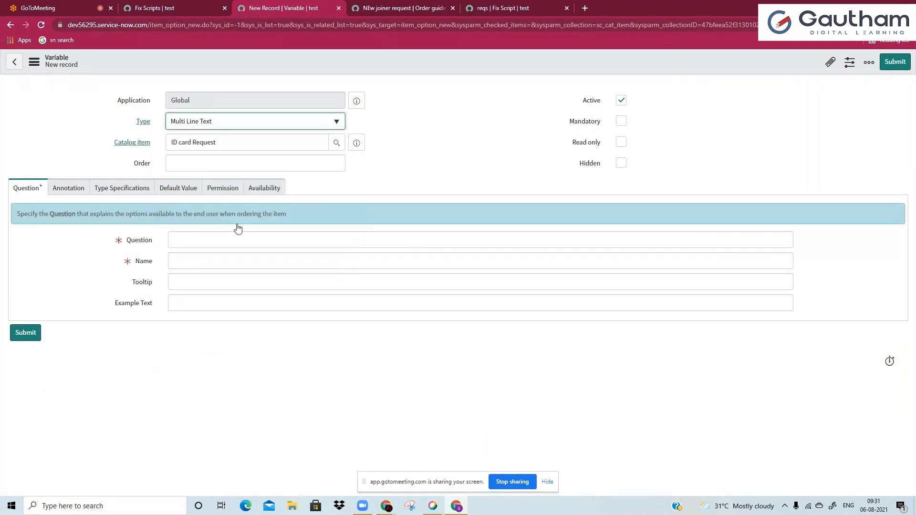
Enter the Multi Line Text variable's question, starting with "Any S".
click(242, 236)
text(Any S)
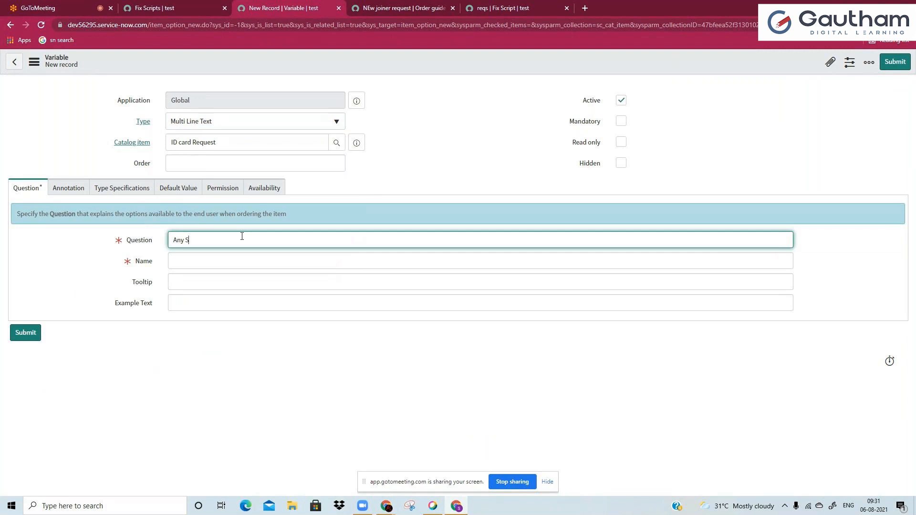
Complete the new variable's question as "Any Specific rfequirement to be Prinbted on your ID card" and set its name to id_card_spec.
text(pecific rfequirement to be Prinbted on your ID card)
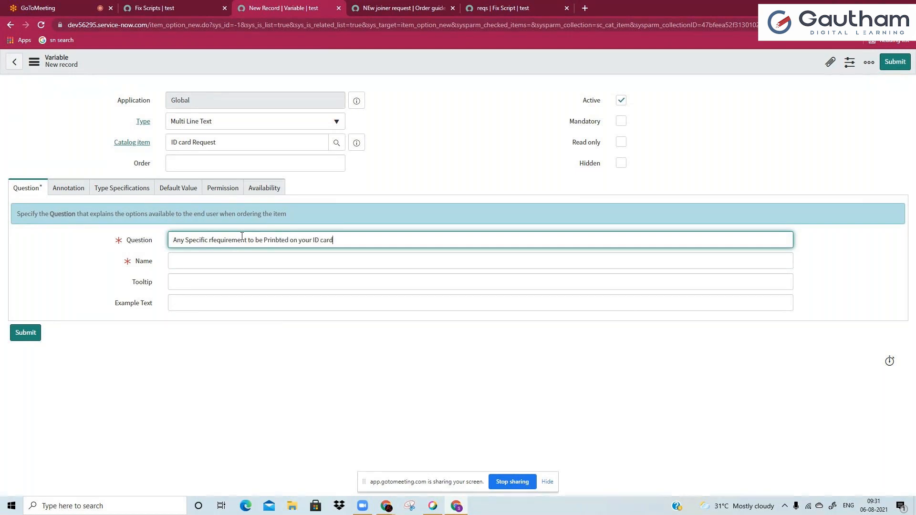
click(431, 175)
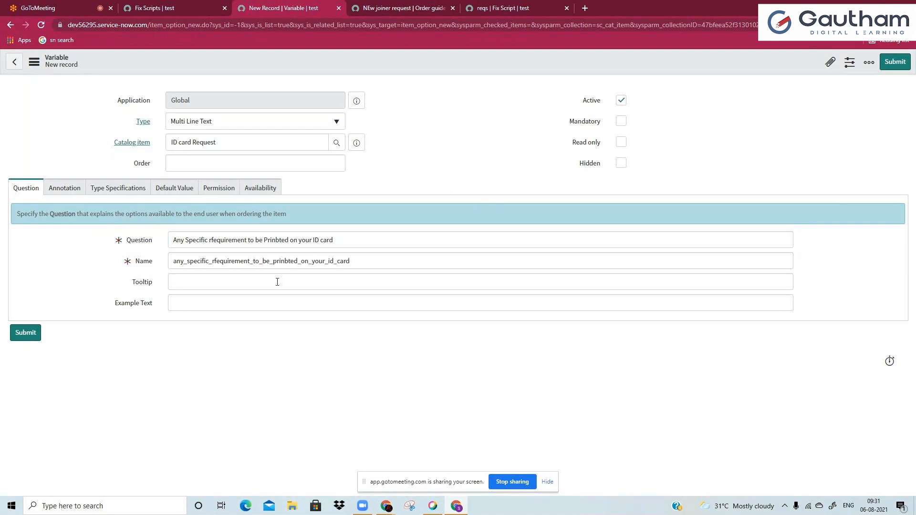
double_click(216, 264)
text(id)
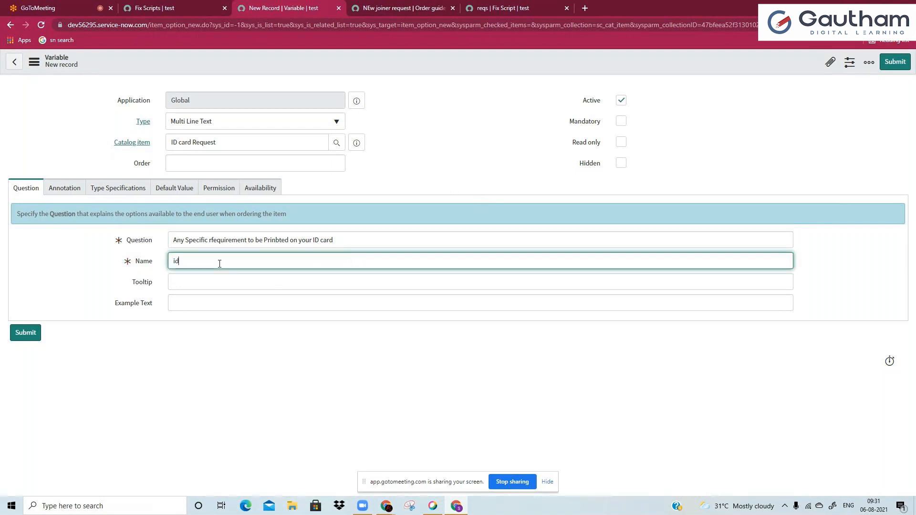
text(_card_spec)
Set the variable's order to 500, make it mandatory, and save the record while staying on the form.
click(339, 162)
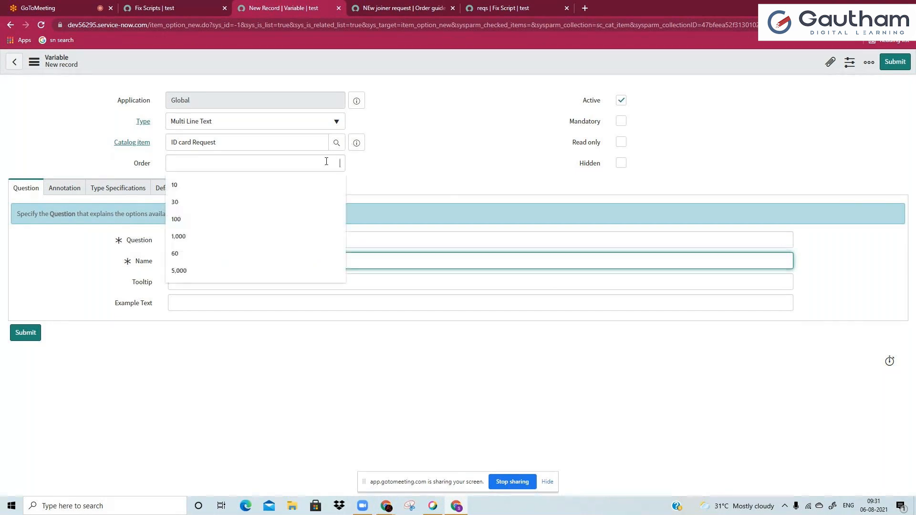
text(500)
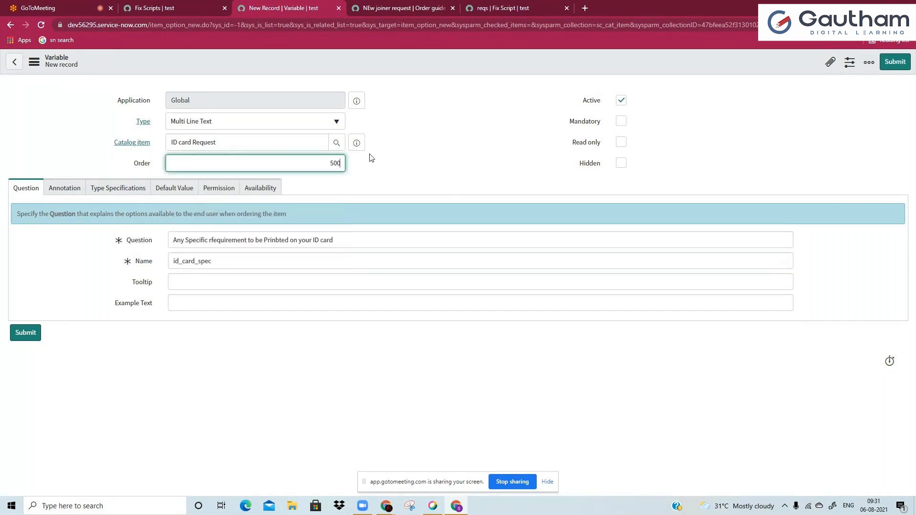
right_click(497, 64)
click(621, 121)
right_click(549, 67)
click(554, 74)
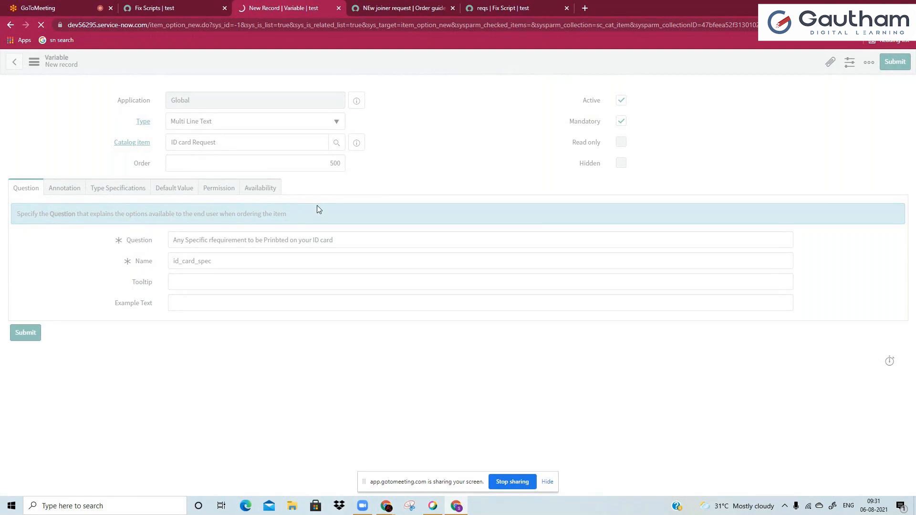
Replace the variable's question with "Id card picture" and its name with id_card_picture.
click(282, 257)
double_click(289, 257)
key(BackSpace)
click(296, 243)
key(ctrl+a)
key(BackSpace)
text(Id card)
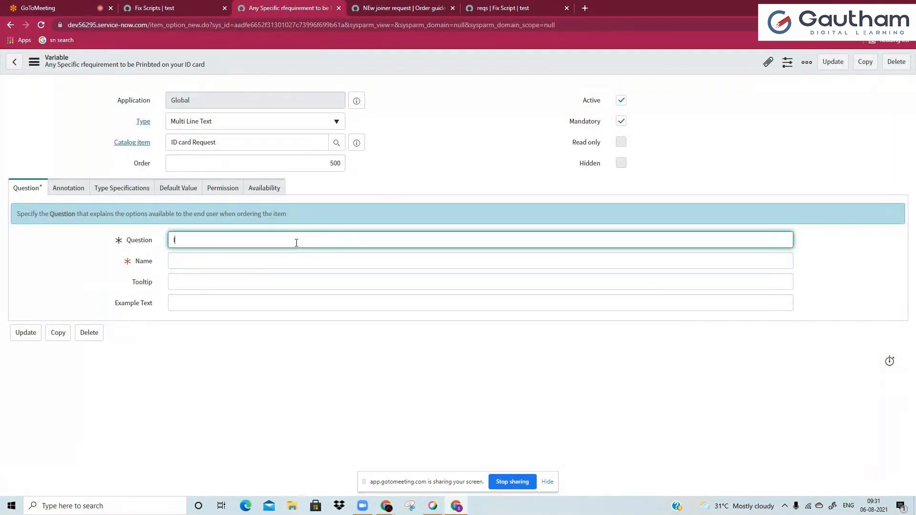
text( picture)
click(293, 258)
text(p)
key(BackSpace)
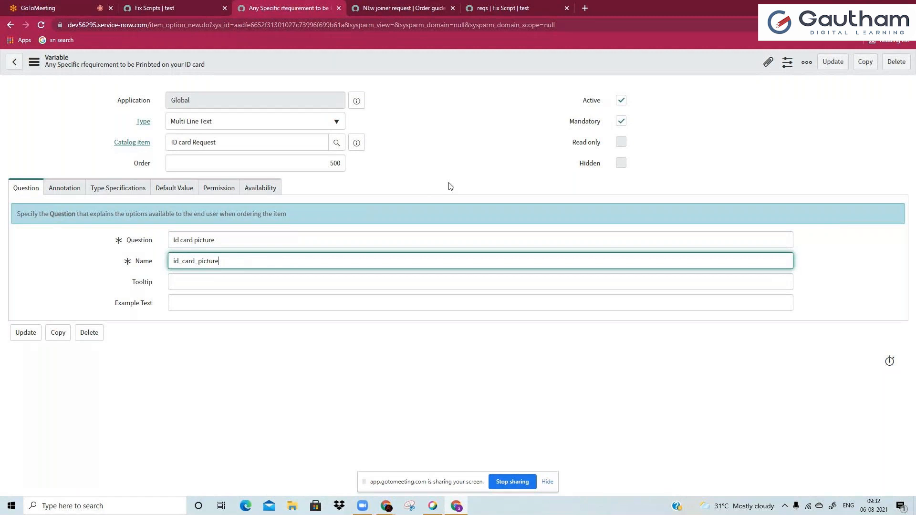
Make the variable non-mandatory with type Attachment, and save the record.
click(621, 121)
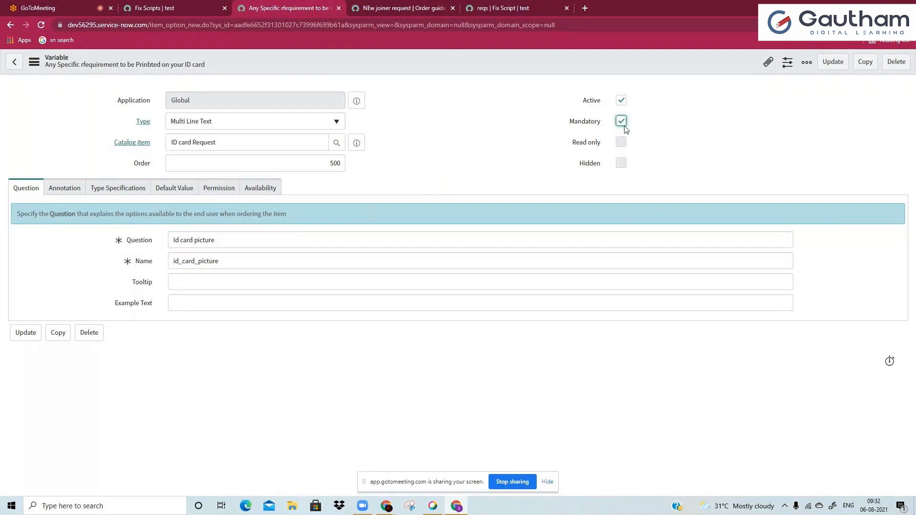
click(192, 125)
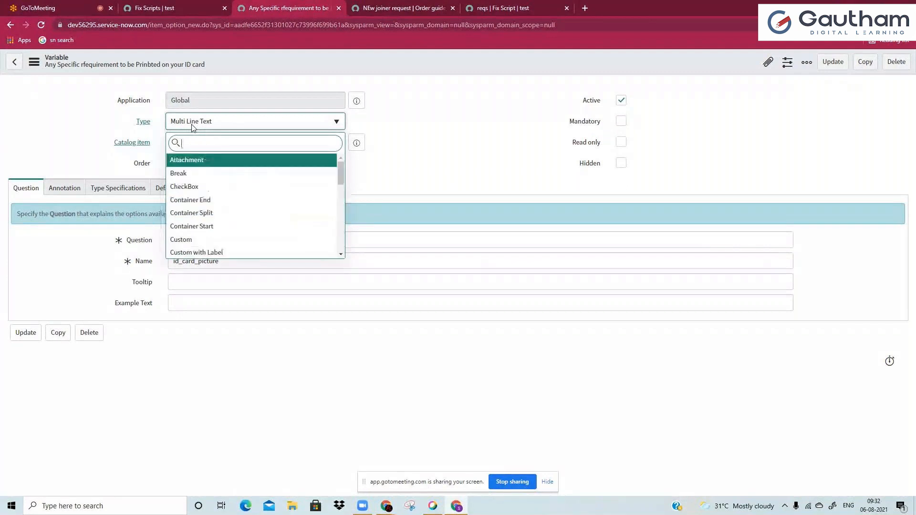
drag(341, 174, 347, 245)
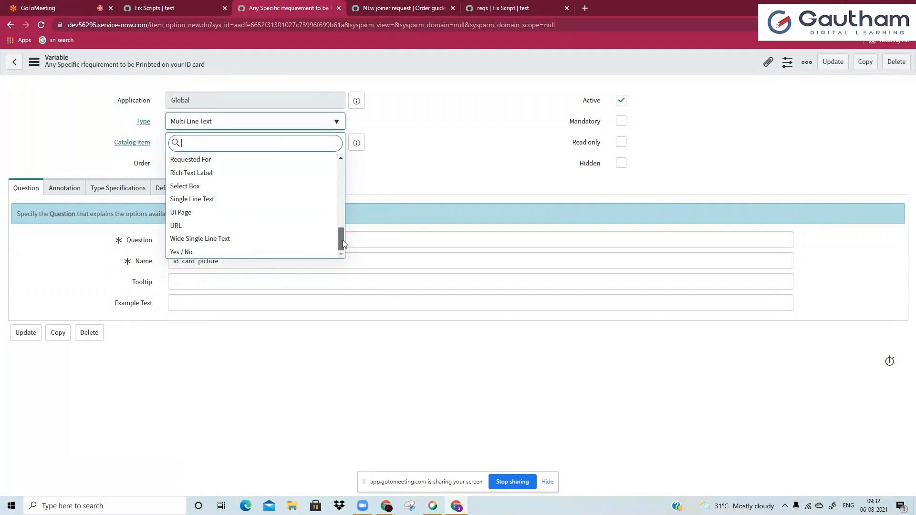
drag(343, 240, 355, 168)
click(299, 162)
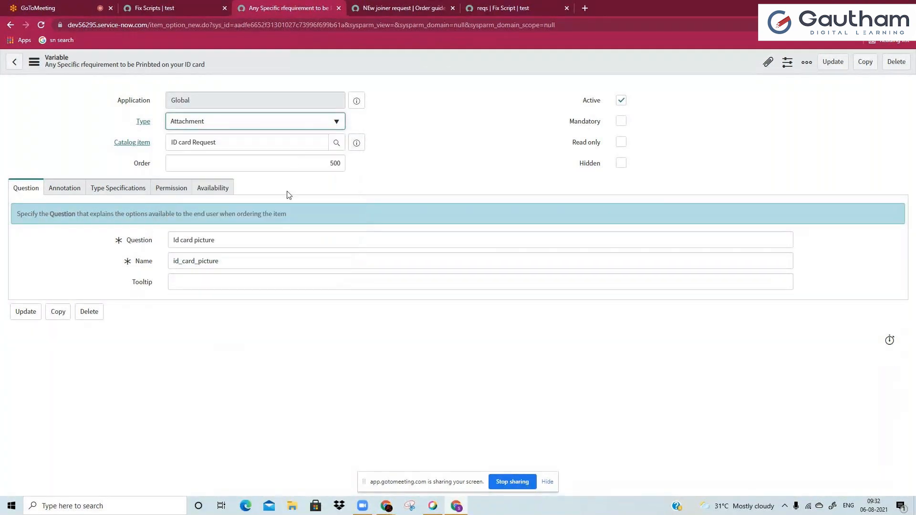
right_click(301, 58)
click(317, 60)
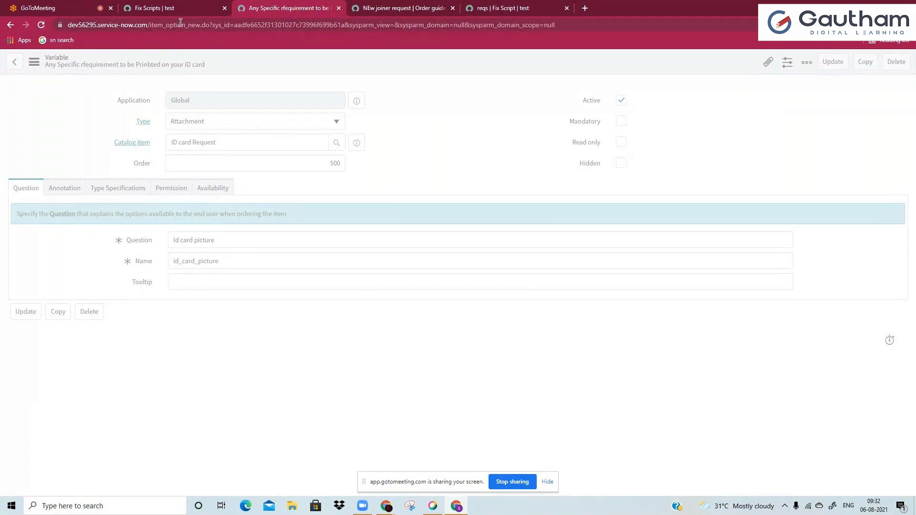
Duplicate the browser tab holding the variable record and work in the copy.
right_click(275, 4)
click(337, 73)
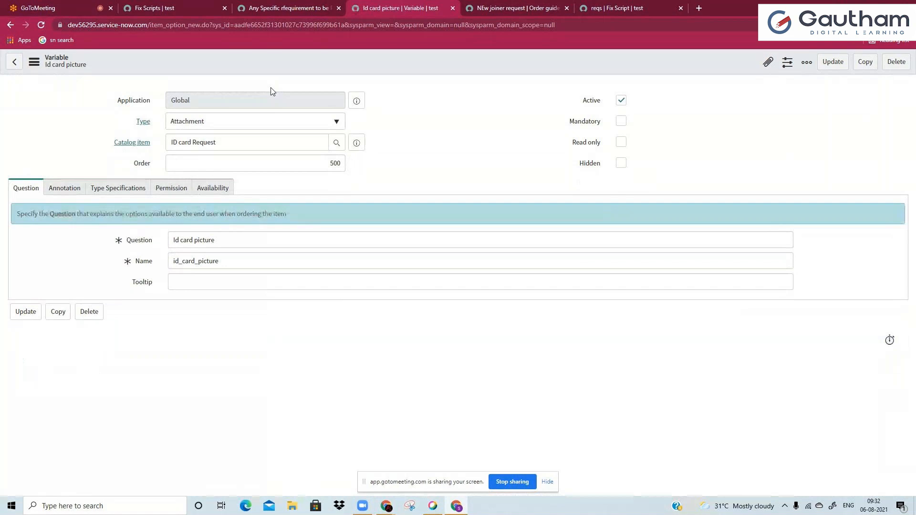
click(289, 8)
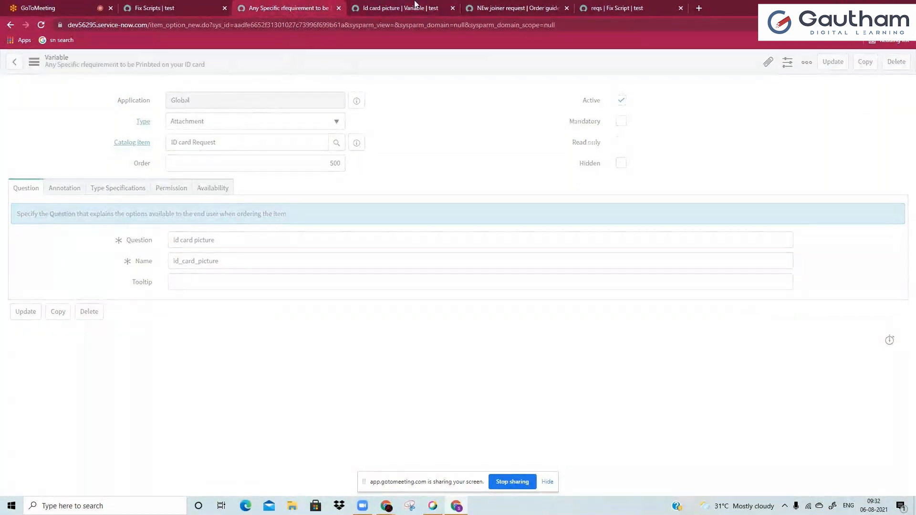
click(414, 7)
right_click(316, 59)
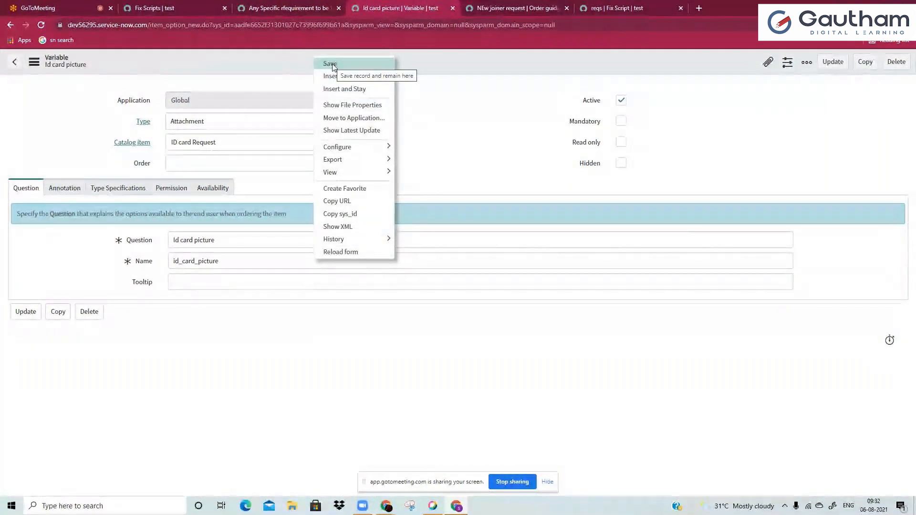
click(320, 7)
click(324, 20)
key(Return)
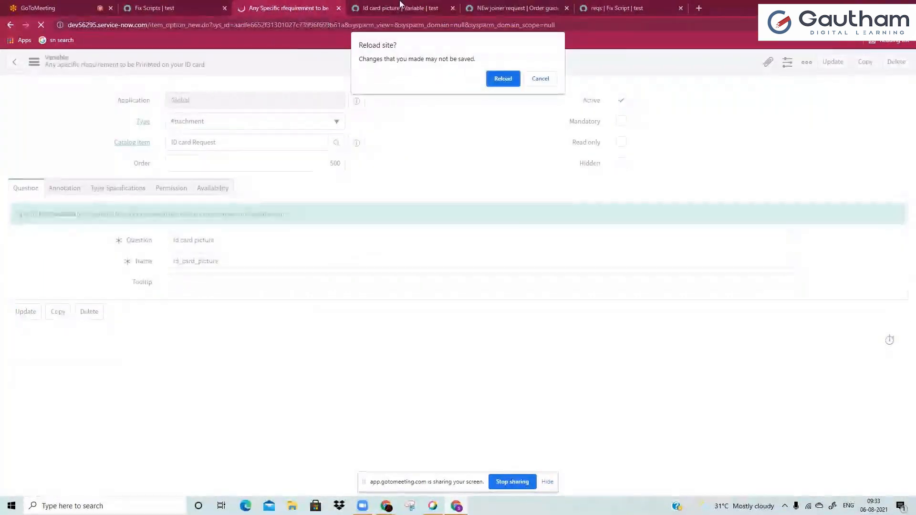
click(545, 83)
click(386, 8)
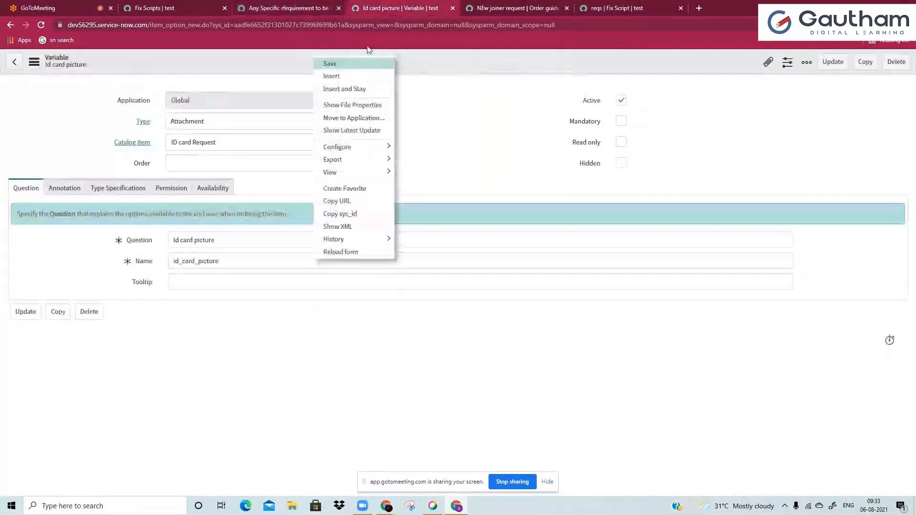
click(181, 65)
Set the order to 400 in the duplicated tab's variable form, checking the original tab's variable for comparison.
click(343, 163)
text(400)
click(281, 8)
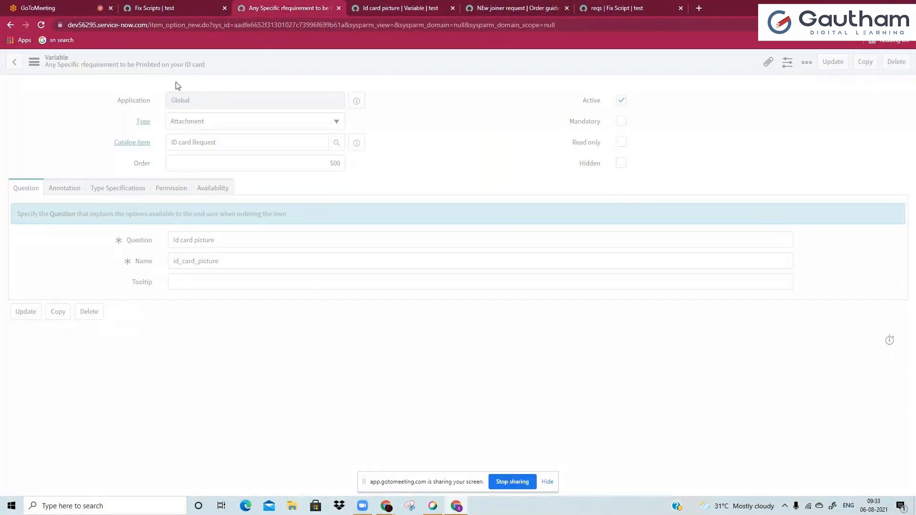
click(399, 8)
Change the question to "Details to be printed on ID card" and the name to id_card_details.
double_click(247, 240)
triple_click(247, 240)
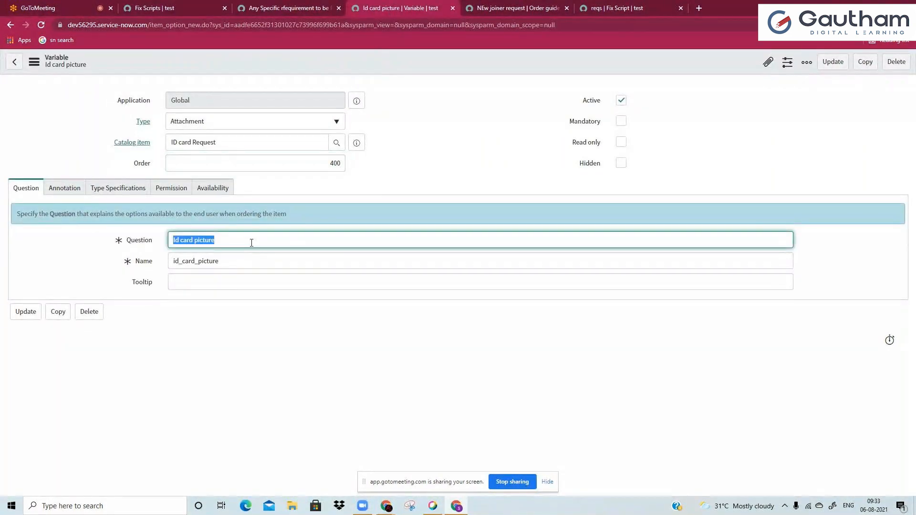
text(Details to be pri)
text(nted on ID card)
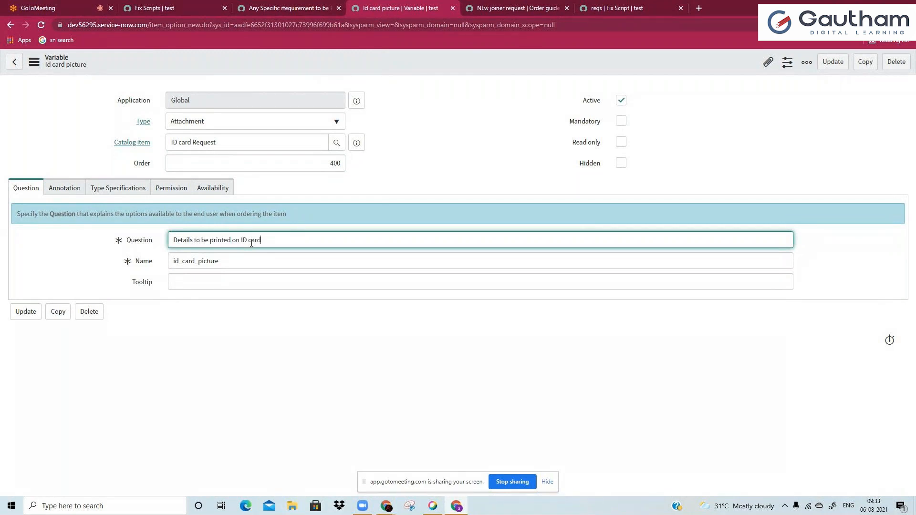
drag(199, 261, 249, 261)
text(details)
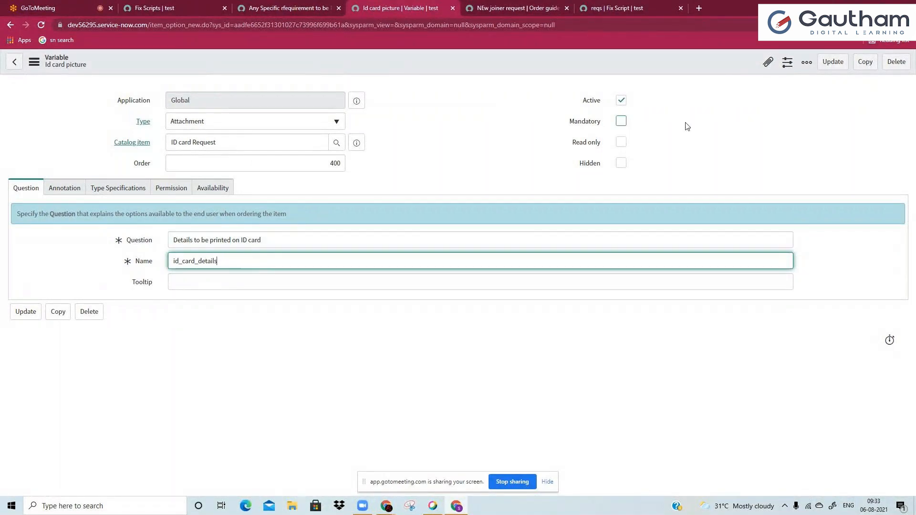
Make the ID card details variable mandatory and insert it as a new record, staying on its form.
click(621, 121)
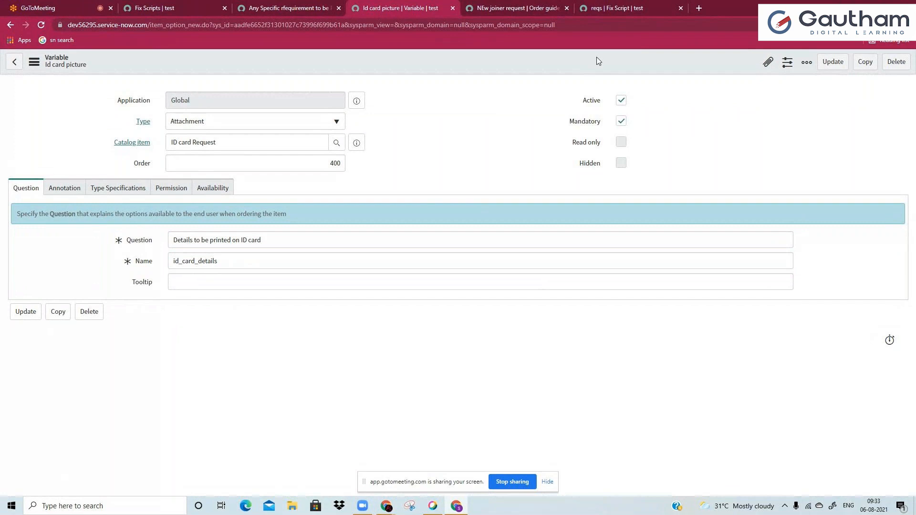
right_click(597, 58)
click(612, 66)
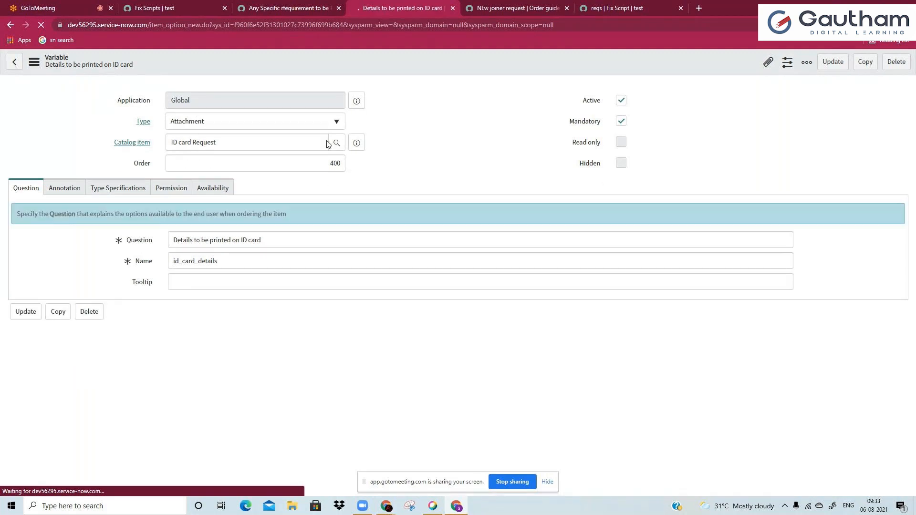
Change the ID card details variable's type to Multi Line Text and save the record.
click(320, 125)
text(mul)
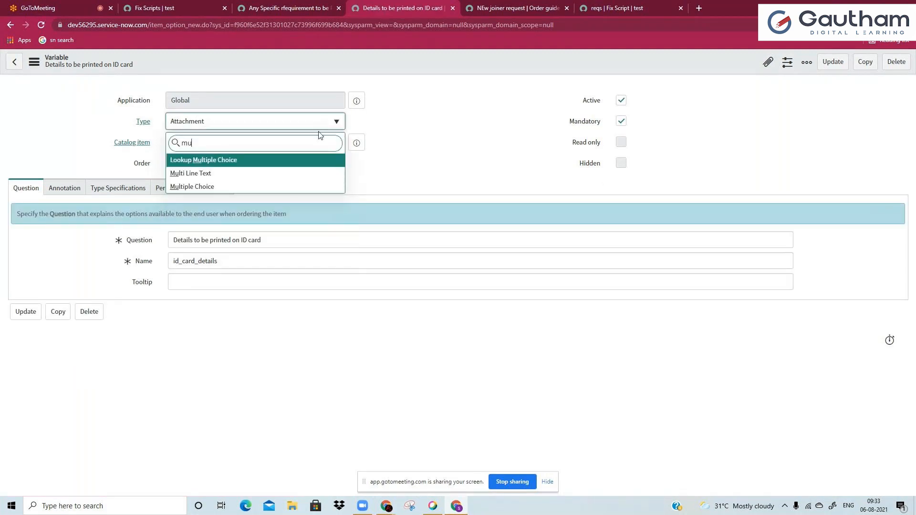
click(306, 174)
right_click(394, 64)
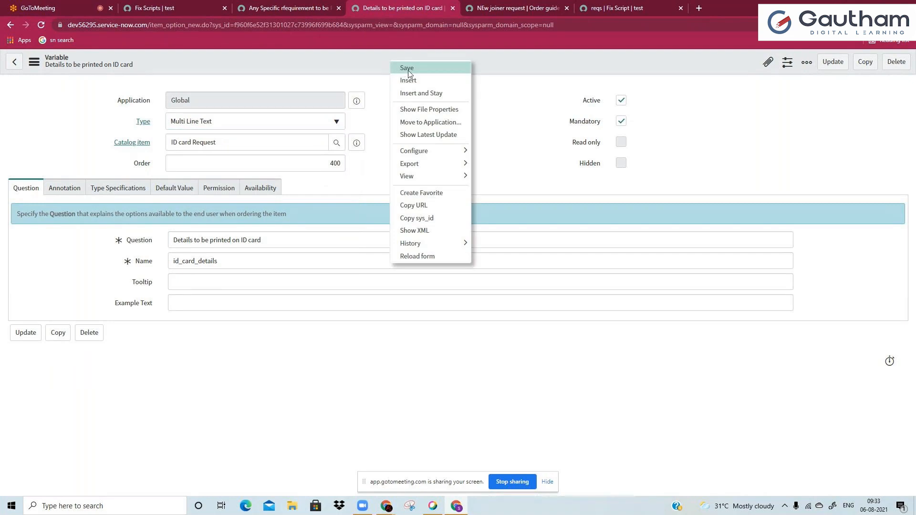
click(403, 70)
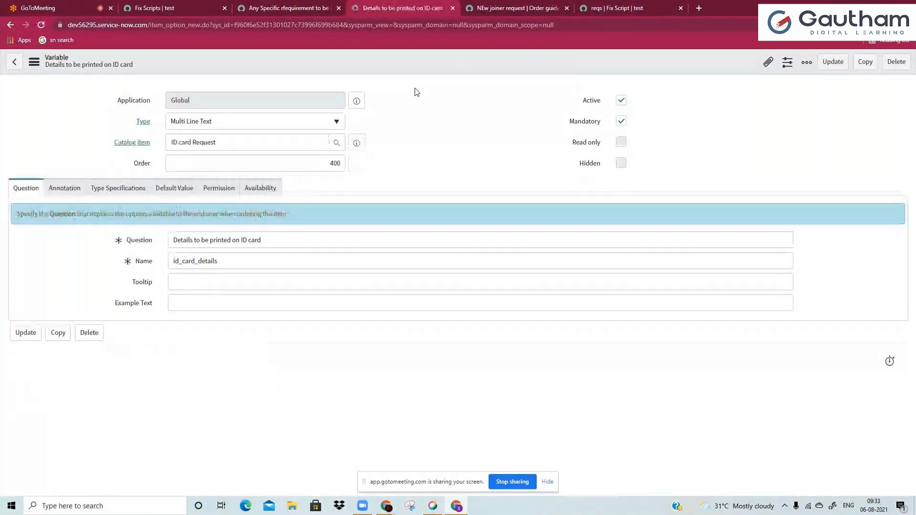
Search Google in a new browser tab for "servinow chrom p[lugin extension" and view the SN Utils store page, returning to the results.
click(699, 8)
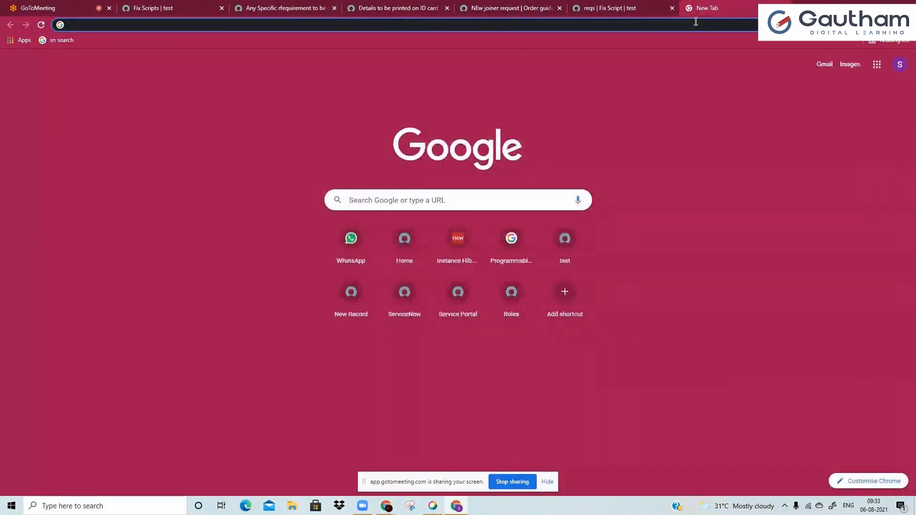
text(servoce)
key(BackSpace)
key(BackSpace)
key(BackSpace)
text(ino)
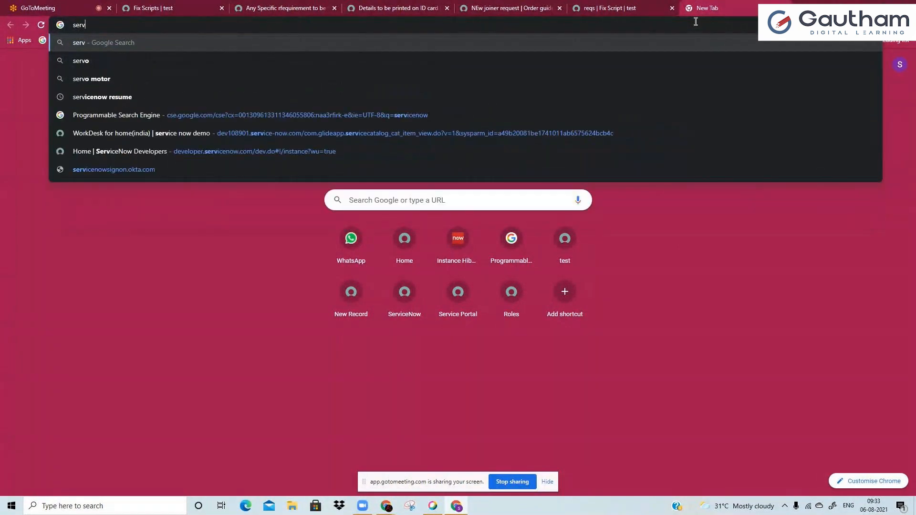
text(w c)
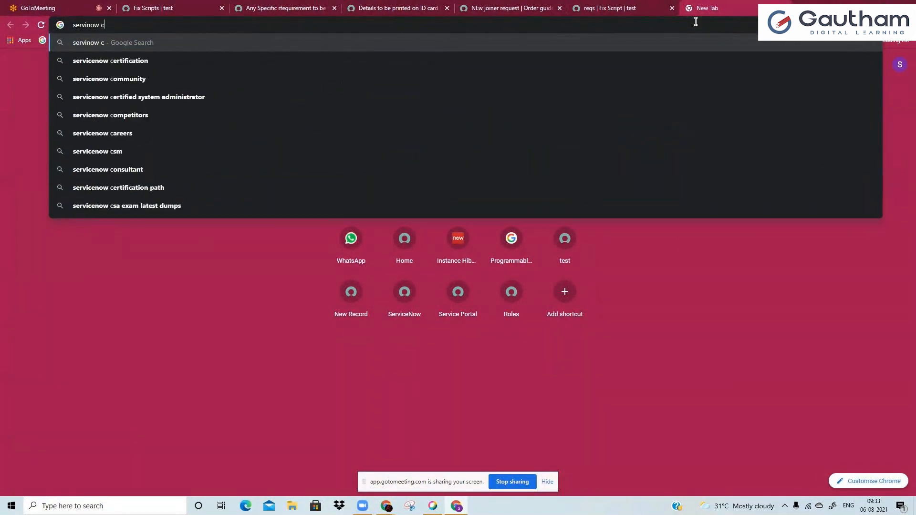
text(hrom p[lugin)
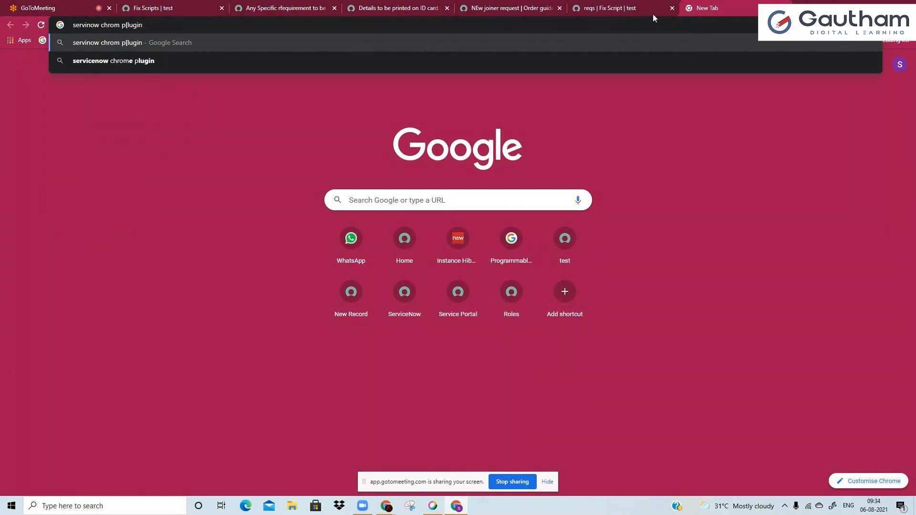
text( extension)
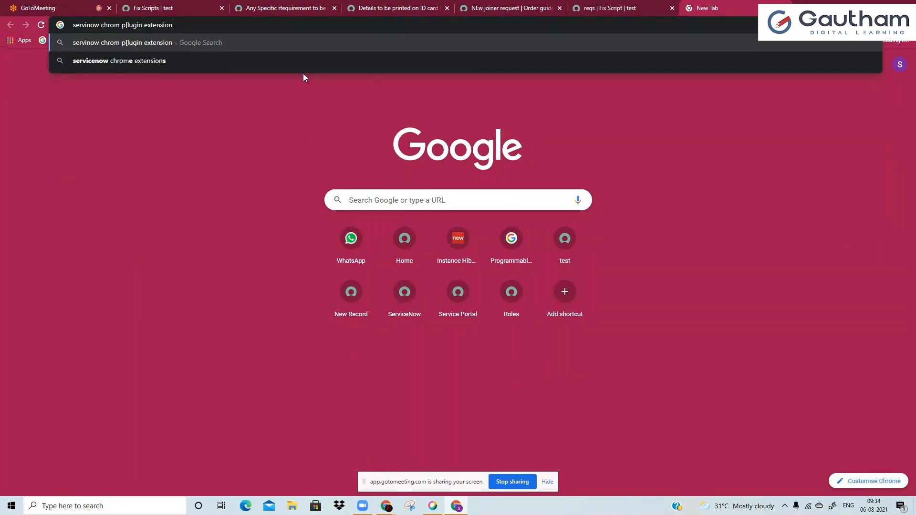
key(Return)
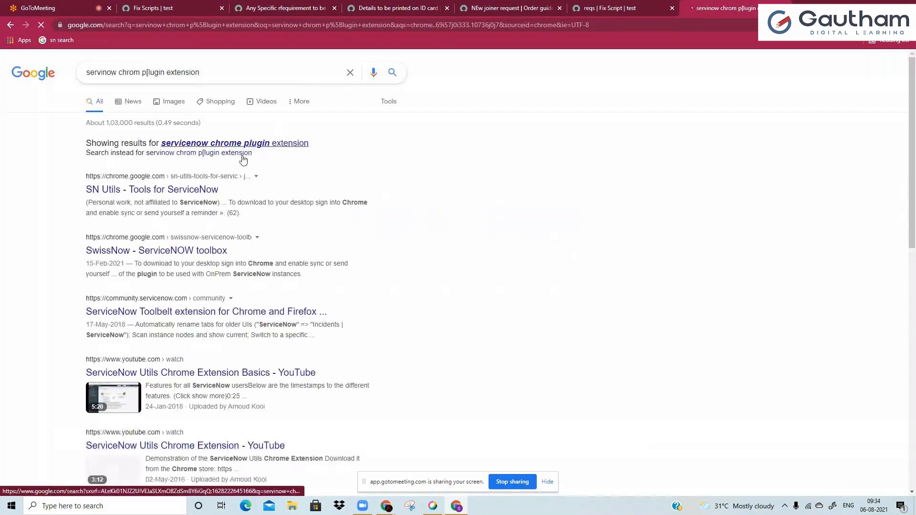
click(215, 189)
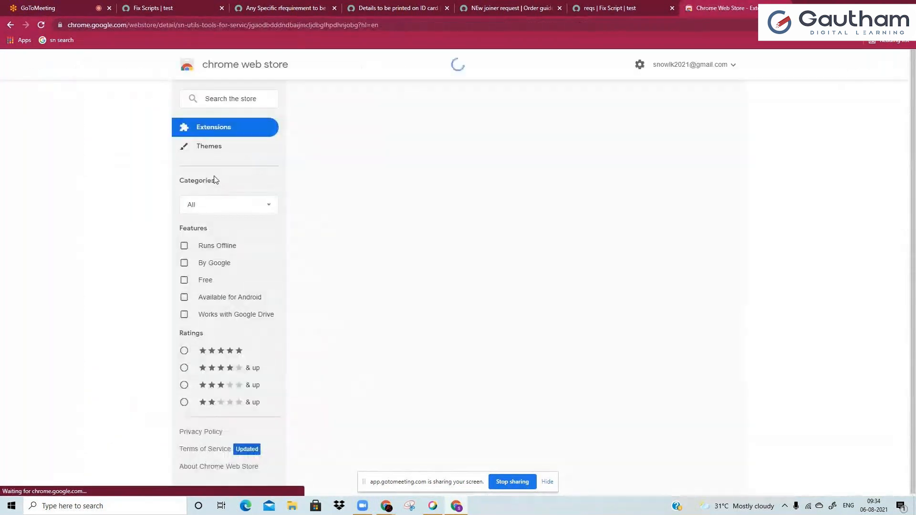
click(10, 24)
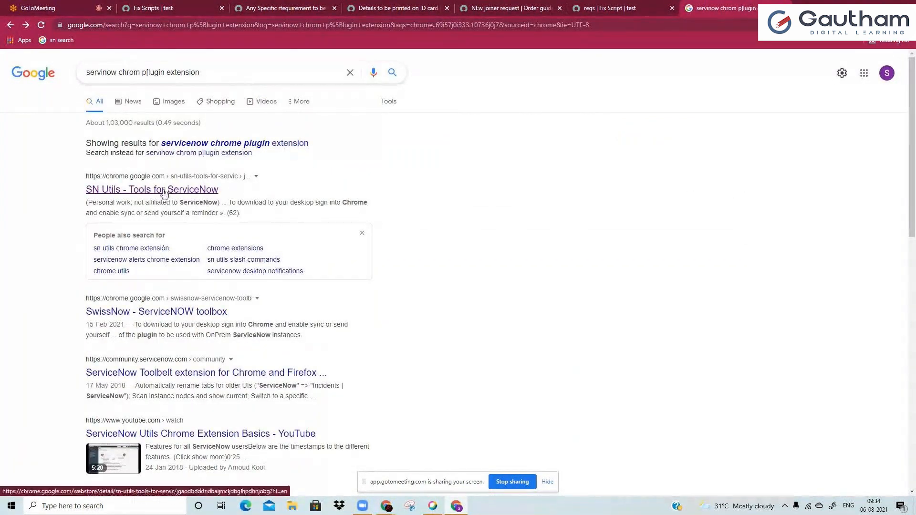
Install the SN Utils - Tools for ServiceNow extension from its Chrome Web Store page and check its welcome page.
click(119, 190)
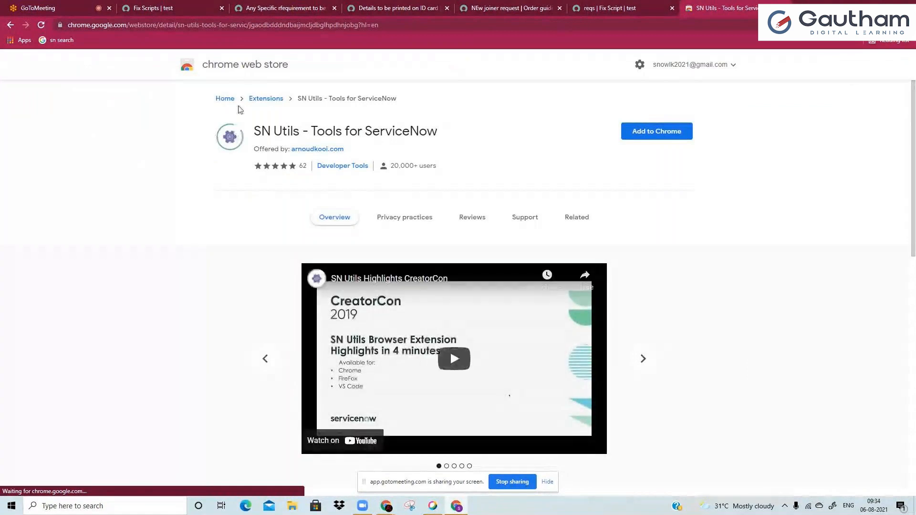
click(639, 132)
click(461, 102)
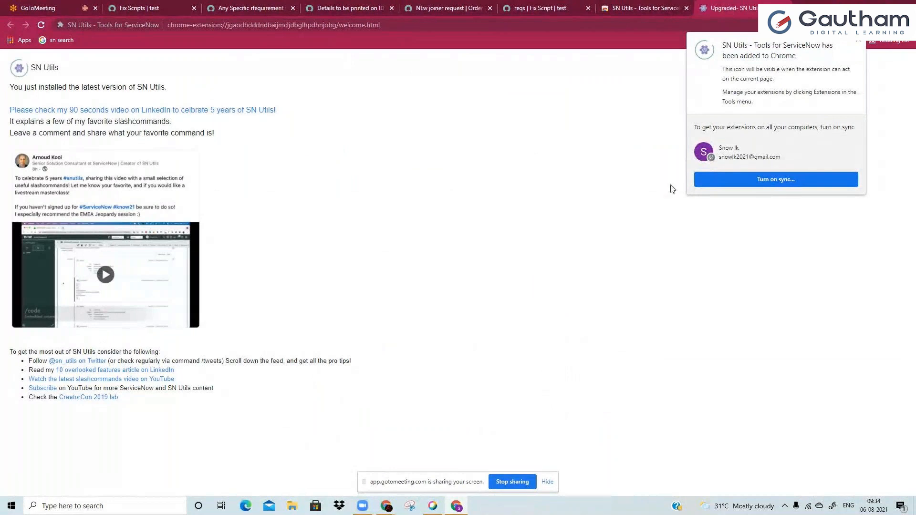
click(858, 44)
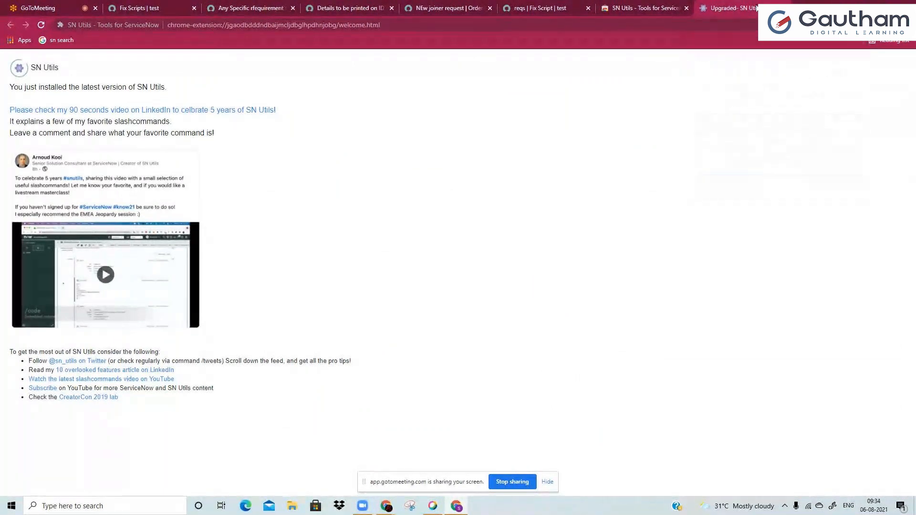
key(ctrl+shift+Tab)
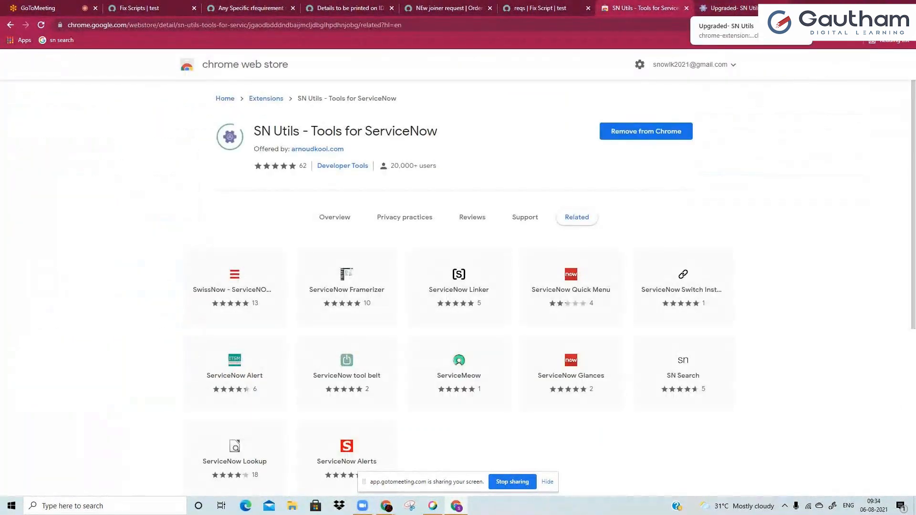
click(728, 8)
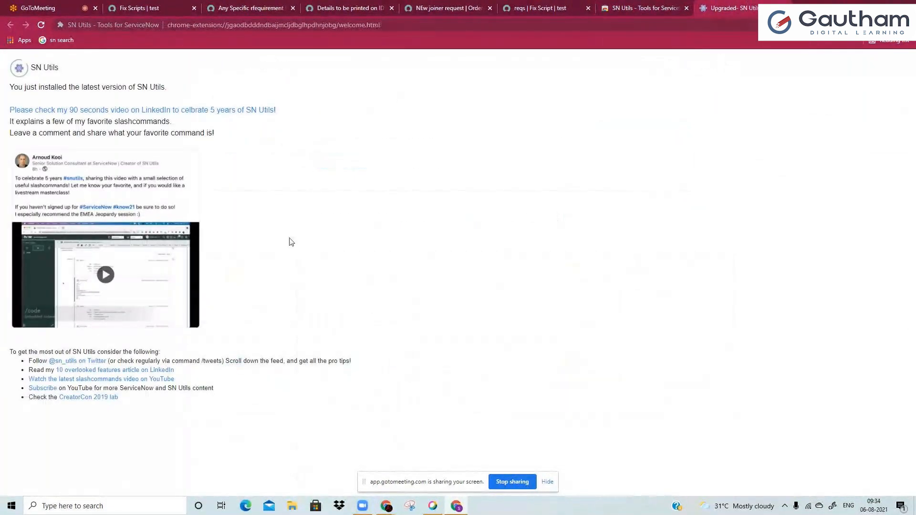
click(644, 8)
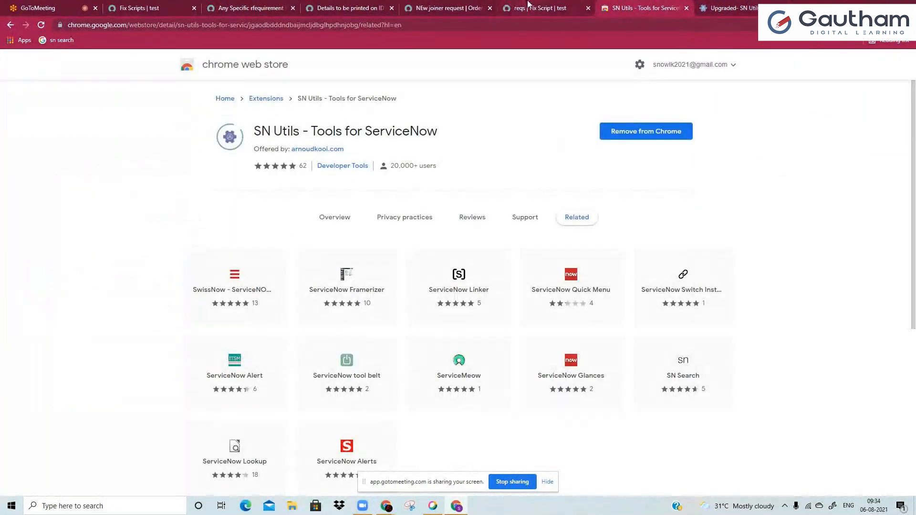
Return to the ID card details variable form and reload it so the new extension takes effect.
click(444, 7)
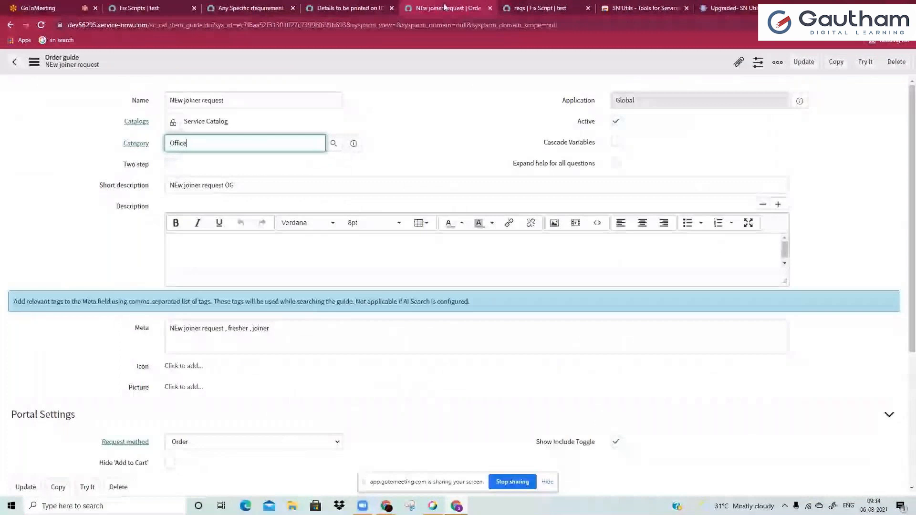
click(351, 8)
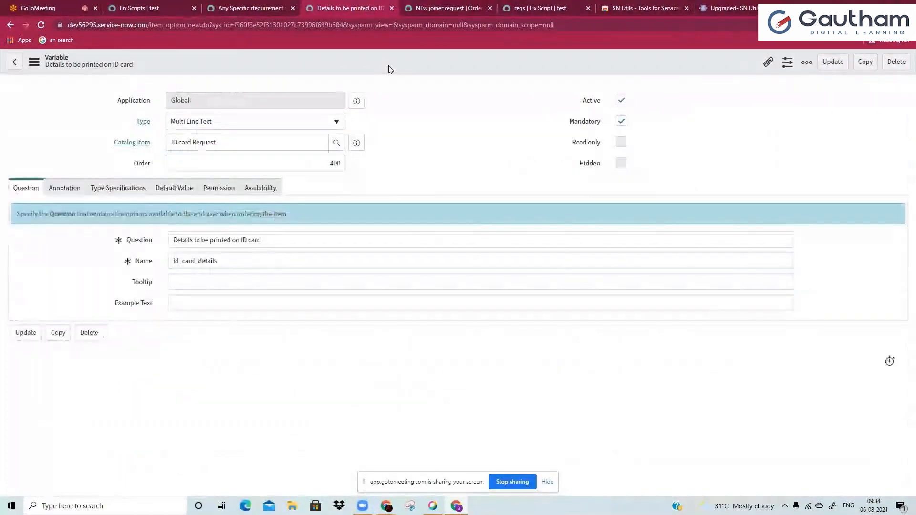
click(380, 28)
key(Return)
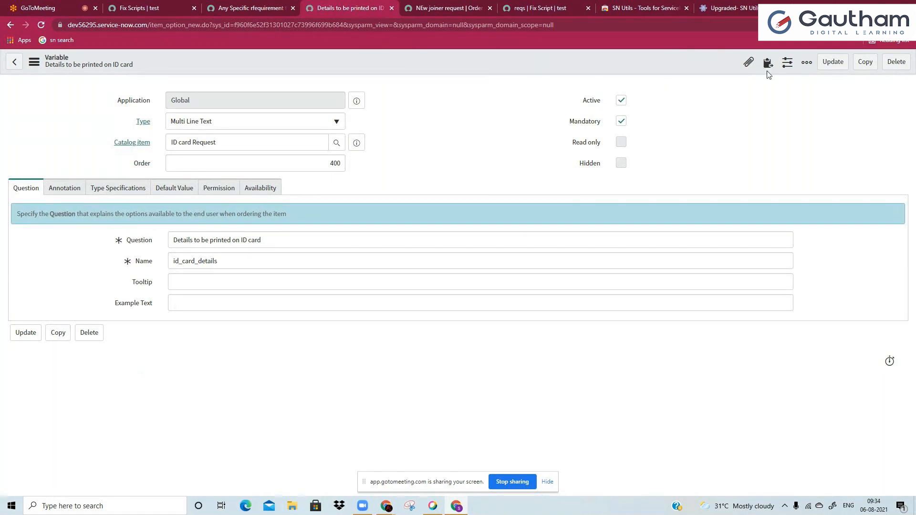
key(ctrl+shift+Tab)
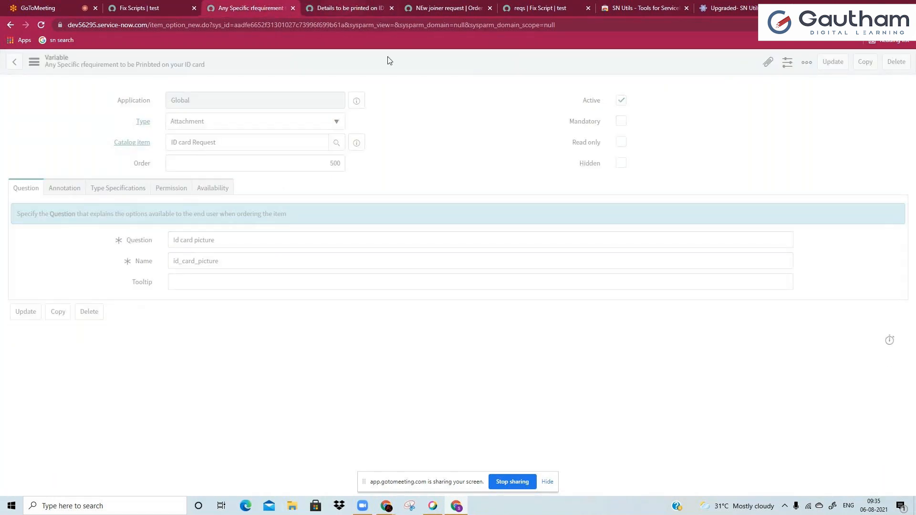
click(306, 14)
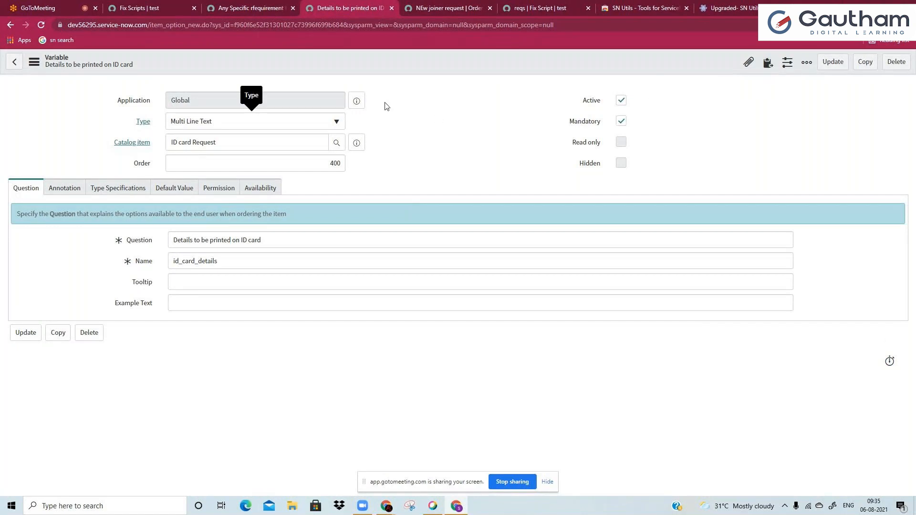
Change the question to "Details to be printed on ID card...." and save the variable record.
click(295, 238)
text(....)
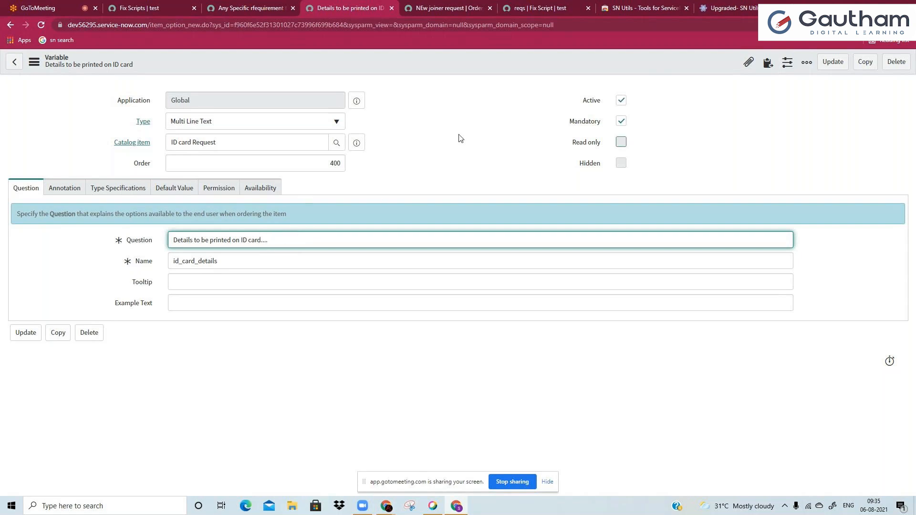
click(459, 137)
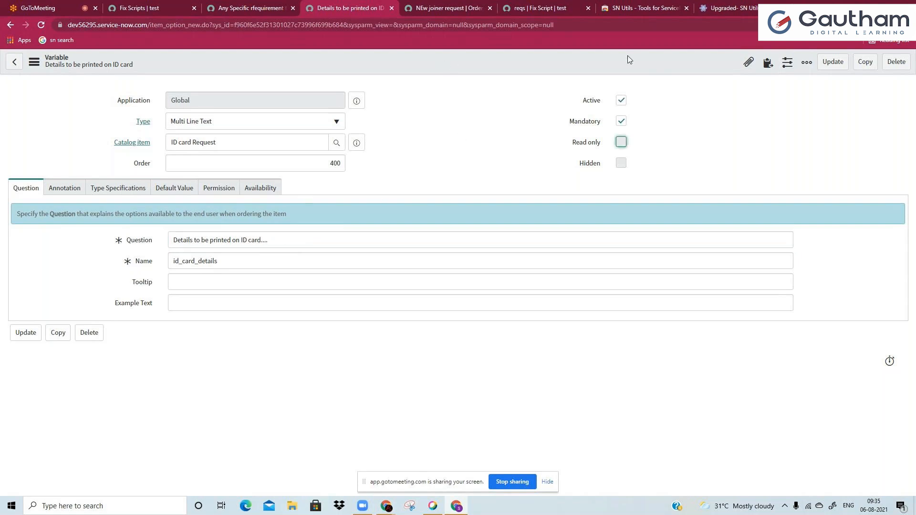
right_click(564, 63)
click(448, 142)
key(F5)
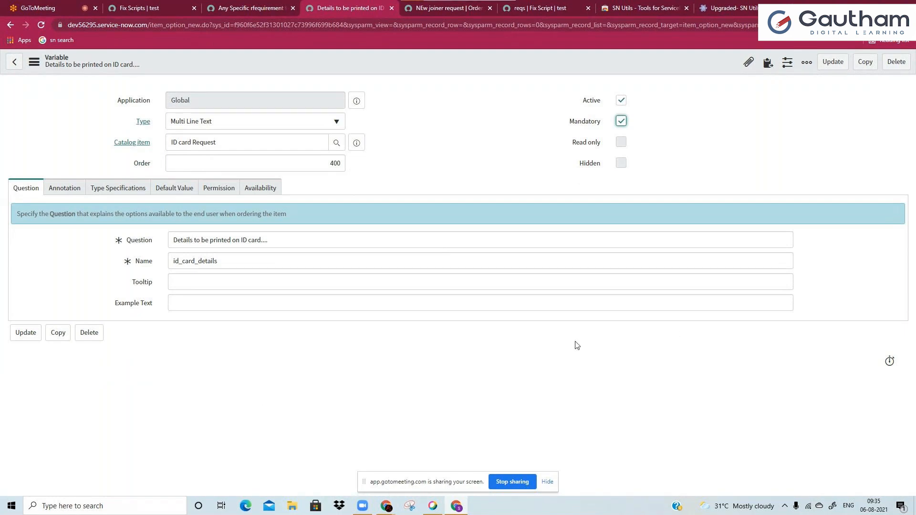
Capture a screen snip of the variable form's type, catalog item and order fields, and preview it in Snip & Sketch.
key(super+shift+s)
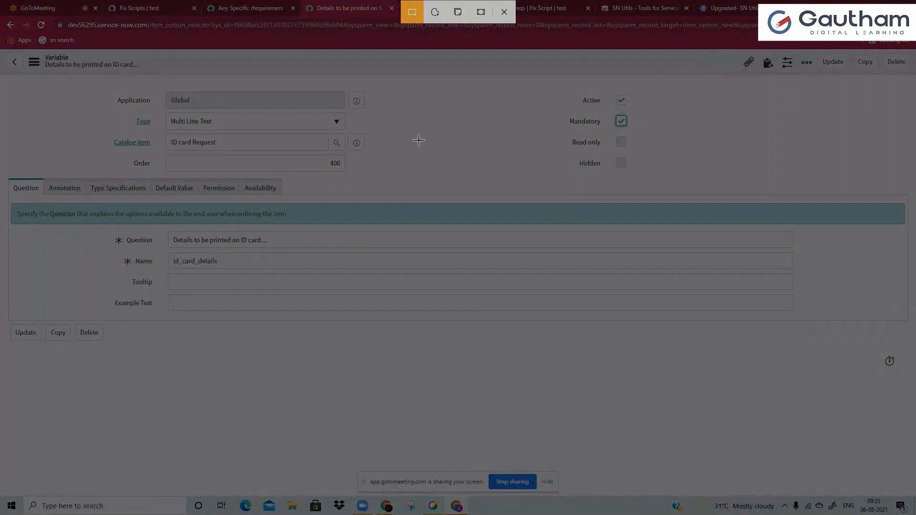
drag(71, 67, 344, 222)
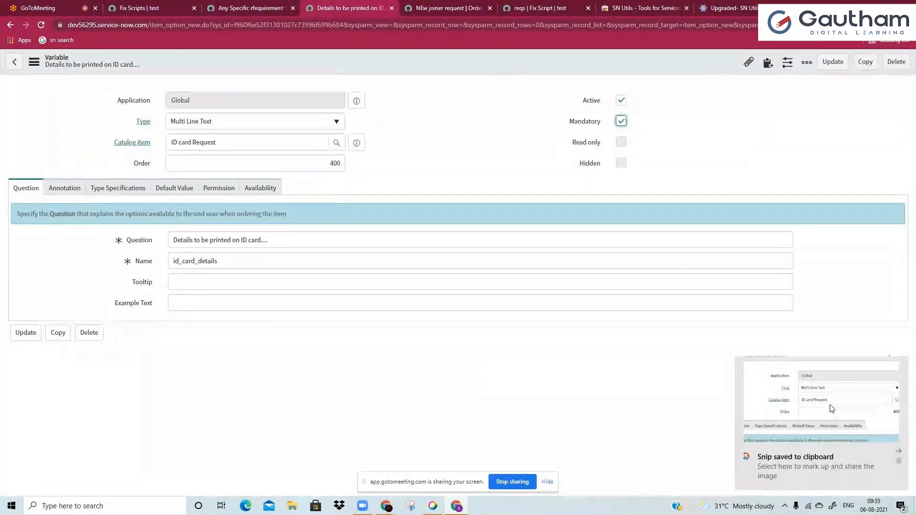
click(830, 408)
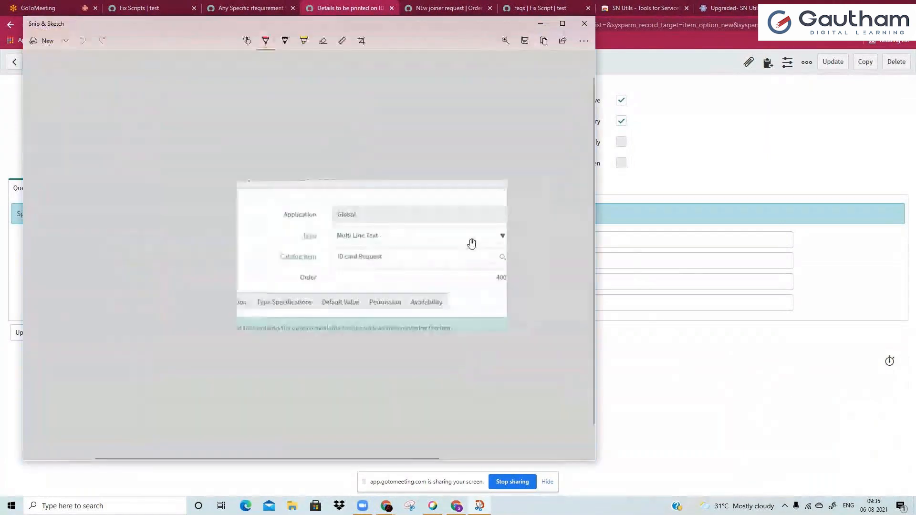
click(785, 120)
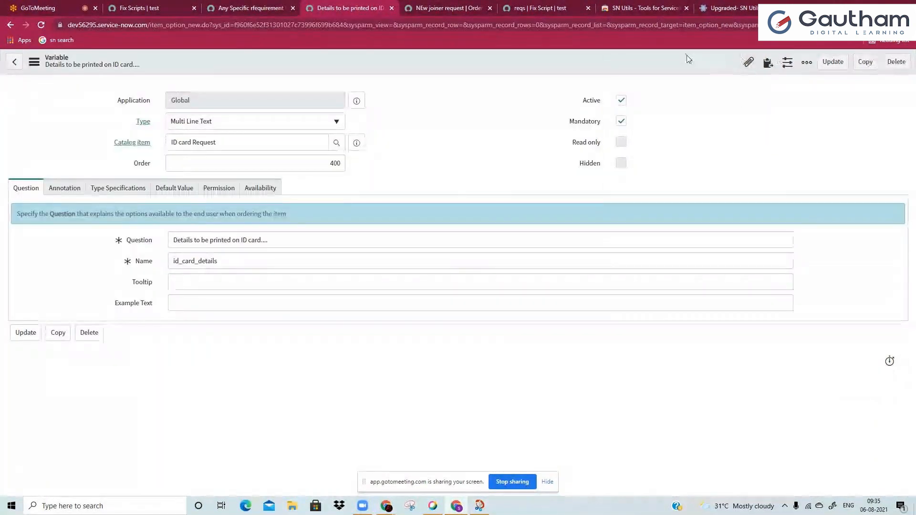
Reload the variable form, paste the captured image as an attachment and save its file name as testt.
key(F5)
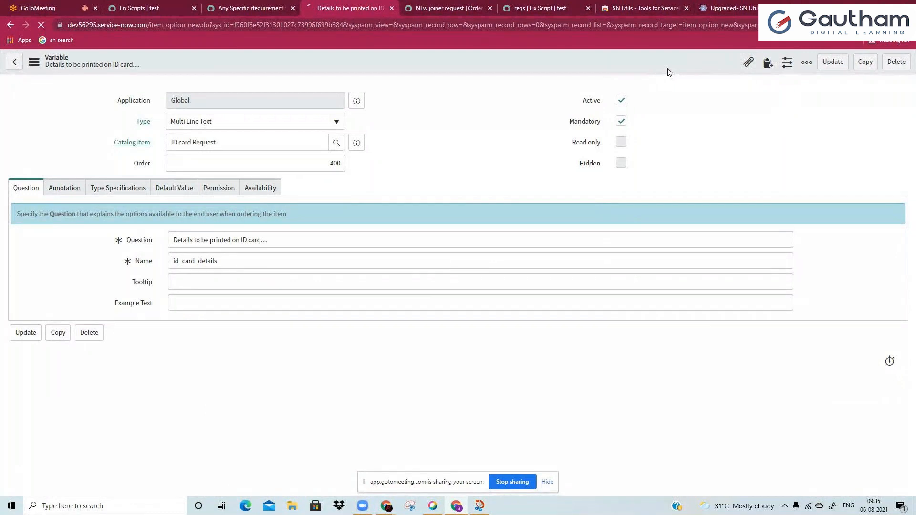
key(ctrl+v)
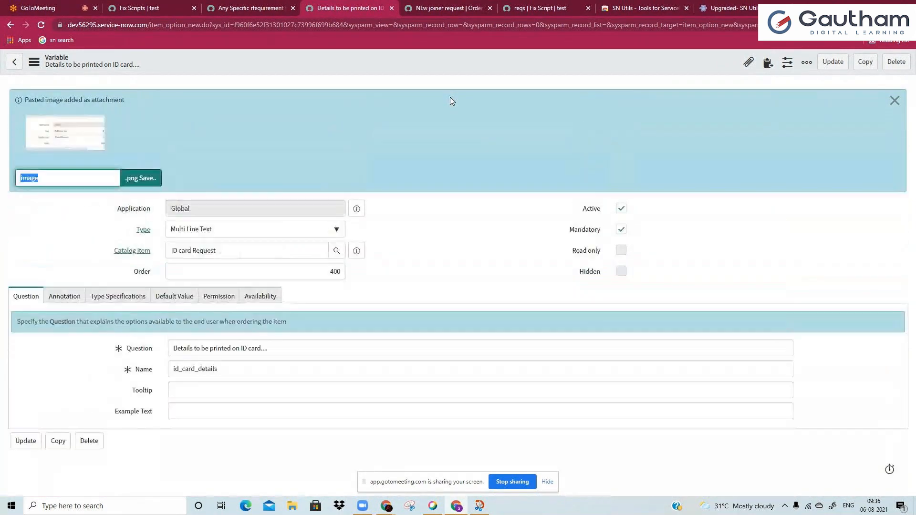
text(testt)
click(146, 180)
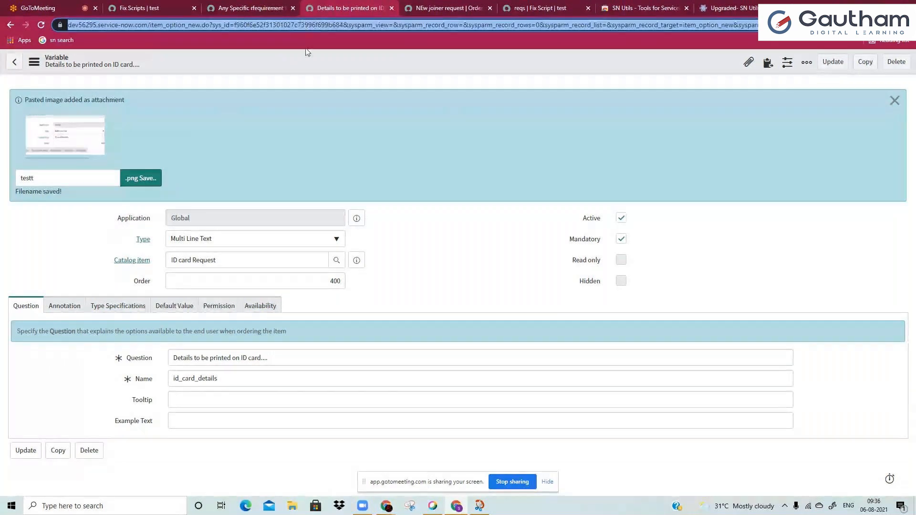
click(152, 189)
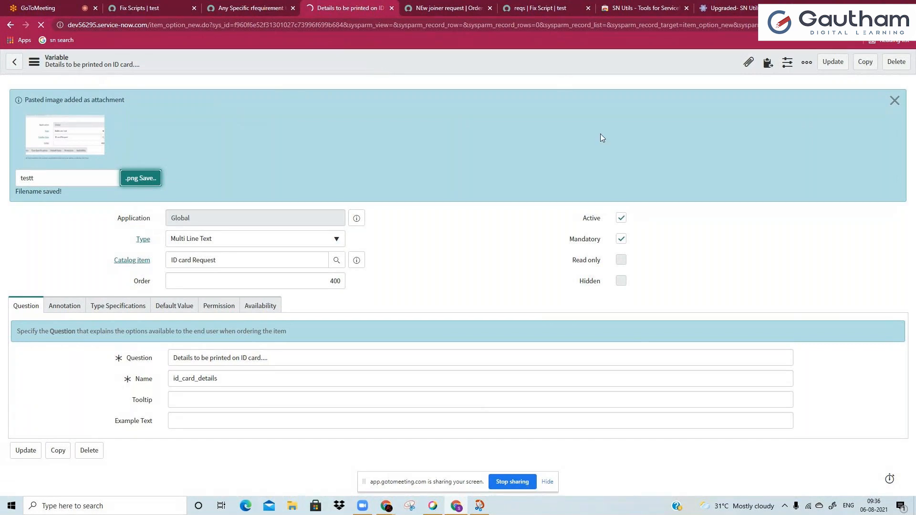
Remove the image.png and testt.png attachments from the ID card details variable.
click(704, 6)
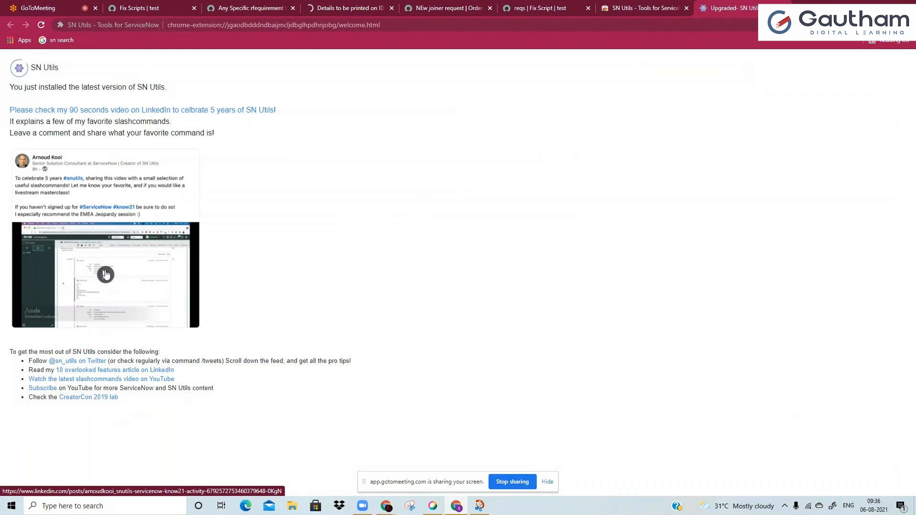
click(361, 6)
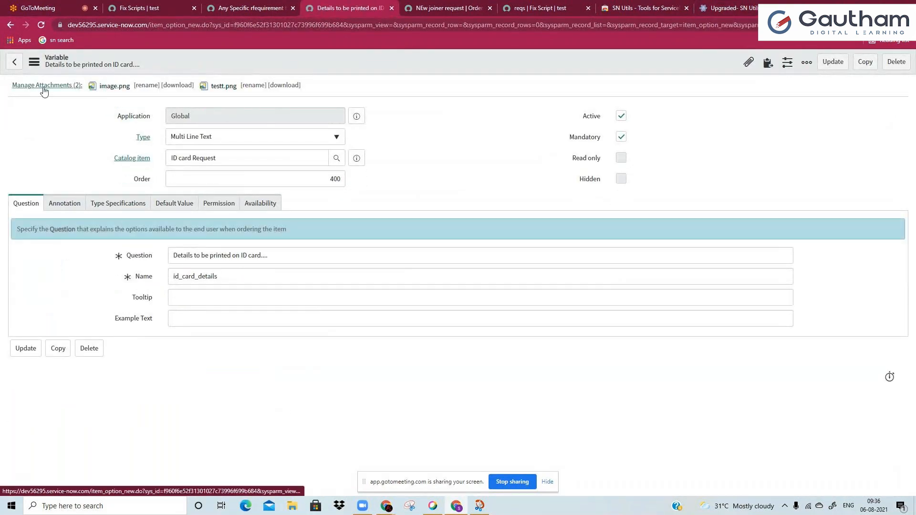
click(60, 91)
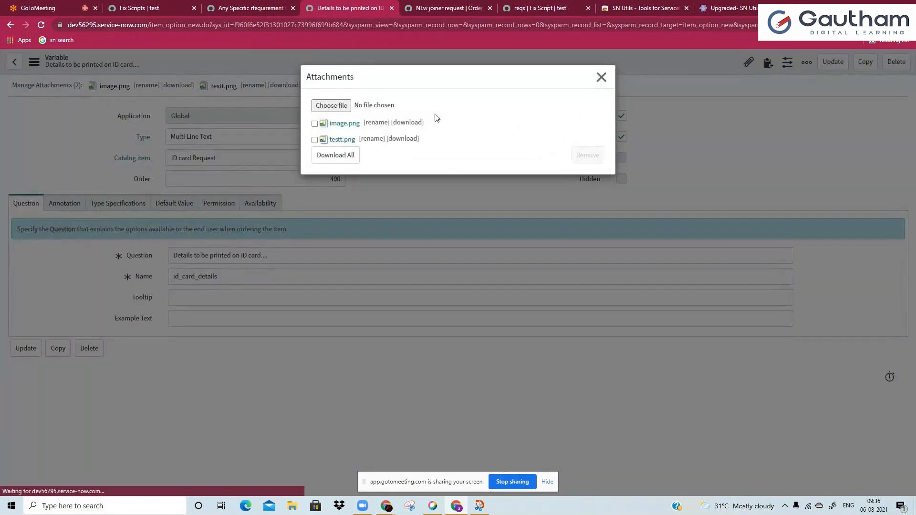
click(315, 124)
click(315, 140)
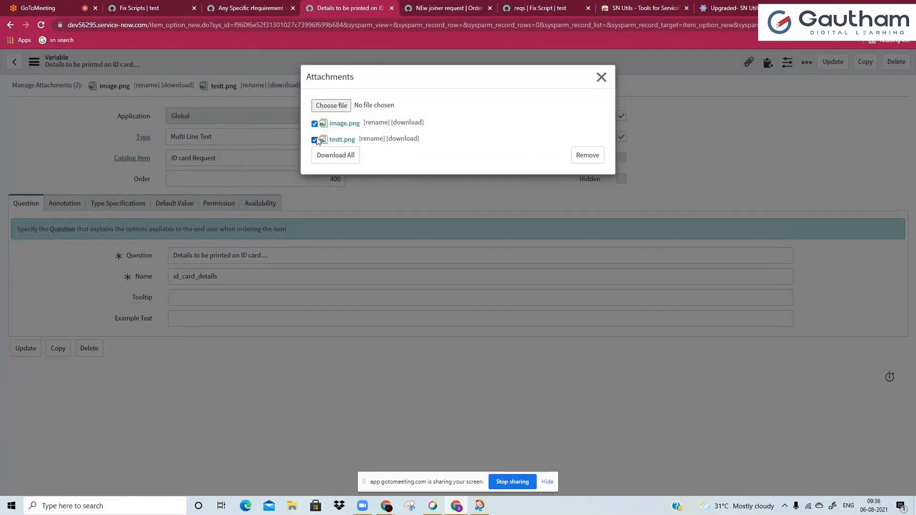
click(587, 155)
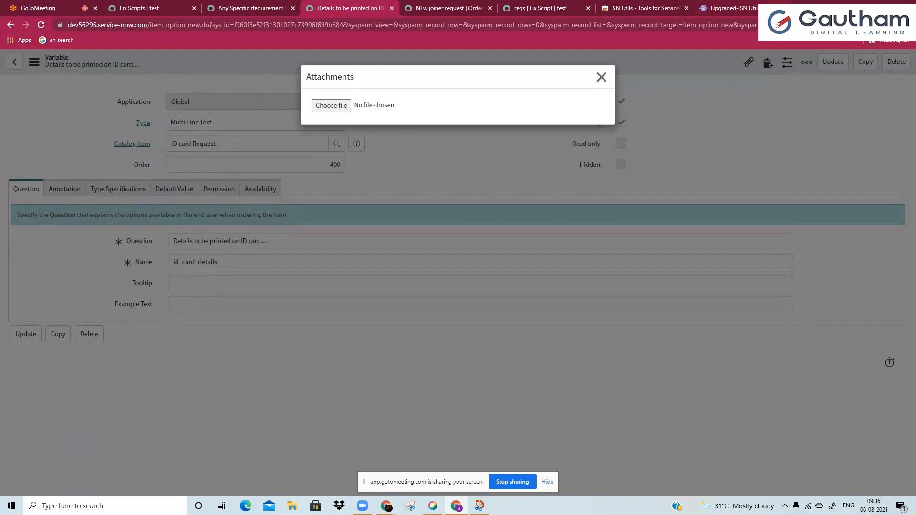
click(601, 78)
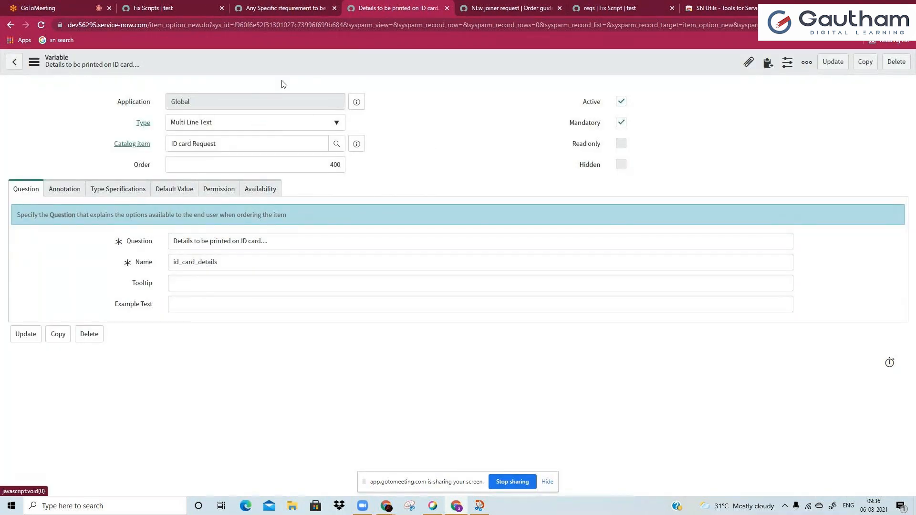
Open the ID card Request catalog item in a new tab from the picture variable's reference and review its variables list.
click(279, 8)
click(359, 146)
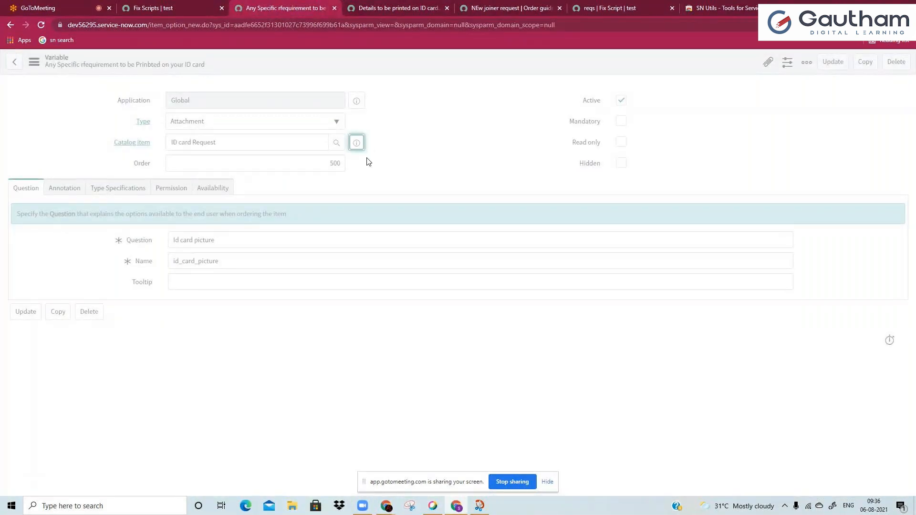
click(504, 181)
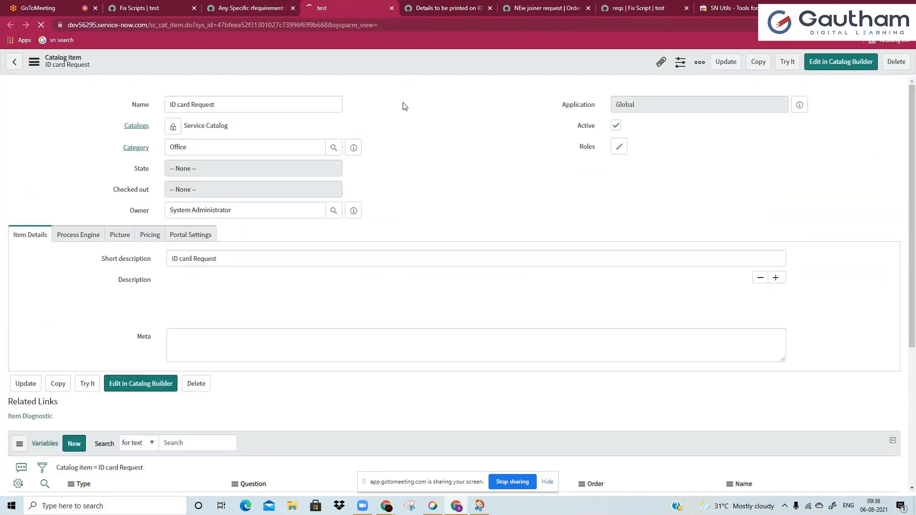
scroll(375, 261, down, 4)
scroll(228, 426, down, 6)
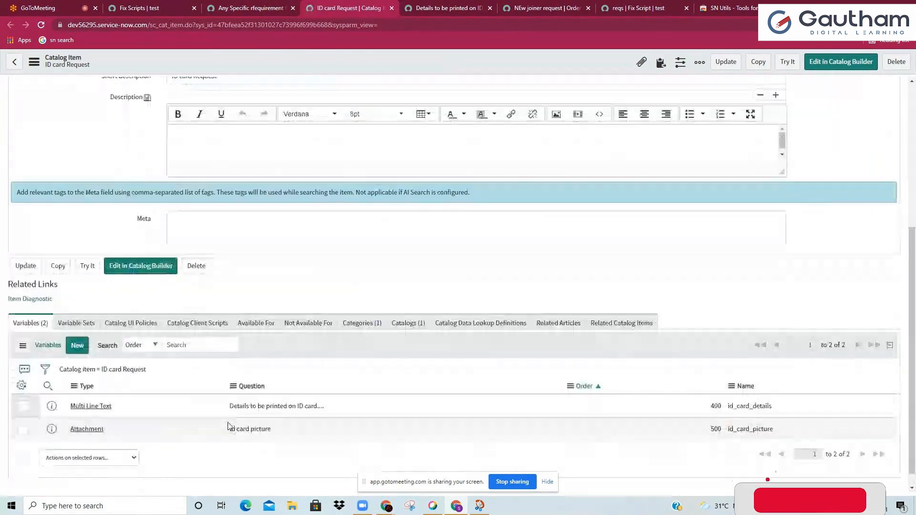
scroll(240, 367, up, 2)
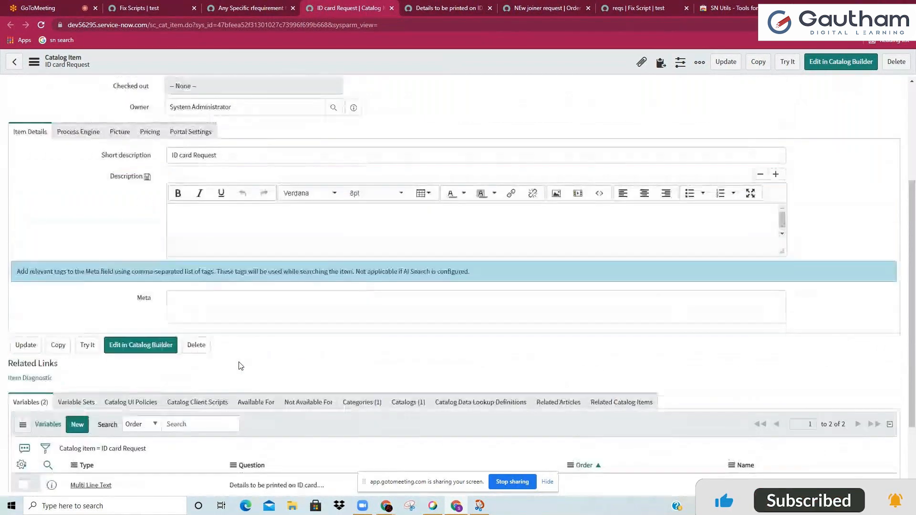
Duplicate the ID card Request tab and open a blank catalog item record by changing the URL's sys_id to -1.
click(249, 8)
click(158, 8)
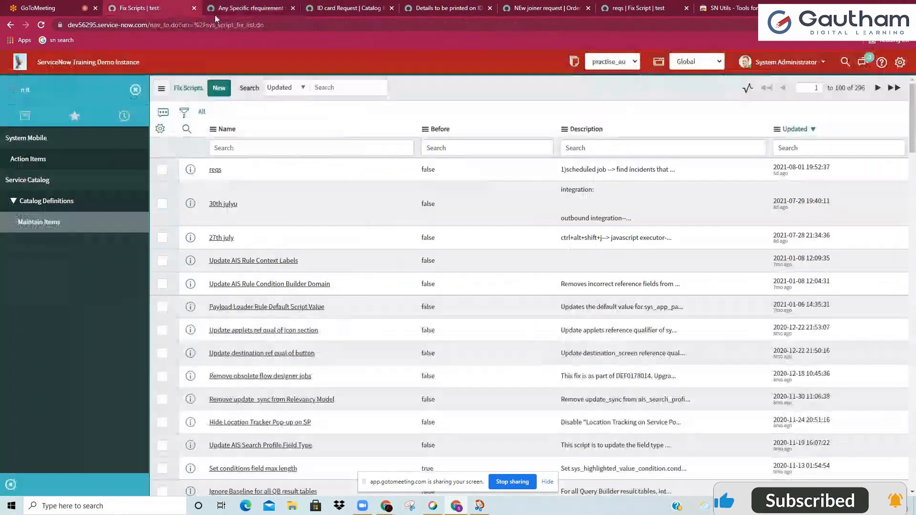
click(341, 8)
right_click(340, 8)
click(358, 67)
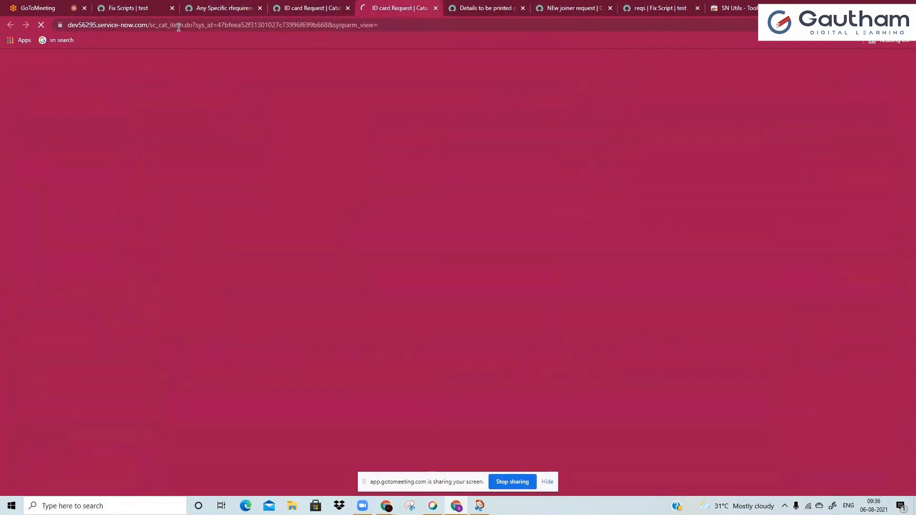
click(239, 25)
double_click(241, 24)
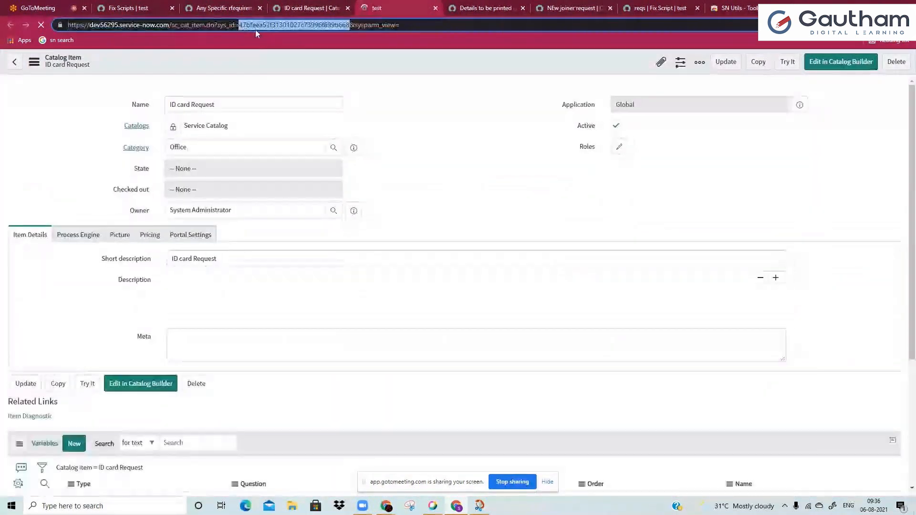
text(-1)
key(Return)
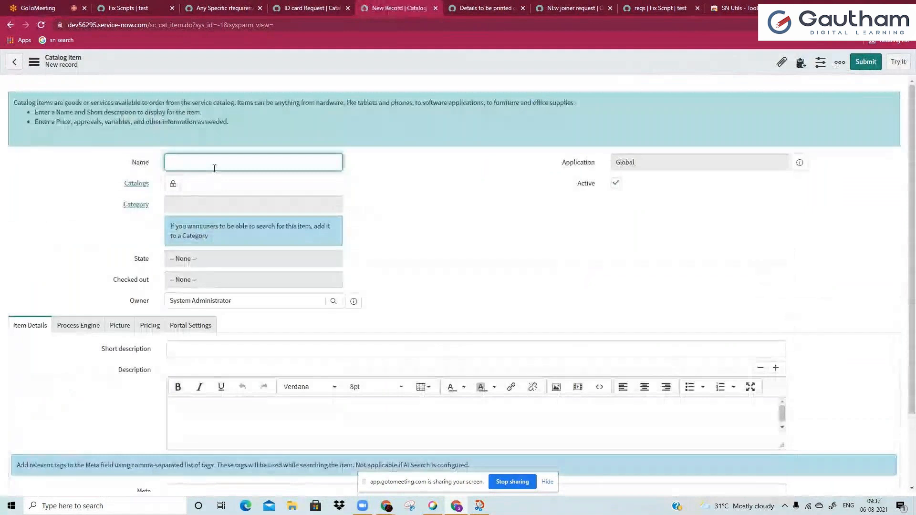
text(Emai)
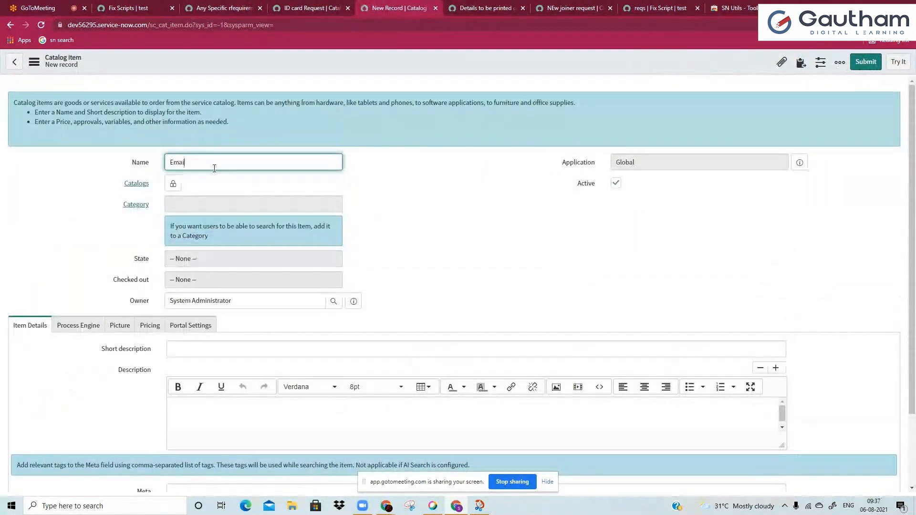
text(l Requesrt)
key(ctrl+a)
key(BackSpace)
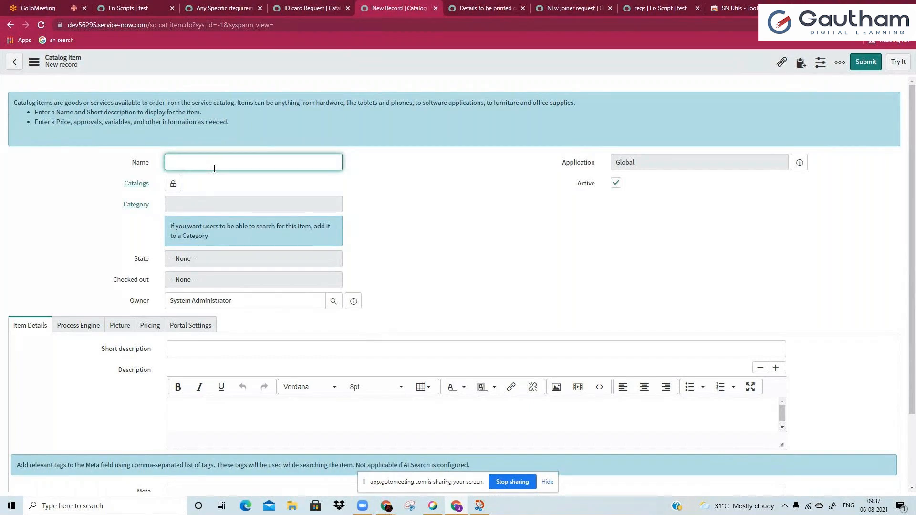
text(Food Coupojn Request)
Name the new catalog item "CAb/Transport Request" and unlock its catalogs list.
key(ctrl+a)
text(CAb Request)
click(172, 184)
click(182, 162)
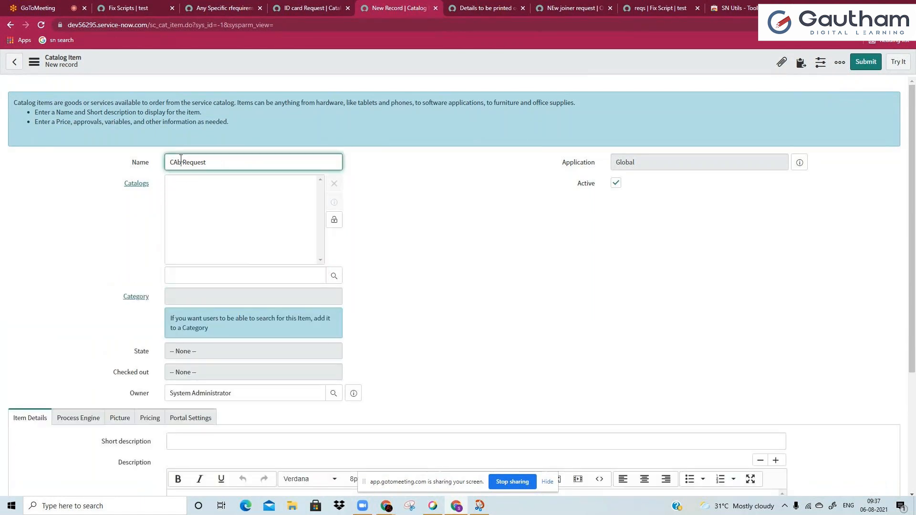
text(/Transport)
Add Service Catalog to the item's catalogs, set the category to Office, and lock the catalogs list.
click(180, 262)
click(183, 271)
text(ser)
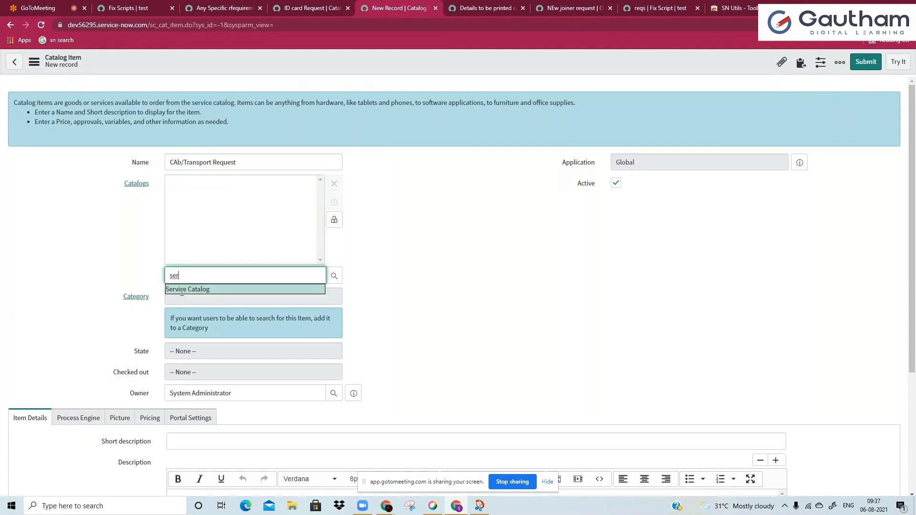
click(181, 289)
click(232, 290)
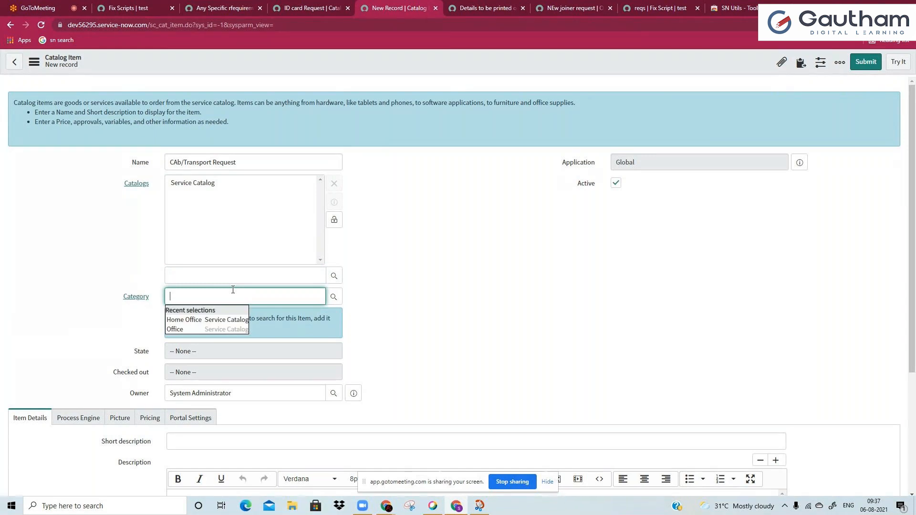
click(210, 330)
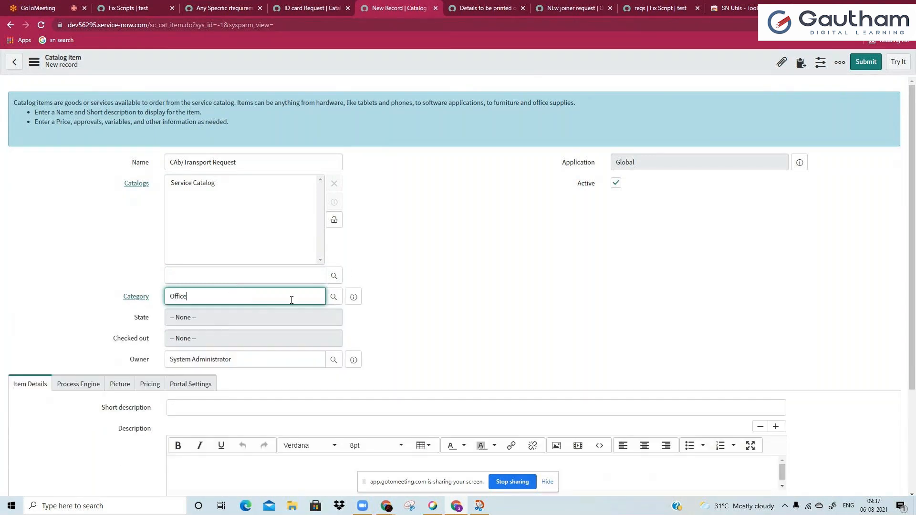
click(334, 221)
Copy the item's name into the short description and save the catalog item.
scroll(280, 311, down, 2)
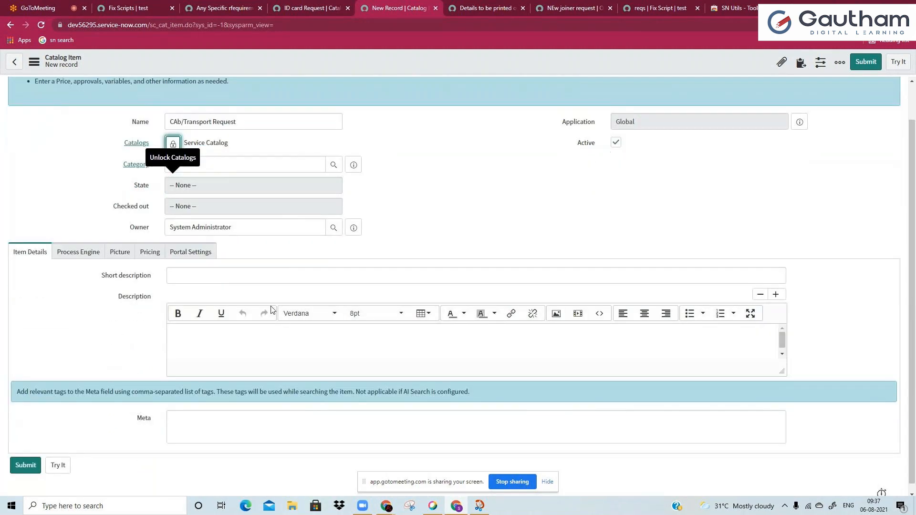
triple_click(223, 117)
key(ctrl+c)
click(232, 265)
key(ctrl+v)
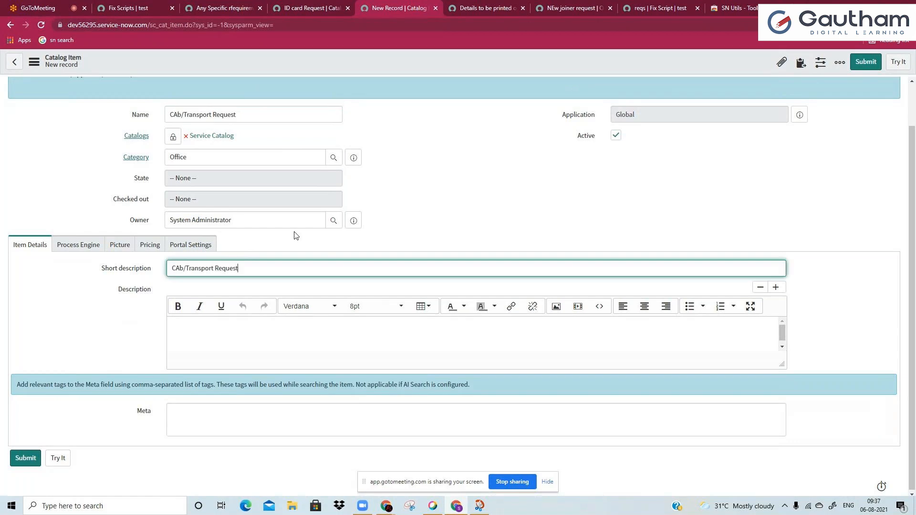
click(428, 150)
key(ctrl+s)
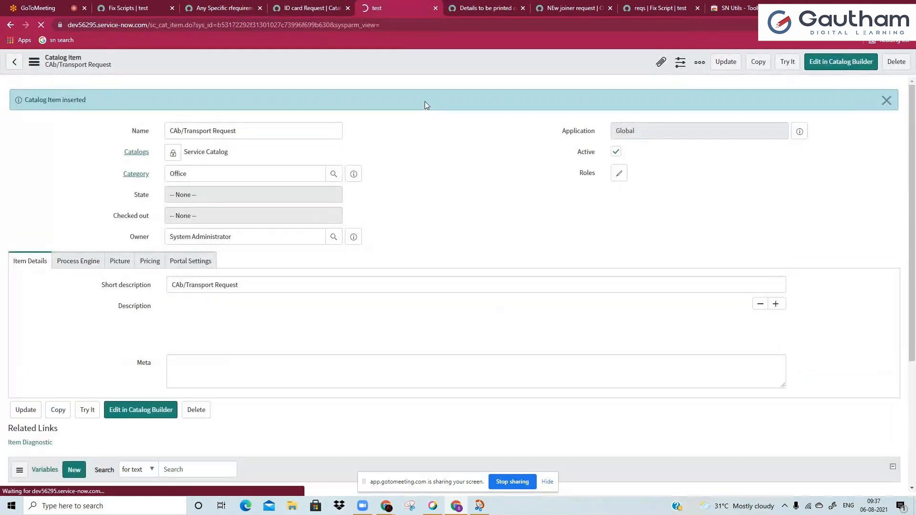
Open a new variable form from the CAb/Transport Request item's variables list.
scroll(208, 341, down, 3)
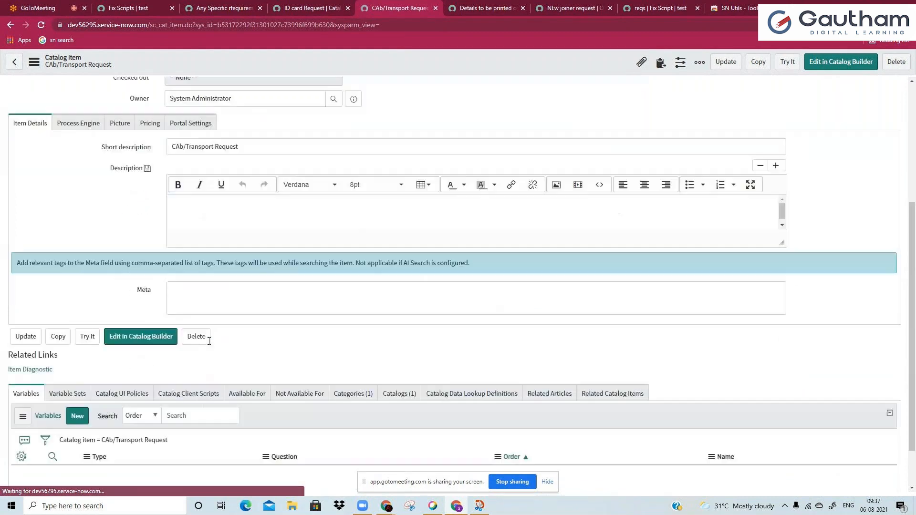
scroll(209, 341, down, 2)
scroll(59, 233, up, 6)
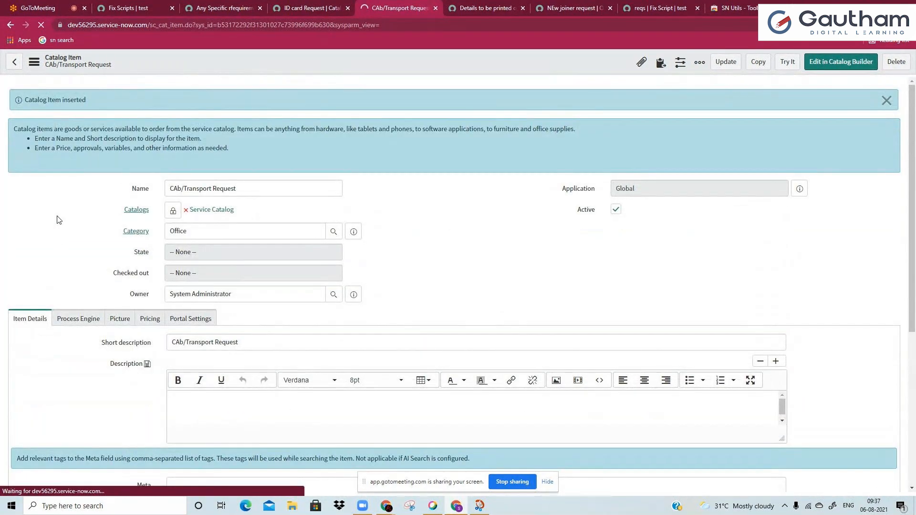
scroll(59, 220, down, 1)
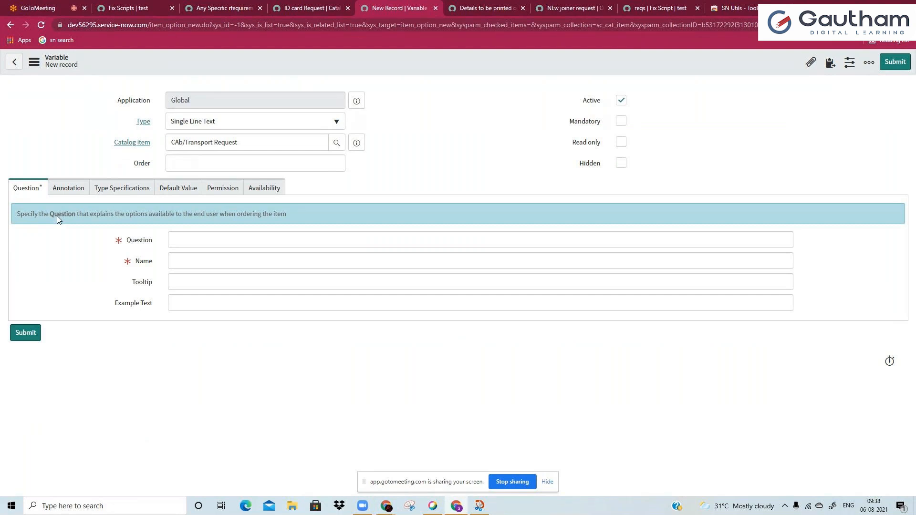
click(196, 238)
text(Can)
key(BackSpace)
key(ctrl+a)
key(BackSpace)
Set the variable's question to "Home to Office Distance(in Kms)".
text(Home to)
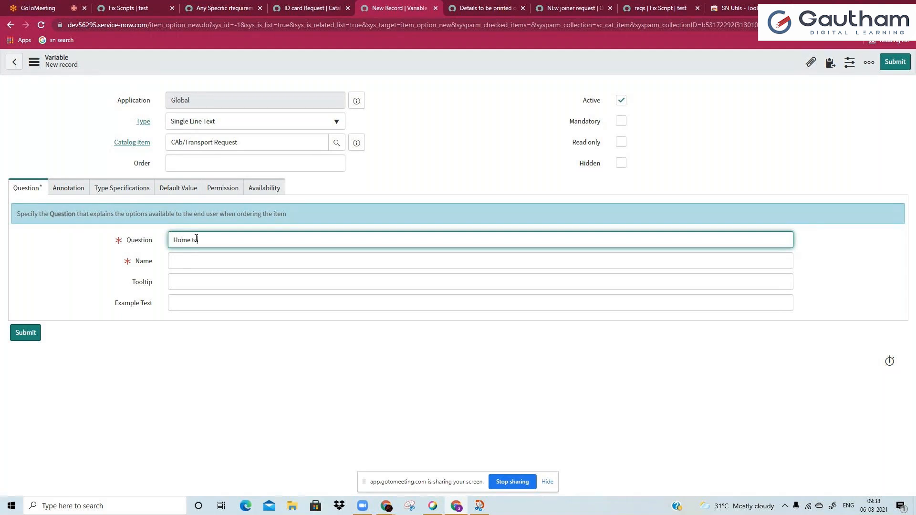
text( Office )
text(Distance)
text((in)
text( Km))
text(s))
Enable Show help and Always Expanded, and set the help text to "Enter Accurate information , oytherwise your request cpould be rejhected".
click(71, 188)
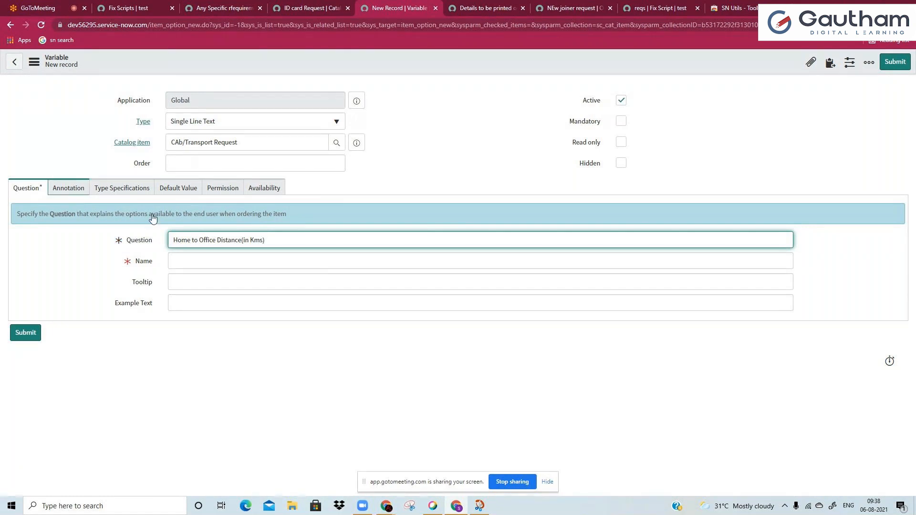
click(175, 250)
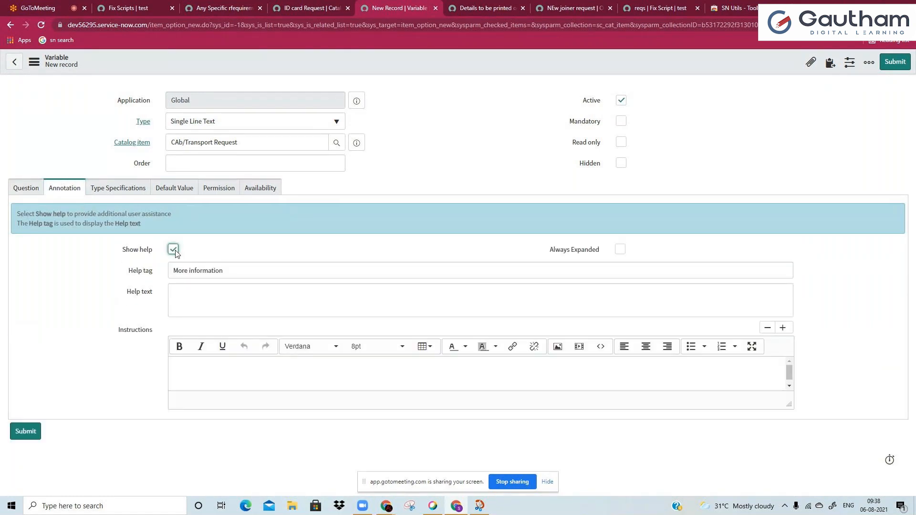
click(619, 249)
click(558, 308)
text(Ente)
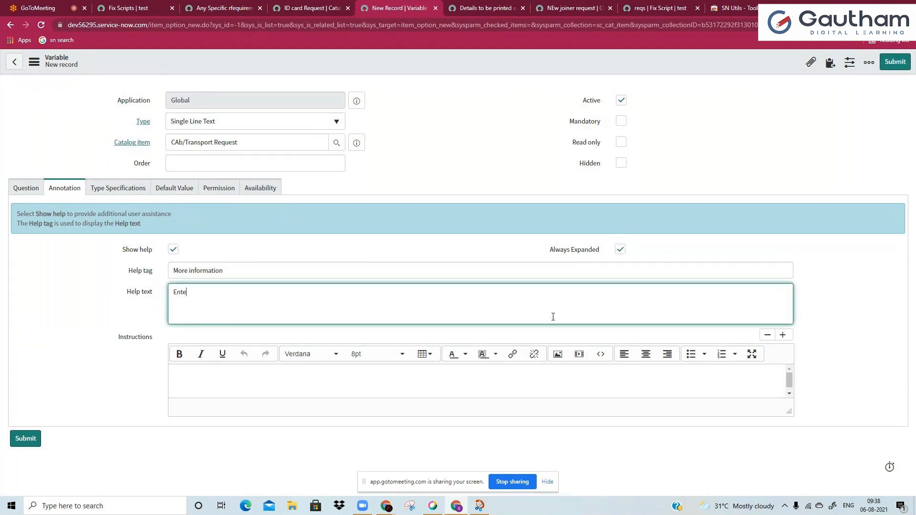
text(r Accurate information , oytherwise your request cpould b)
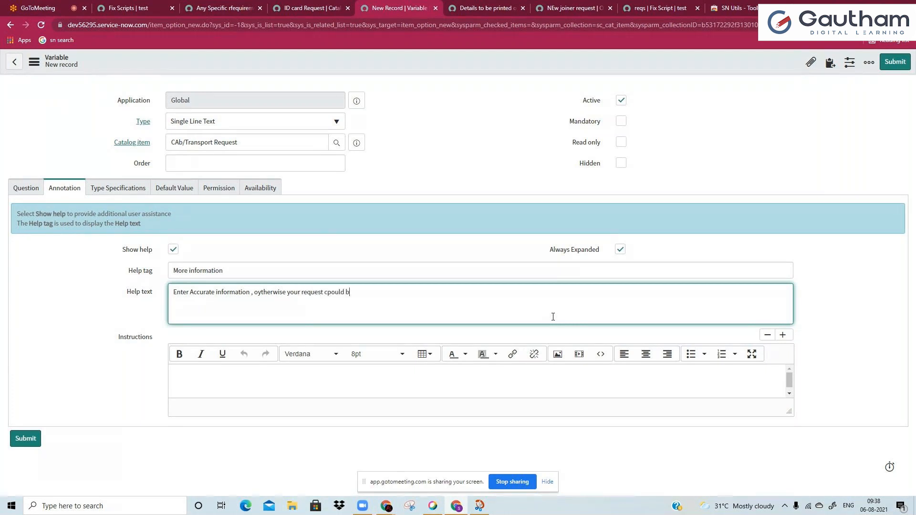
text(e rejhected)
Set the variable's help tag to "Important Note" and save the variable.
triple_click(390, 266)
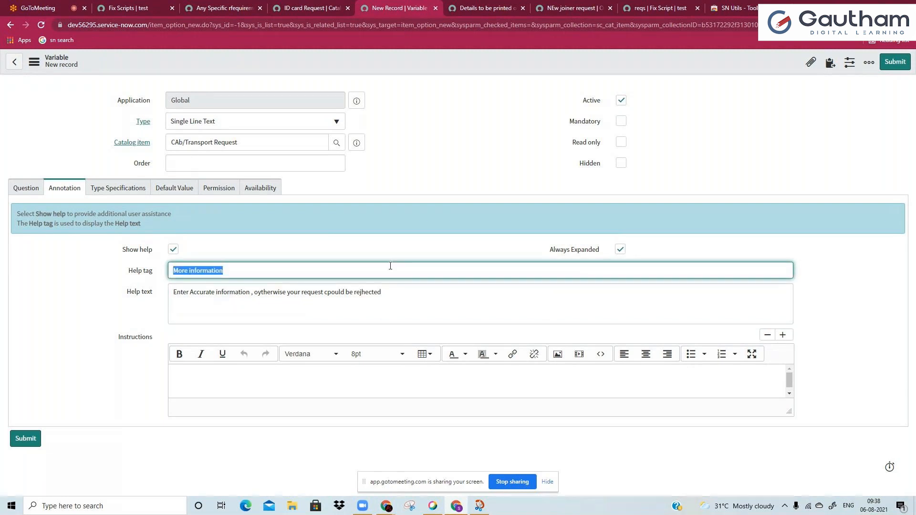
text(Important Note)
key(Return)
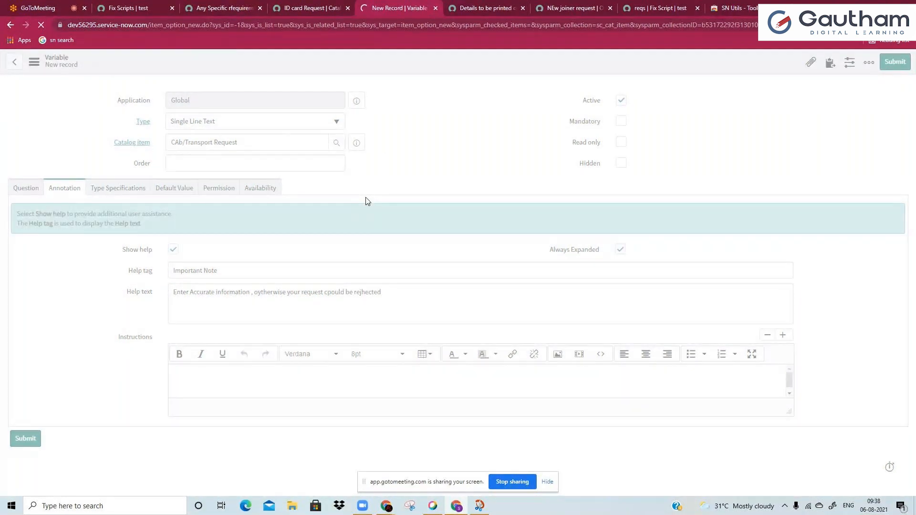
Add a rule to the NEw joiner request order guide's rule base that includes ID card Request, and save it.
click(570, 9)
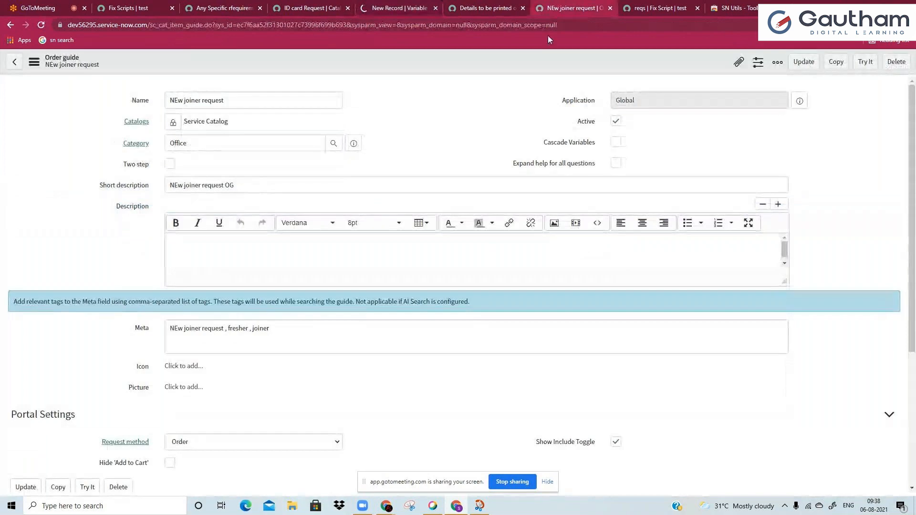
scroll(233, 333, down, 4)
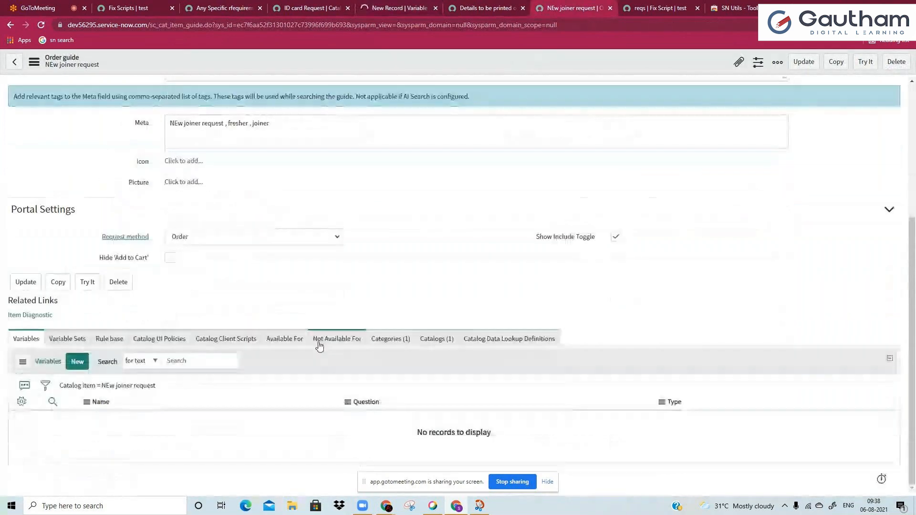
click(113, 340)
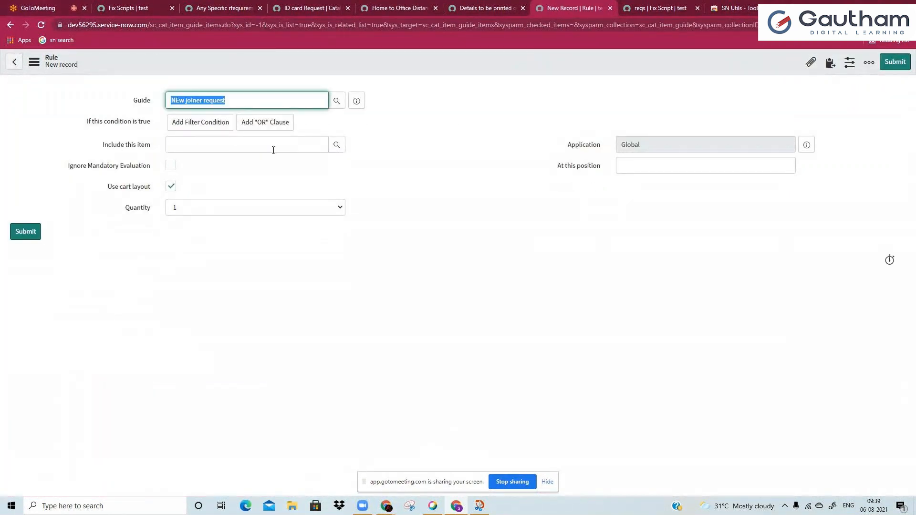
click(297, 171)
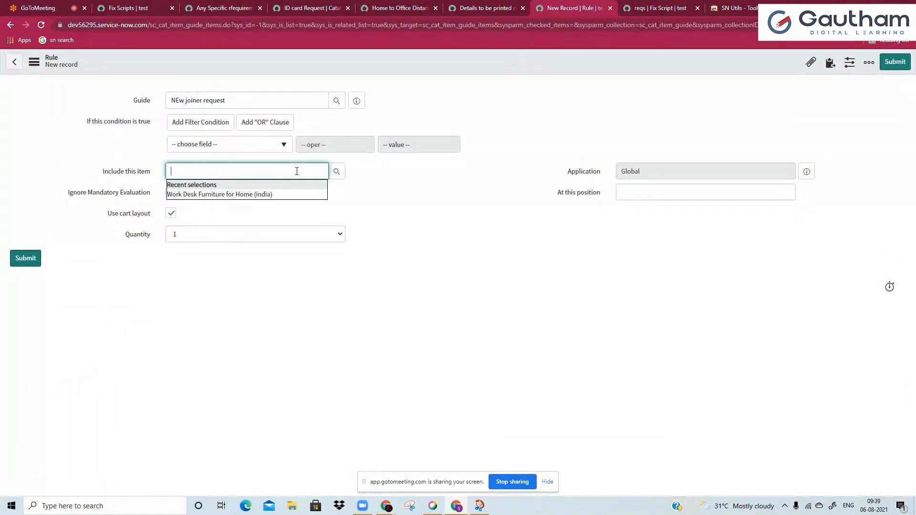
text(id)
click(270, 186)
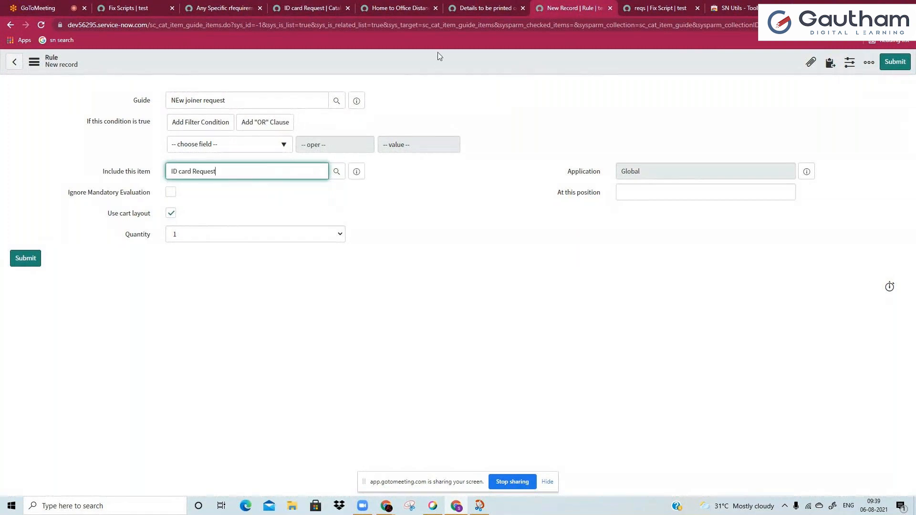
right_click(437, 57)
click(446, 61)
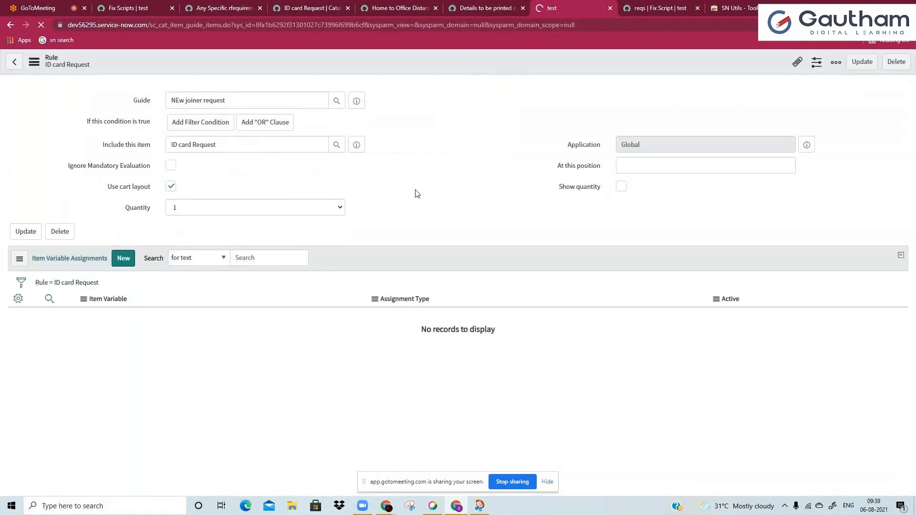
Change the rule's included item to CAb/Transport Request and insert it as a second rule, staying on the record.
click(243, 147)
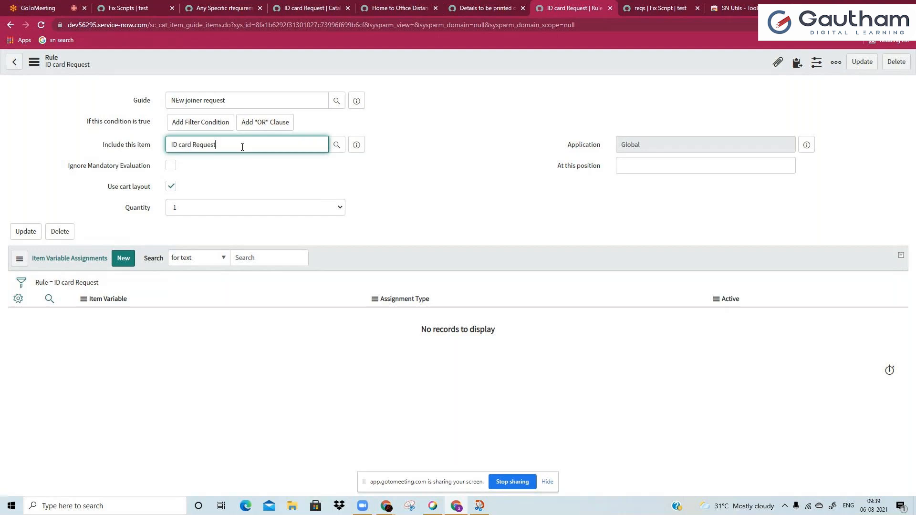
key(ctrl+a)
key(BackSpace)
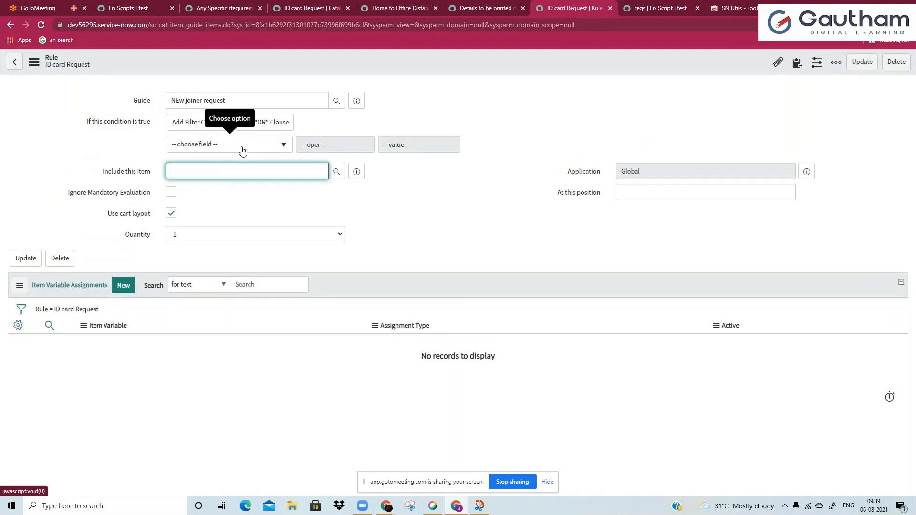
text(*Cab)
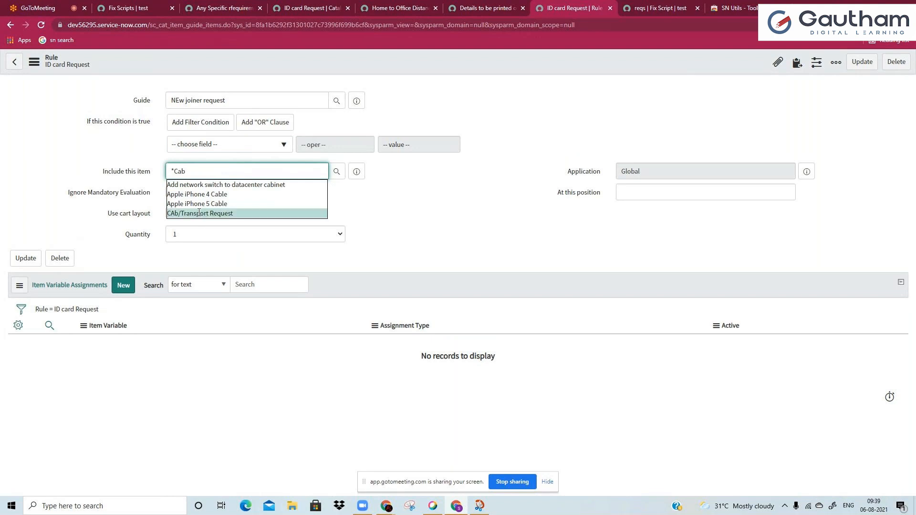
click(194, 214)
right_click(321, 65)
click(358, 98)
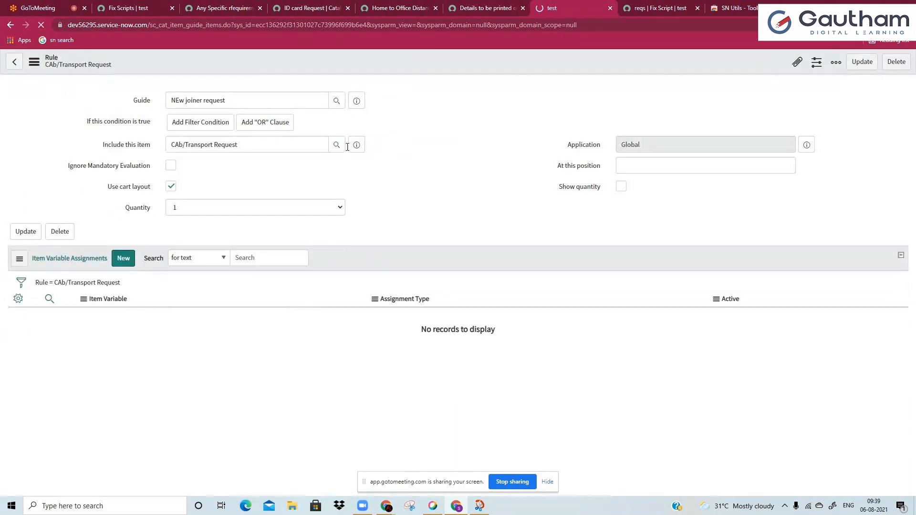
Open the NEw joiner request order guide from the rule's guide reference.
click(358, 106)
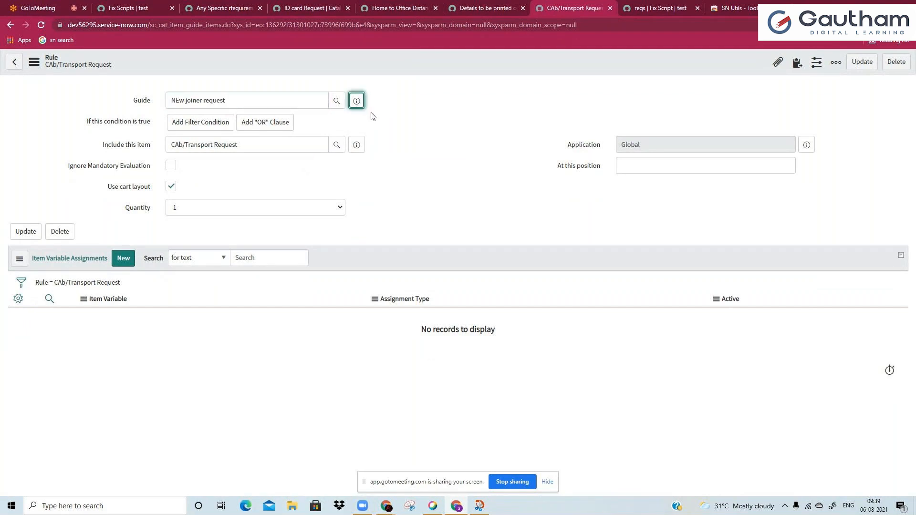
click(498, 140)
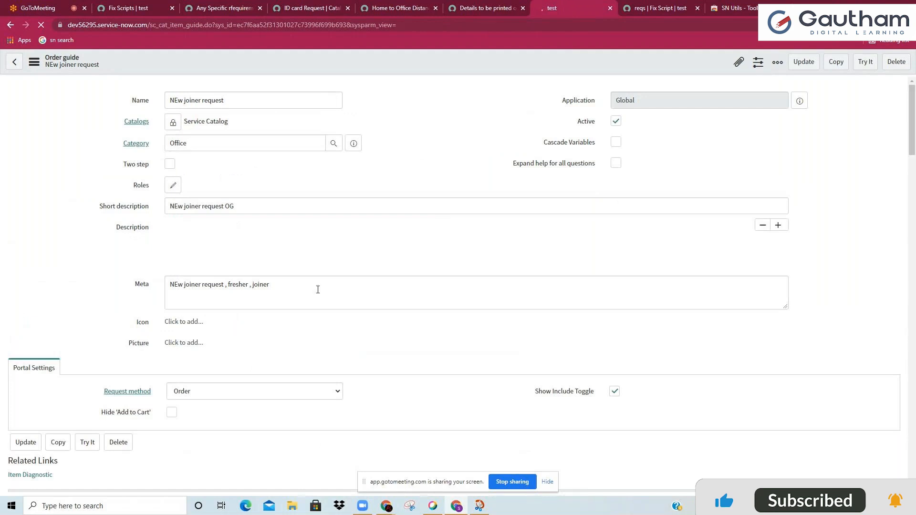
Start a new variable on the NEw joiner request order guide with question "What do yopu require" and type Label.
scroll(296, 268, down, 4)
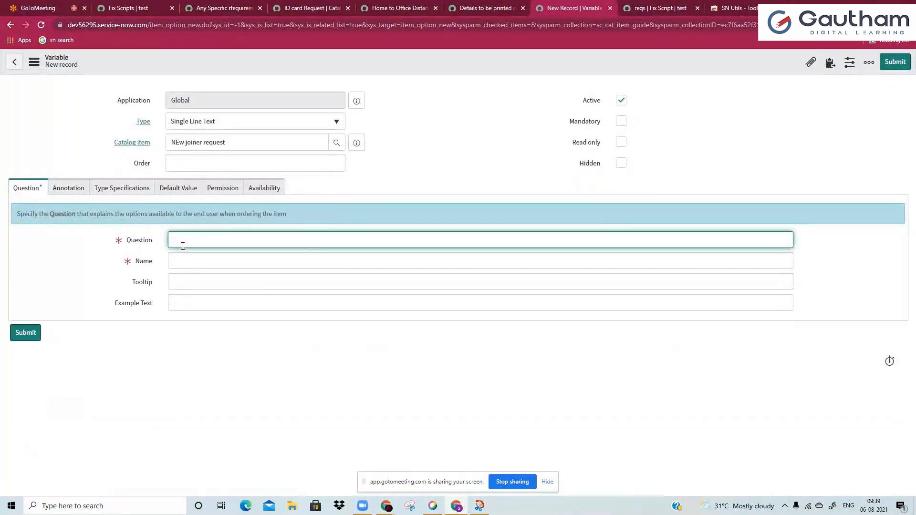
text(Request)
key(ctrl+a)
text(What do yopu re)
click(226, 126)
text(label)
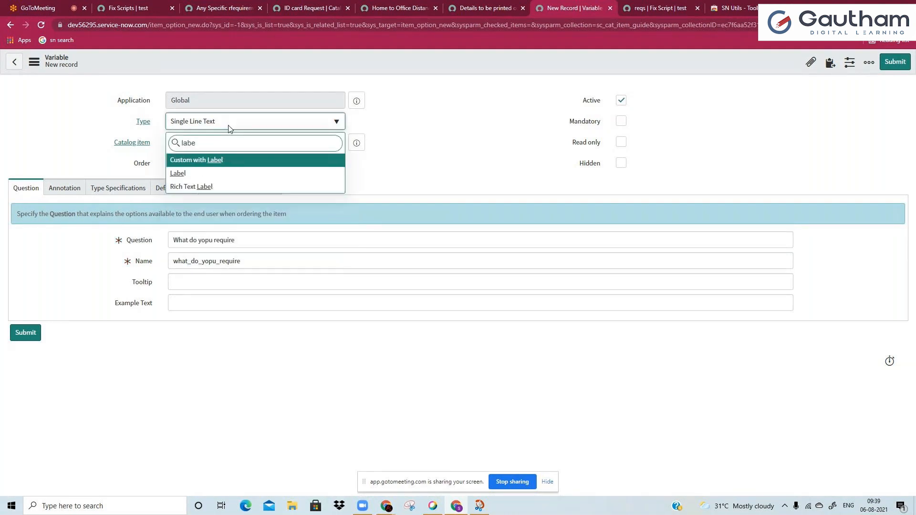
key(Down)
key(Return)
Set the label variable's order to 10 and save it.
right_click(464, 66)
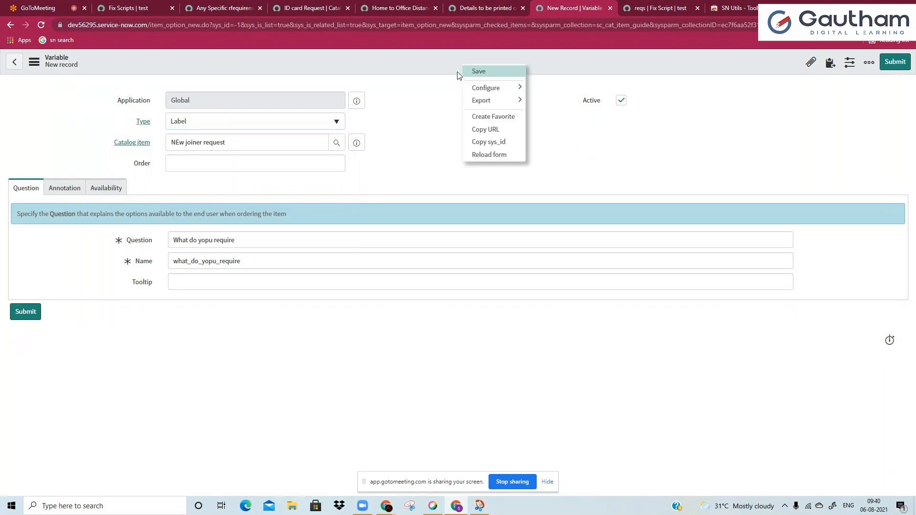
click(238, 163)
text(10)
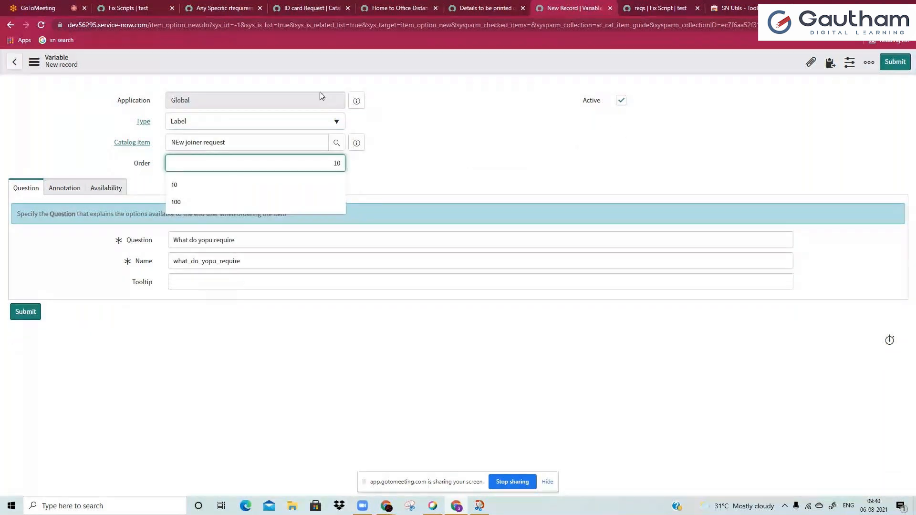
key(Return)
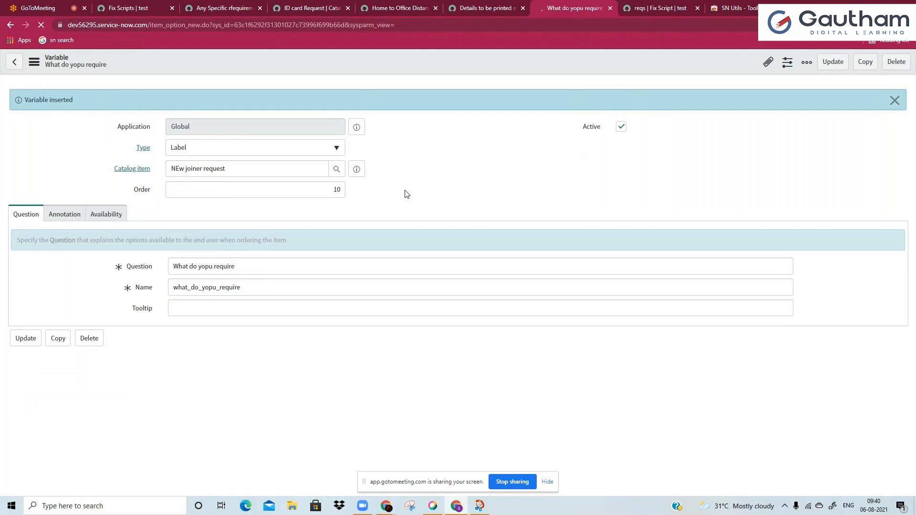
Change the variable form to type CheckBox with question "Request for Cab" and name request_for_cab.
click(319, 150)
text(chec)
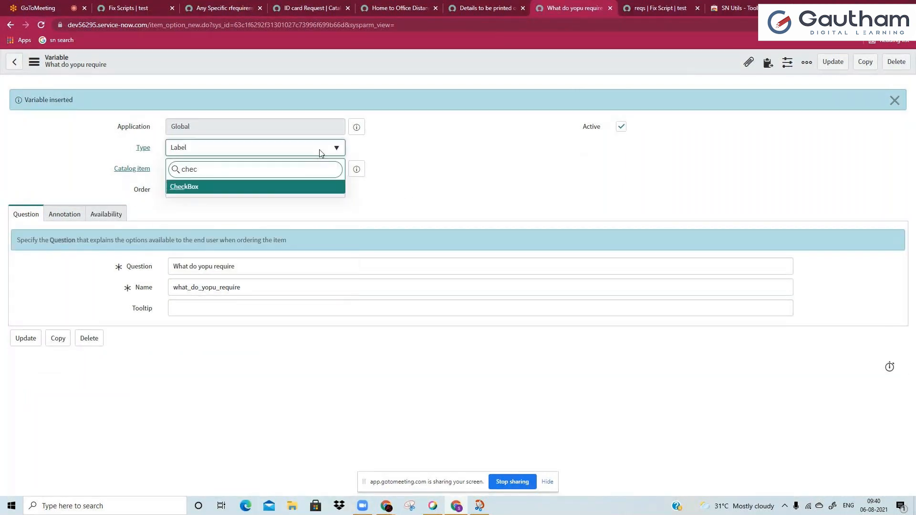
key(Return)
double_click(236, 288)
key(BackSpace)
click(290, 268)
key(ctrl+a)
text(R)
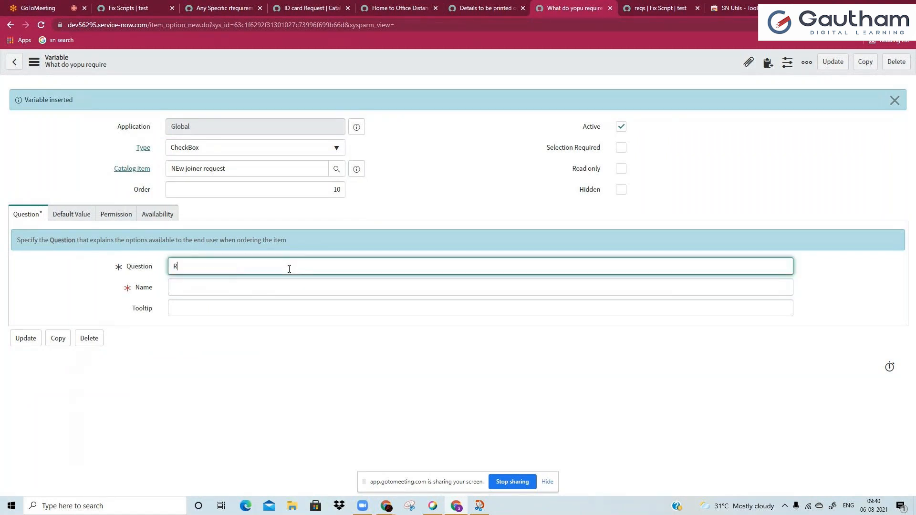
text(equest for Cab)
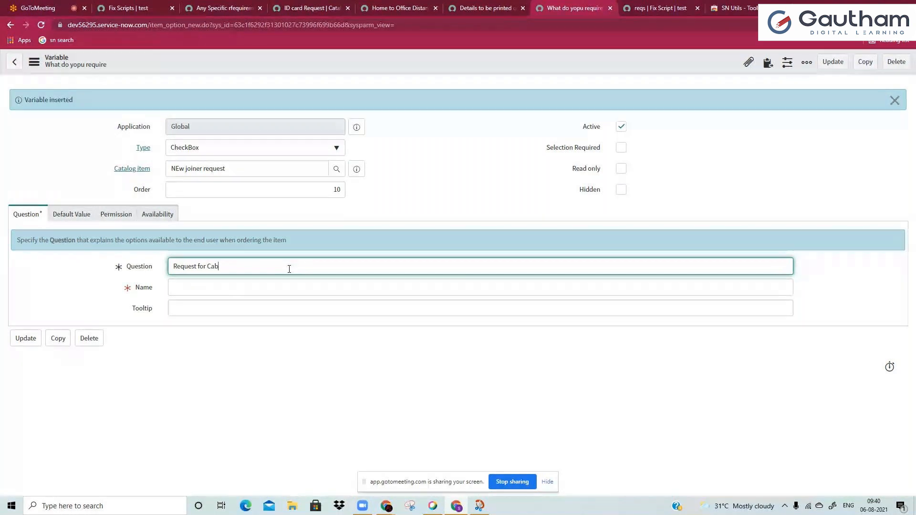
click(241, 293)
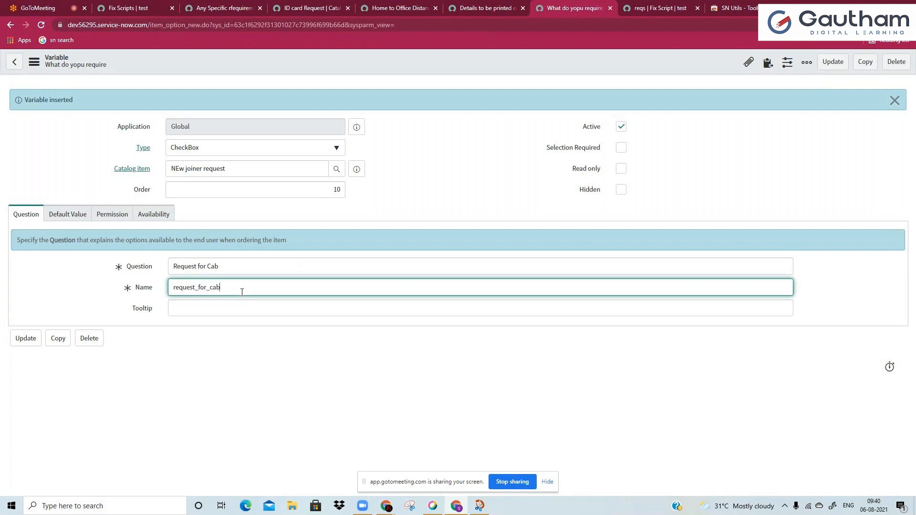
Set the order to 20 and insert the checkbox as a new variable, staying on the record.
click(265, 182)
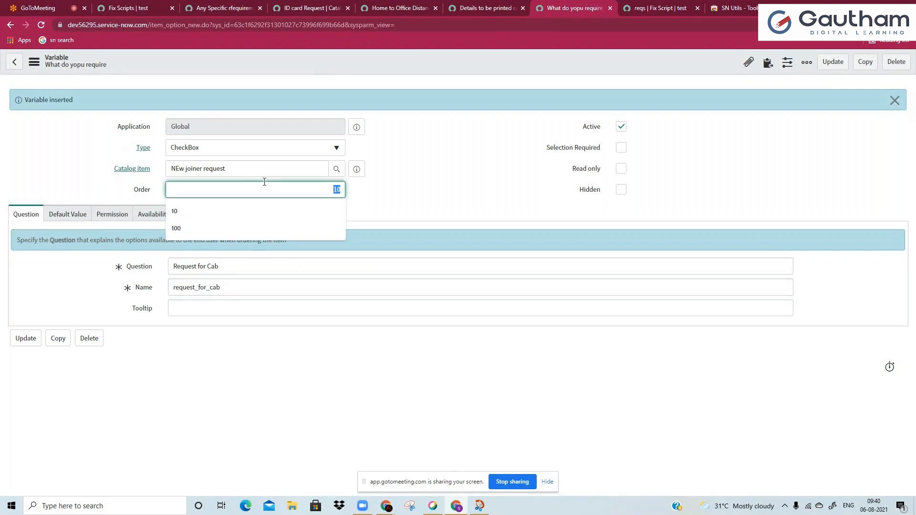
right_click(297, 62)
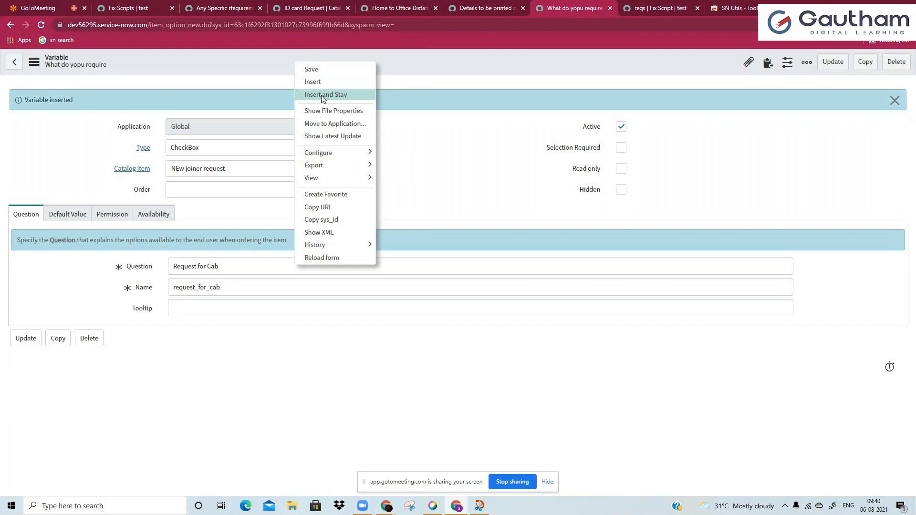
click(323, 98)
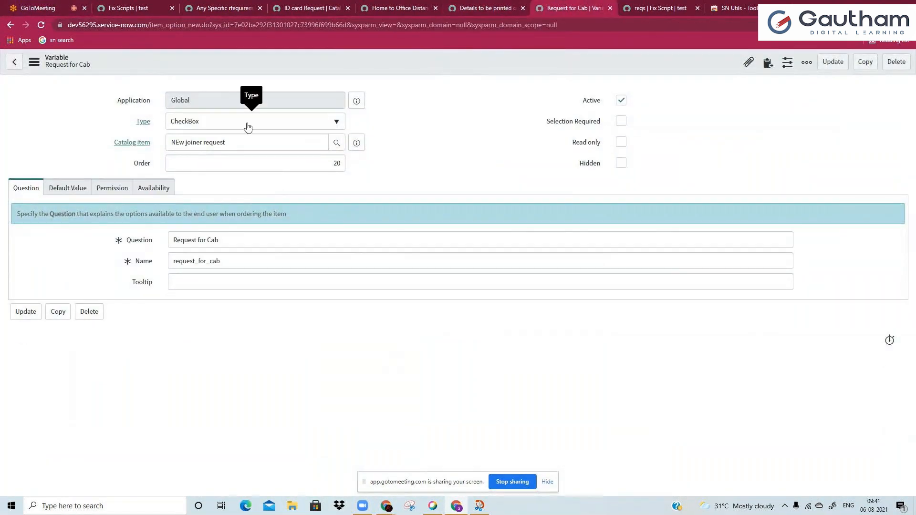
Change the question to "Request for ID card" and the name to request_for_id_card, and insert it as another variable, staying on the record.
triple_click(223, 241)
key(BackSpace)
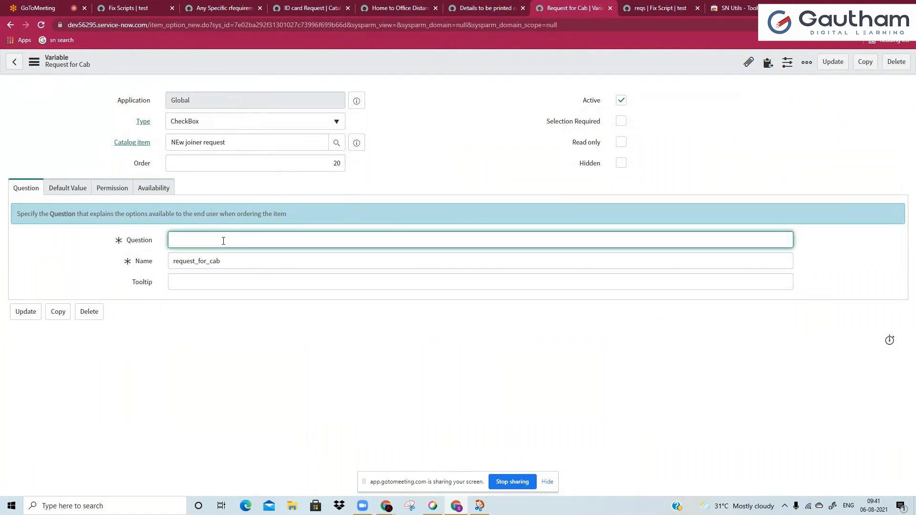
text(Request for ID card)
double_click(216, 261)
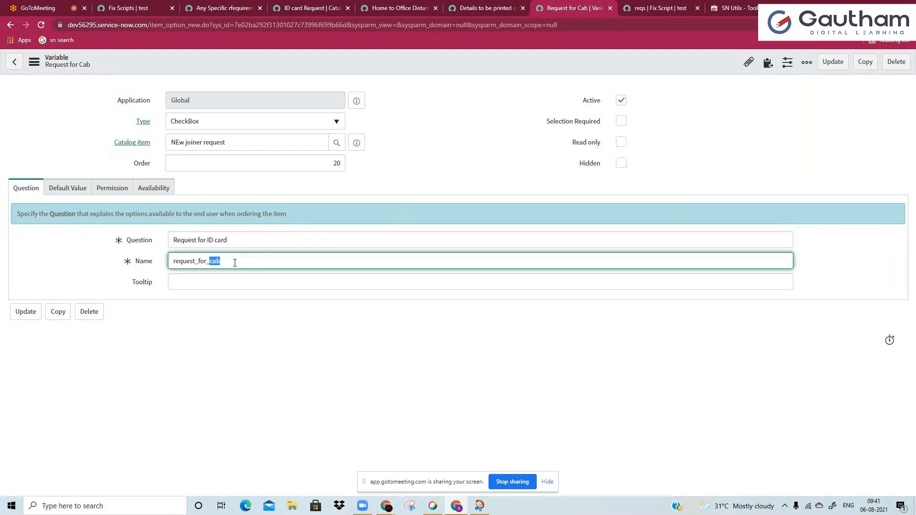
text(id_card)
right_click(402, 62)
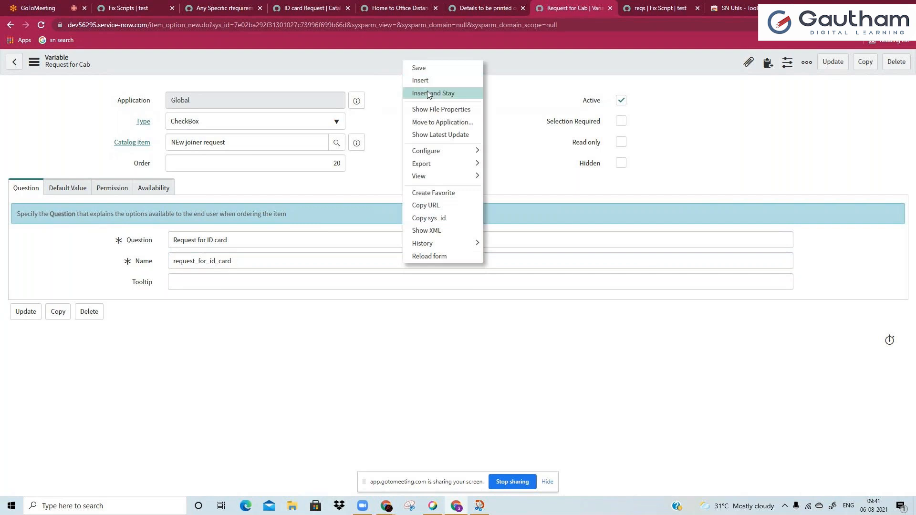
click(430, 93)
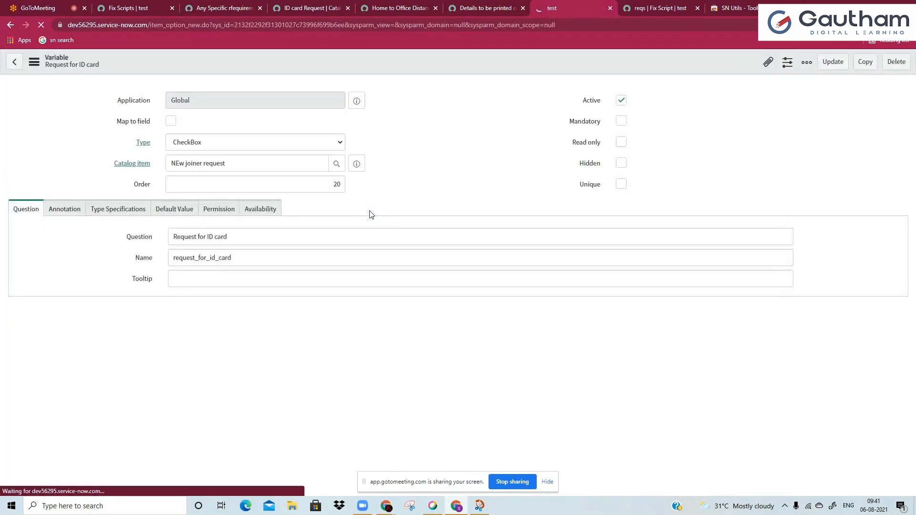
Open the NEw joiner request order guide from the variable's catalog item reference and try it out.
click(415, 8)
click(484, 7)
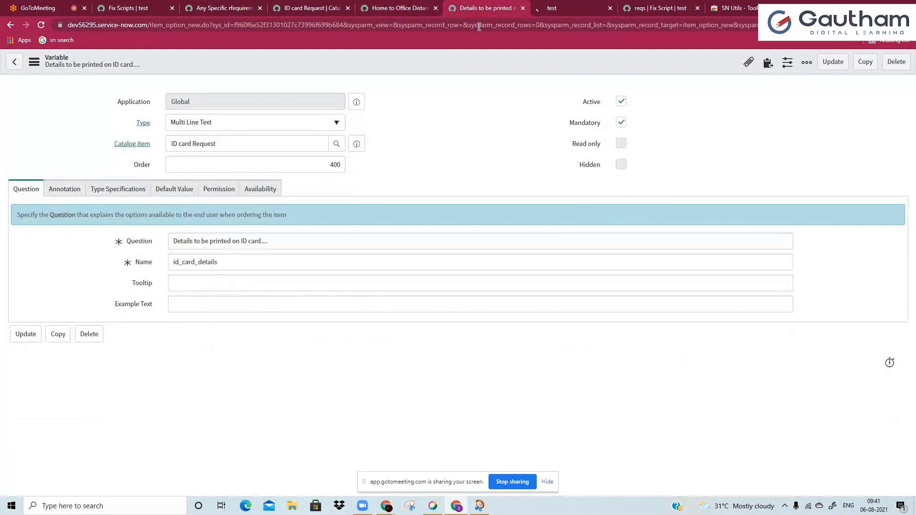
click(561, 5)
click(357, 143)
click(499, 181)
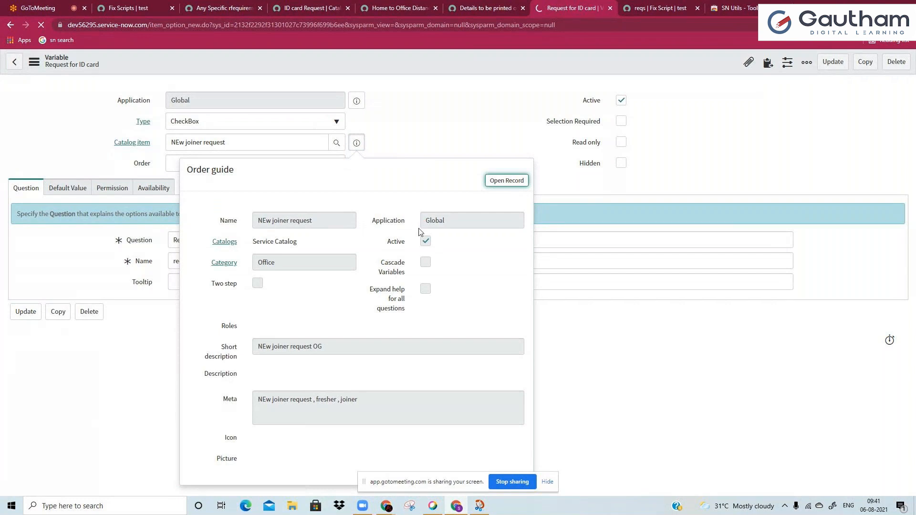
click(865, 62)
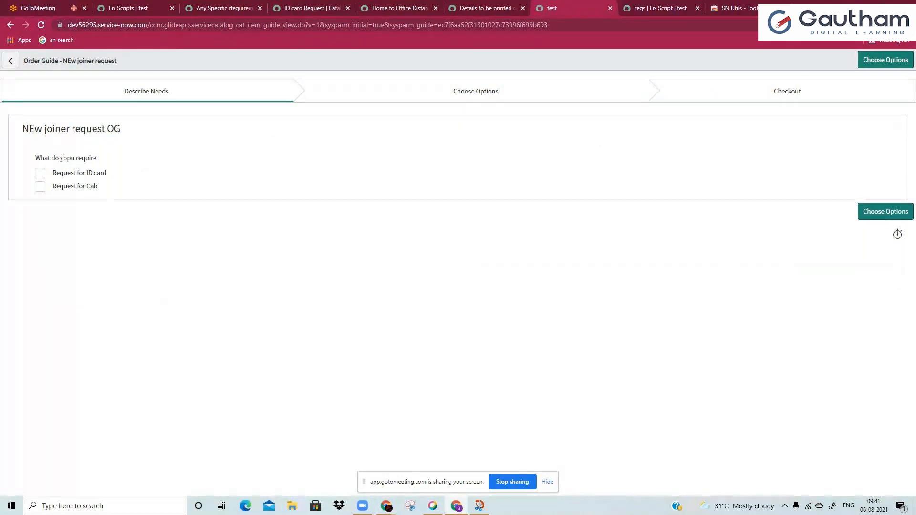
Proceed to the guide's Choose Options stage with neither checkbox ticked and examine the included ID card and CAb/Transport items.
drag(43, 129, 97, 129)
click(108, 129)
drag(37, 158, 97, 165)
click(91, 155)
triple_click(91, 156)
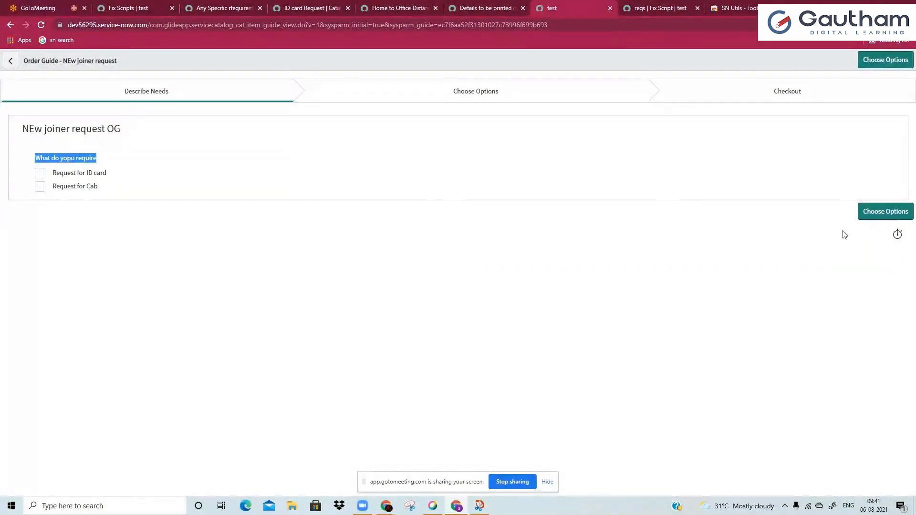
click(880, 212)
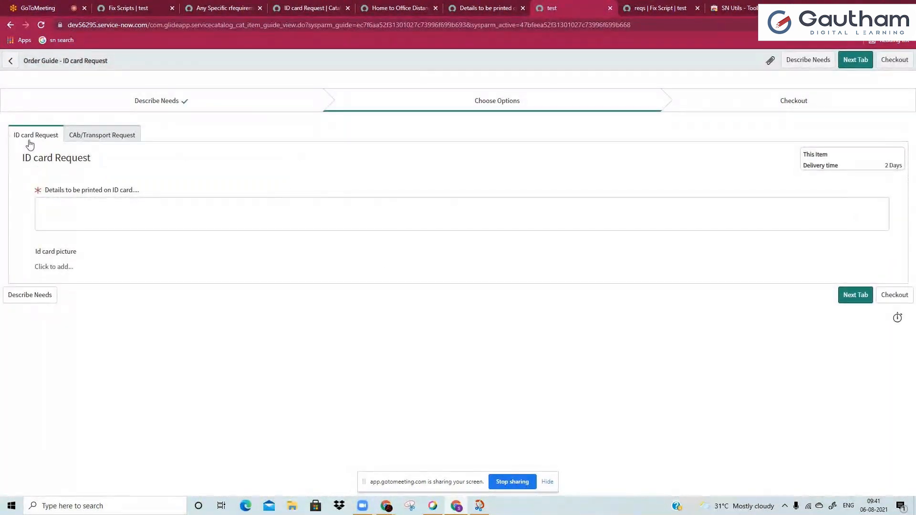
click(81, 139)
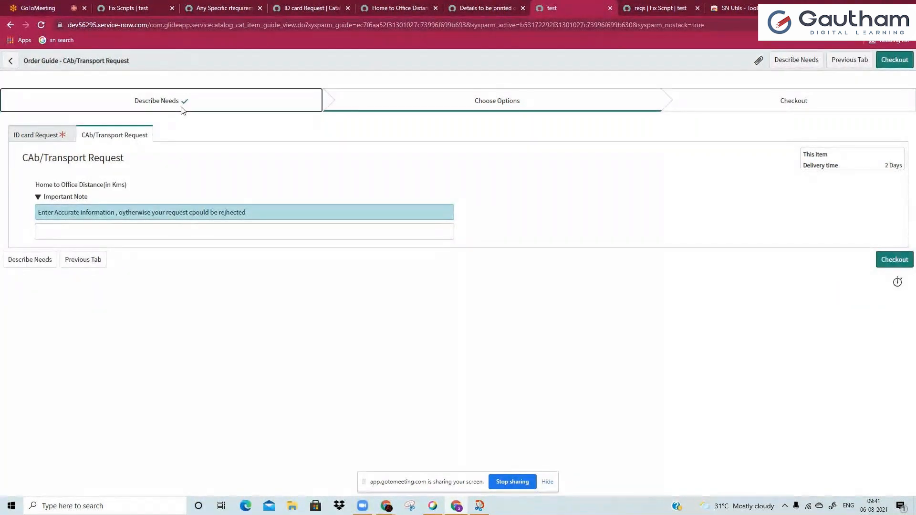
Return to Describe Needs, tick only Request for ID card, and check which items the Choose Options stage includes.
click(51, 265)
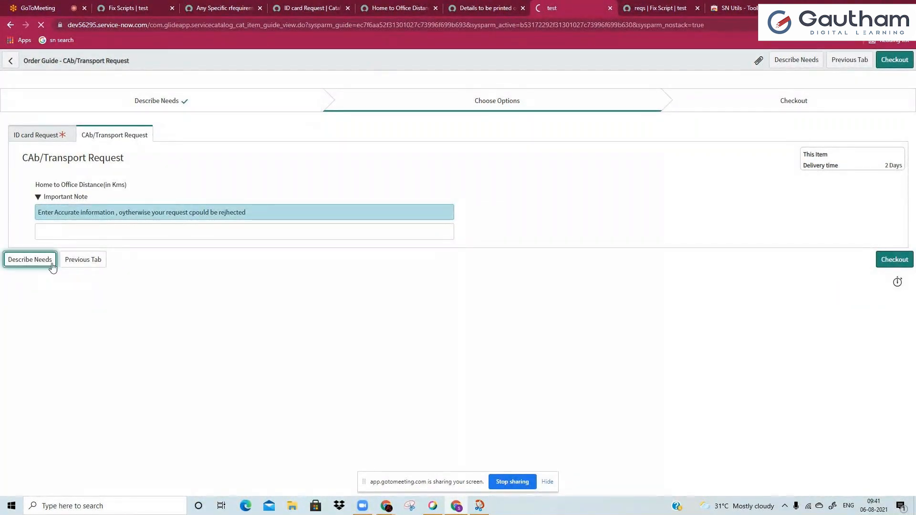
click(40, 173)
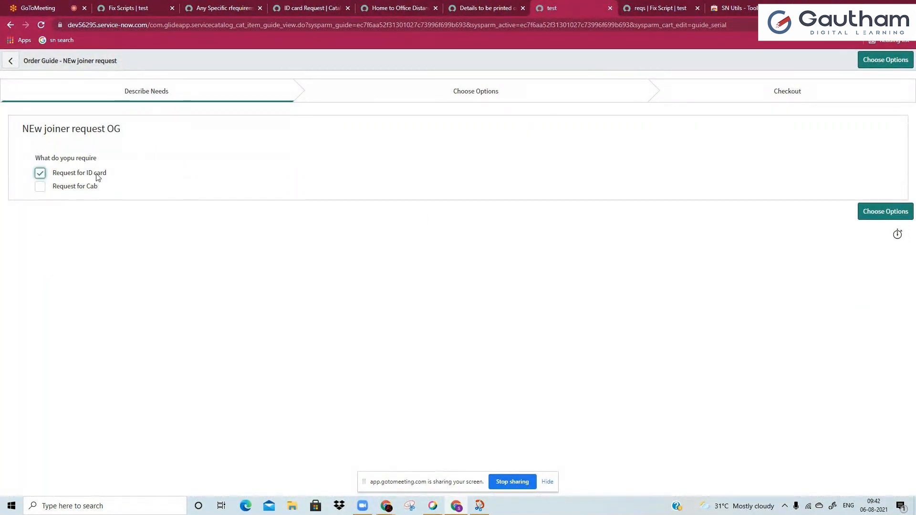
click(880, 209)
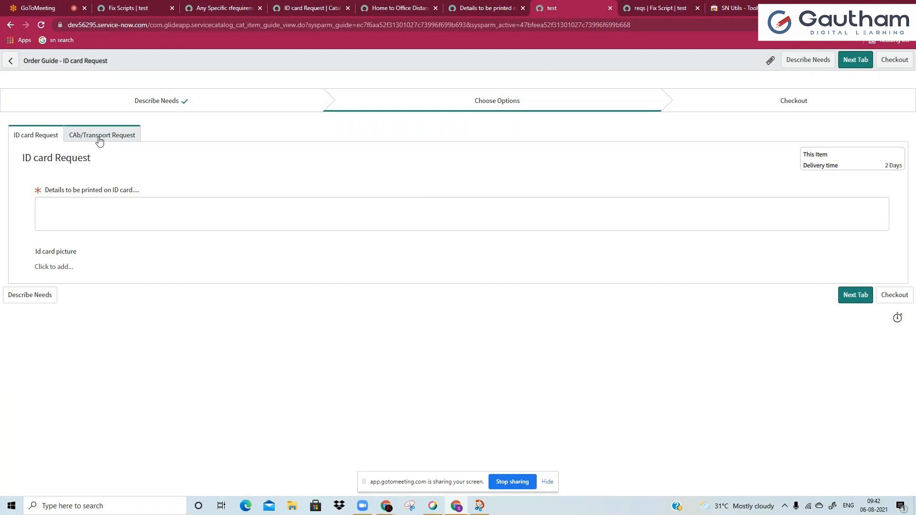
click(471, 6)
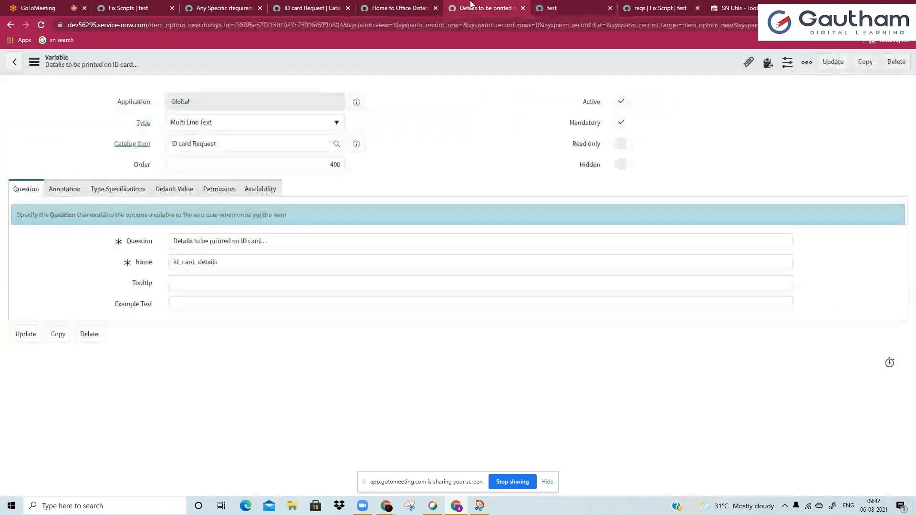
key(ctrl+Tab)
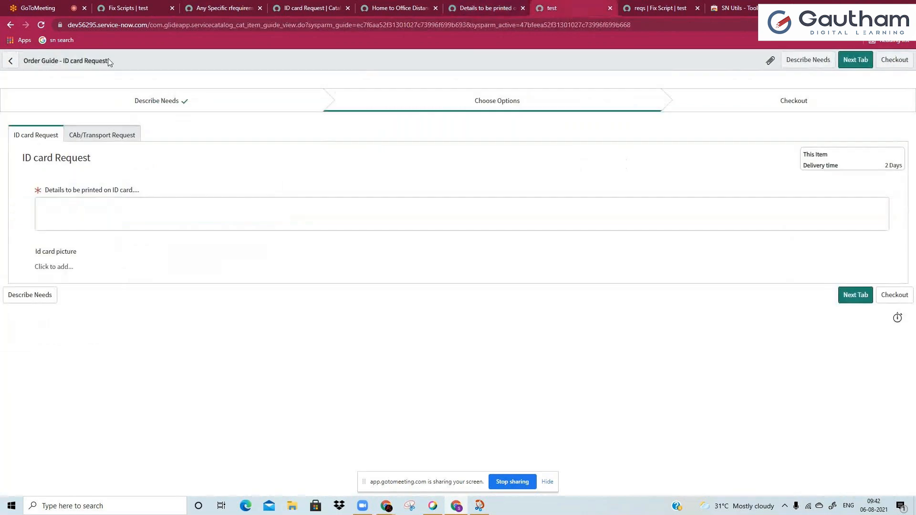
Go back from the order guide preview to the NEw joiner request order guide record.
click(10, 25)
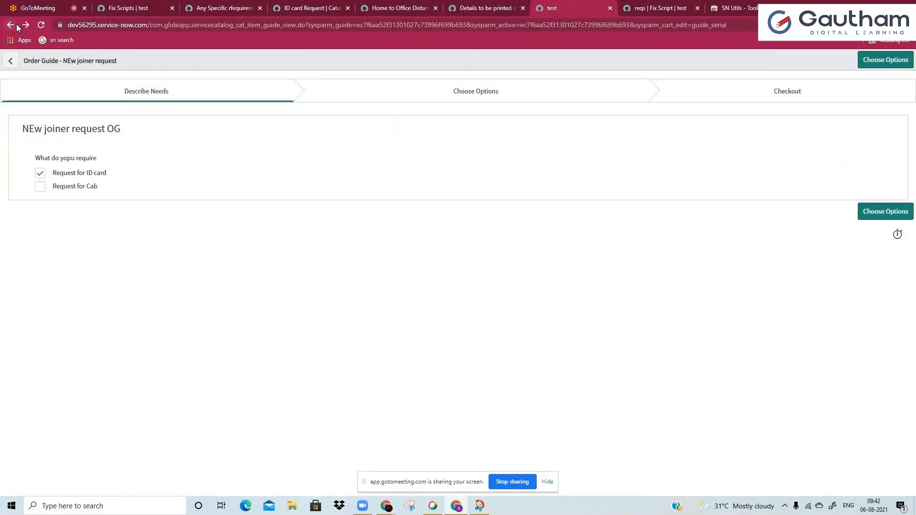
click(10, 26)
click(10, 26)
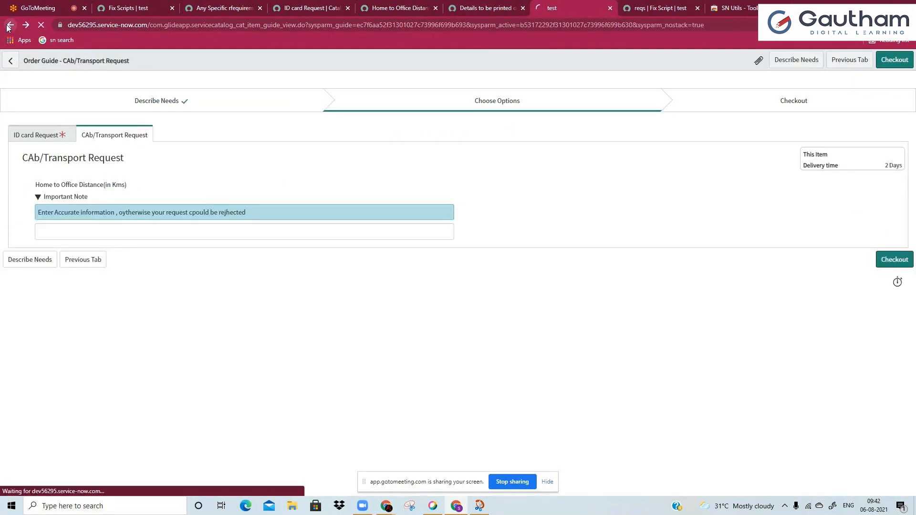
click(9, 27)
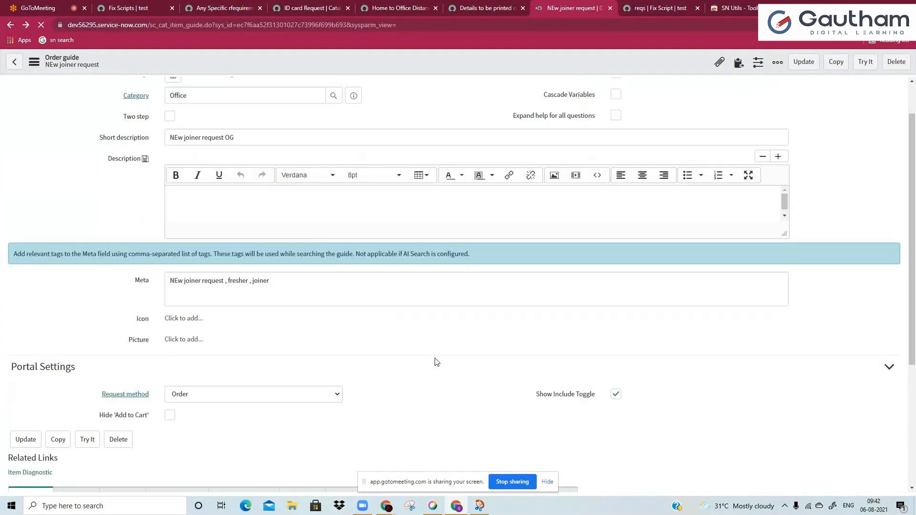
Open the ID card Request and CAb/Transport Request rules in separate browser tabs and bring up the ID card rule.
scroll(435, 362, down, 4)
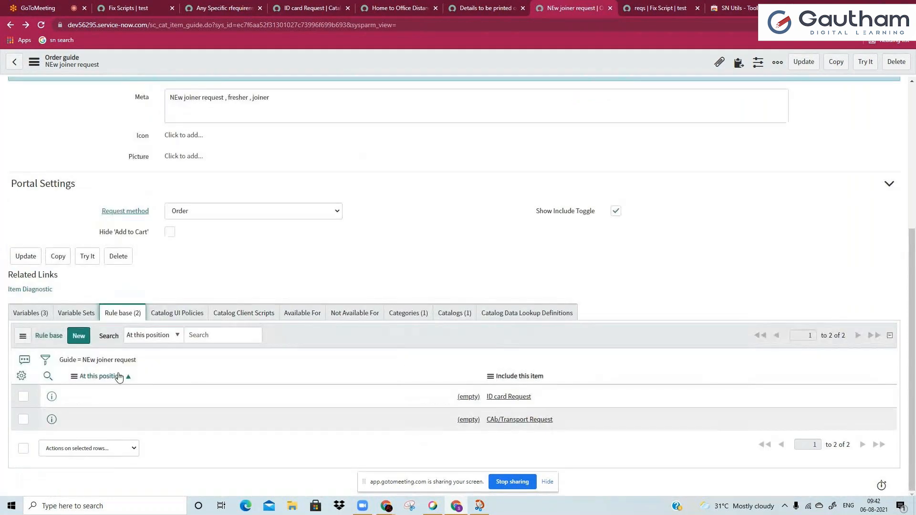
middle_click(51, 397)
middle_click(51, 419)
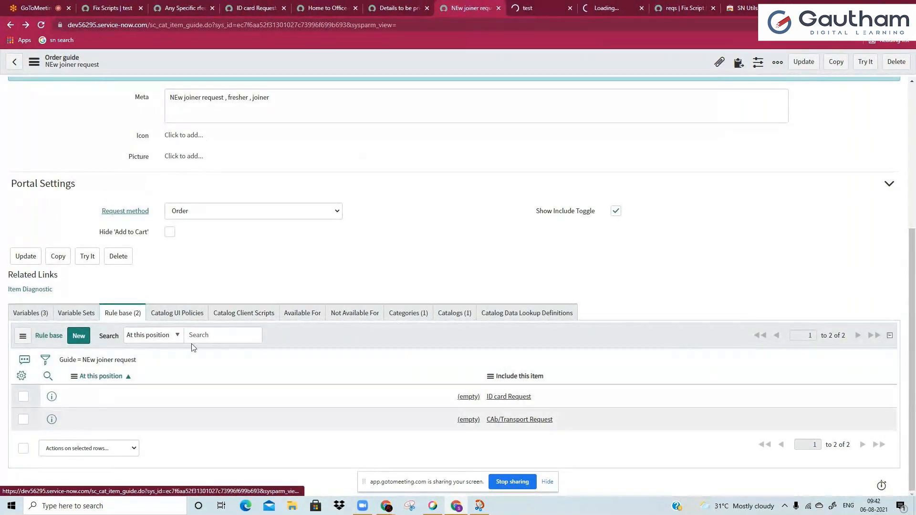
key(ctrl+Tab)
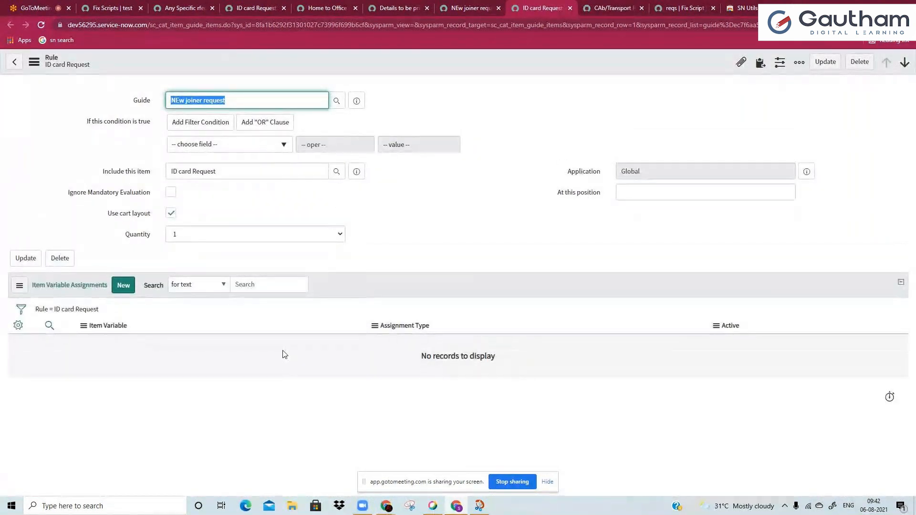
click(387, 8)
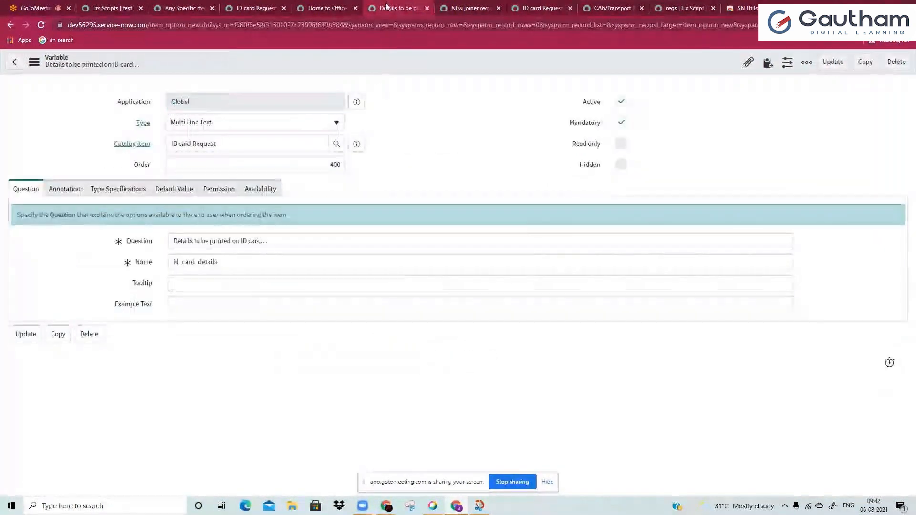
click(537, 8)
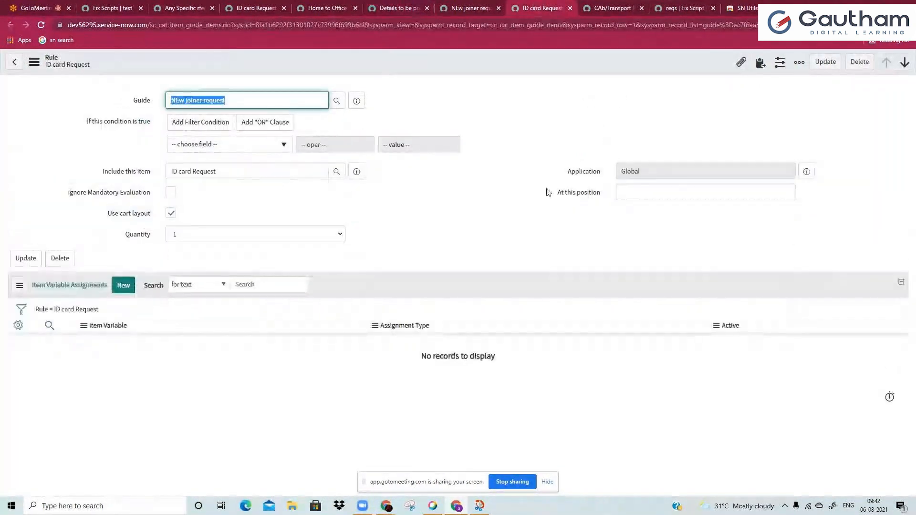
Set the ID card Request rule to apply when request_for_id_card is true, at position 10, and save it.
click(194, 146)
click(204, 184)
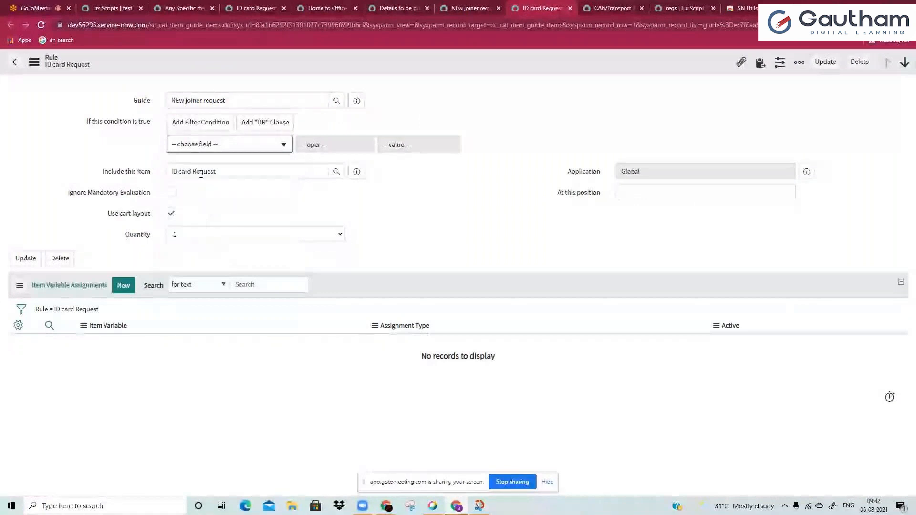
click(193, 145)
text(id)
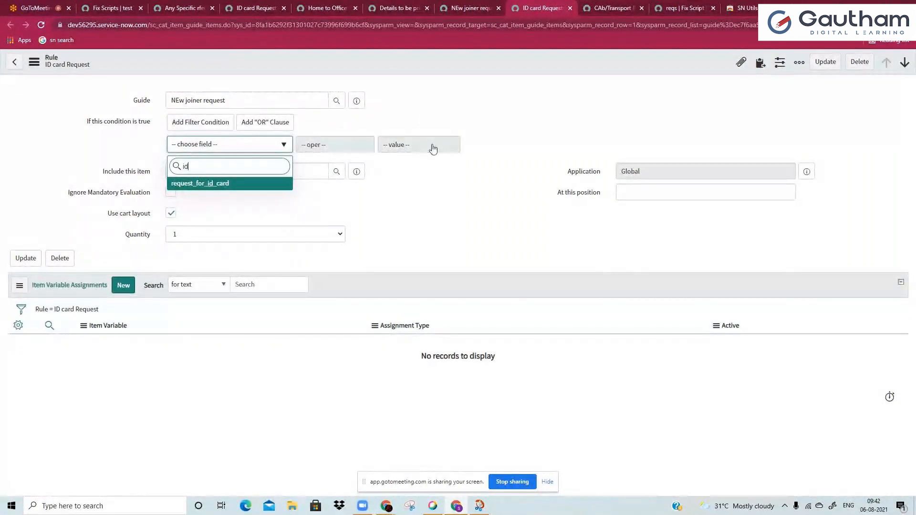
key(Return)
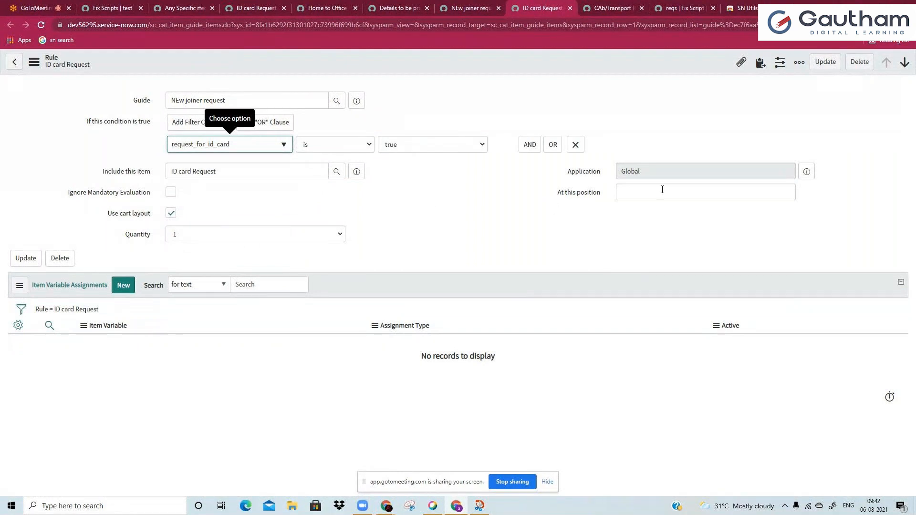
click(640, 190)
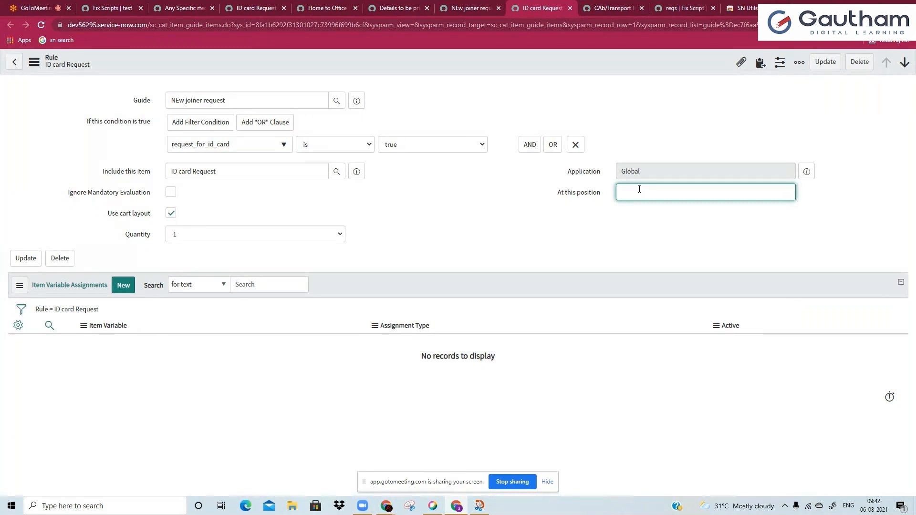
right_click(512, 68)
click(527, 71)
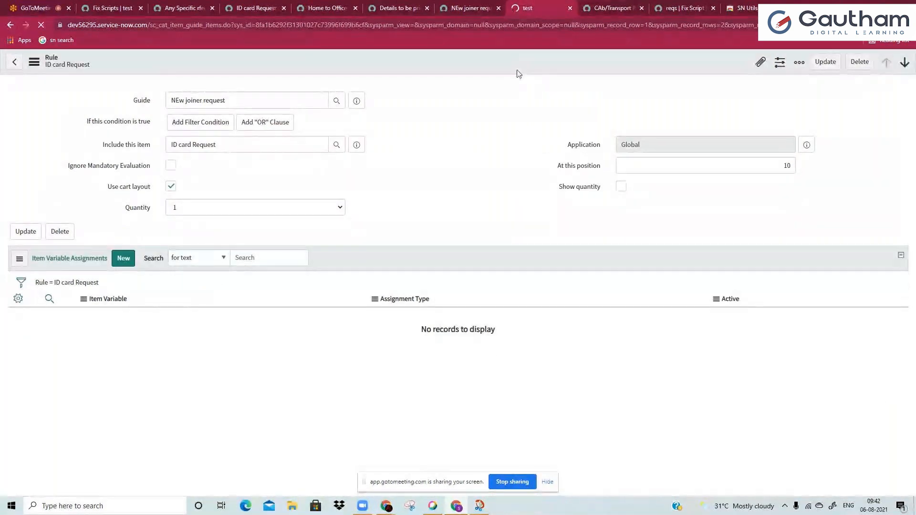
Set the CAb/Transport Request rule to apply when request_for_cab is true, at position 20, and save it.
click(242, 124)
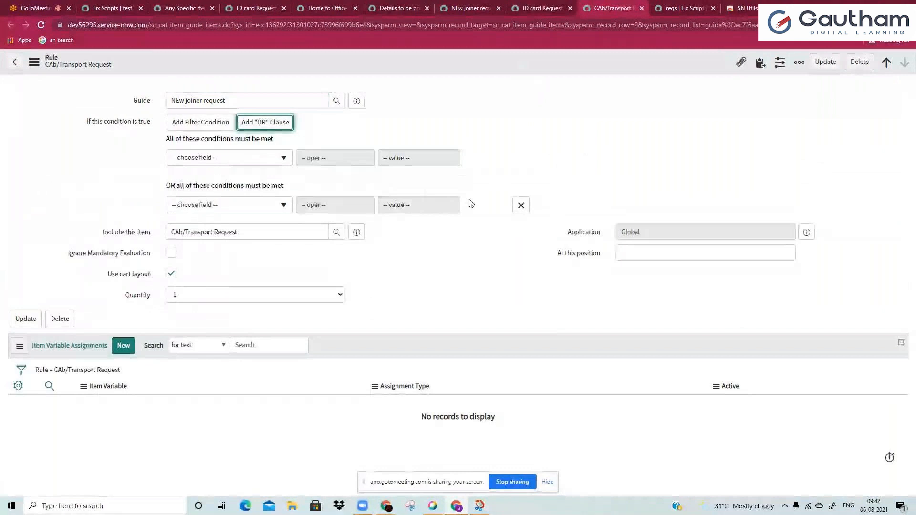
click(522, 205)
click(260, 149)
text(cab)
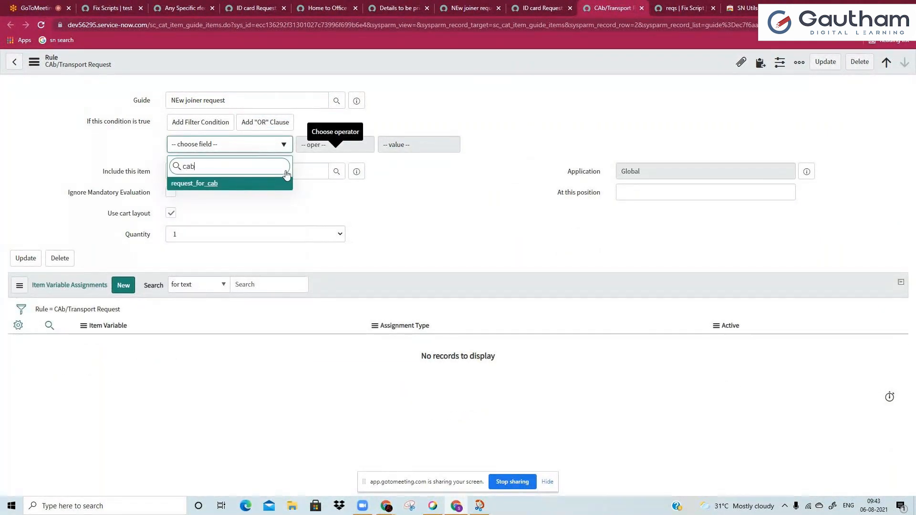
click(241, 185)
click(627, 193)
text(20)
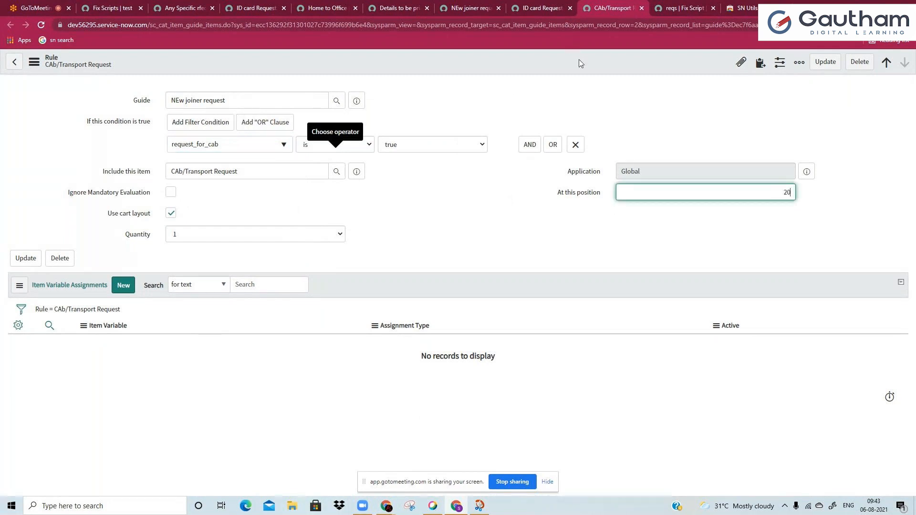
key(Return)
Duplicate the NEw joiner request order guide's browser tab and launch the guide's test preview.
click(482, 9)
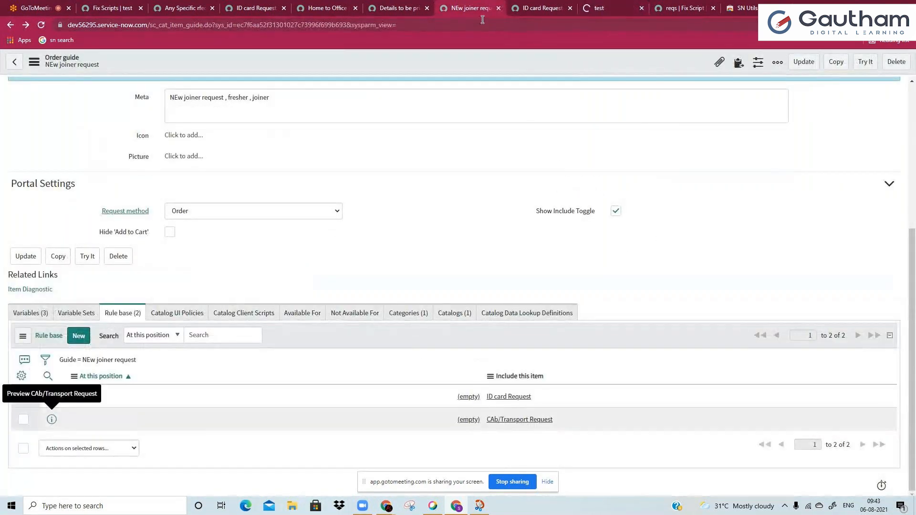
right_click(456, 4)
click(492, 71)
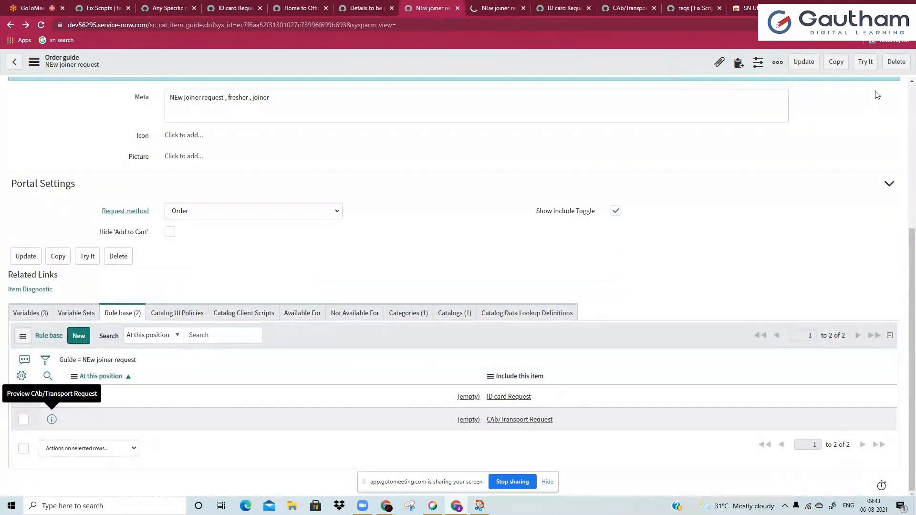
click(871, 67)
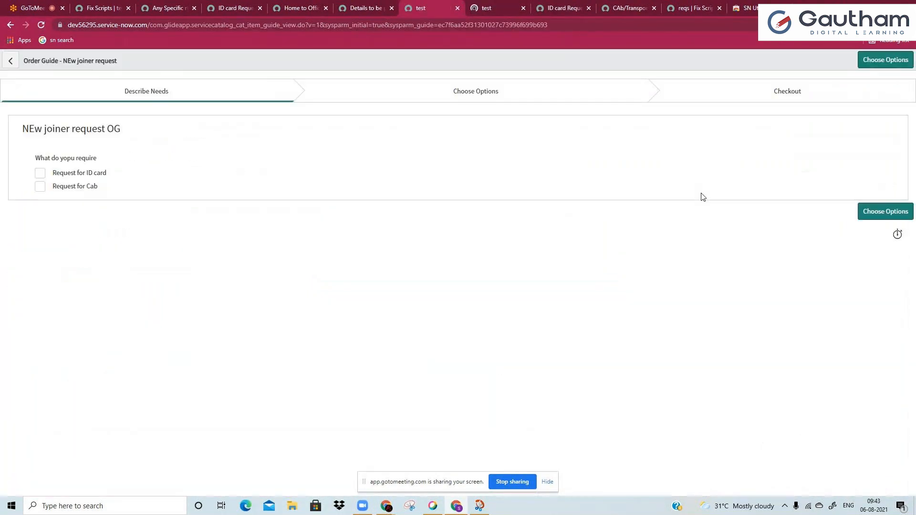
Tick only Request for ID card and check which items the Choose Options stage includes.
click(39, 174)
click(870, 213)
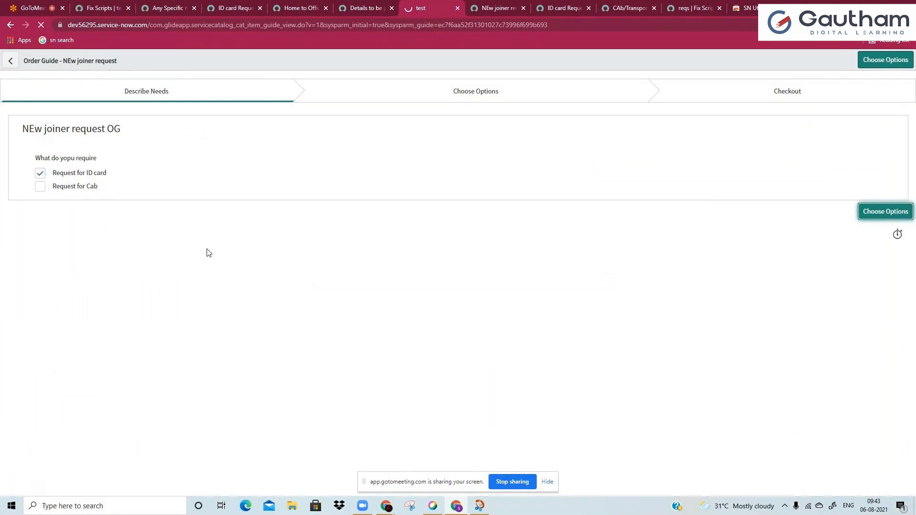
click(37, 205)
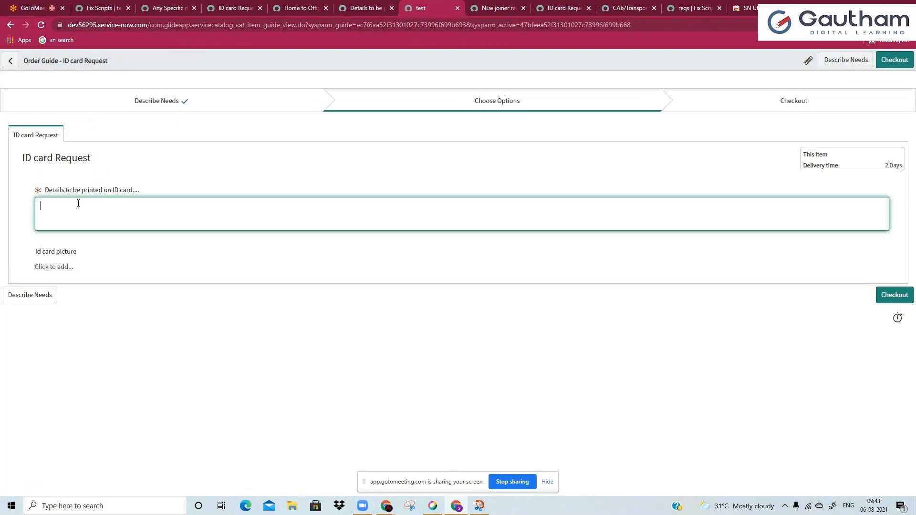
Return to Describe Needs, also tick Request for Cab, and examine the ID card and CAb/Transport item forms under Choose Options.
click(51, 295)
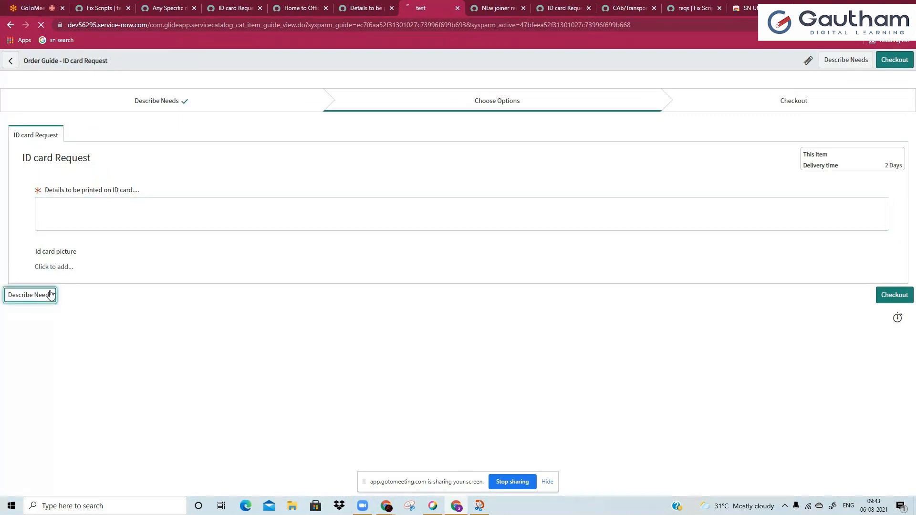
click(40, 187)
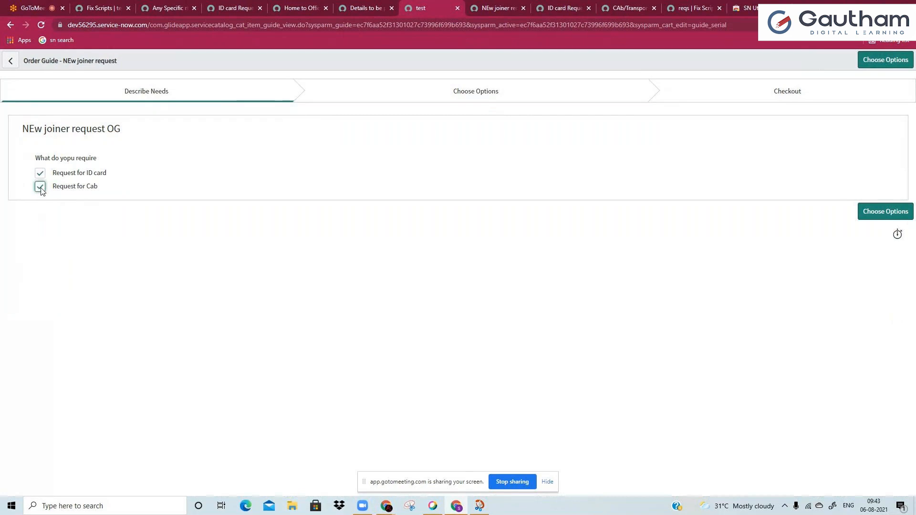
click(885, 212)
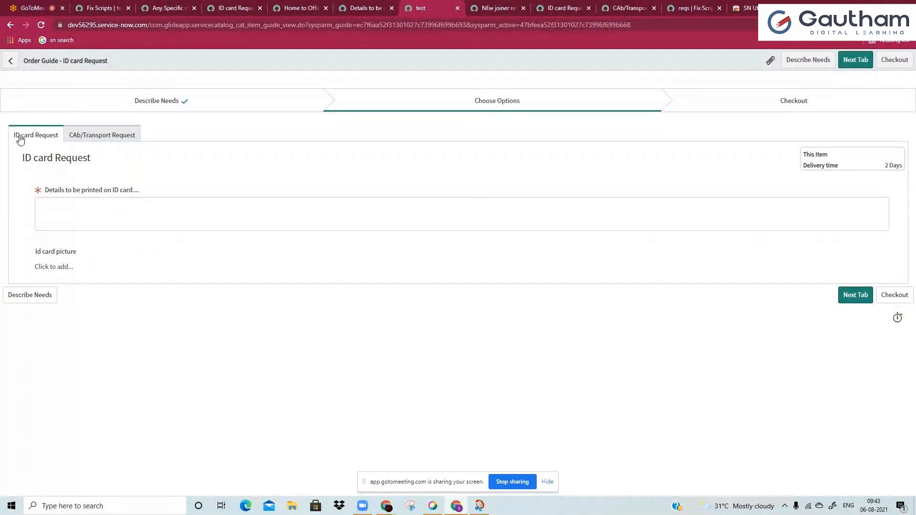
click(97, 138)
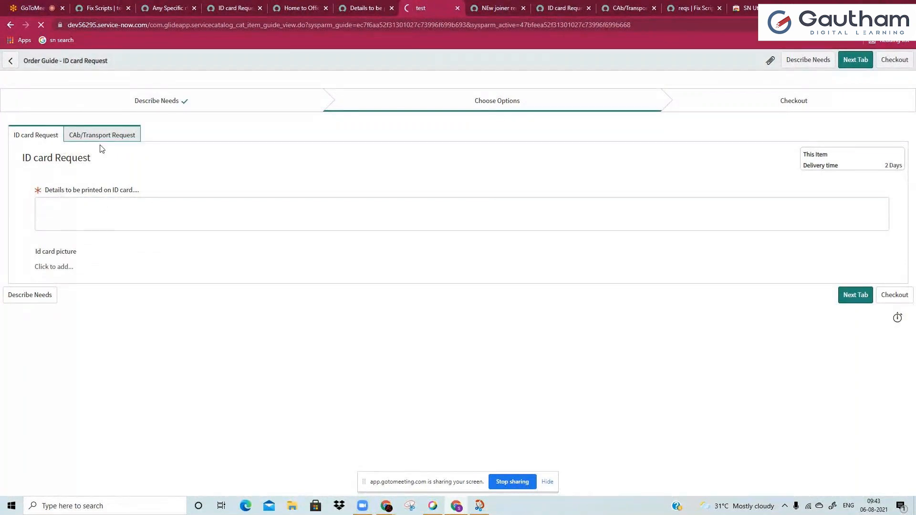
click(48, 141)
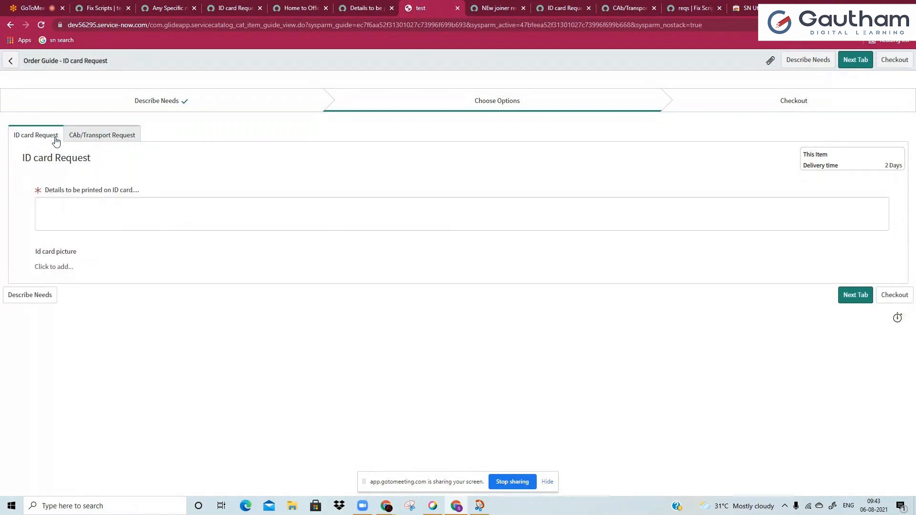
click(62, 230)
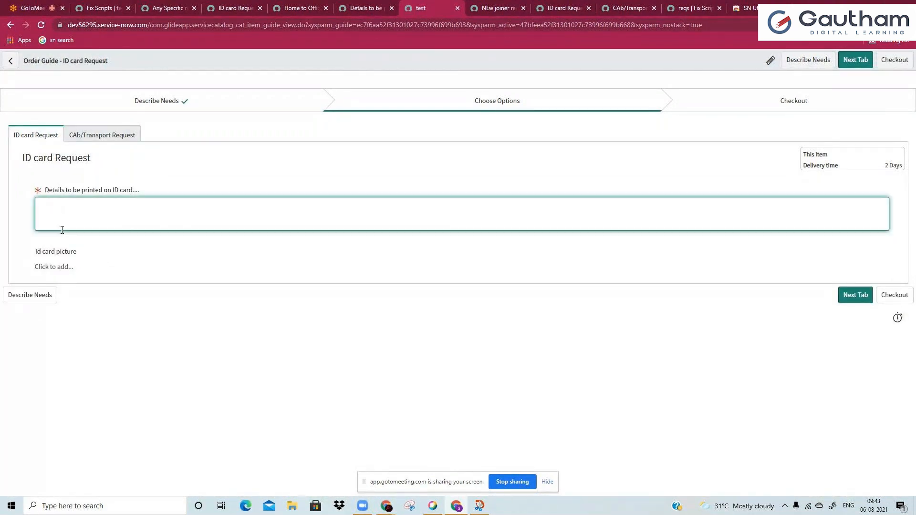
click(98, 138)
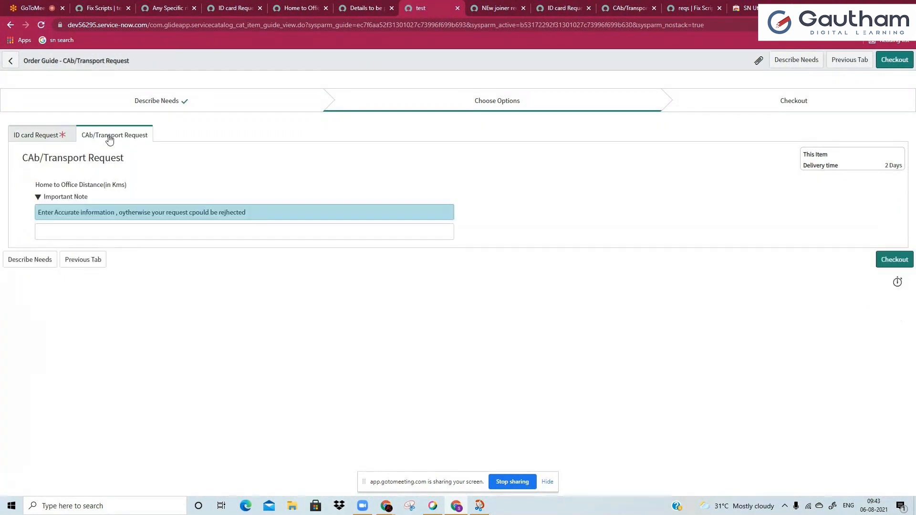
drag(37, 213, 261, 210)
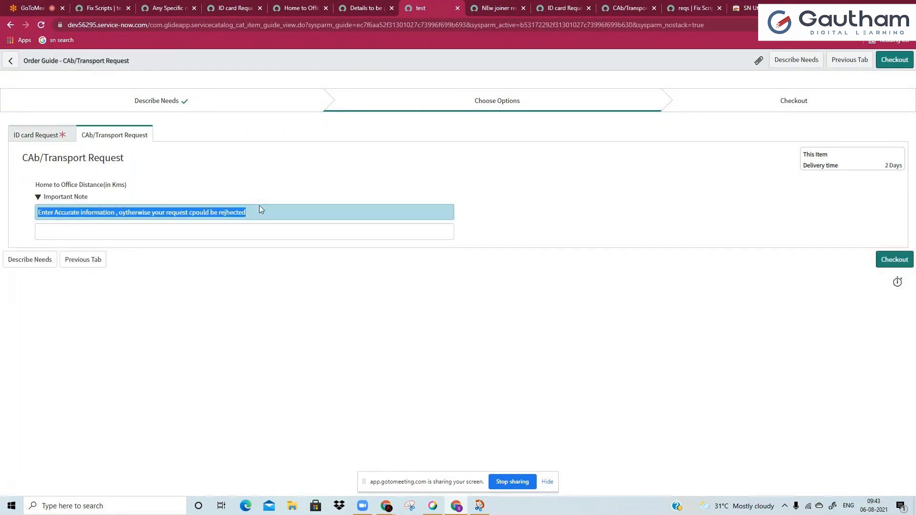
click(261, 210)
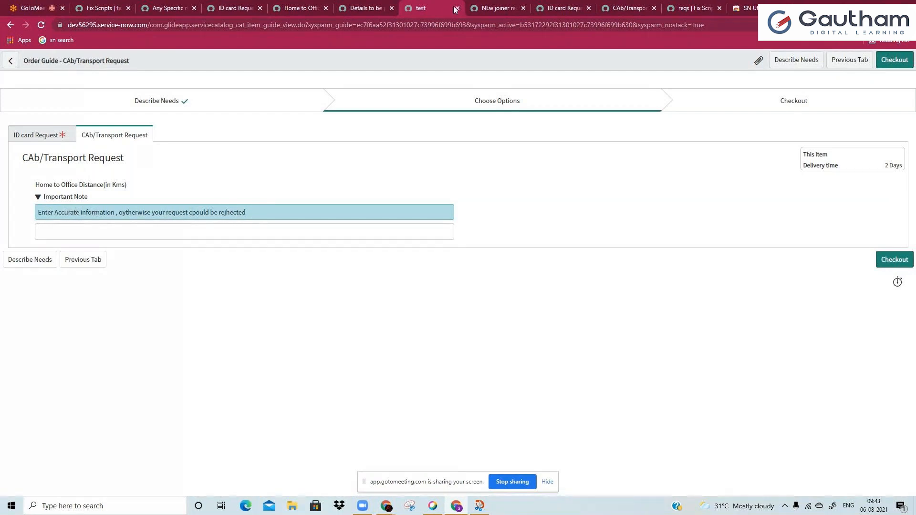
Review the CAb/Transport Request rule, the item forms in the guide preview and the ID card details variable.
click(612, 5)
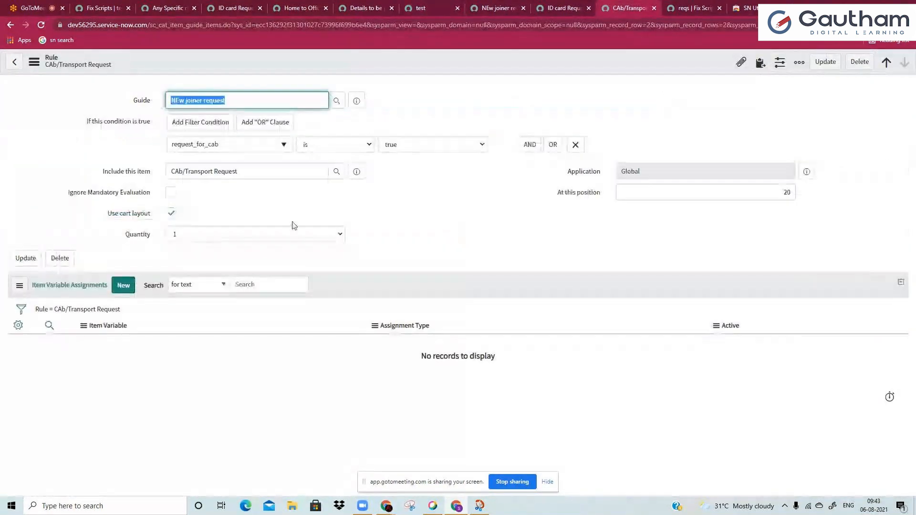
click(439, 4)
click(60, 229)
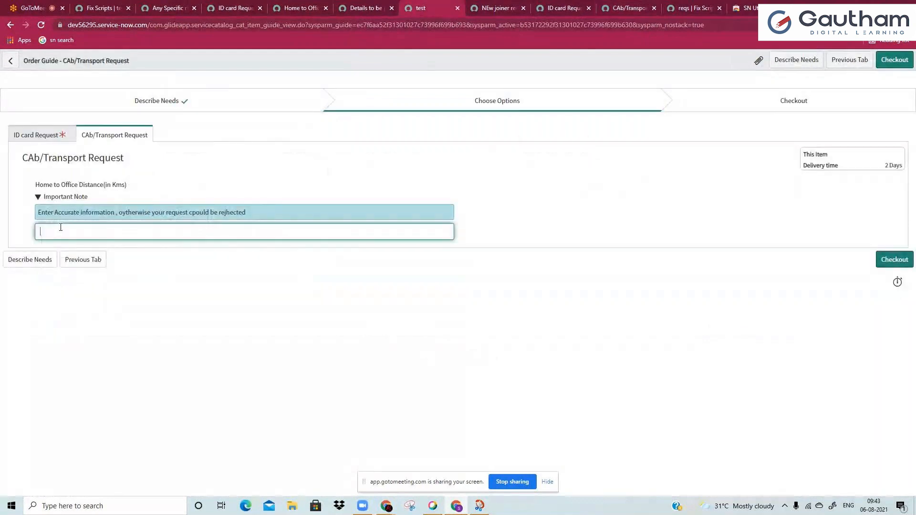
click(57, 138)
click(389, 6)
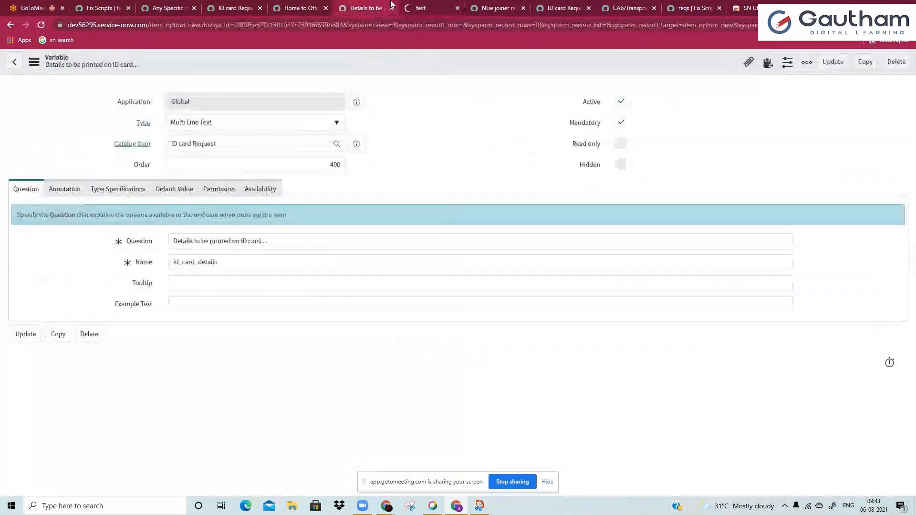
Open the NEw joiner request guide's variables list in a separate browser tab and start a new variable record.
click(480, 5)
scroll(200, 398, down, 5)
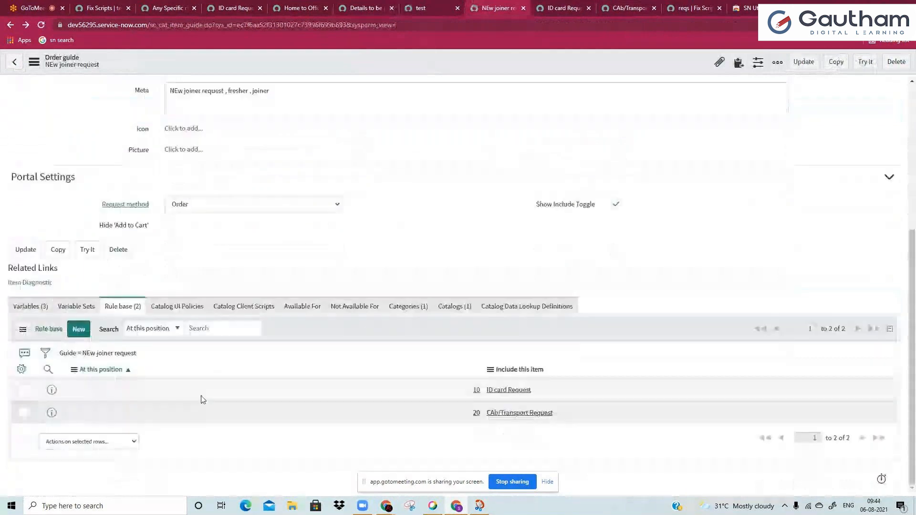
click(32, 304)
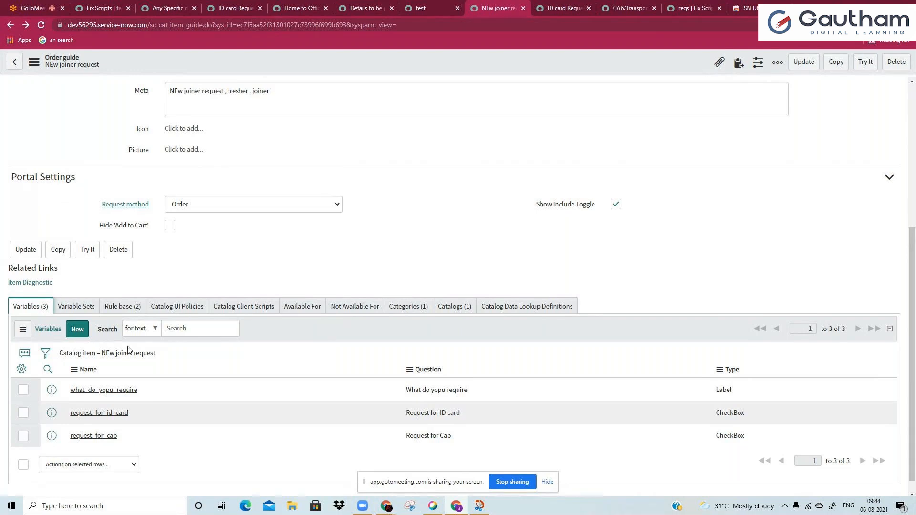
right_click(152, 354)
click(184, 358)
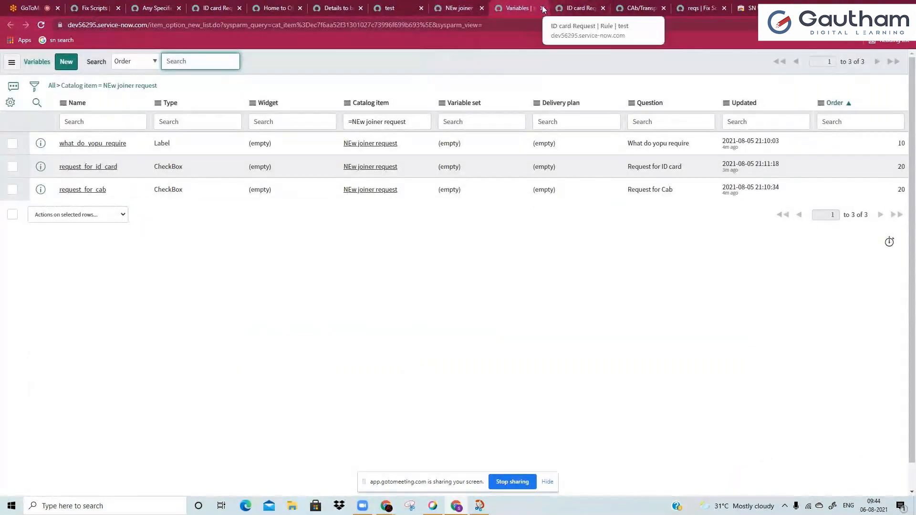
click(66, 61)
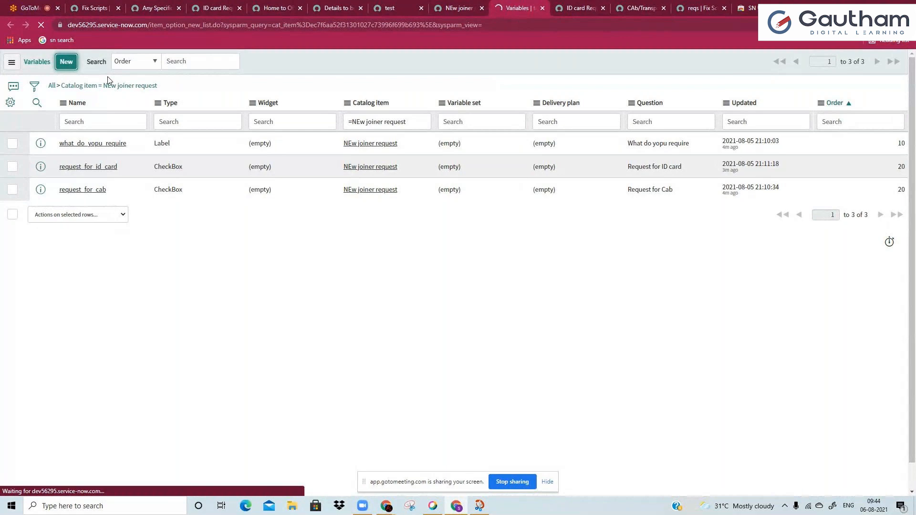
Switch to the GoToMeeting session, mute the microphone and turn it back on.
click(29, 8)
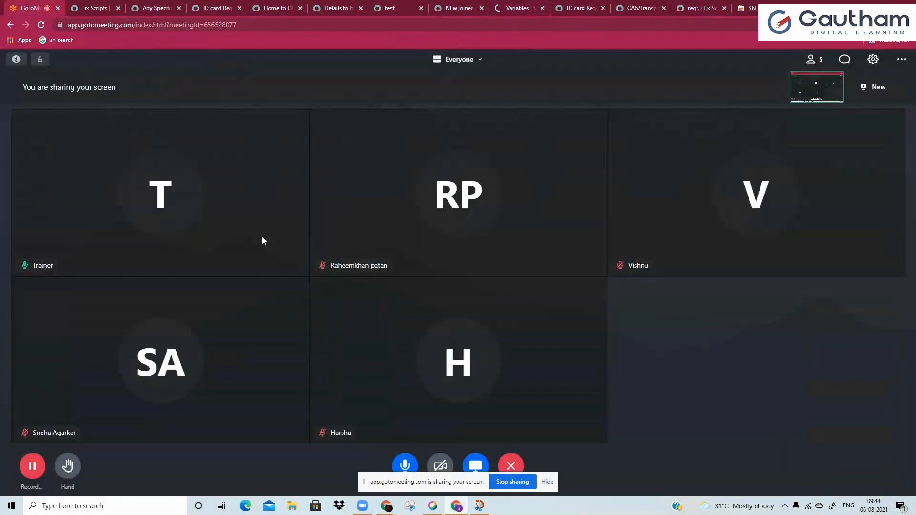
click(402, 467)
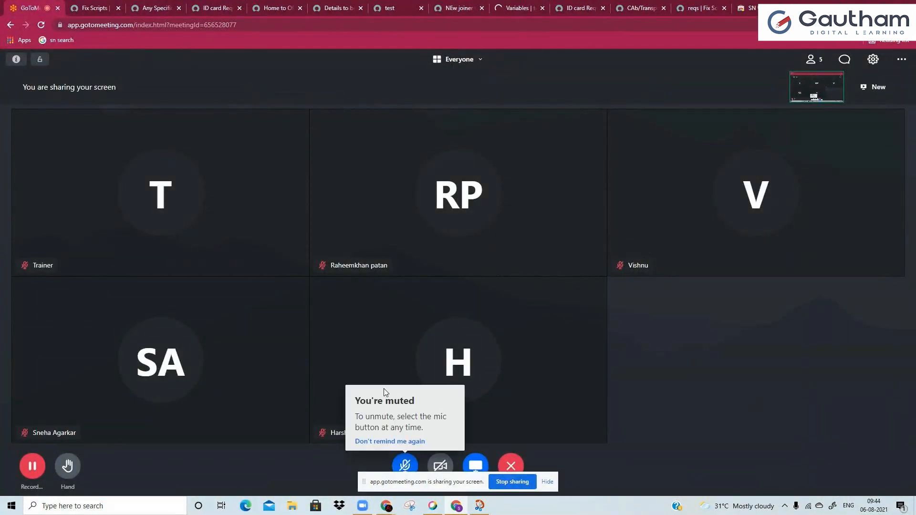
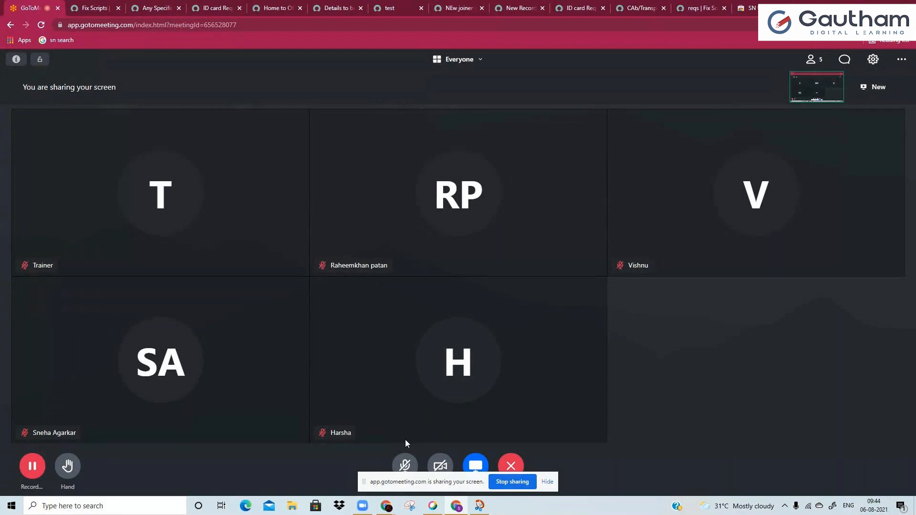
click(412, 467)
Go back through the open ServiceNow records and bring up the ID card Request's "Details to be printed on ID card" variable.
click(524, 5)
click(555, 5)
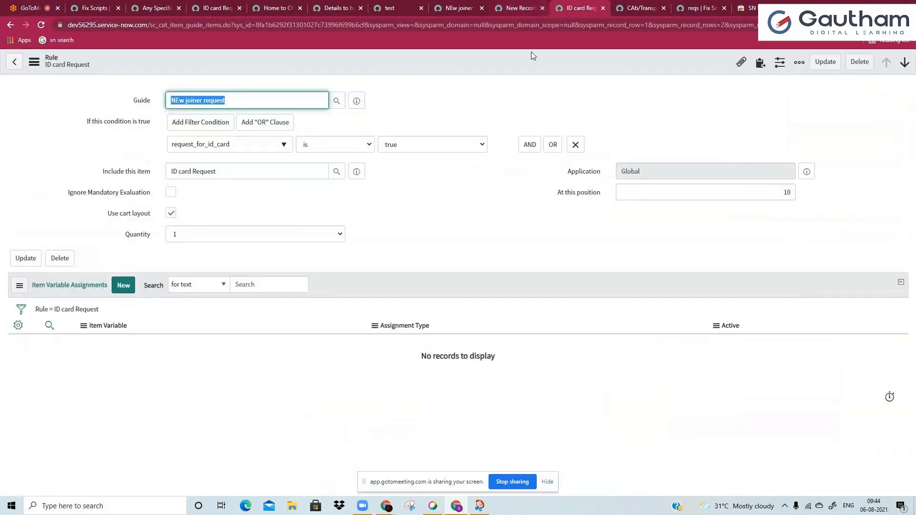
click(468, 10)
click(411, 7)
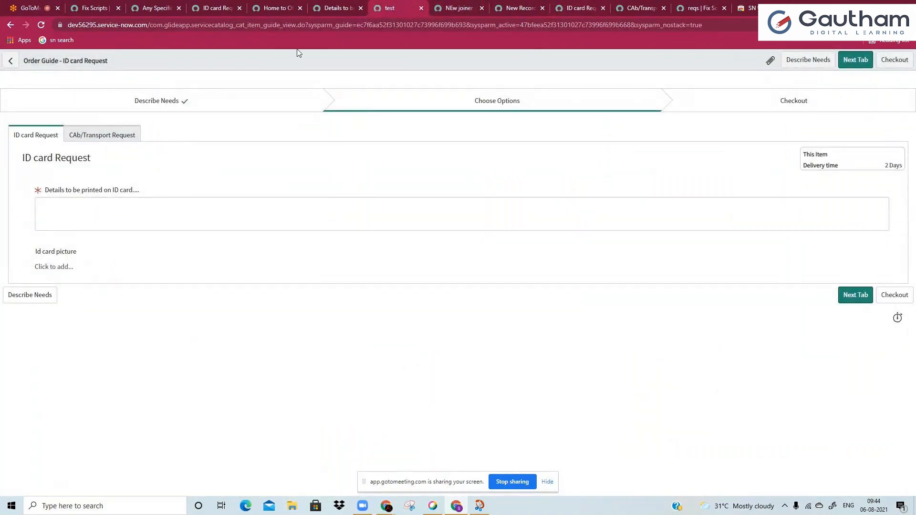
click(327, 6)
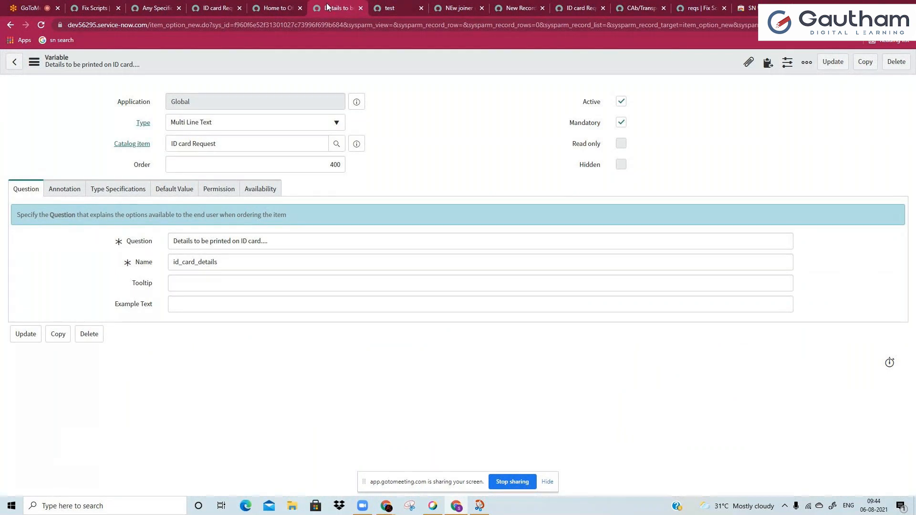
Return to the new variable record for the NEw joiner request guide and enter Requested For as its question.
click(389, 7)
click(459, 7)
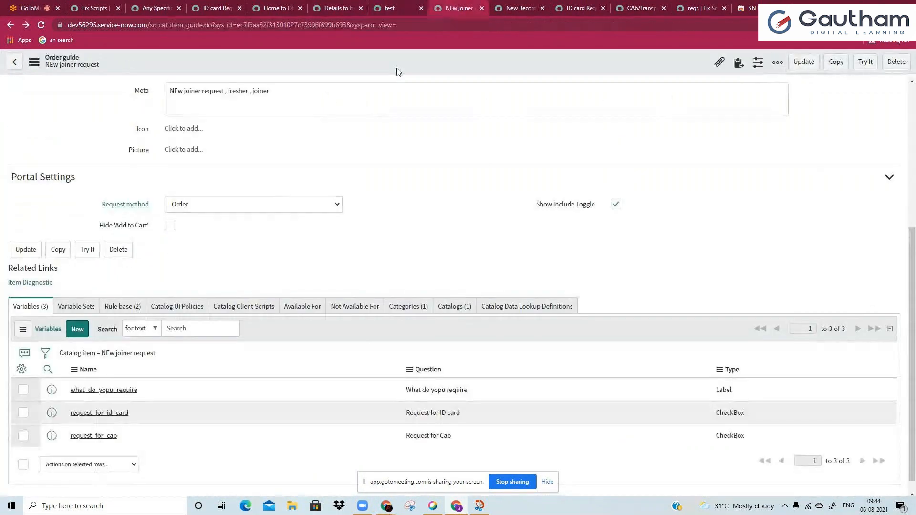
key(ctrl+Tab)
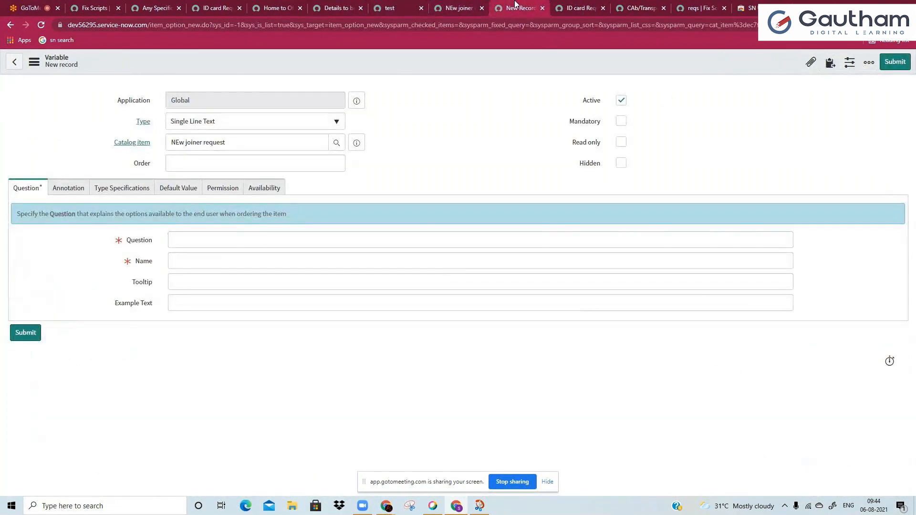
click(309, 245)
text(Requested For)
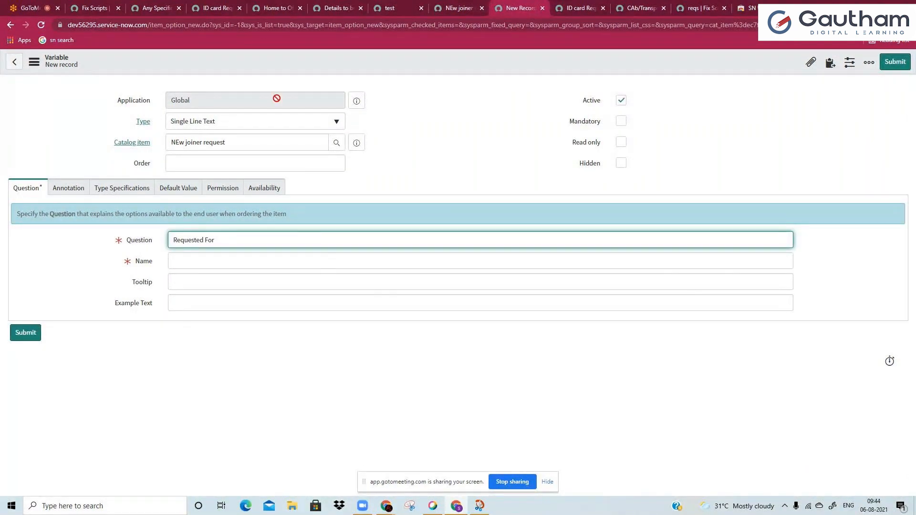
Set the new Requested For variable's type to Reference.
click(284, 122)
text(redfe)
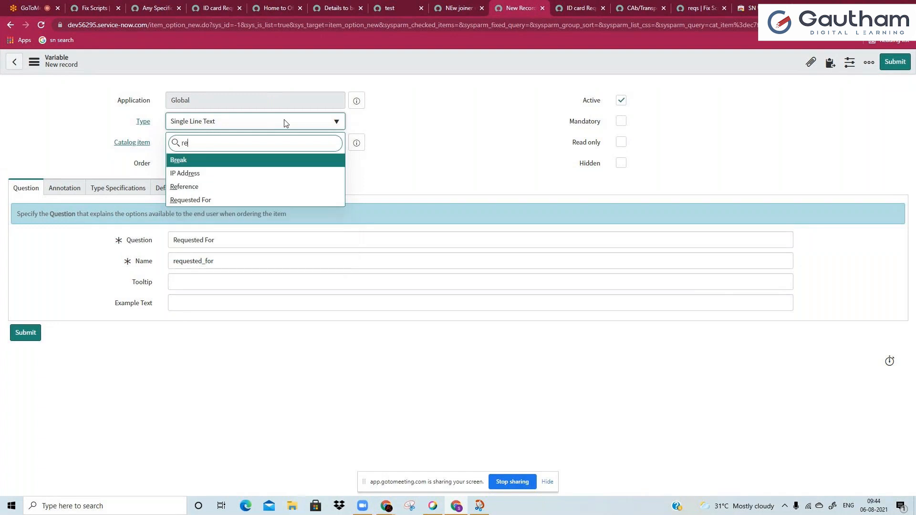
key(BackSpace)
key(BackSpace)
key(BackSpace)
text(fer)
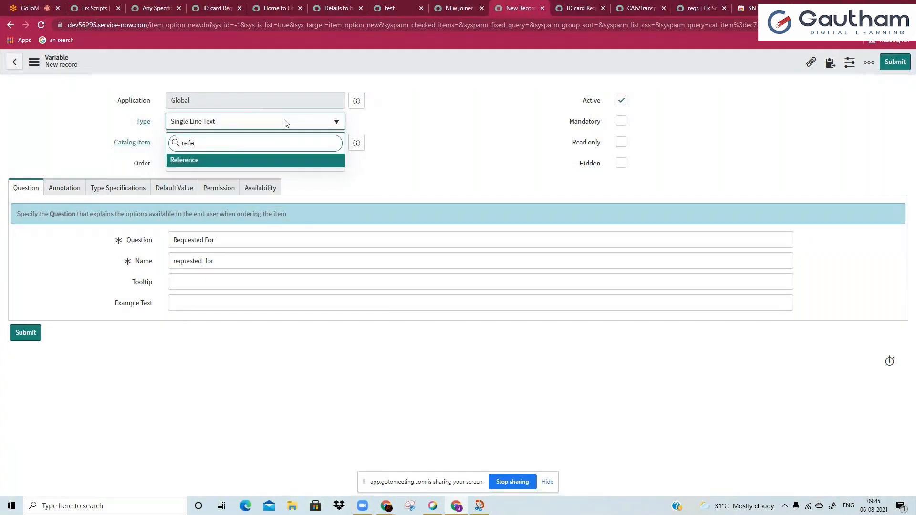
key(Return)
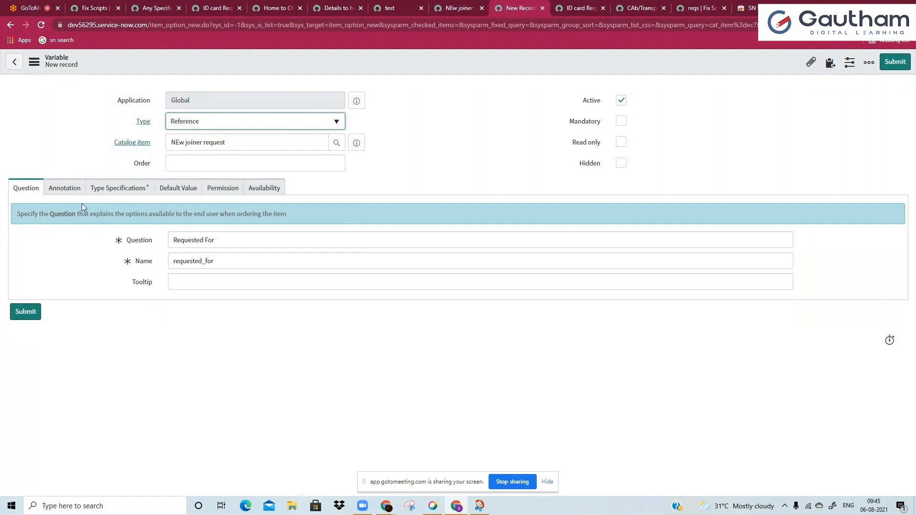
Make the Requested For variable reference the User [sys_user] table in its type specifications.
click(119, 188)
click(230, 289)
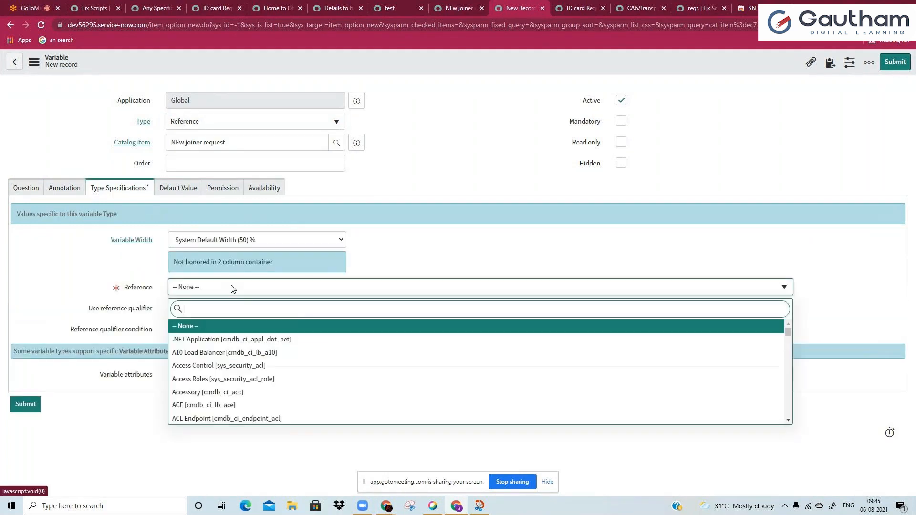
text(sys)
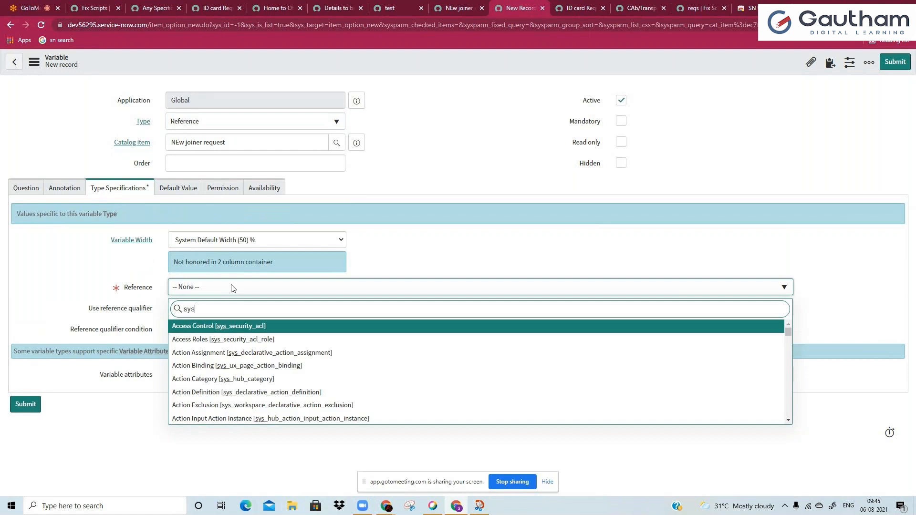
text(_us)
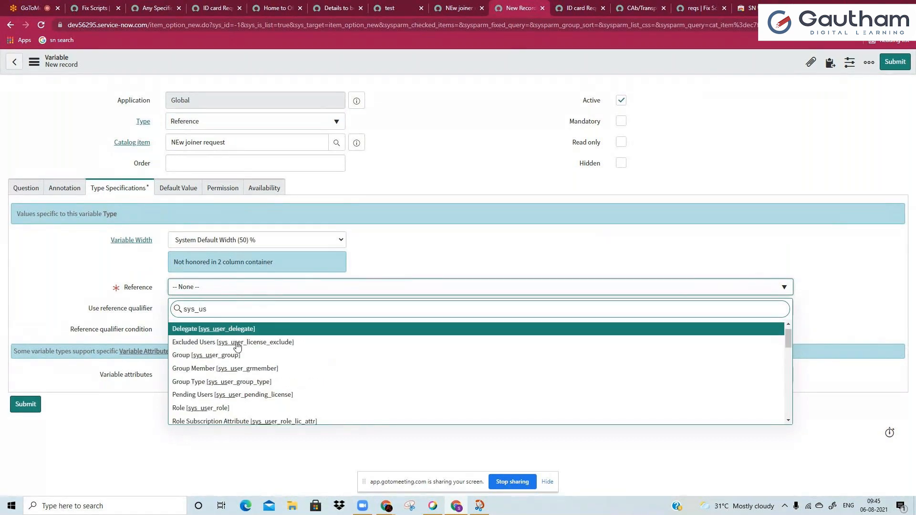
scroll(238, 346, down, 5)
scroll(237, 346, up, 2)
scroll(238, 345, up, 1)
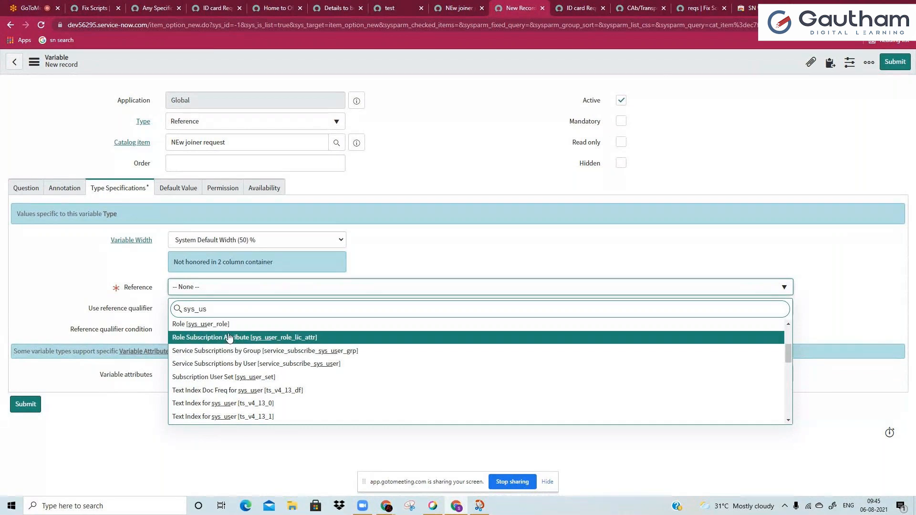
scroll(229, 337, up, 1)
scroll(220, 381, down, 4)
click(207, 405)
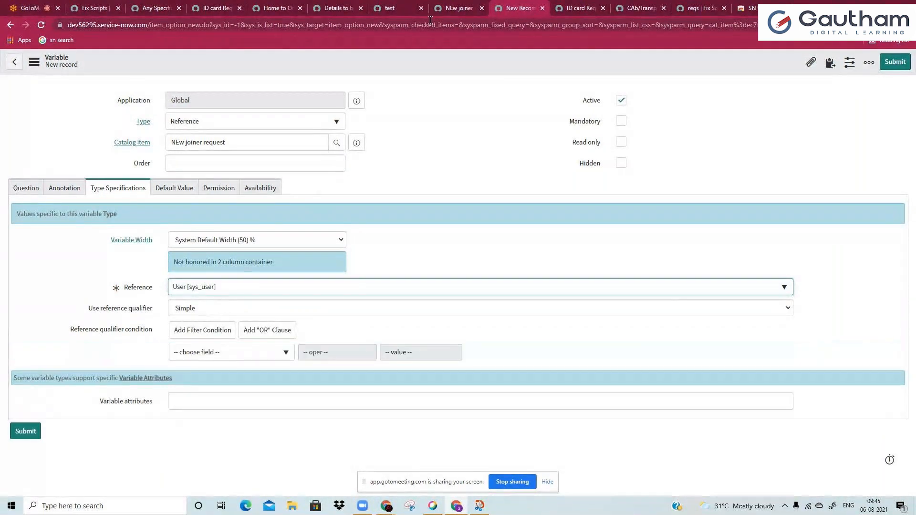
Set the Requested For variable's order to 5 and save the record.
right_click(457, 61)
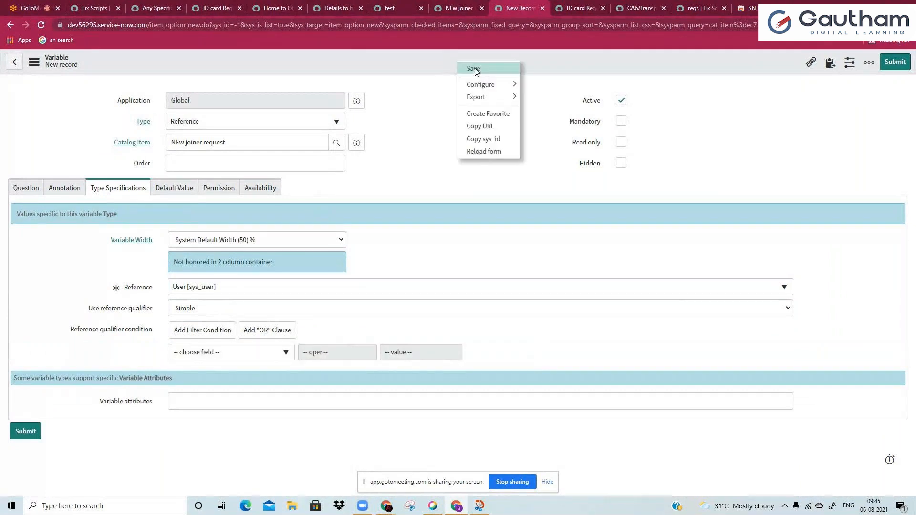
click(318, 168)
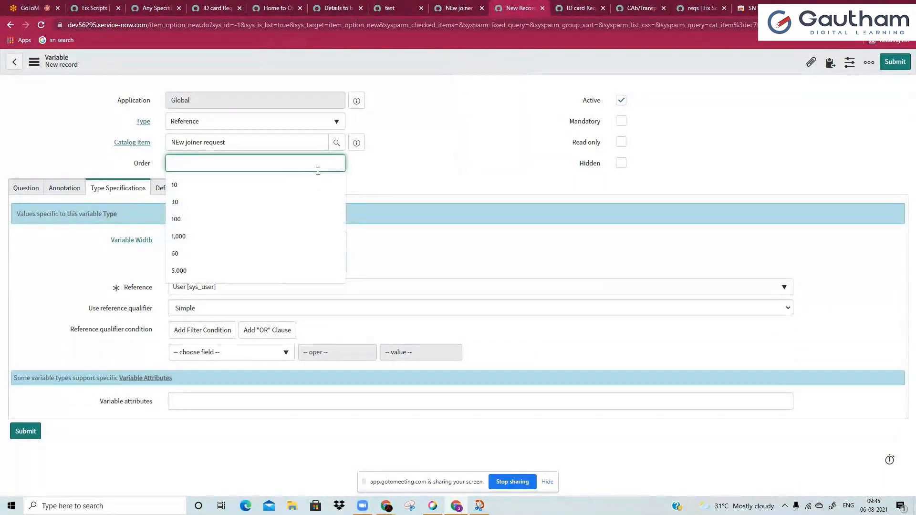
text(1)
text(5)
right_click(377, 58)
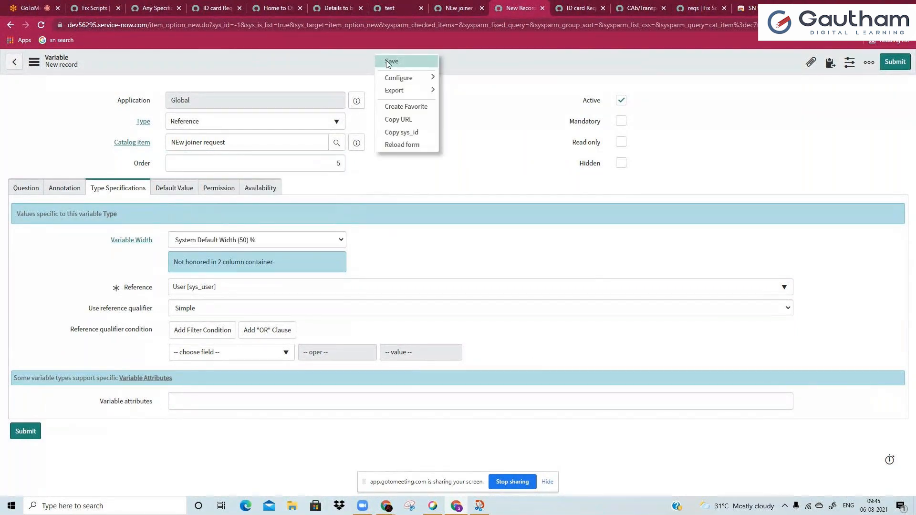
click(389, 61)
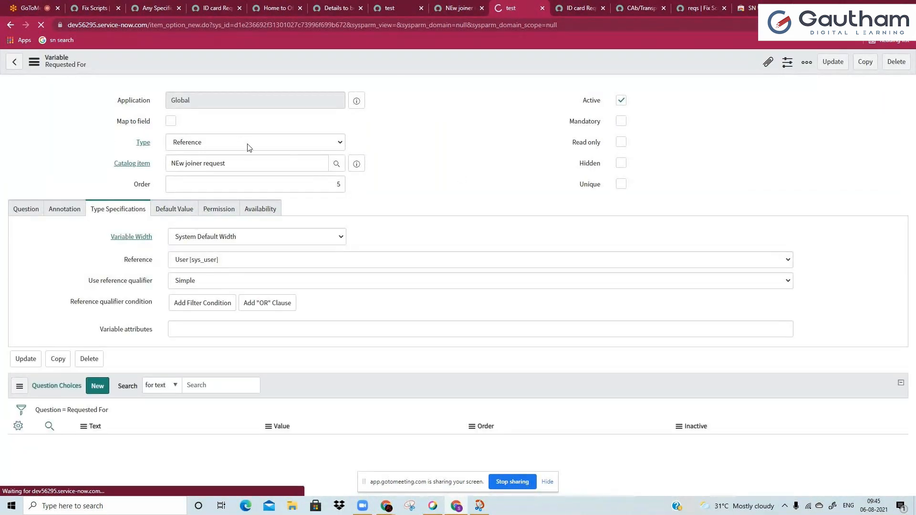
Change the type in the open Requested For variable form to Multi Line Text.
click(260, 126)
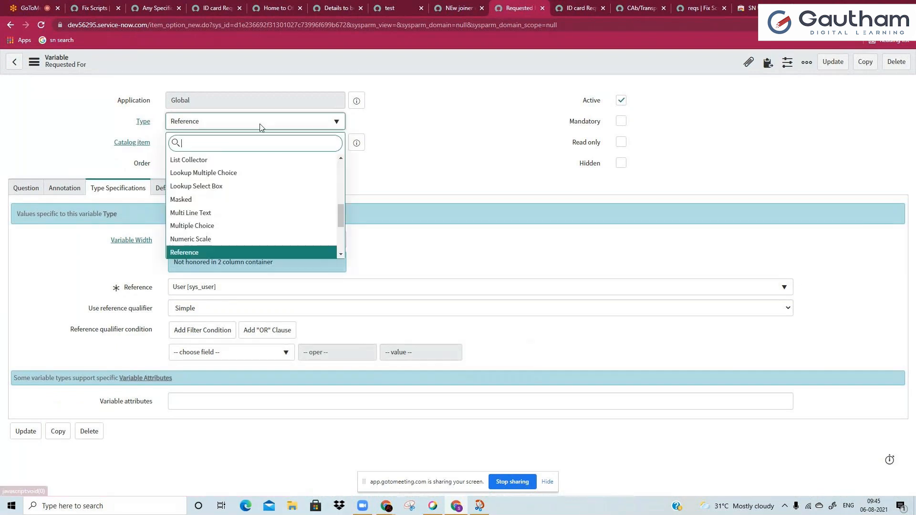
text(mul)
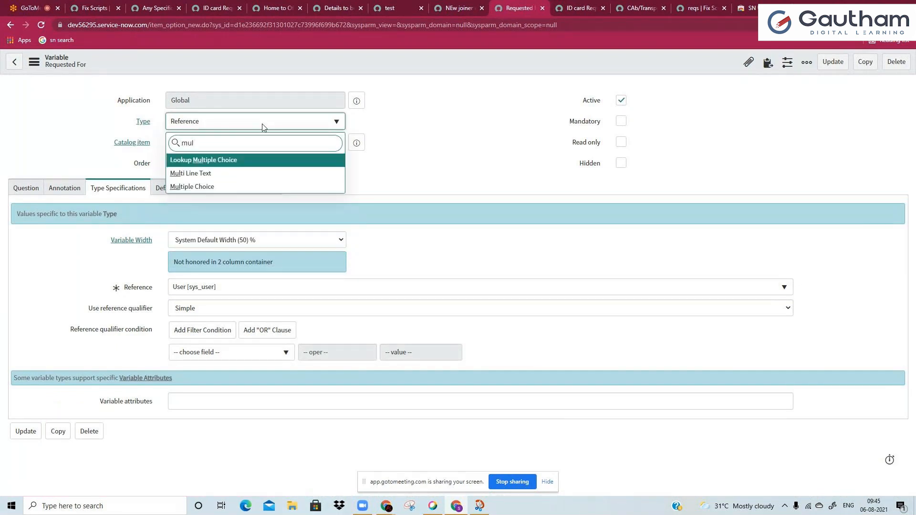
click(303, 174)
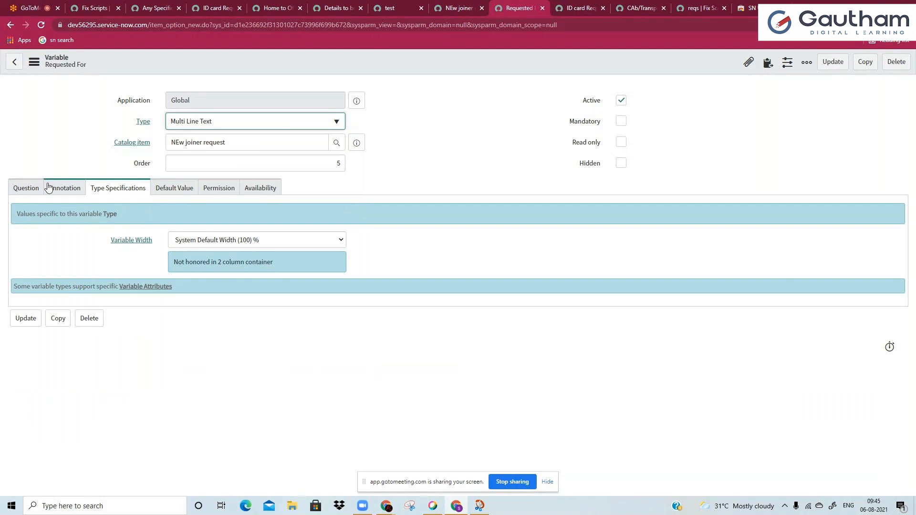
Change the question to Requester Address and the variable name to requester_address.
click(28, 188)
double_click(212, 244)
click(215, 248)
text('s aqddressw)
drag(194, 261, 233, 262)
text(er_add)
key(BackSpace)
key(BackSpace)
key(BackSpace)
key(BackSpace)
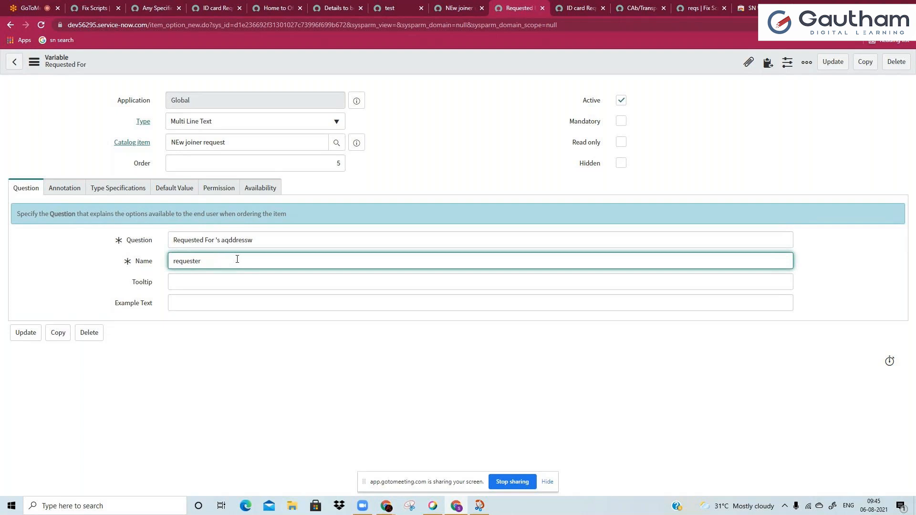
text(address)
drag(200, 241, 333, 251)
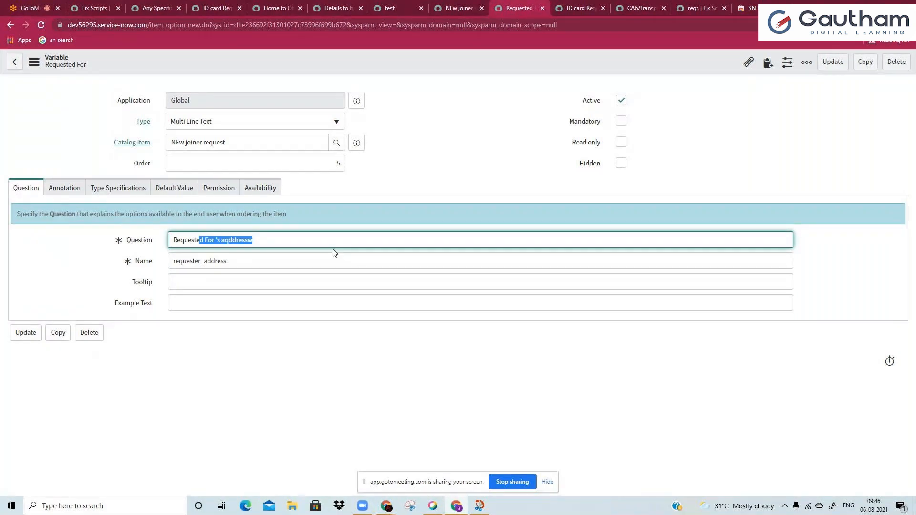
text(r Address)
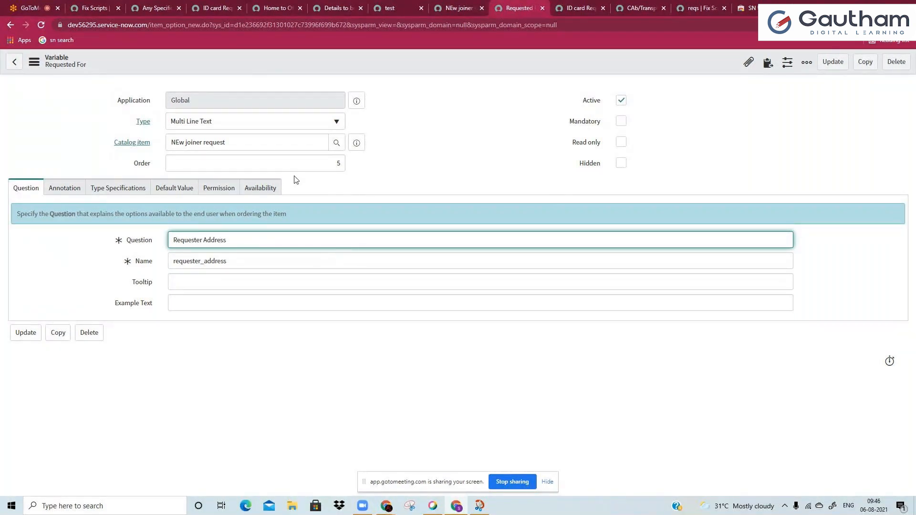
Set the order to 8, insert the Requester Address form as a new variable and return to the NEw joiner request order guide.
click(334, 165)
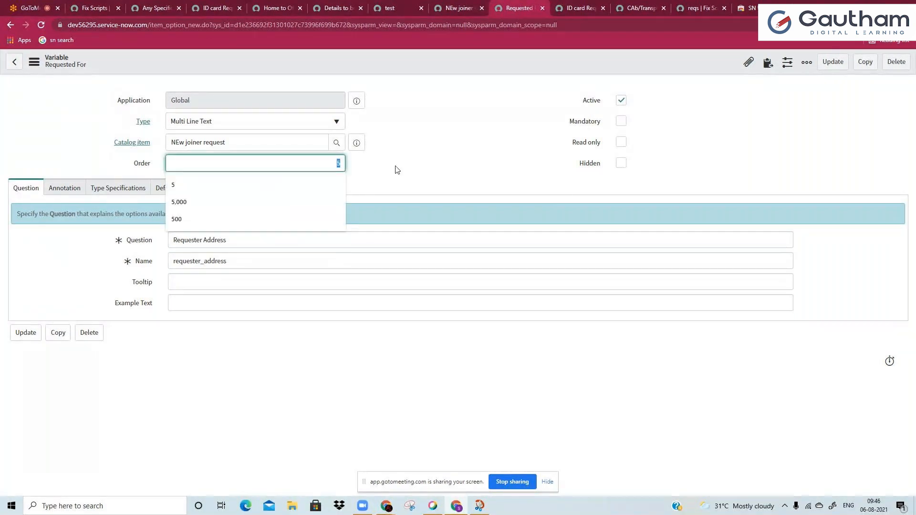
text(8)
right_click(382, 71)
click(397, 98)
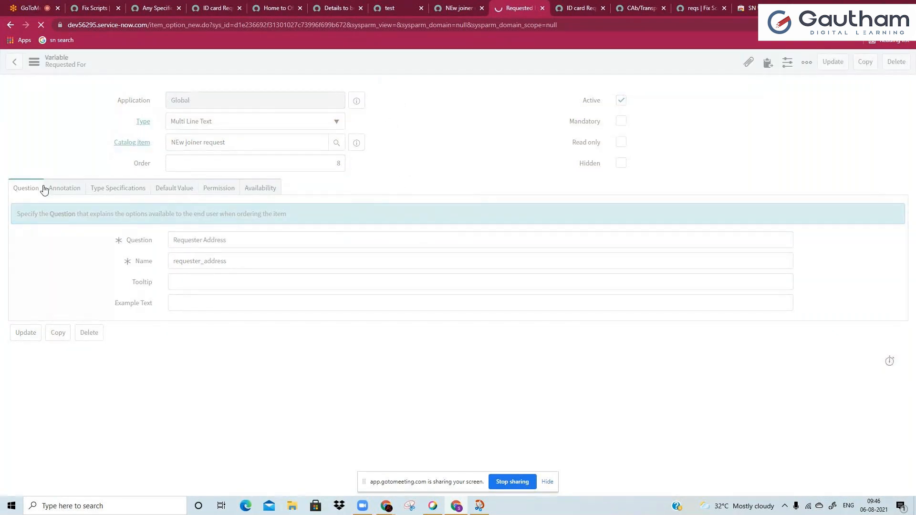
click(70, 192)
click(93, 191)
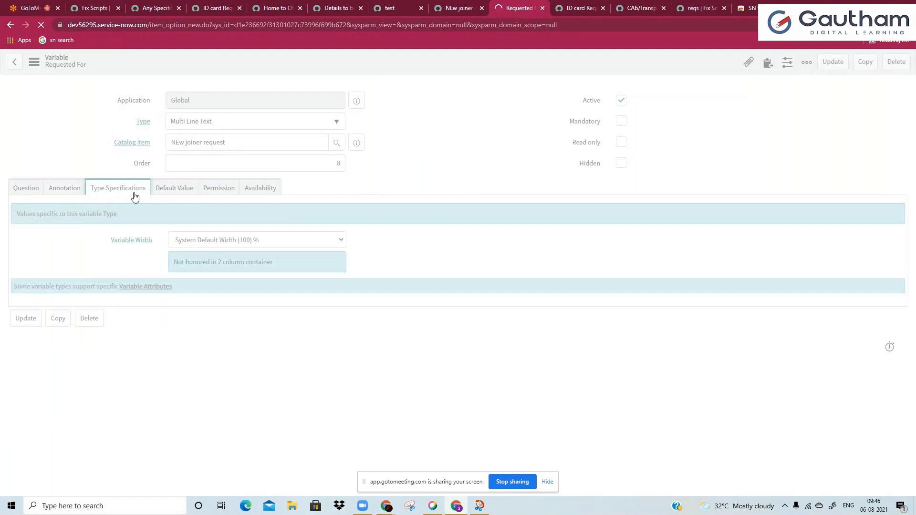
click(176, 192)
click(213, 193)
click(448, 10)
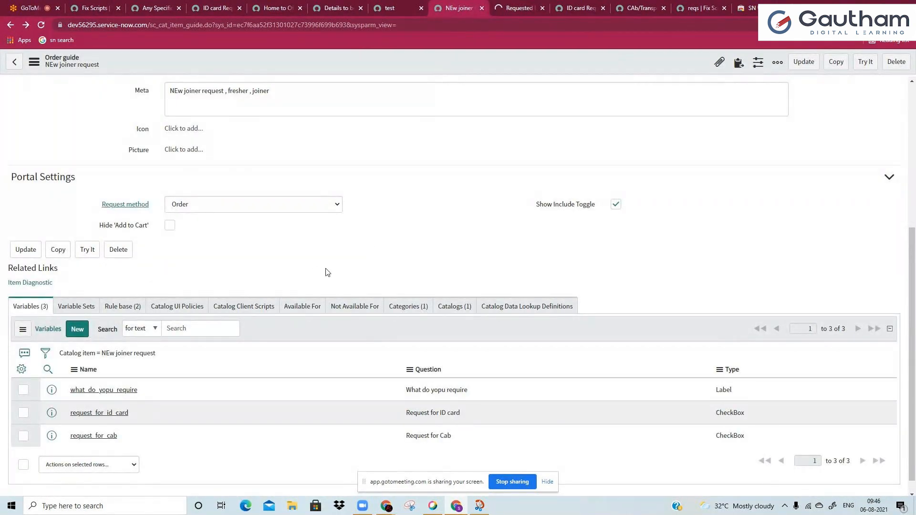
click(22, 370)
click(365, 158)
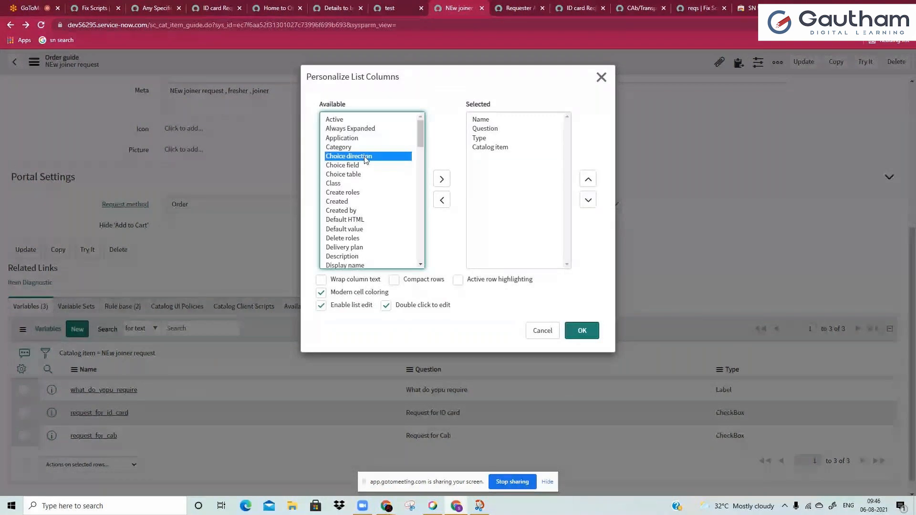
key(Up)
scroll(355, 191, down, 5)
scroll(351, 203, up, 3)
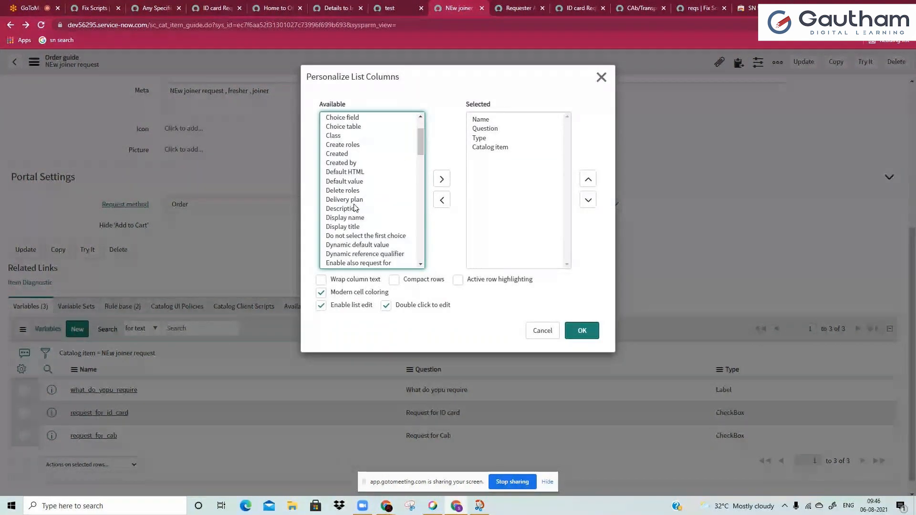
key(ctrl+f)
text(cas)
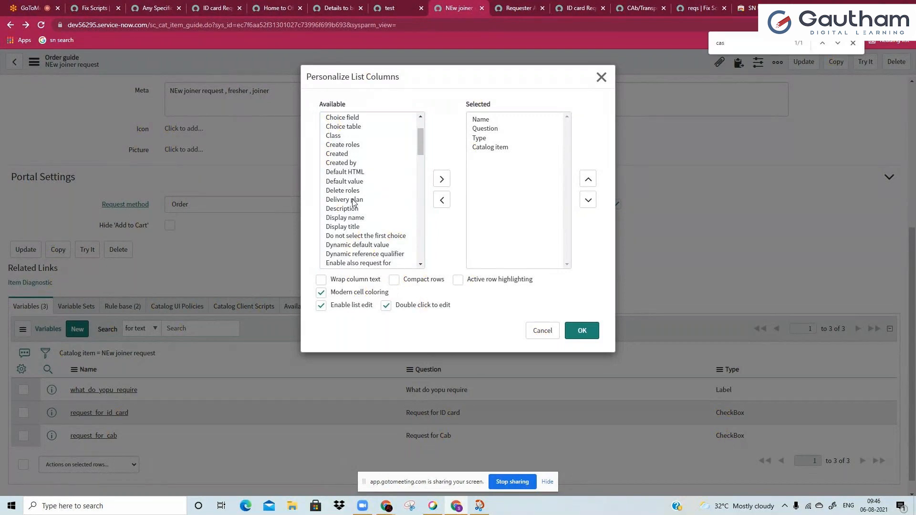
click(600, 77)
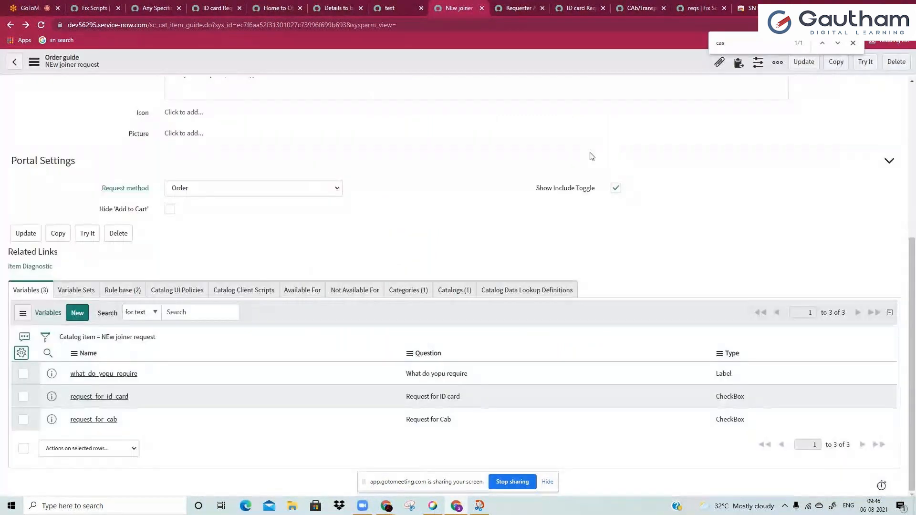
Enable Cascade Variables on the NEw joiner request order guide and save the record.
scroll(613, 157, up, 5)
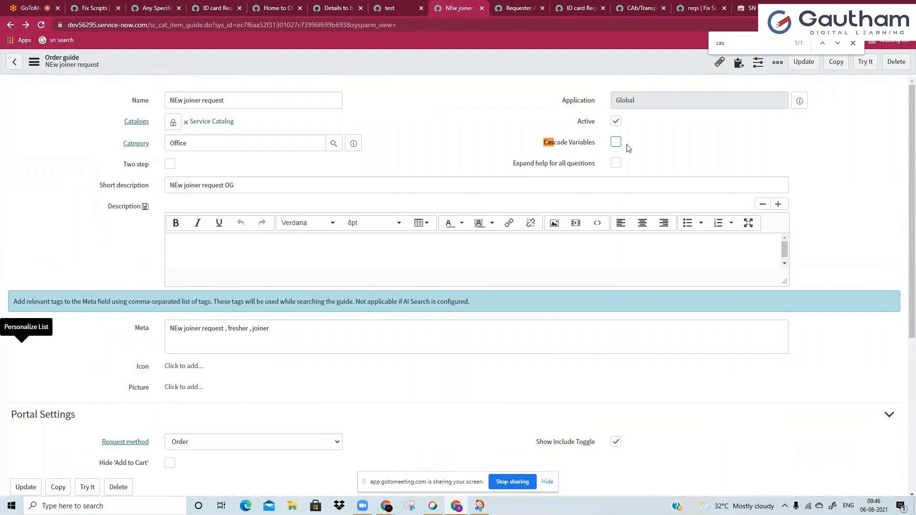
click(616, 143)
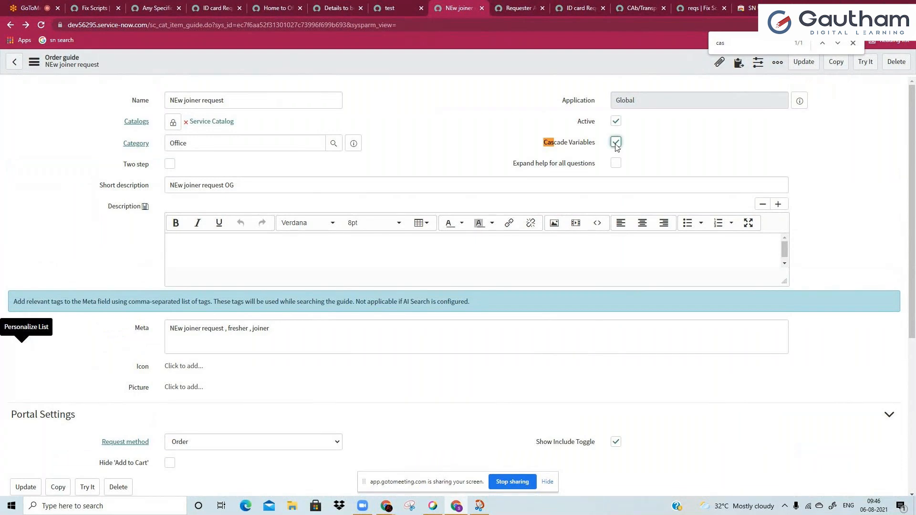
right_click(579, 62)
click(588, 73)
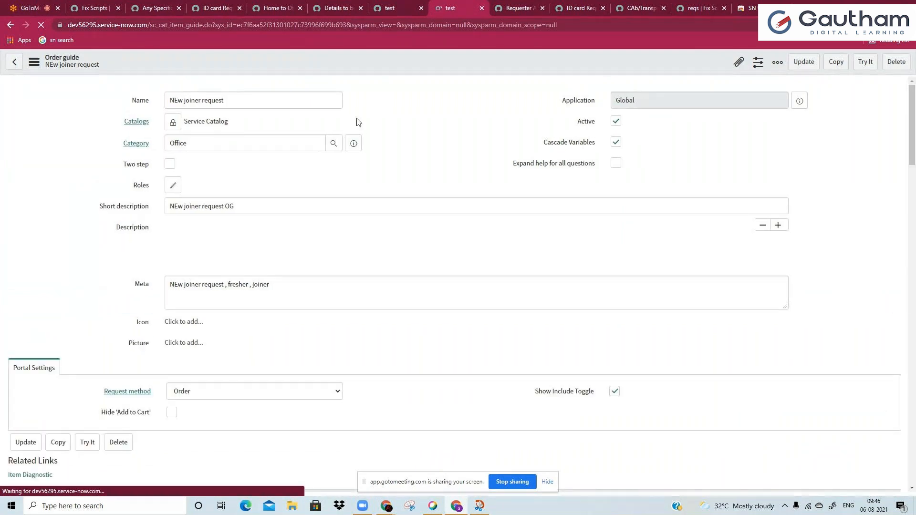
Close the Requester Address variable's browser tab, duplicate the order guide's tab and return to the original guide.
click(525, 8)
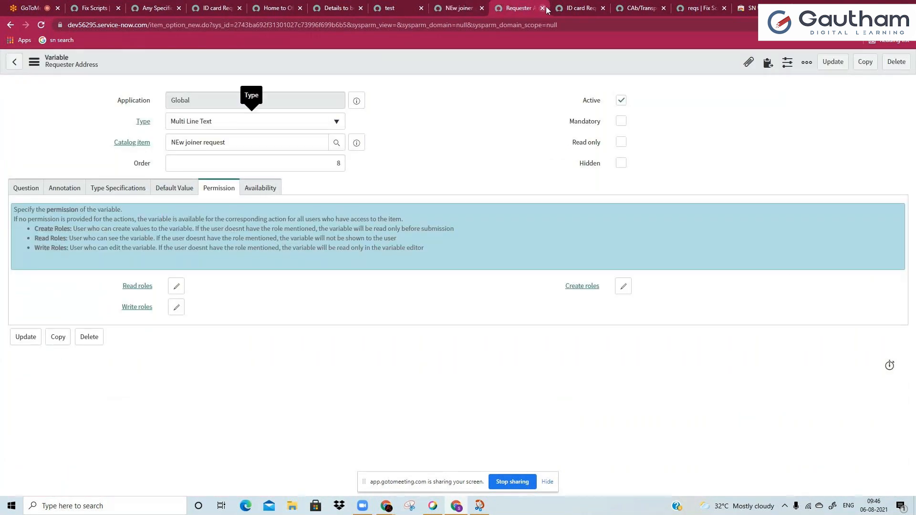
click(543, 8)
right_click(461, 8)
click(492, 72)
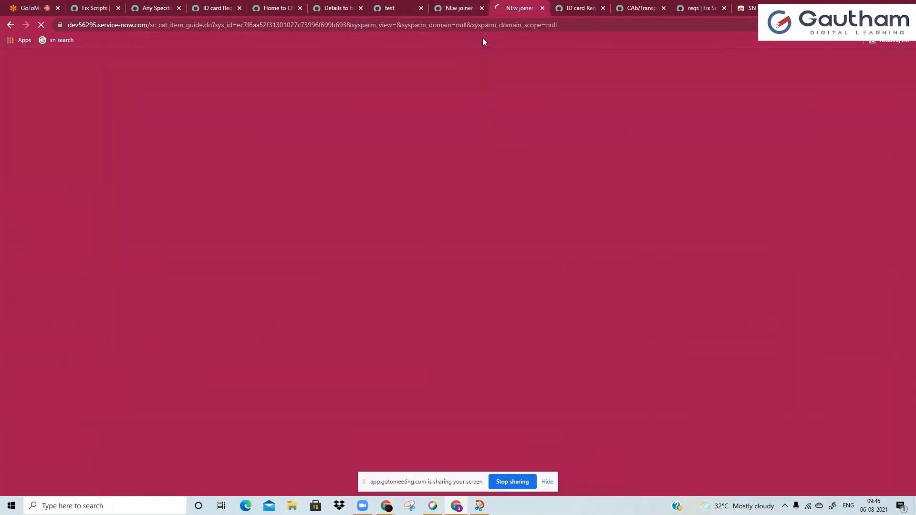
click(470, 4)
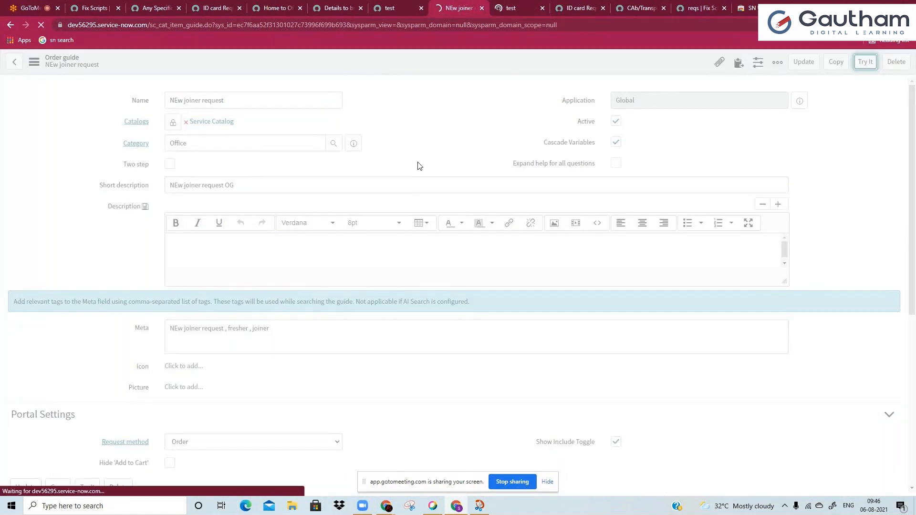
Fill in the order guide's Requested For and Requester Address, request only an ID card and proceed to its options.
click(175, 229)
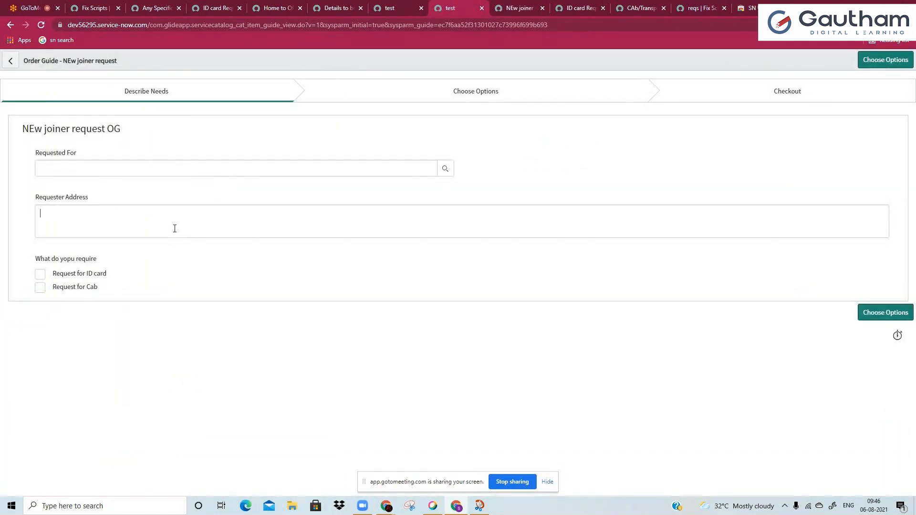
click(329, 169)
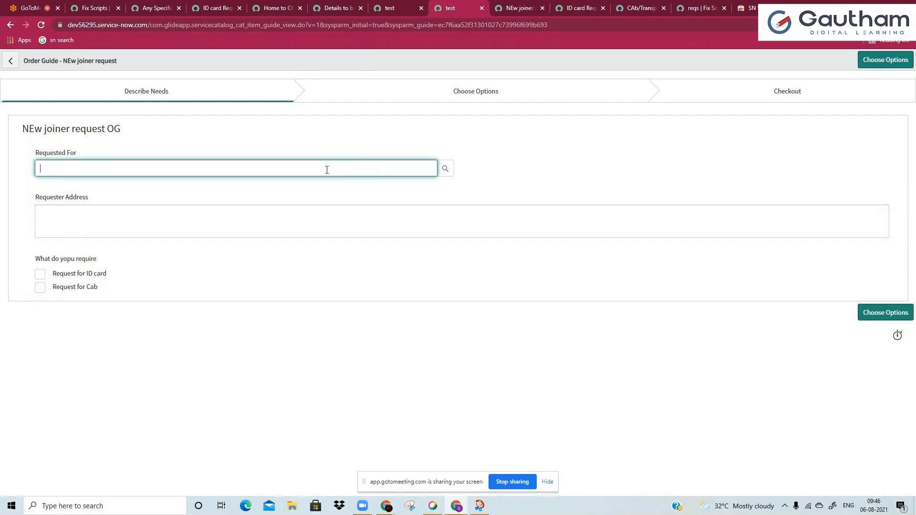
text(abel)
click(121, 237)
text(xvf)
click(41, 274)
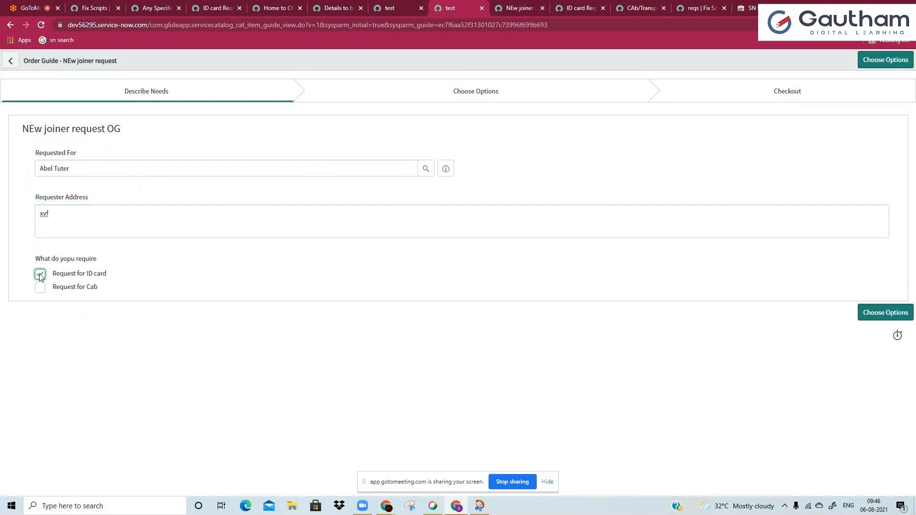
click(886, 312)
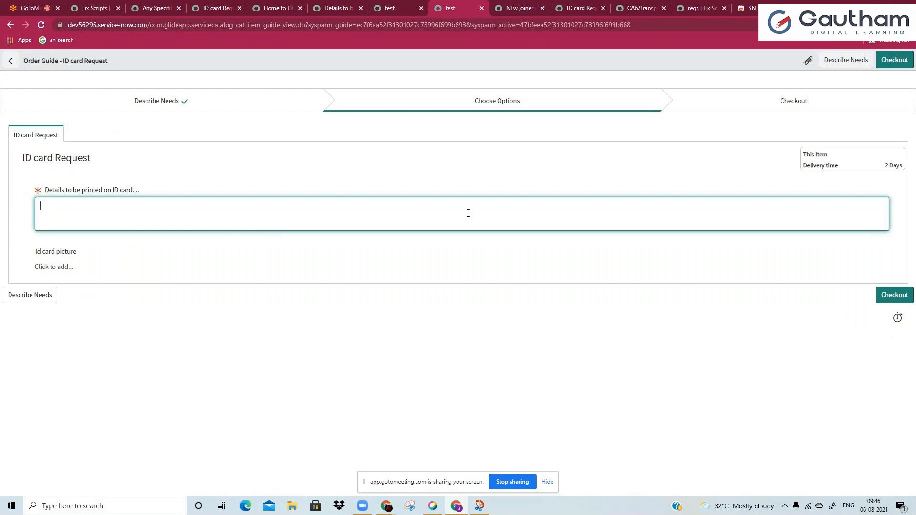
Check the ID card Request options for cascaded fields and return to the guide's Describe Needs stage.
click(138, 112)
click(18, 299)
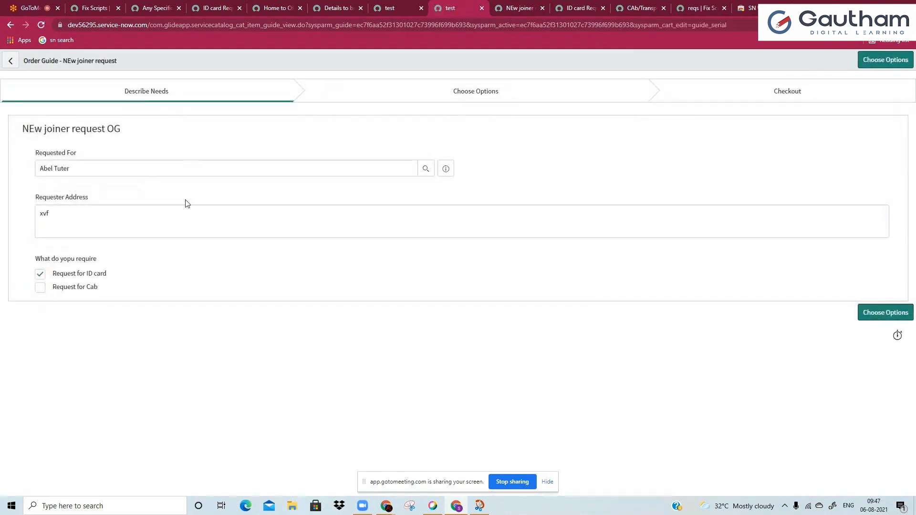
click(205, 219)
Close one leftover variable tab and start a new variable on the ID card Request catalog item.
click(390, 6)
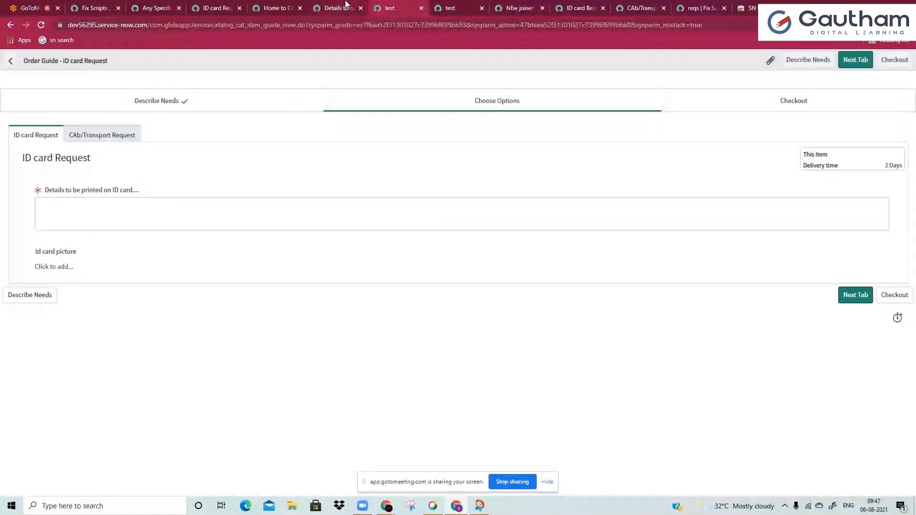
click(277, 6)
click(300, 8)
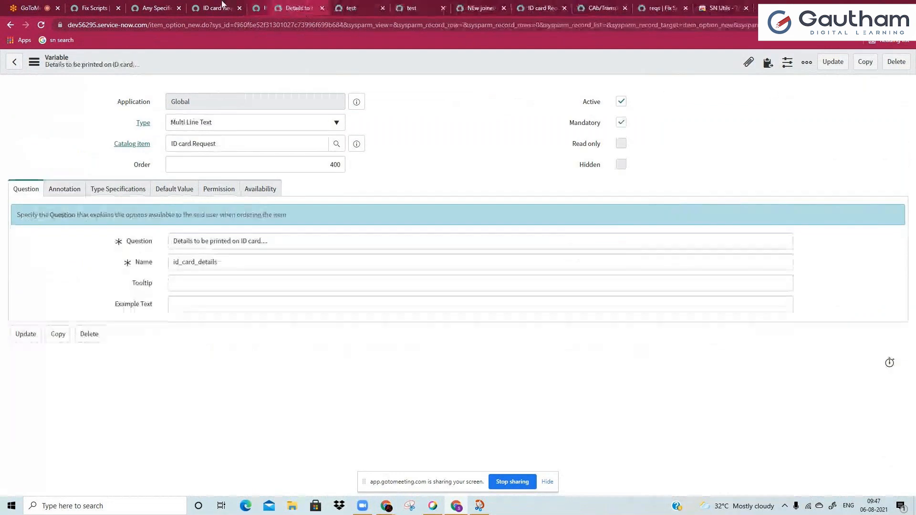
click(222, 6)
scroll(106, 242, down, 5)
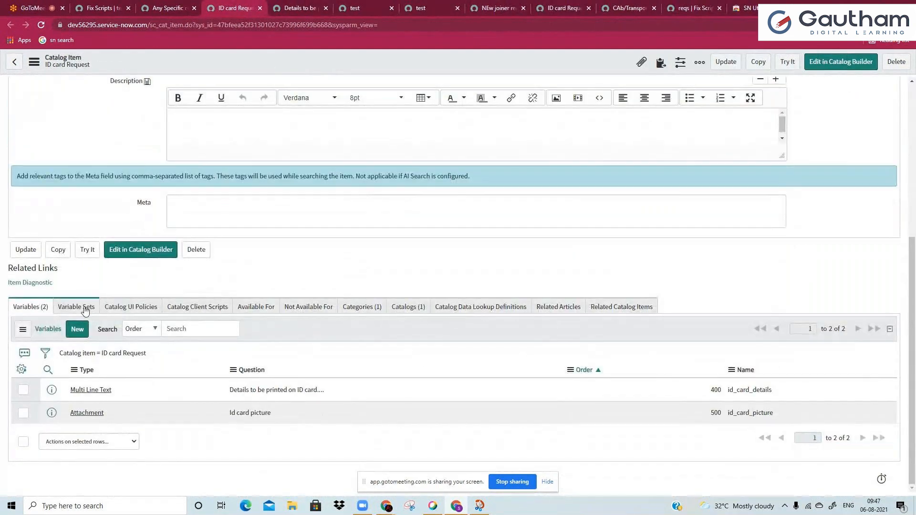
click(76, 328)
Close the ID card rule's browser tab and open the CAb/Transport Request catalog item from its rule.
click(566, 8)
click(588, 8)
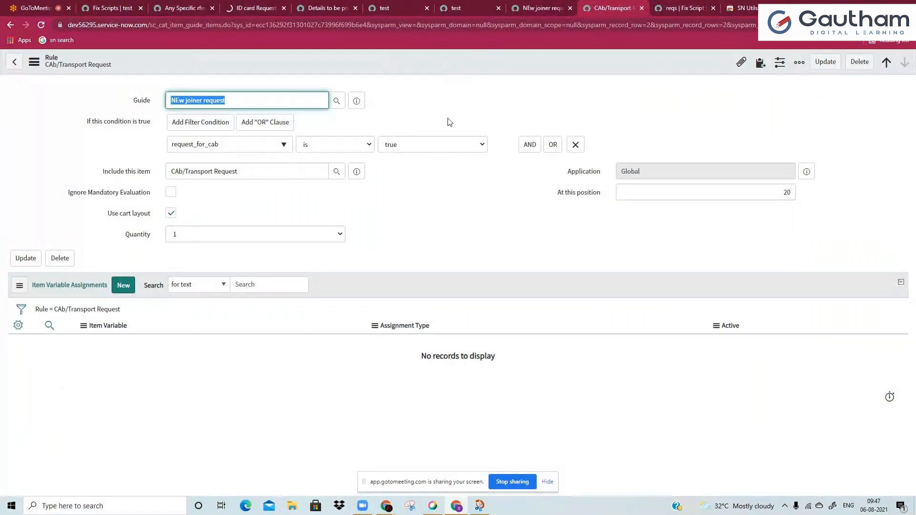
click(357, 171)
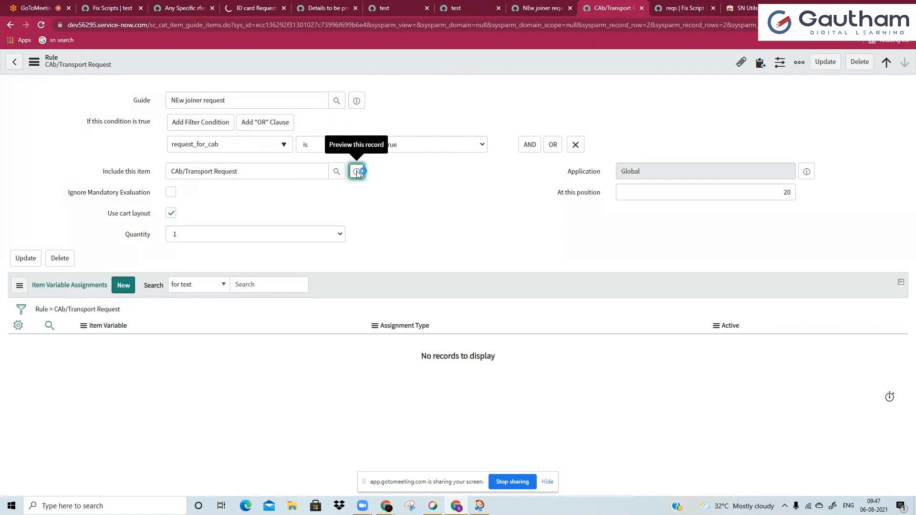
click(357, 172)
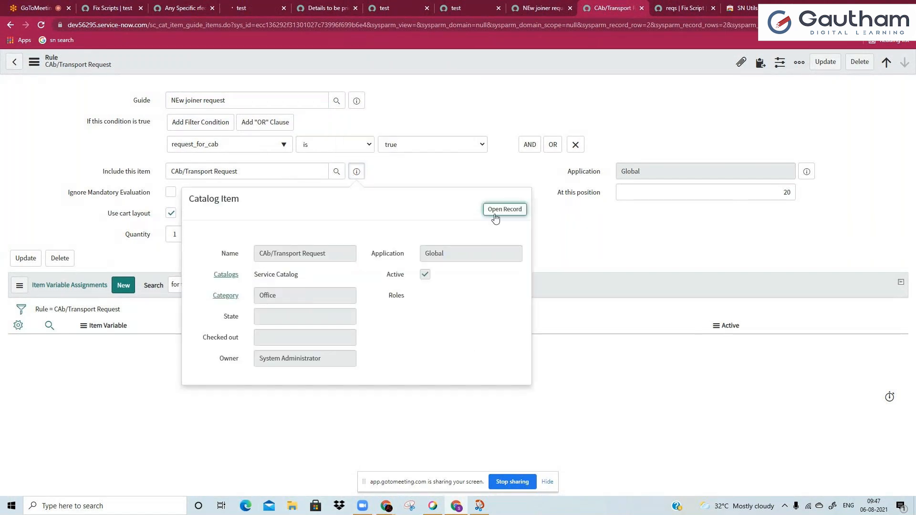
click(505, 210)
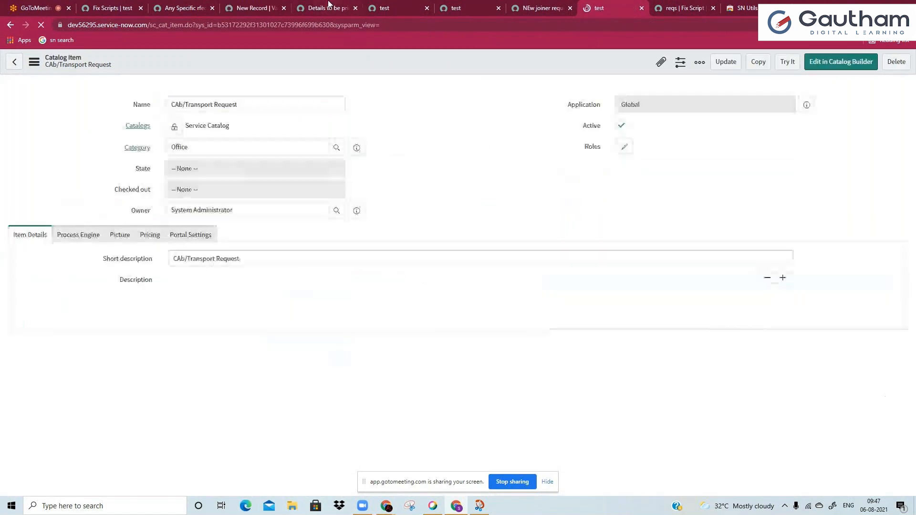
Close the ID card details variable's browser tab and show the question settings of the new ID card Request variable.
click(329, 8)
click(356, 8)
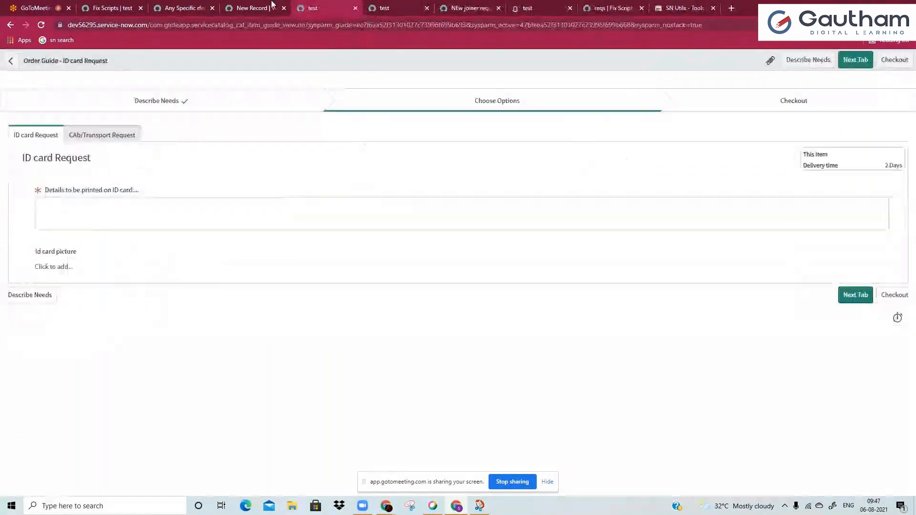
click(254, 9)
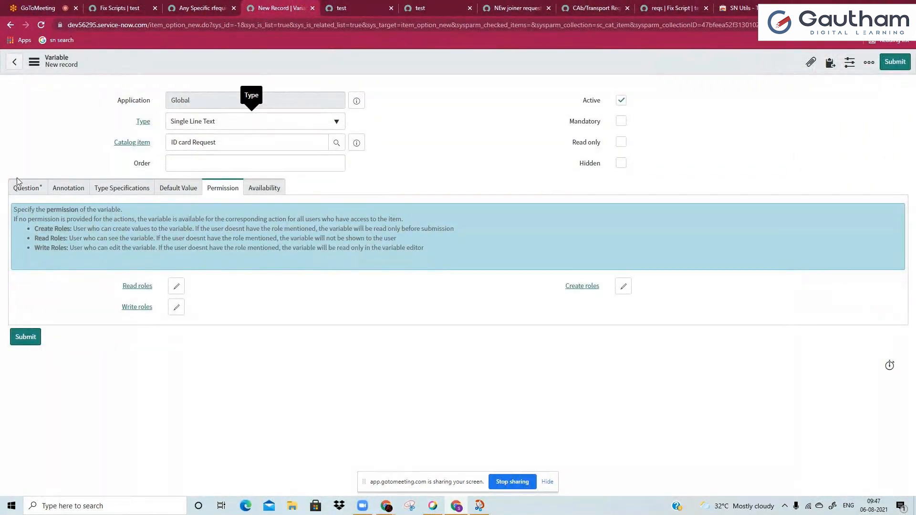
click(22, 186)
Copy the variable name requested_for from the order guide and use it as the new variable's question and name.
click(422, 8)
click(492, 4)
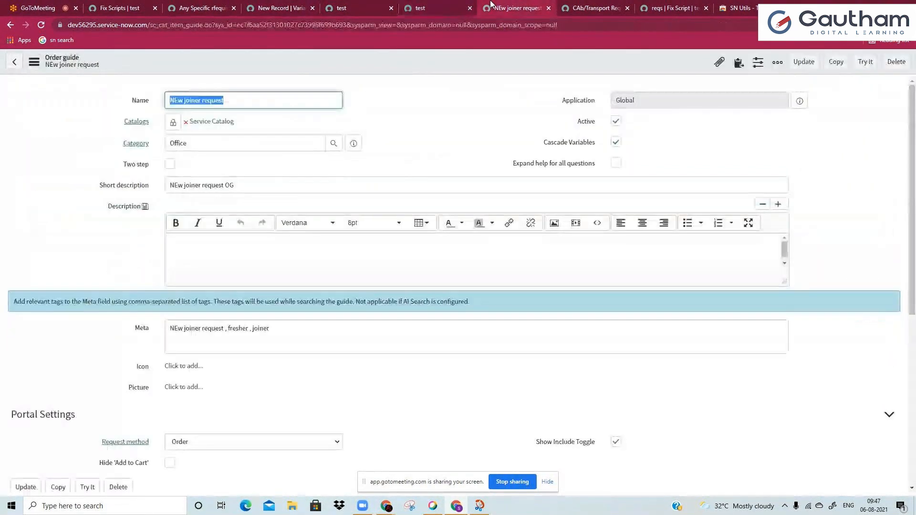
scroll(429, 200, down, 4)
scroll(430, 204, down, 2)
drag(114, 321, 71, 320)
key(ctrl+c)
key(ctrl+4)
click(221, 238)
key(ctrl+v)
click(224, 261)
key(ctrl+v)
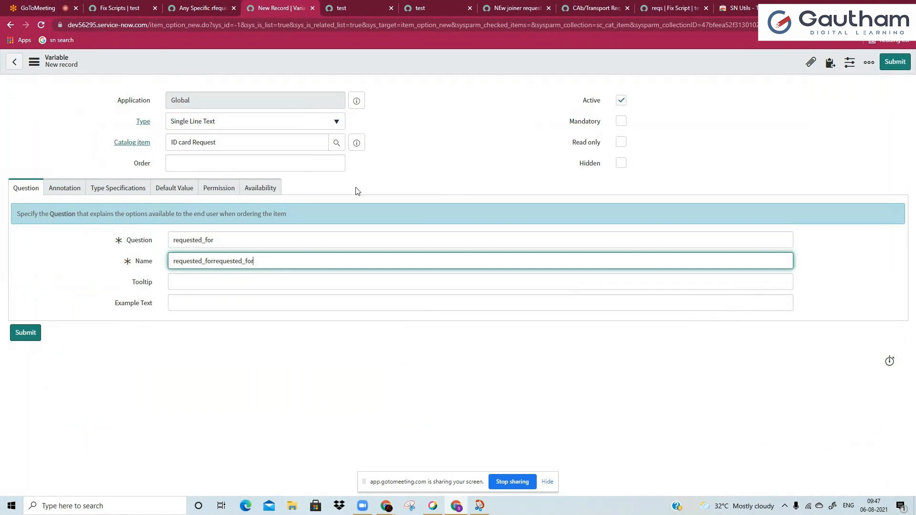
key(ctrl+z)
Set the new ID card Request variable's type to Reference.
click(238, 122)
text(refe)
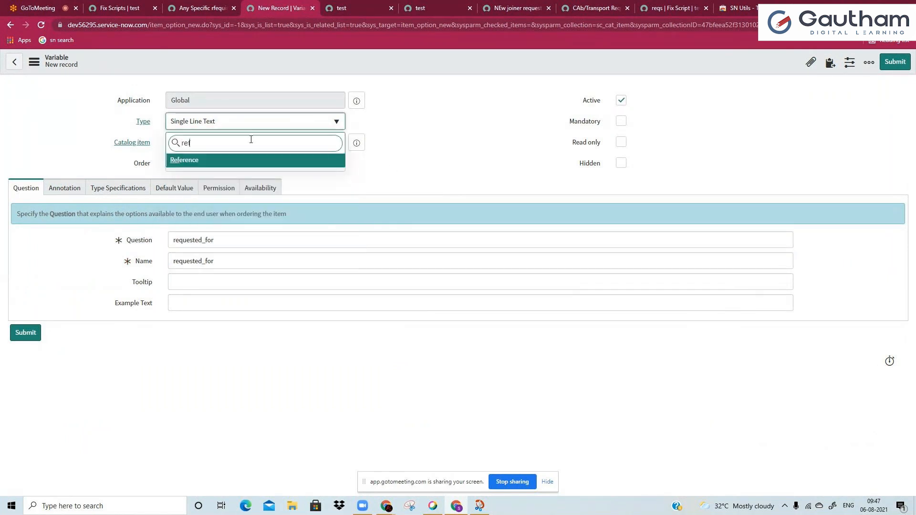
click(248, 162)
Make the variable reference the User [sys_user] table and save it.
click(118, 188)
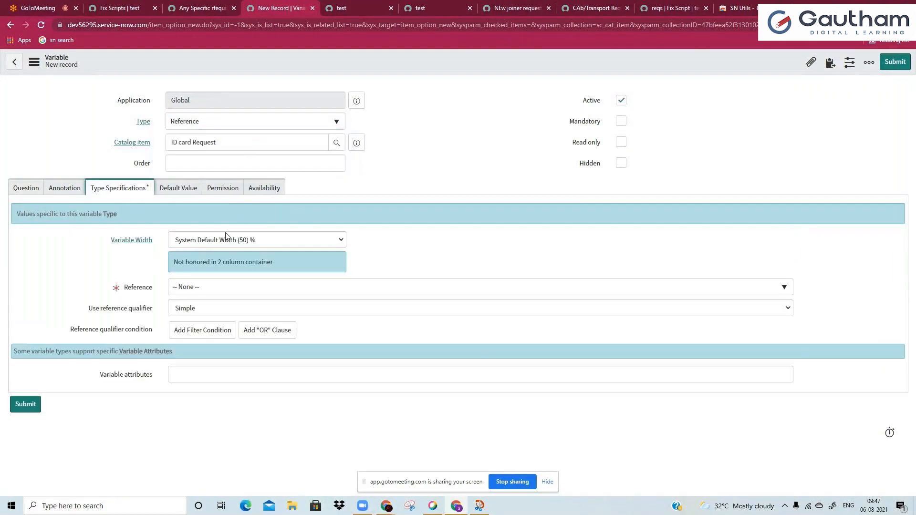
click(224, 289)
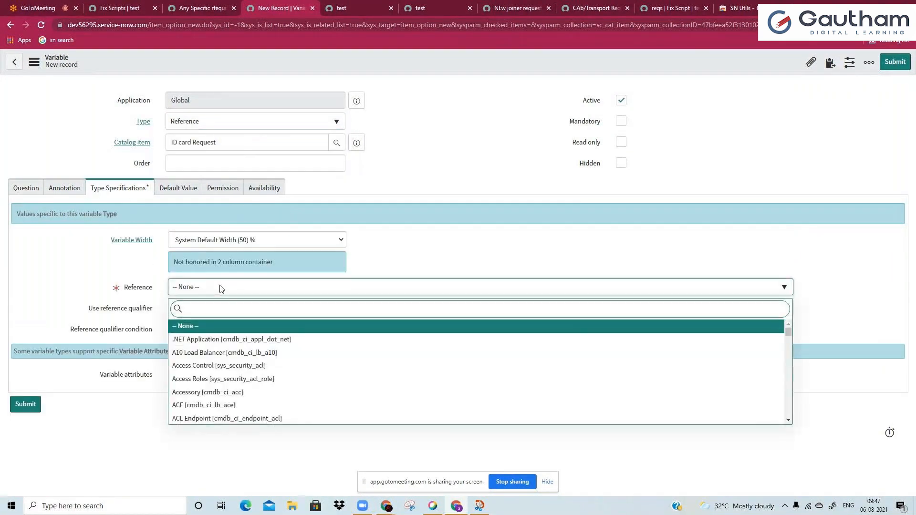
text(sys)
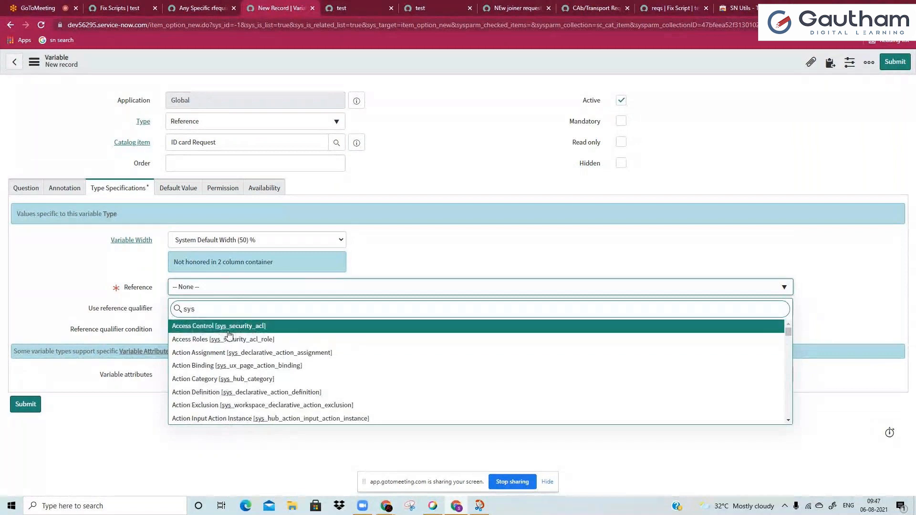
text(_user)
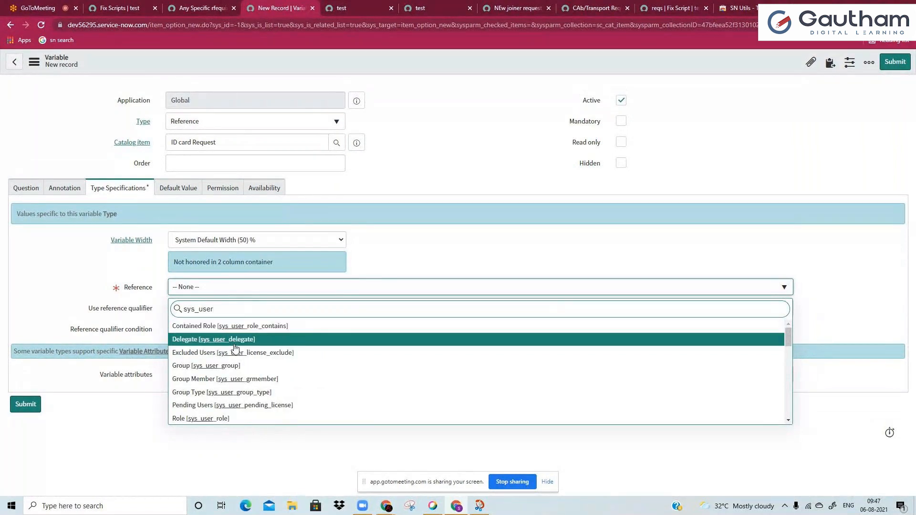
scroll(241, 383, down, 2)
scroll(241, 384, down, 7)
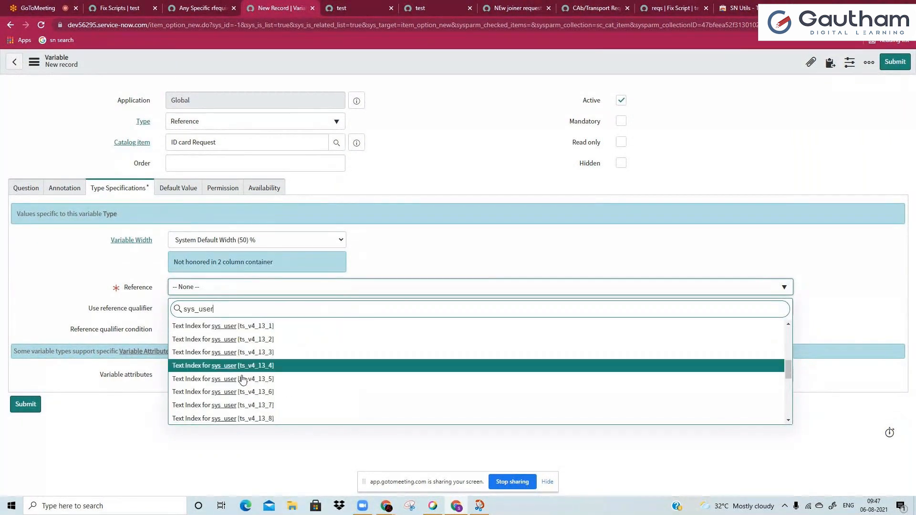
scroll(241, 377, up, 2)
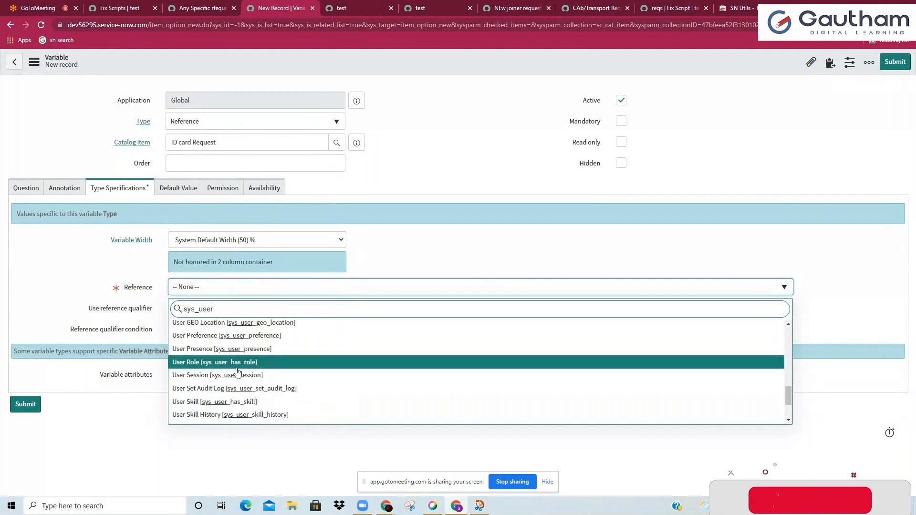
scroll(237, 370, up, 3)
click(200, 404)
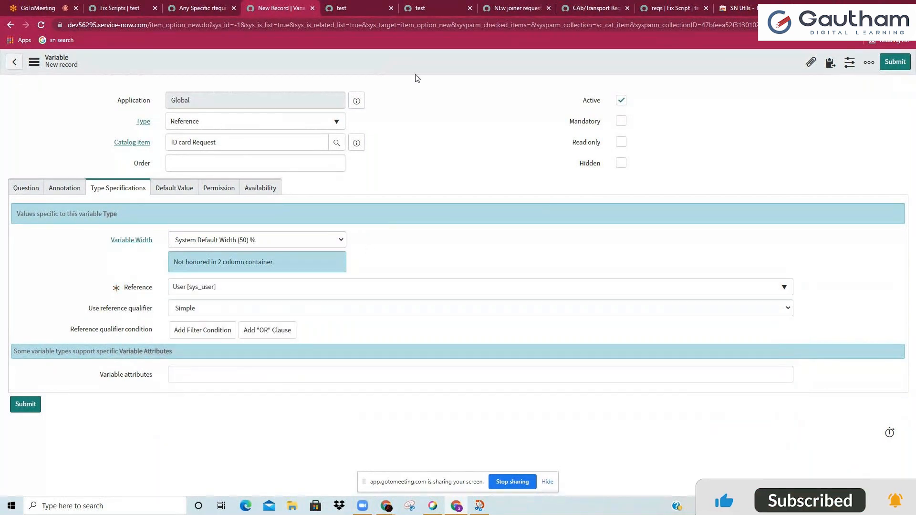
right_click(421, 61)
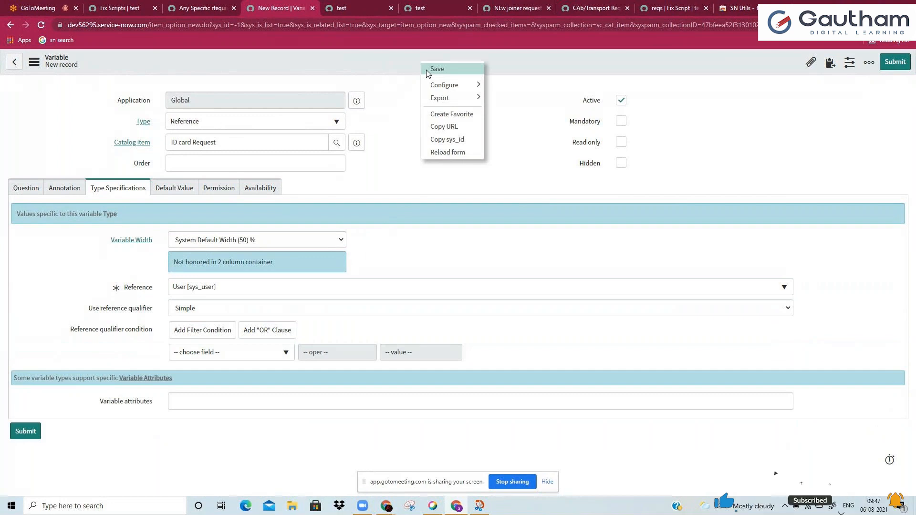
click(427, 70)
Close both test order tabs and duplicate the NEw joiner request order guide's browser tab.
click(377, 8)
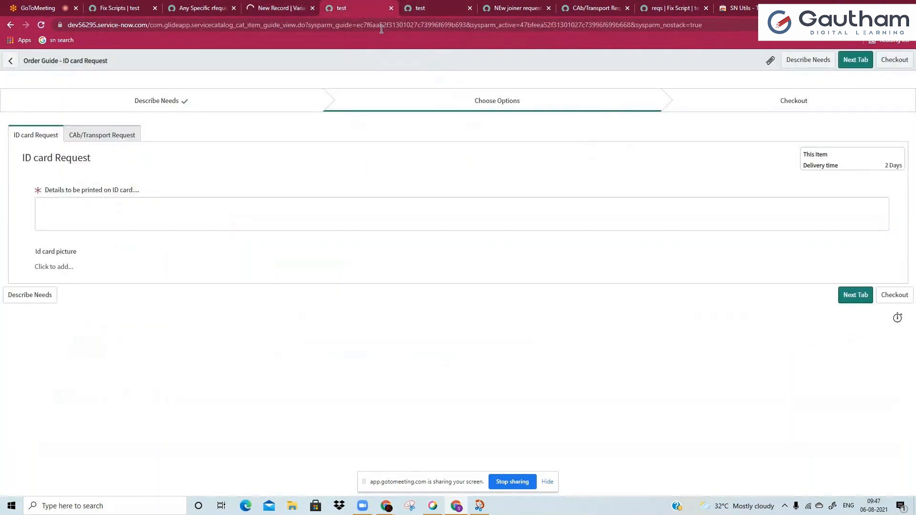
click(449, 9)
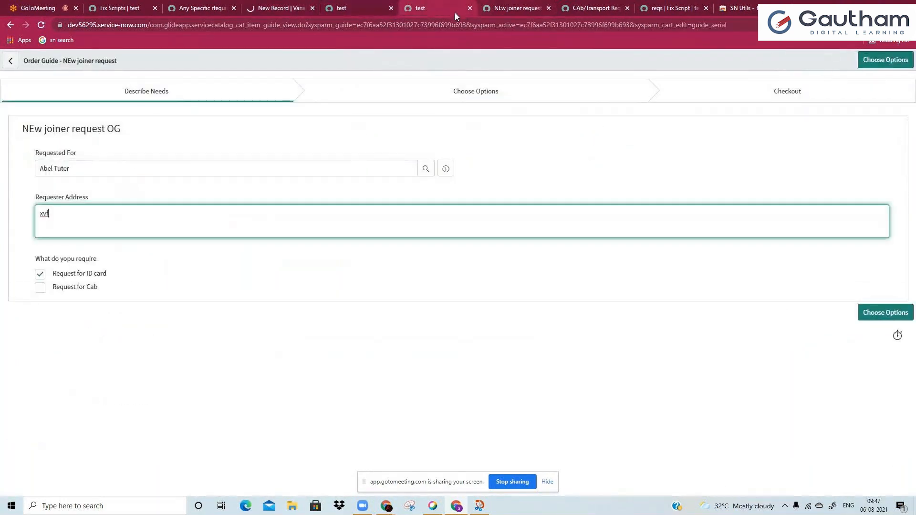
click(470, 8)
click(396, 7)
click(392, 8)
right_click(382, 4)
click(407, 64)
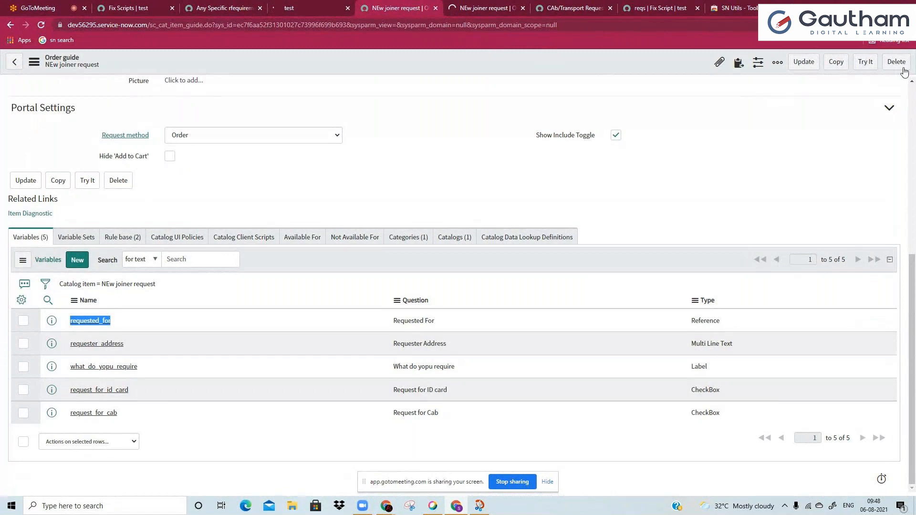
Start a test order from the guide and fill in the Requested For person and a two-line placeholder address.
click(866, 63)
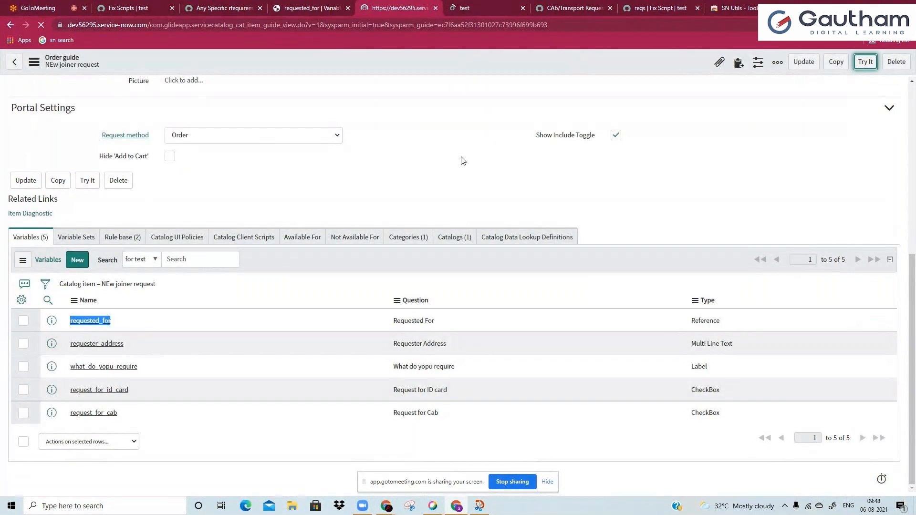
click(89, 223)
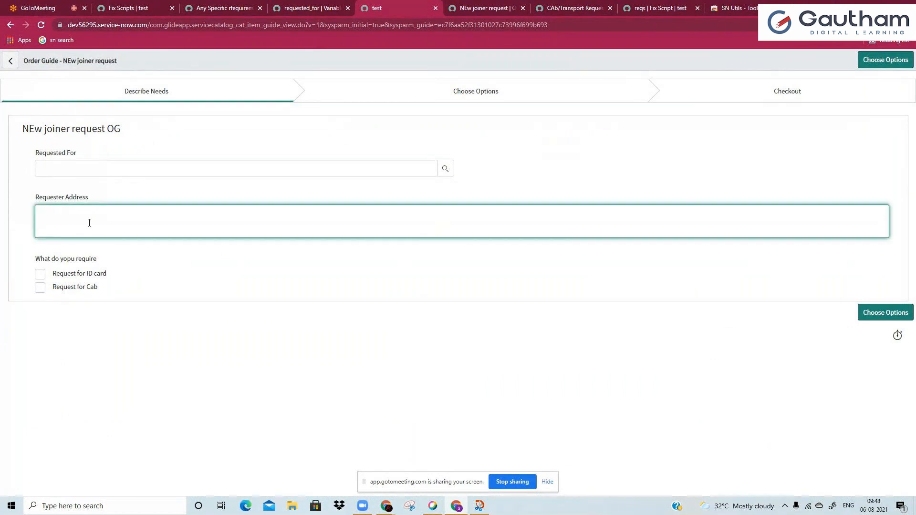
click(102, 167)
text(abel)
click(76, 191)
click(75, 219)
text(dfbgd)
key(Return)
text(sfdvsfdv)
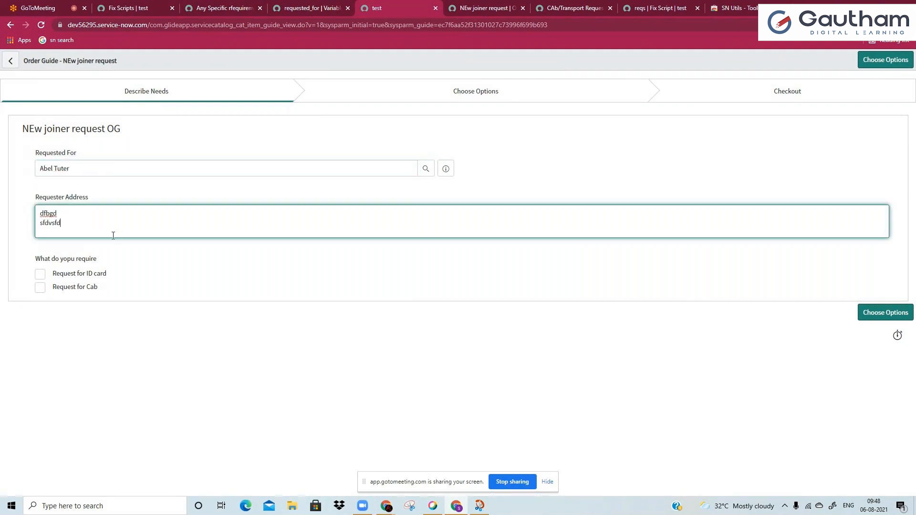
Request both an ID card and a cab, and proceed to the item options.
click(40, 275)
click(74, 291)
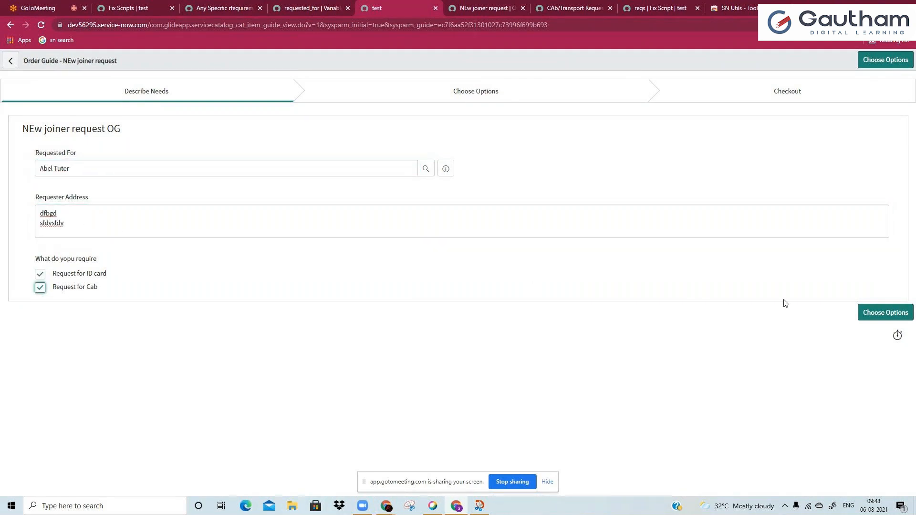
click(870, 315)
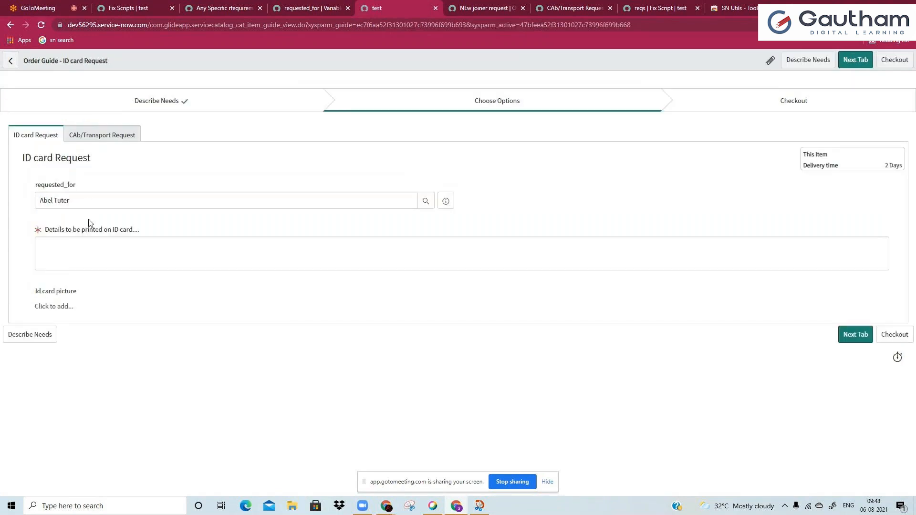
Check the cascaded requested_for field on the ID card Request and the options of the CAb/Transport Request.
click(81, 203)
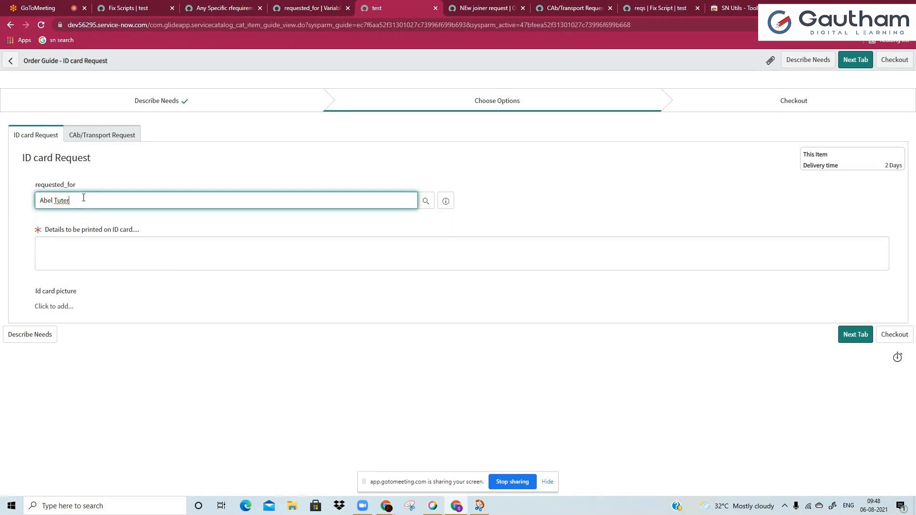
click(87, 142)
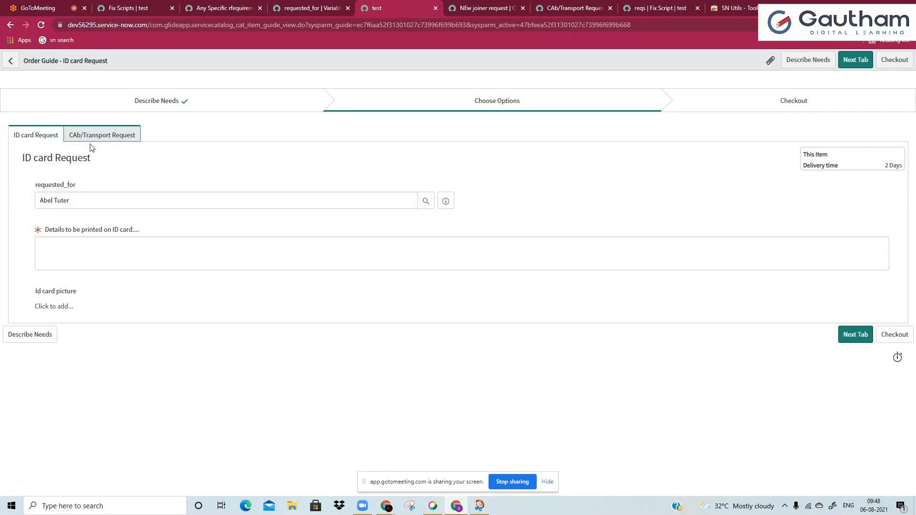
click(98, 143)
click(104, 234)
click(65, 141)
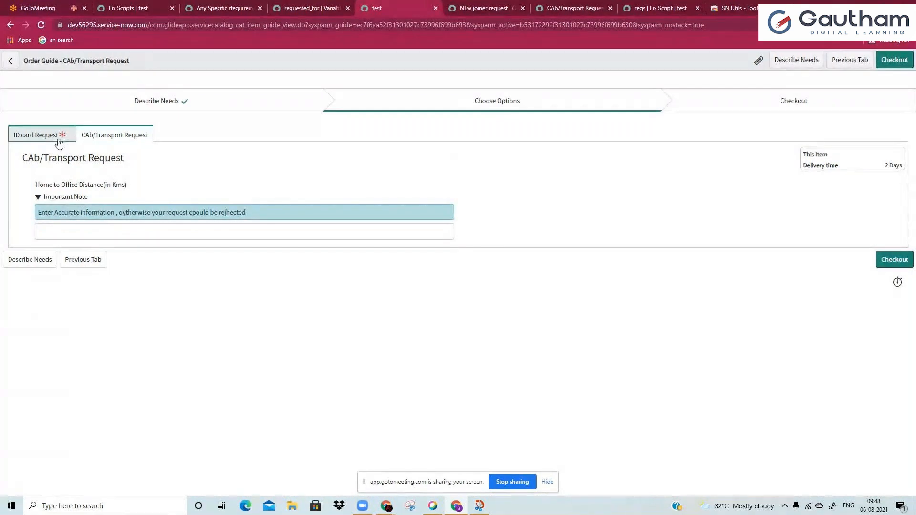
From the NEw joiner request guide's rule base, open the ID card Request and CAb/Transport Request items in separate browser tabs.
click(458, 10)
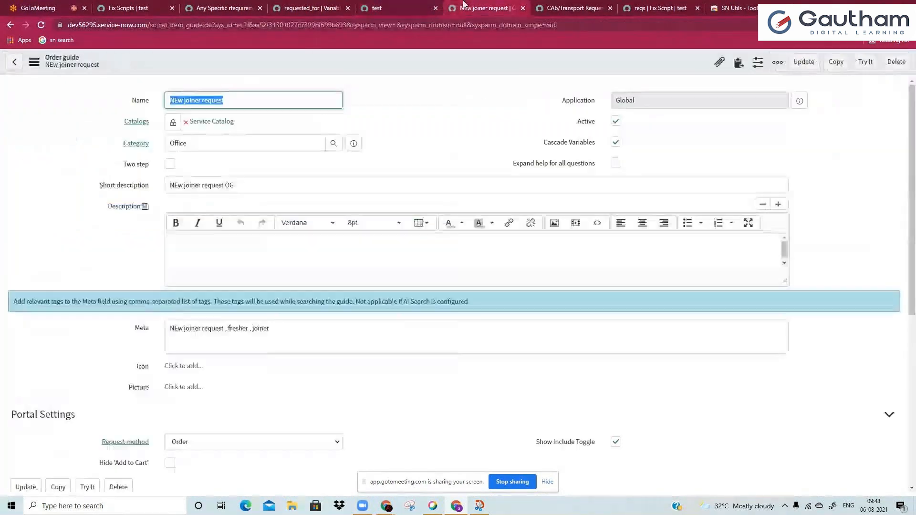
click(401, 98)
scroll(344, 227, down, 5)
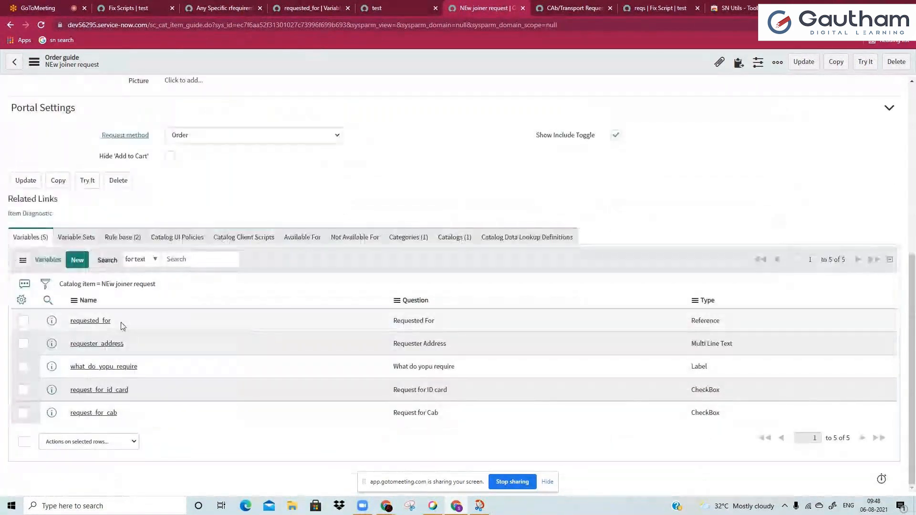
click(127, 238)
middle_click(507, 397)
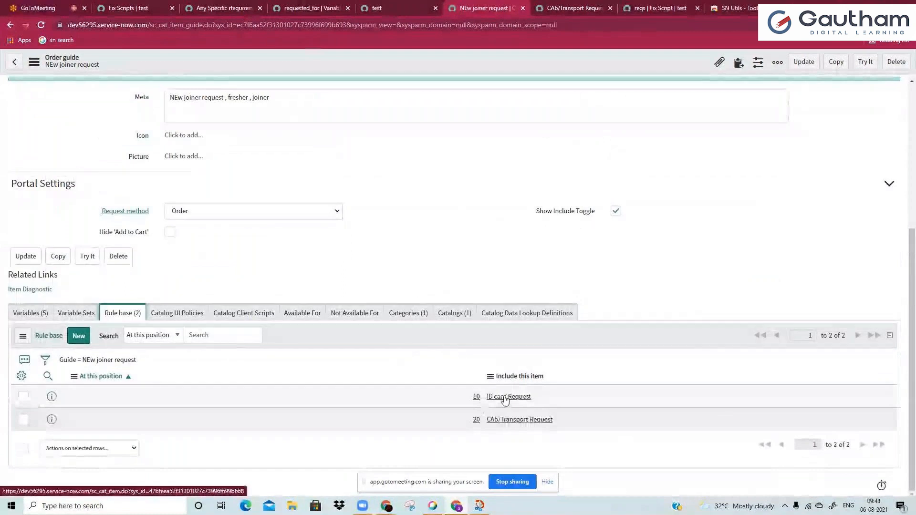
middle_click(509, 421)
Compare the guide's requested_for and requester_address variables with the variable names on the ID card Request item.
click(30, 313)
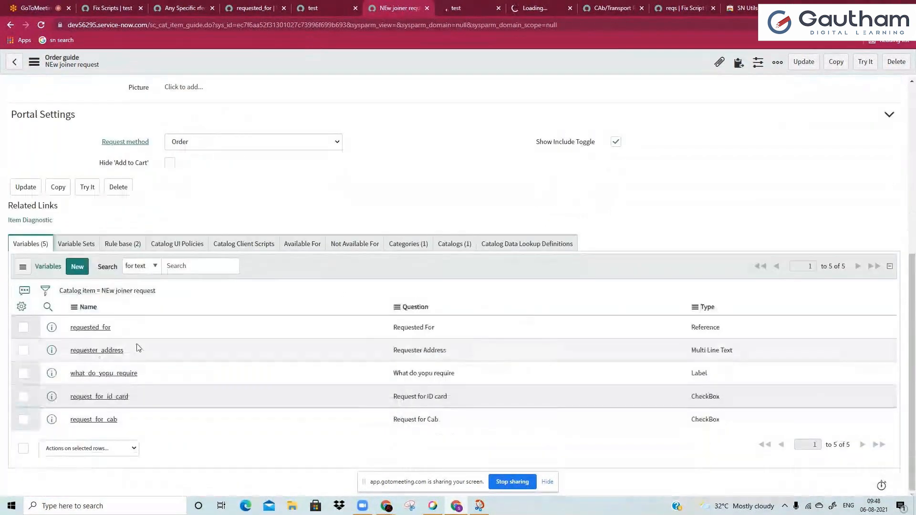
drag(122, 331, 70, 328)
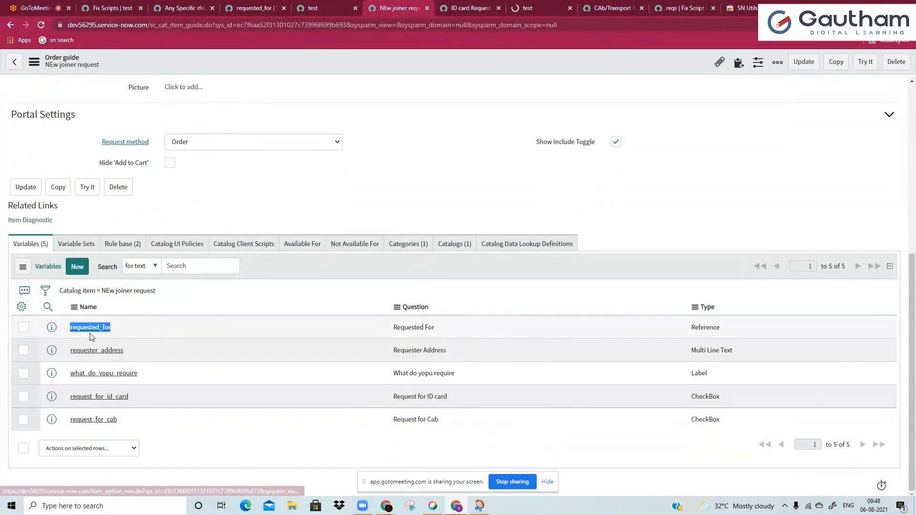
drag(129, 351, 67, 350)
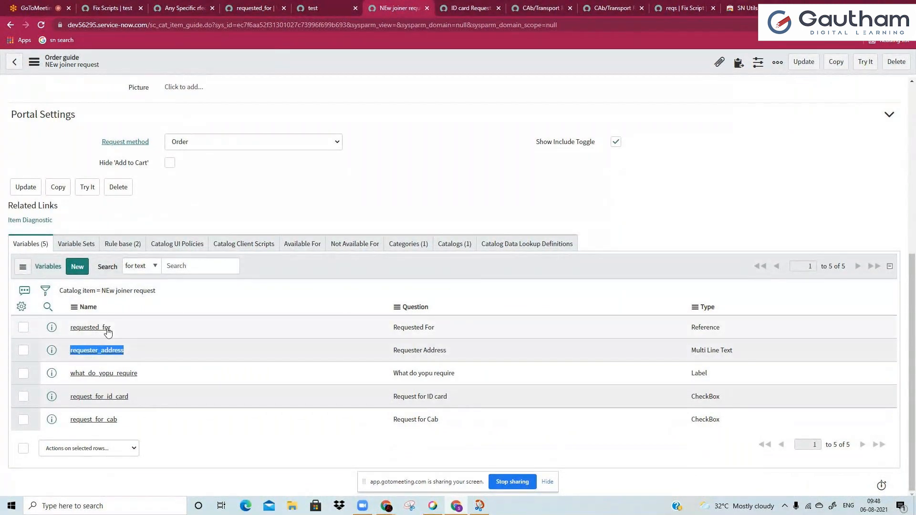
click(472, 8)
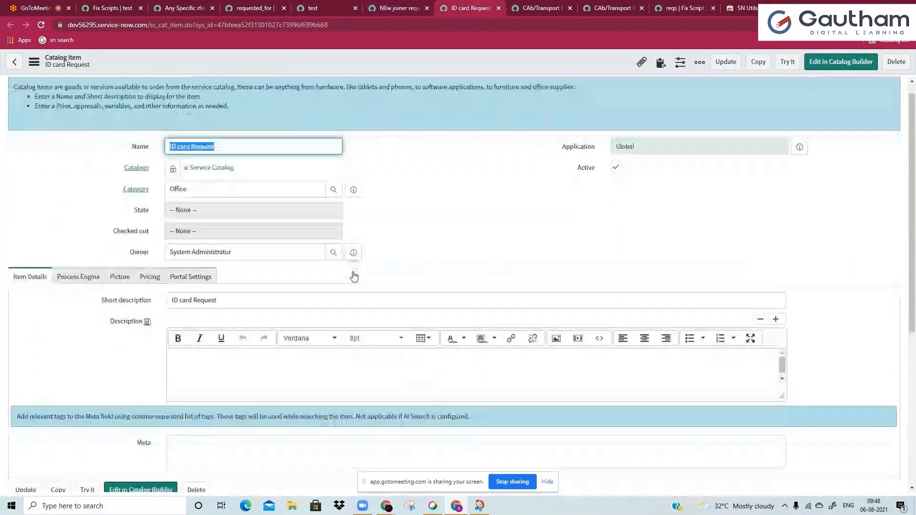
scroll(353, 276, down, 2)
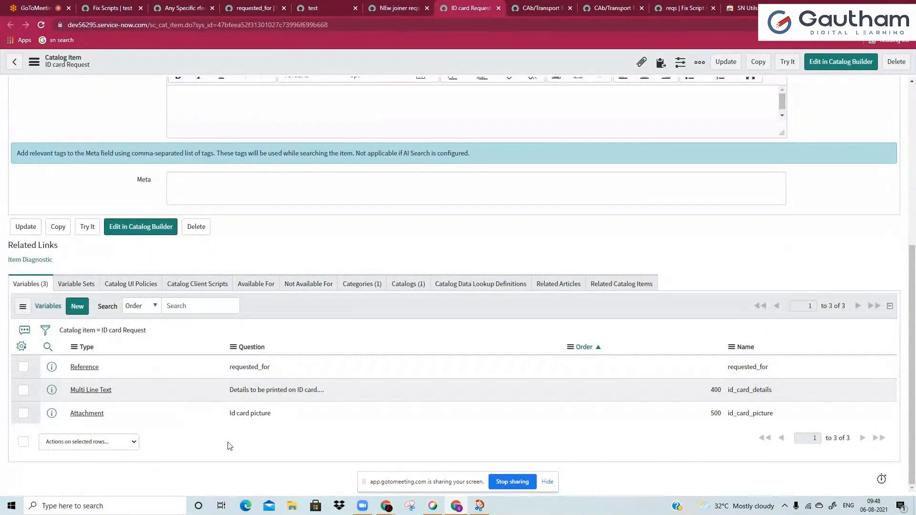
click(774, 372)
click(531, 412)
Review the order guide's requested_for variable name and its Cascade Variables setting.
key(ctrl+shift+Tab)
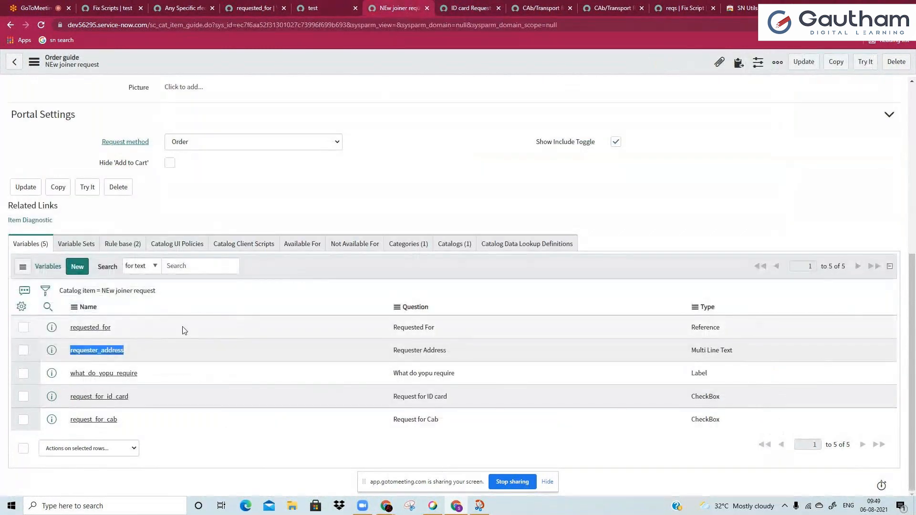
click(159, 333)
double_click(159, 333)
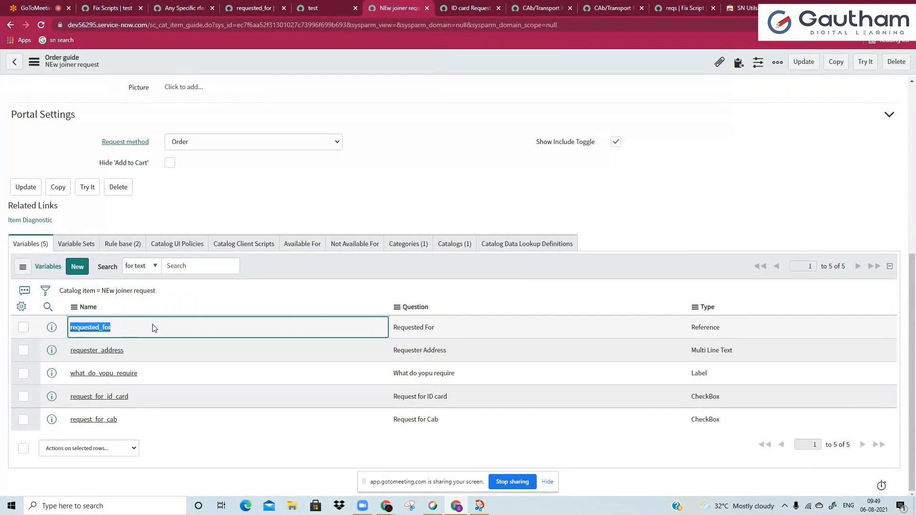
scroll(152, 328, up, 6)
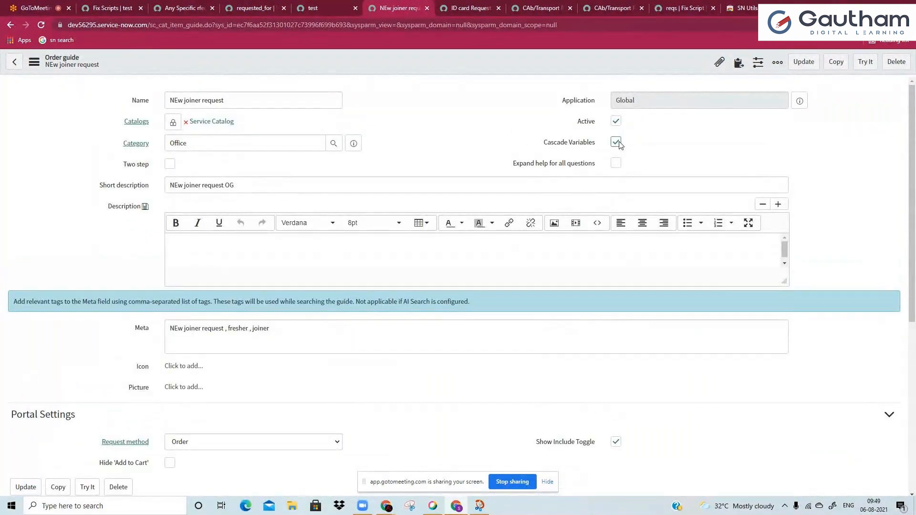
scroll(515, 292, down, 6)
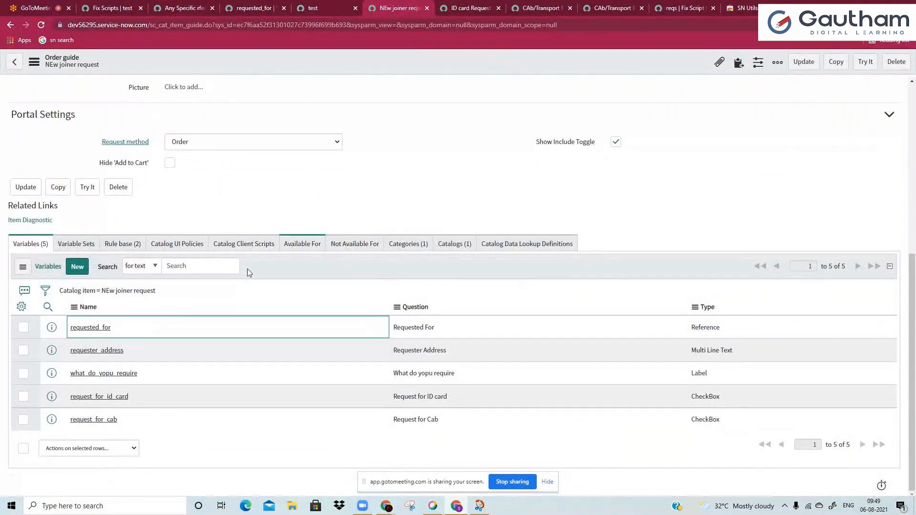
drag(145, 328, 69, 328)
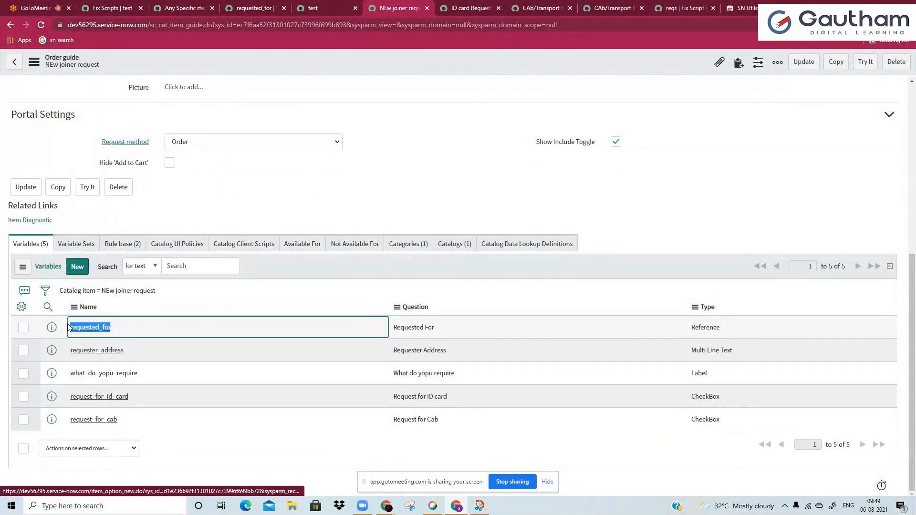
click(200, 290)
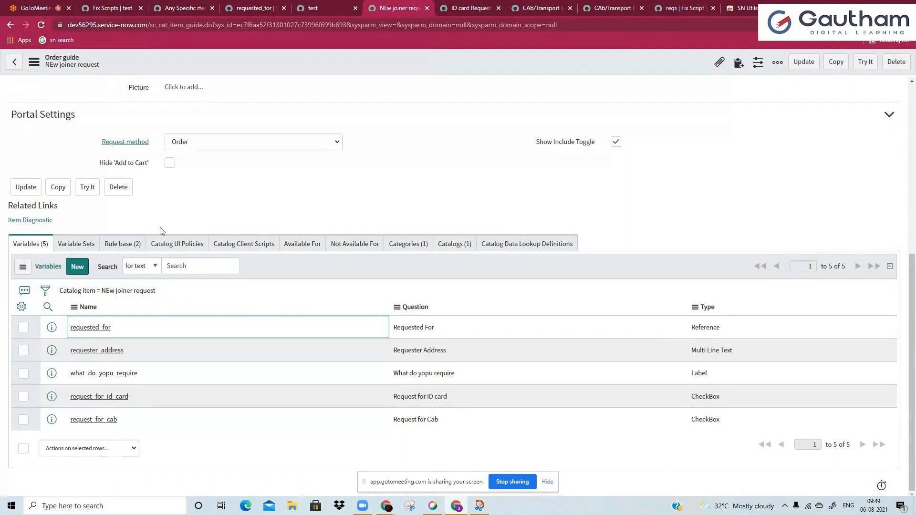
Check the guide's rule base items and the type, question and name of the ID card Request's requested_for variable.
click(142, 245)
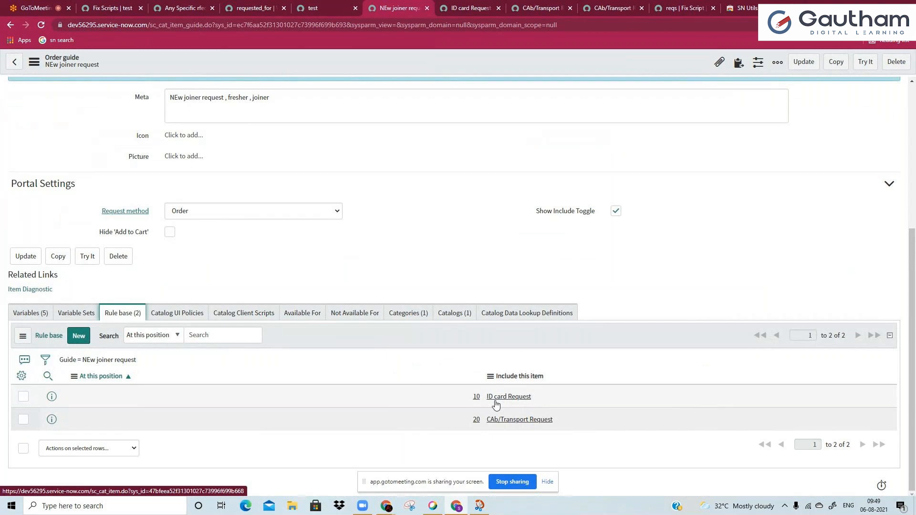
key(ctrl+Tab)
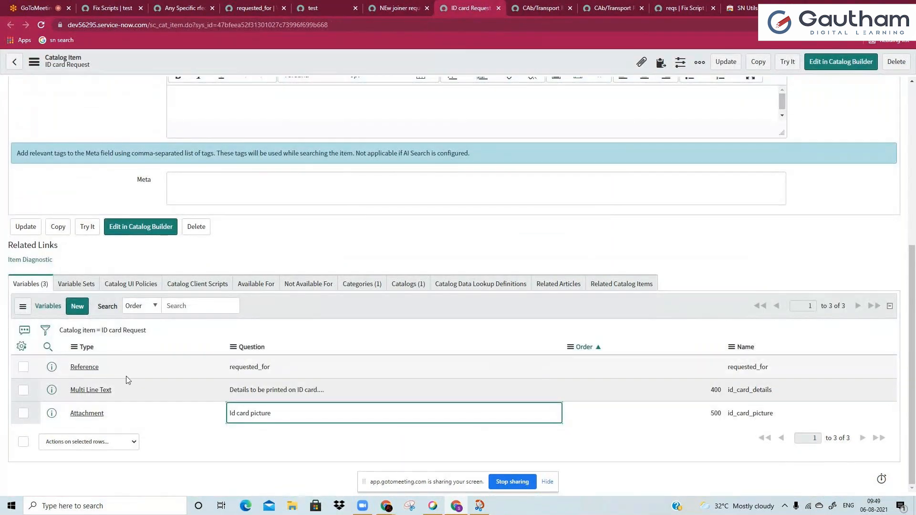
drag(100, 367, 70, 367)
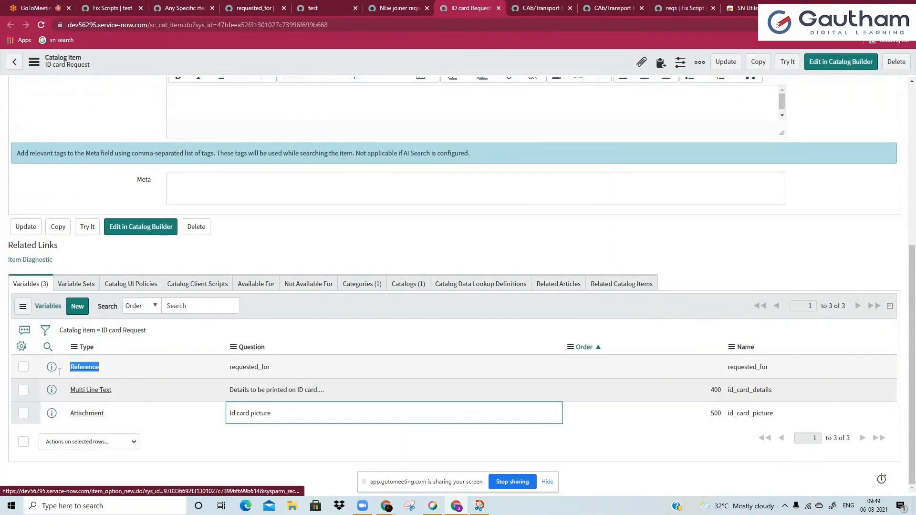
double_click(246, 367)
drag(728, 368, 770, 371)
click(769, 372)
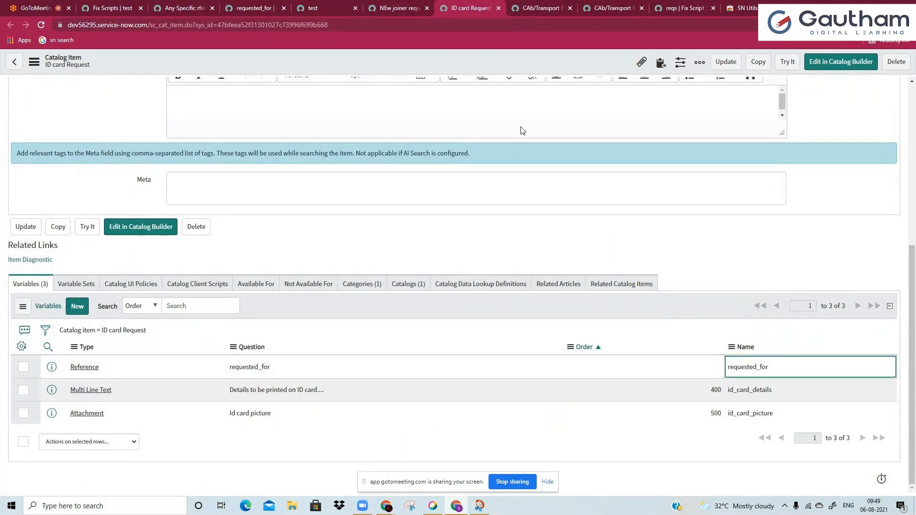
scroll(523, 131, up, 15)
Inspect the cascaded requested_for value on the ID card Request in the test order.
click(324, 8)
click(62, 132)
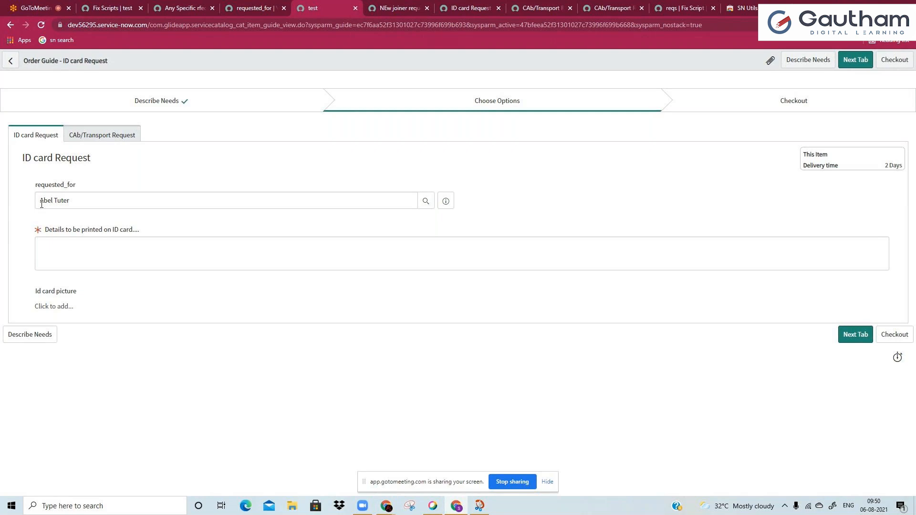
drag(40, 200, 87, 199)
click(75, 195)
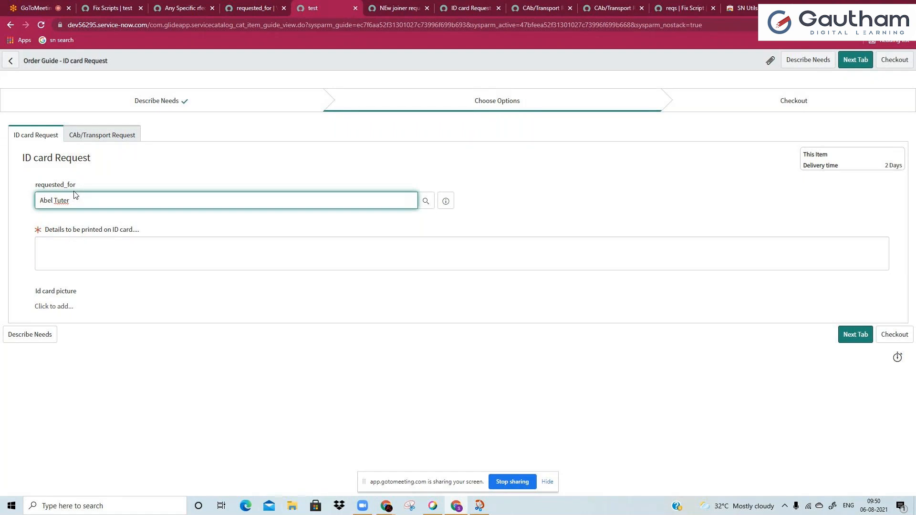
click(164, 96)
Go back to the test order's Describe Needs stage, review the Requester Address, and return to the ID card Request options.
click(807, 60)
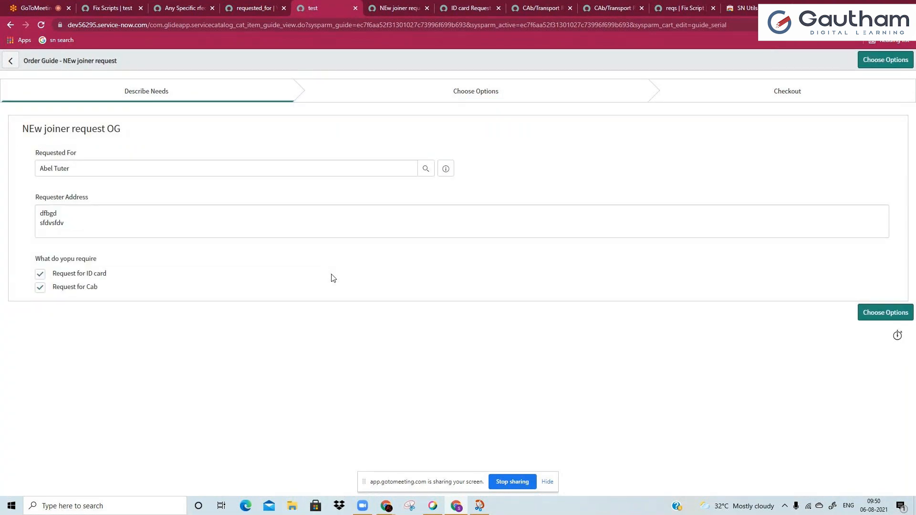
click(230, 213)
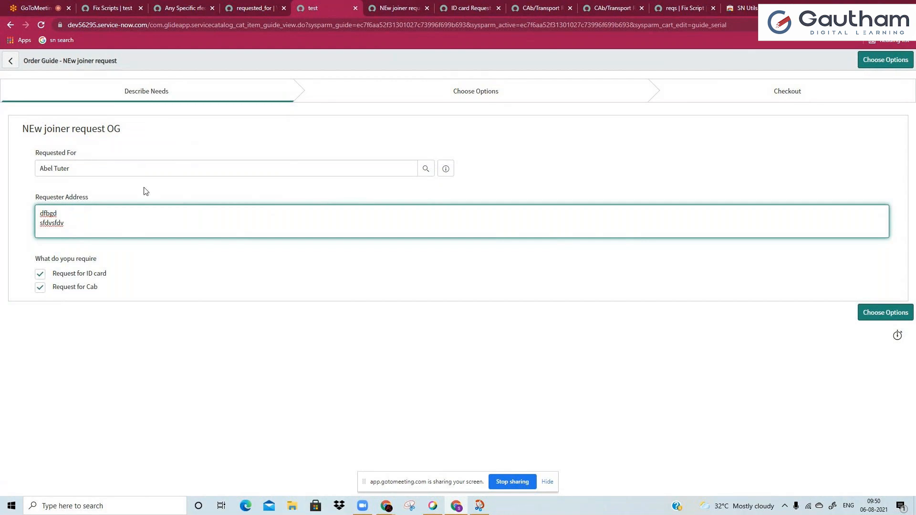
click(873, 313)
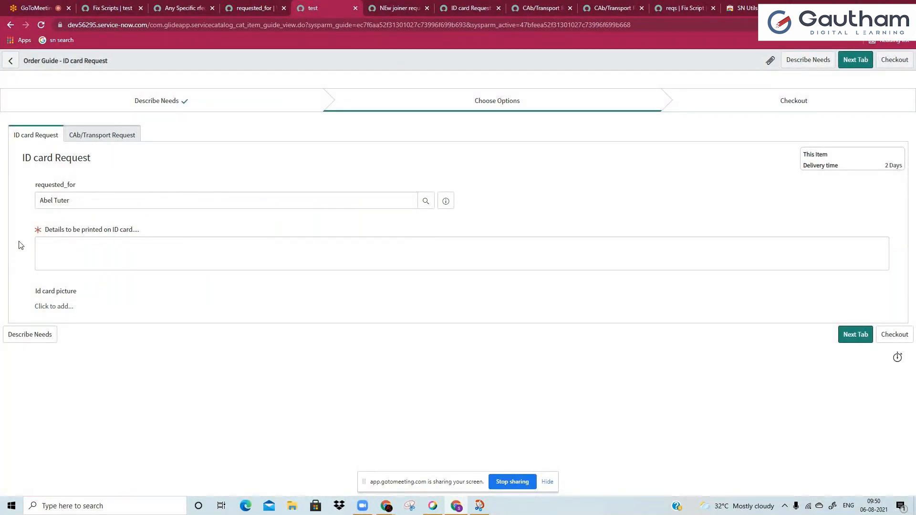
click(87, 263)
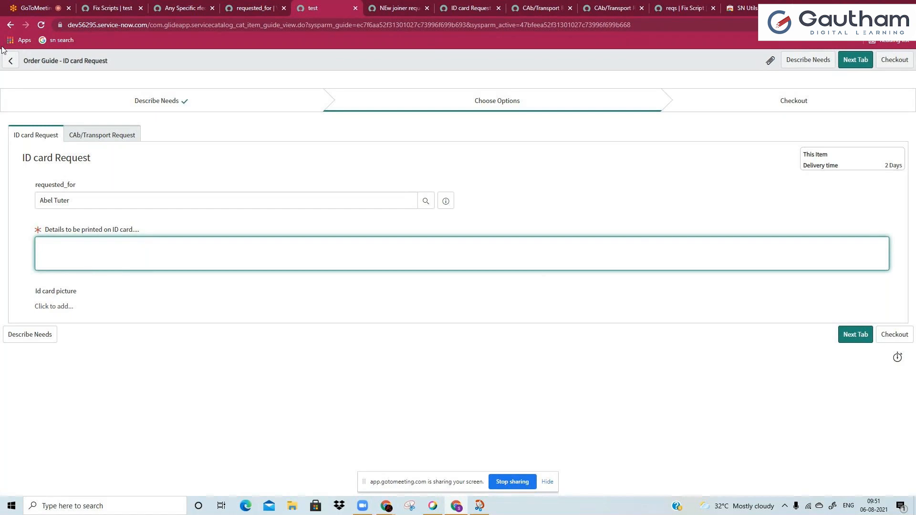
Switch to the GoToMeeting session and unmute the microphone.
key(ctrl+1)
key(ctrl+alt+m)
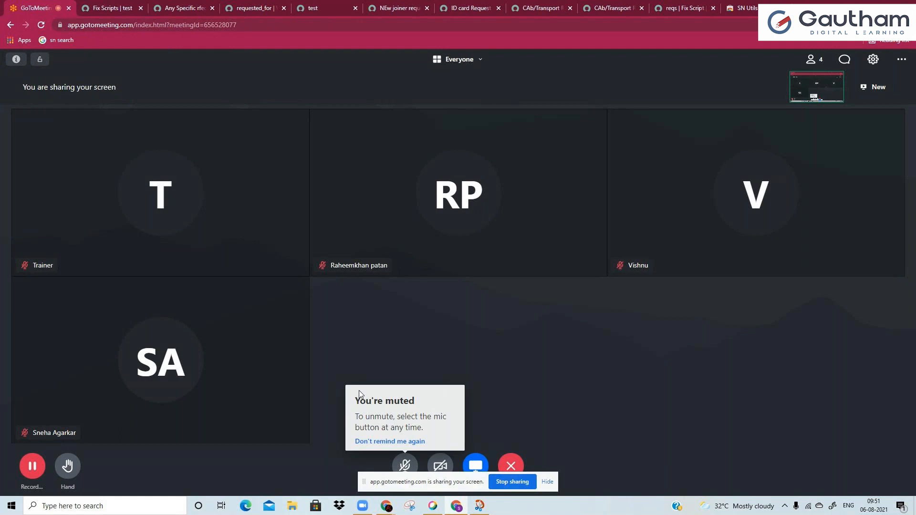
click(405, 466)
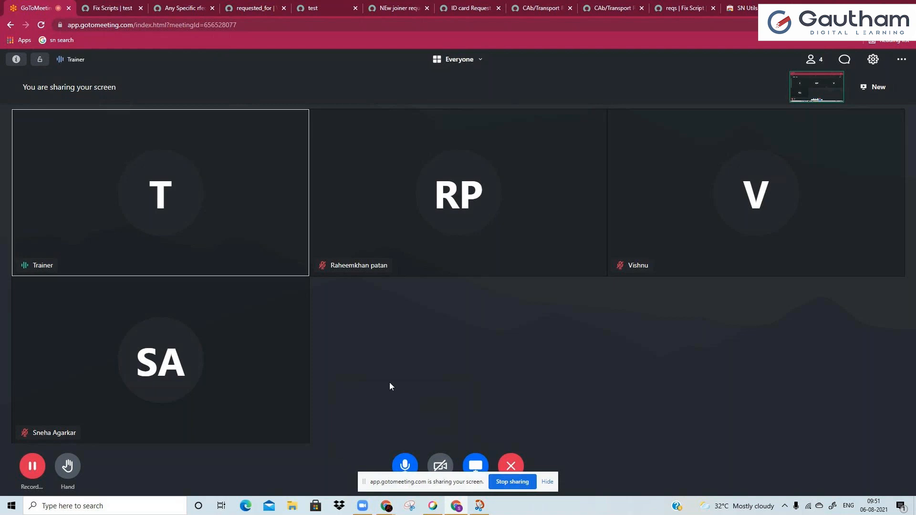
Close the browser tabs of the variables, test order, order guide and catalog items, and bring up the reqs fix script's assignment text.
click(256, 8)
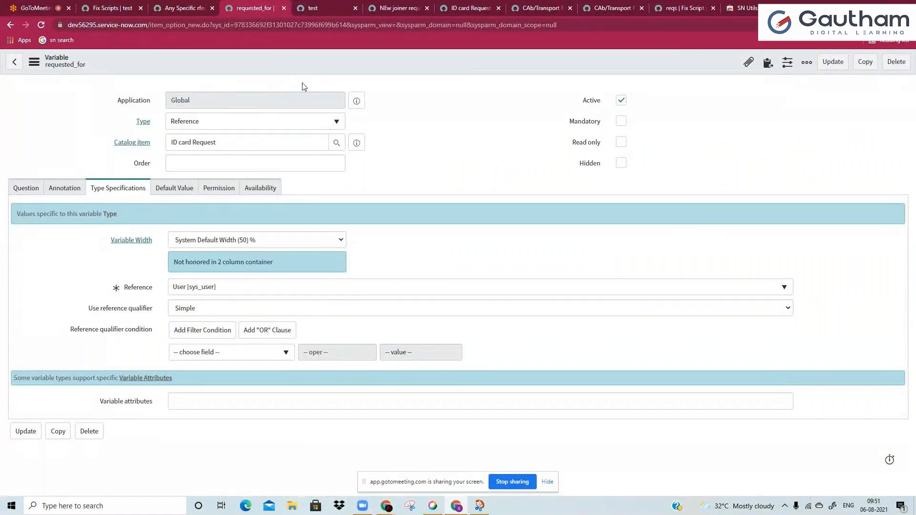
click(284, 9)
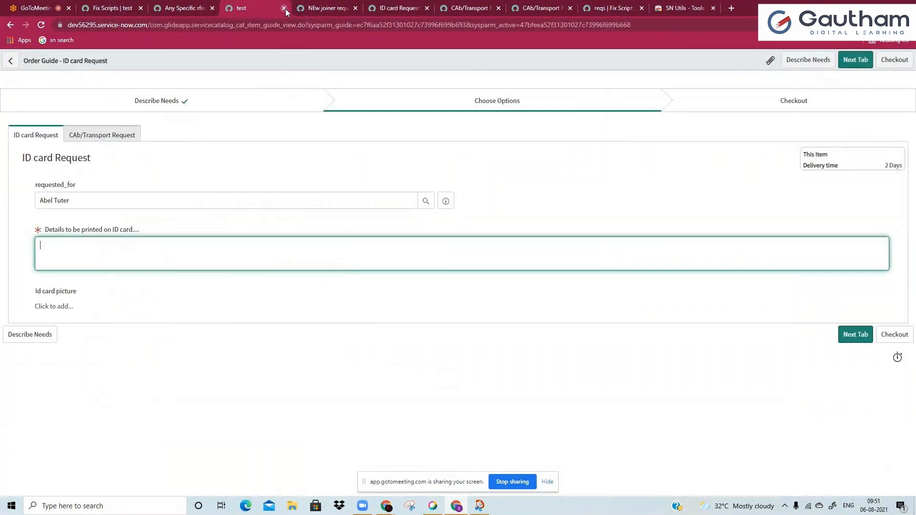
click(283, 9)
click(284, 8)
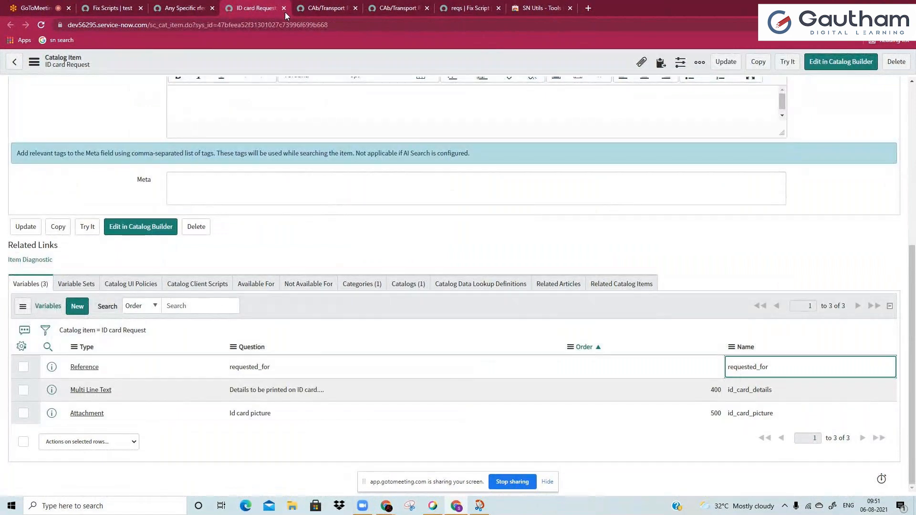
click(284, 8)
click(284, 8)
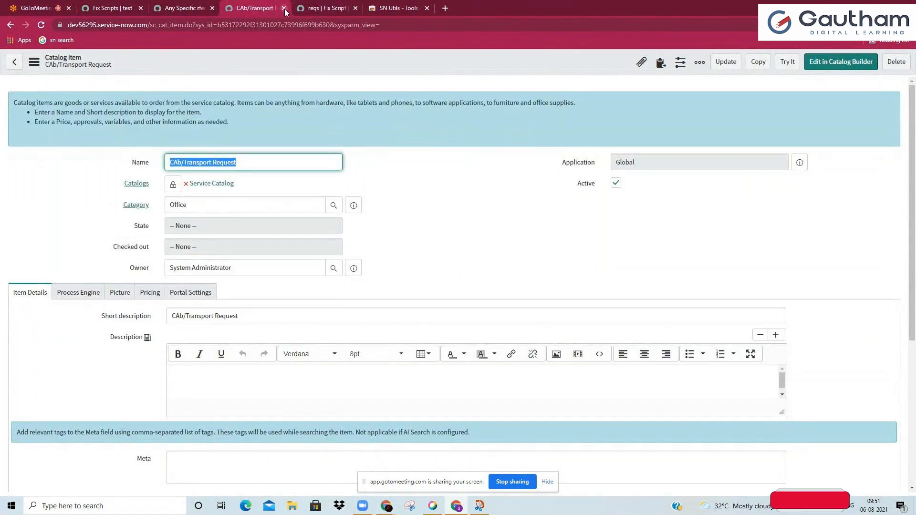
click(284, 8)
click(356, 143)
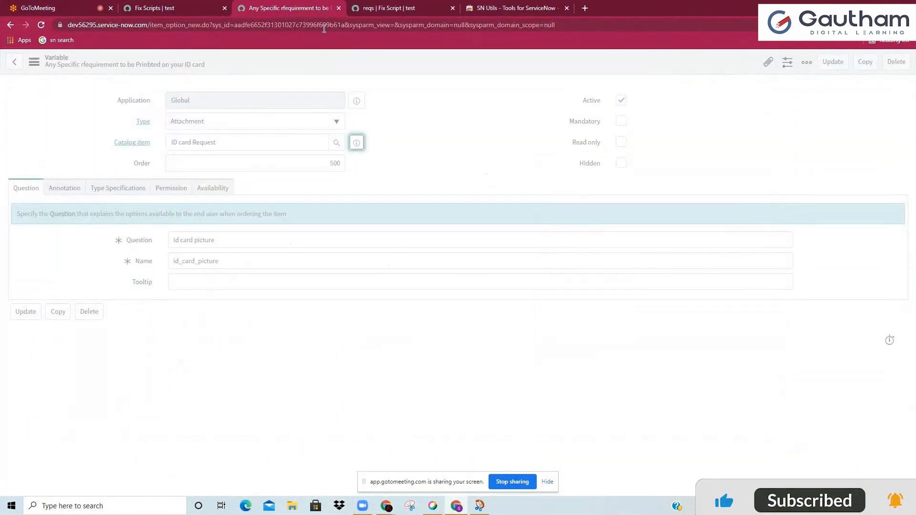
click(339, 8)
click(502, 94)
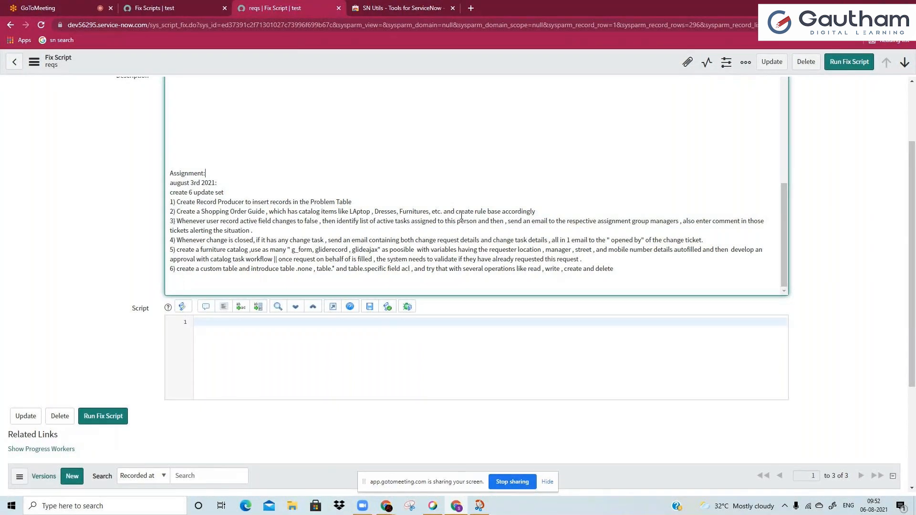
Switch to the GoToMeeting session and show the list of participants.
click(10, 2)
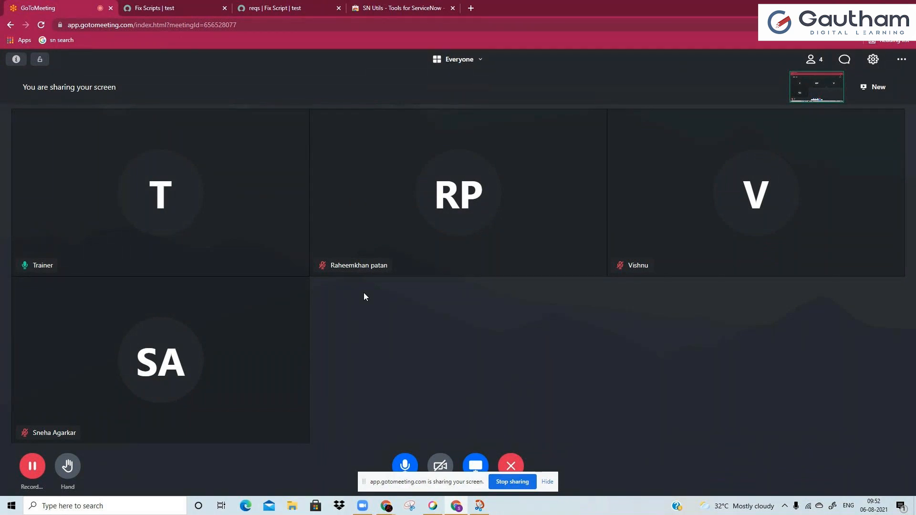
click(812, 59)
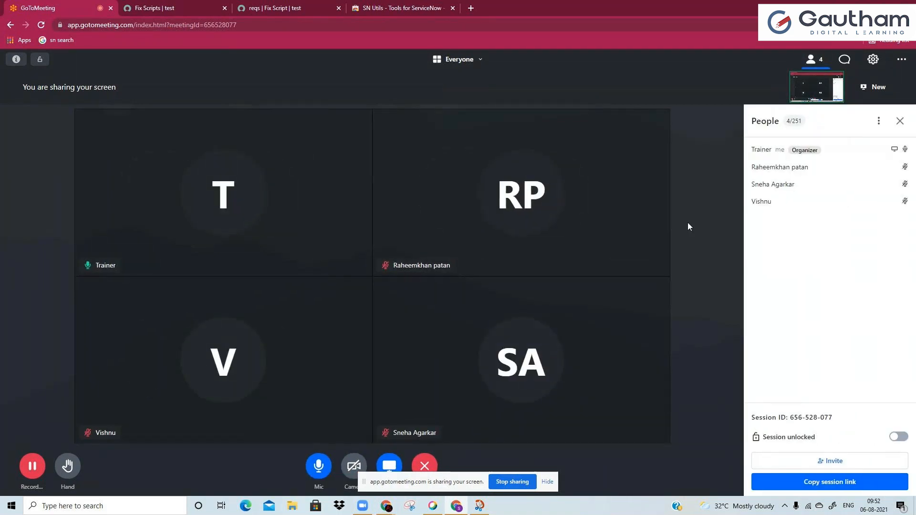